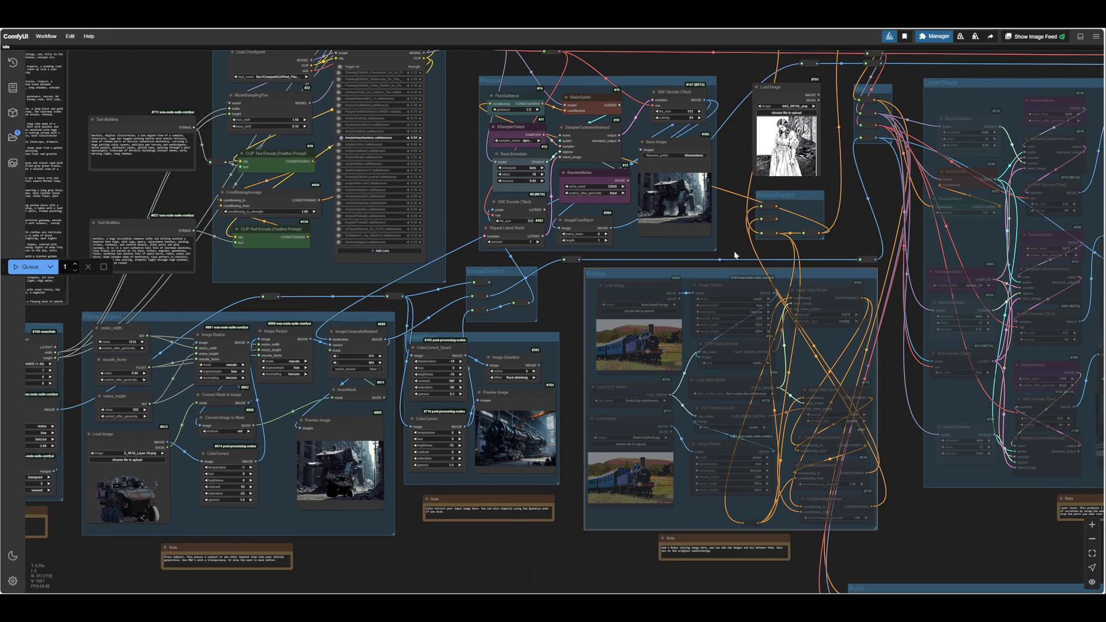
- Examine the generated image in the Save Image node and the sampler, scheduler and noise nodes of the Process group
{"action": "left_click_drag", "start_coordinate": [735, 248], "coordinate": [856, 418]}
{"action": "scroll", "coordinate": [700, 355], "scroll_direction": "up", "scroll_amount": 13}
{"action": "scroll", "coordinate": [796, 379], "scroll_direction": "up", "scroll_amount": 4}
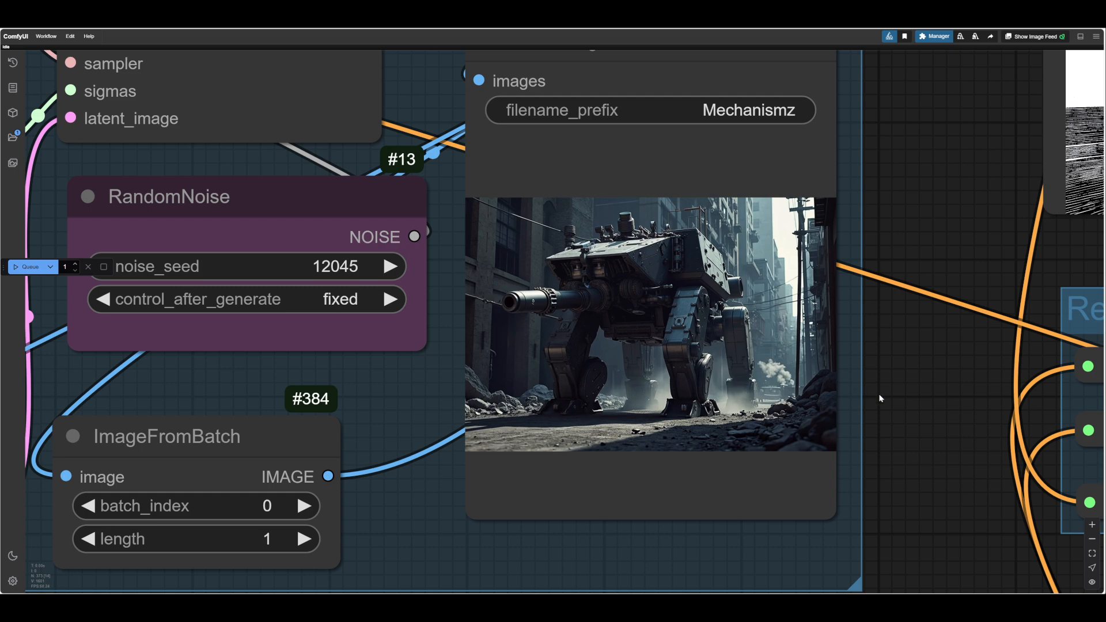
{"action": "scroll", "coordinate": [933, 427], "scroll_direction": "down", "scroll_amount": 1}
{"action": "scroll", "coordinate": [934, 427], "scroll_direction": "down", "scroll_amount": 4}
{"action": "left_click_drag", "start_coordinate": [693, 547], "coordinate": [887, 507]}
{"action": "left_click_drag", "start_coordinate": [517, 519], "coordinate": [565, 516]}
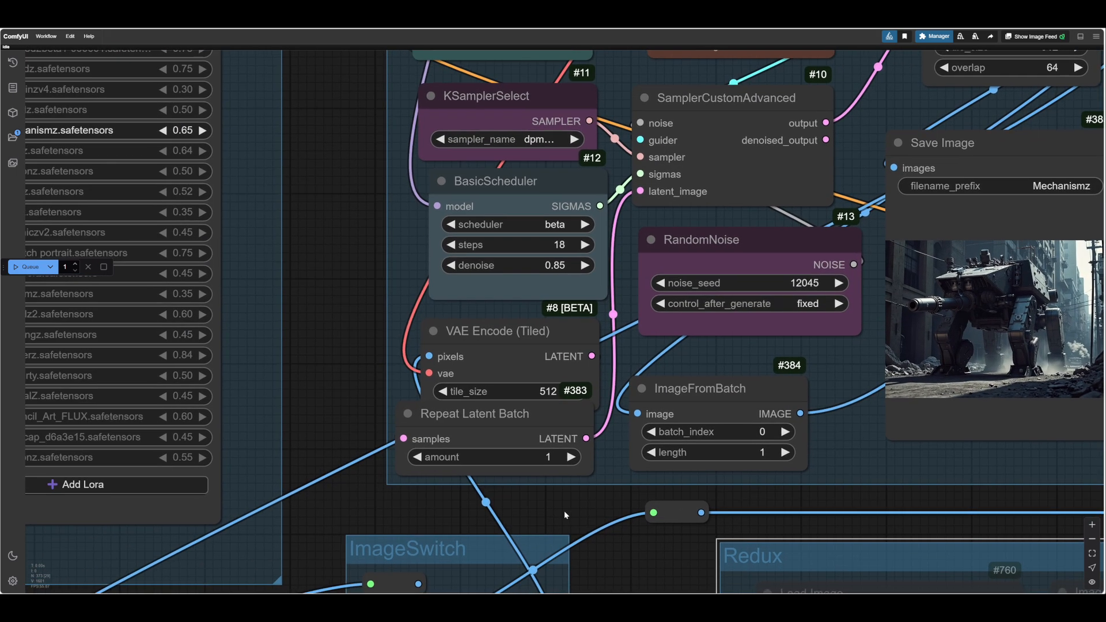
{"action": "left_click_drag", "start_coordinate": [800, 480], "coordinate": [607, 482]}
{"action": "scroll", "coordinate": [973, 400], "scroll_direction": "right", "scroll_amount": 2}
{"action": "scroll", "coordinate": [973, 399], "scroll_direction": "up", "scroll_amount": 2}
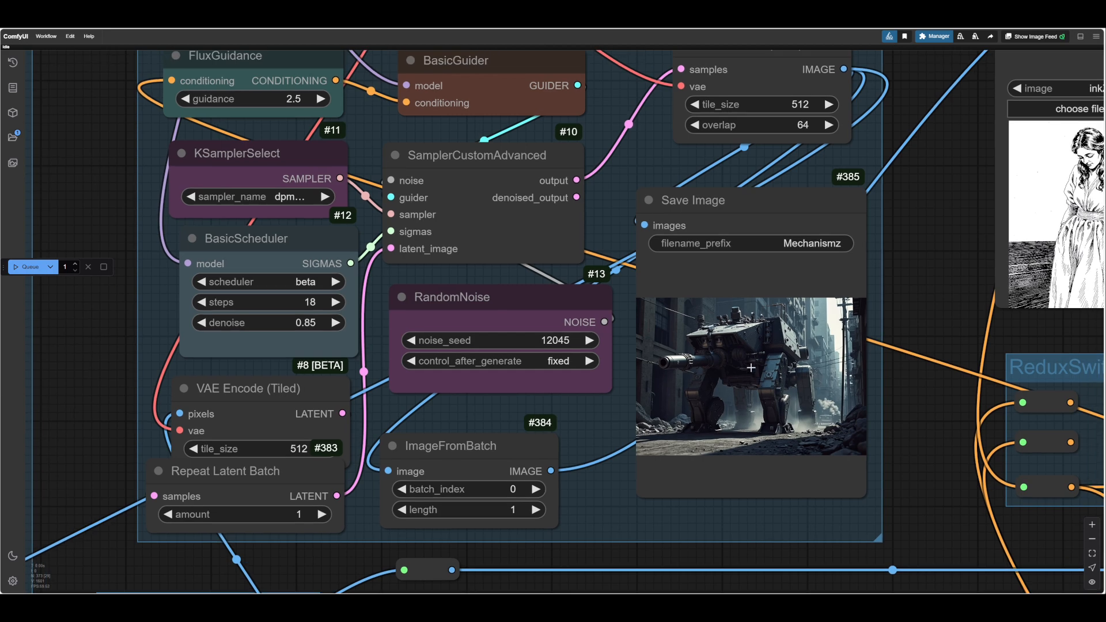
{"action": "scroll", "coordinate": [752, 368], "scroll_direction": "up", "scroll_amount": 5}
{"action": "scroll", "coordinate": [751, 368], "scroll_direction": "down", "scroll_amount": 8}
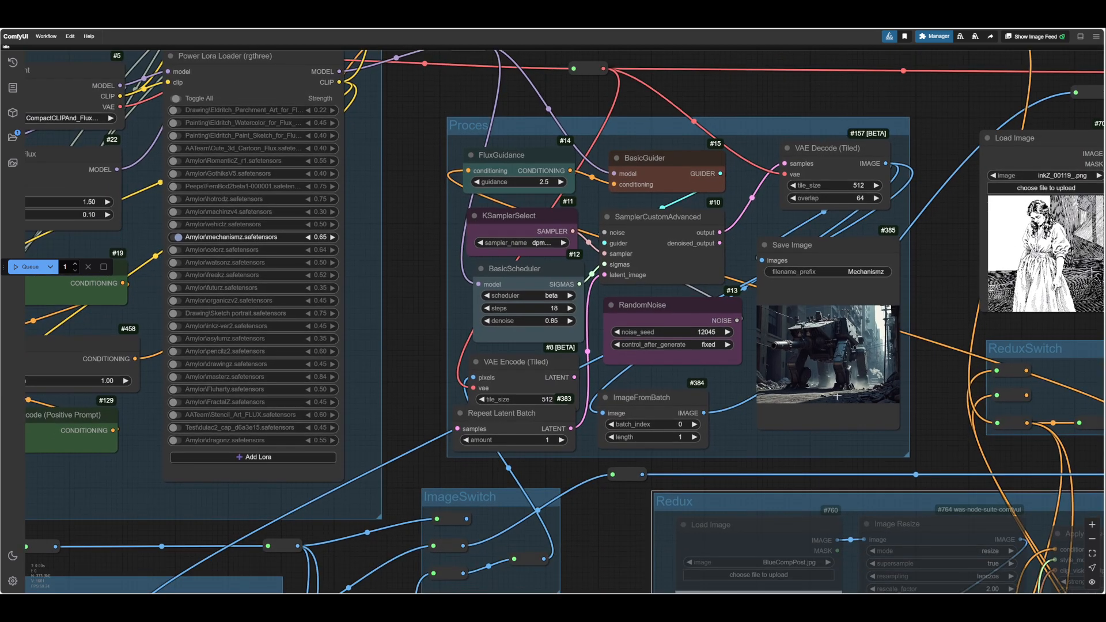
{"action": "scroll", "coordinate": [952, 423], "scroll_direction": "up", "scroll_amount": 3}
{"action": "scroll", "coordinate": [938, 412], "scroll_direction": "left", "scroll_amount": 2}
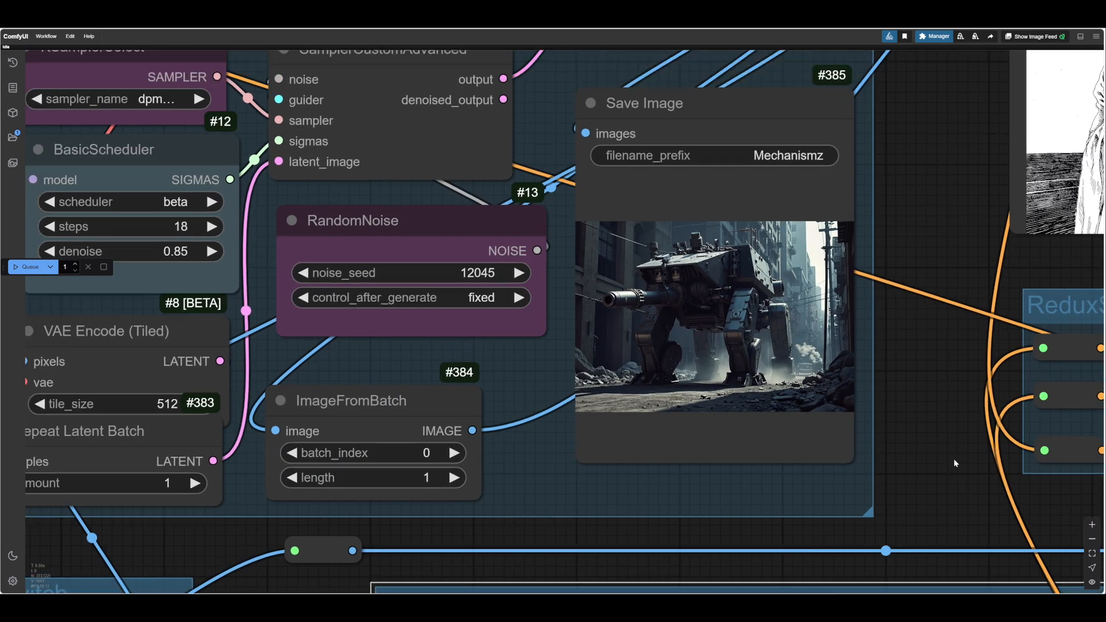
{"action": "scroll", "coordinate": [938, 423], "scroll_direction": "up", "scroll_amount": 2}
{"action": "scroll", "coordinate": [938, 427], "scroll_direction": "up", "scroll_amount": 3}
{"action": "scroll", "coordinate": [938, 428], "scroll_direction": "left", "scroll_amount": 1}
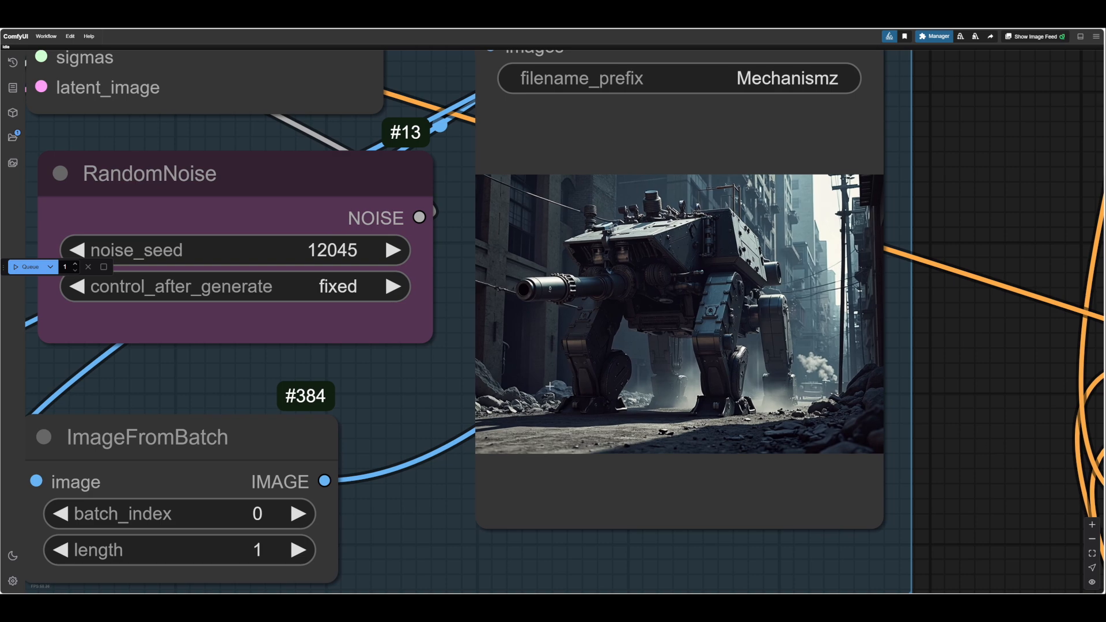
{"action": "scroll", "coordinate": [1068, 416], "scroll_direction": "down", "scroll_amount": 4}
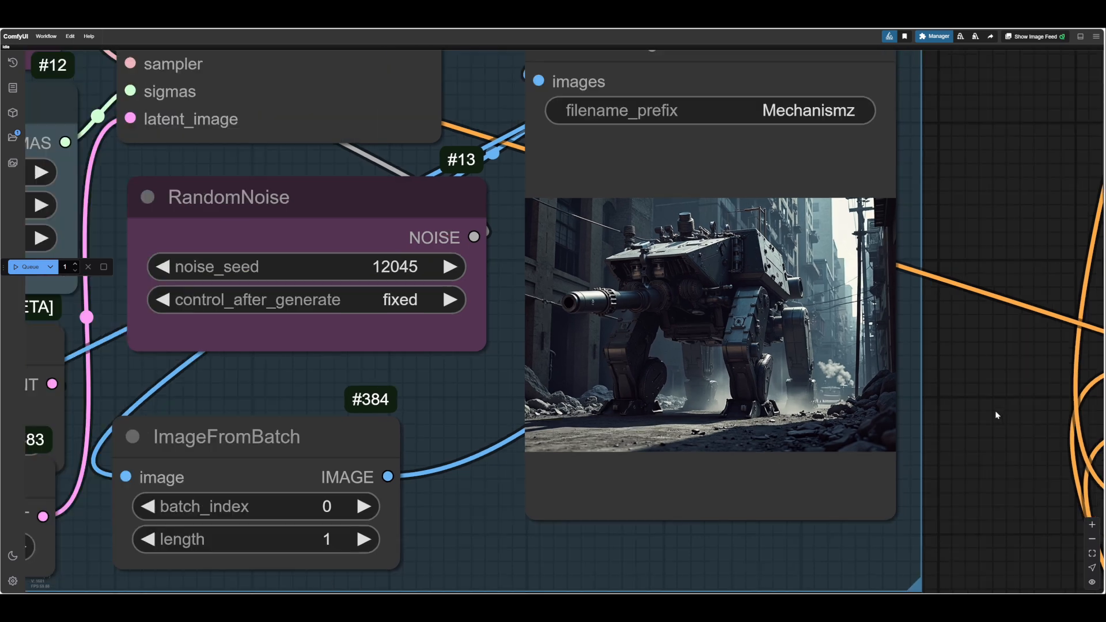
{"action": "scroll", "coordinate": [993, 410], "scroll_direction": "down", "scroll_amount": 5}
{"action": "scroll", "coordinate": [638, 523], "scroll_direction": "up", "scroll_amount": 6}
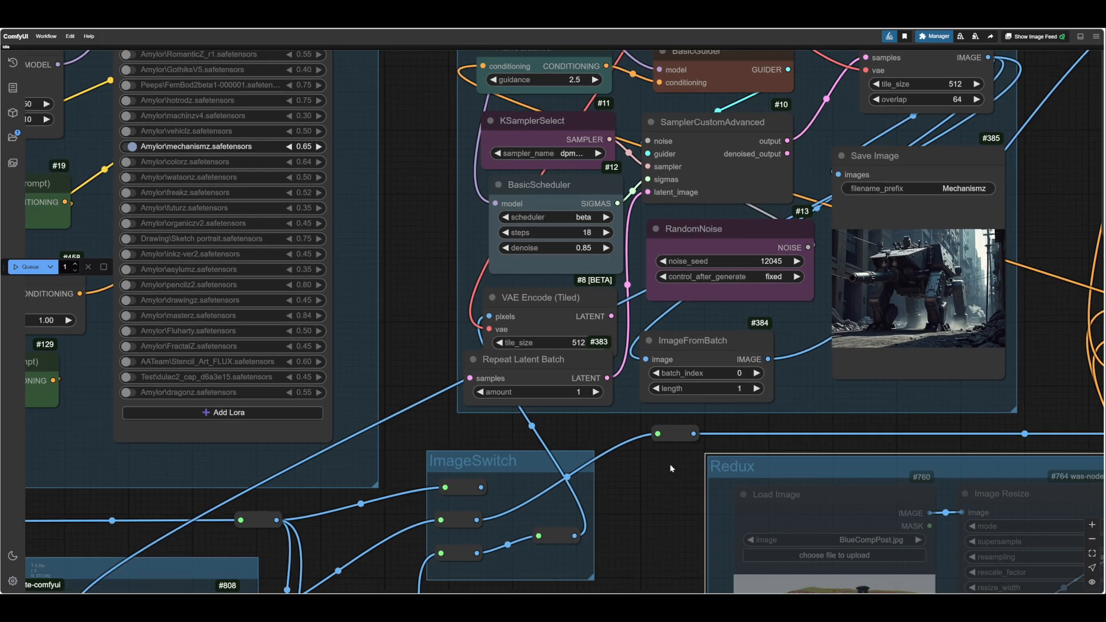
{"action": "scroll", "coordinate": [711, 473], "scroll_direction": "down", "scroll_amount": 5}
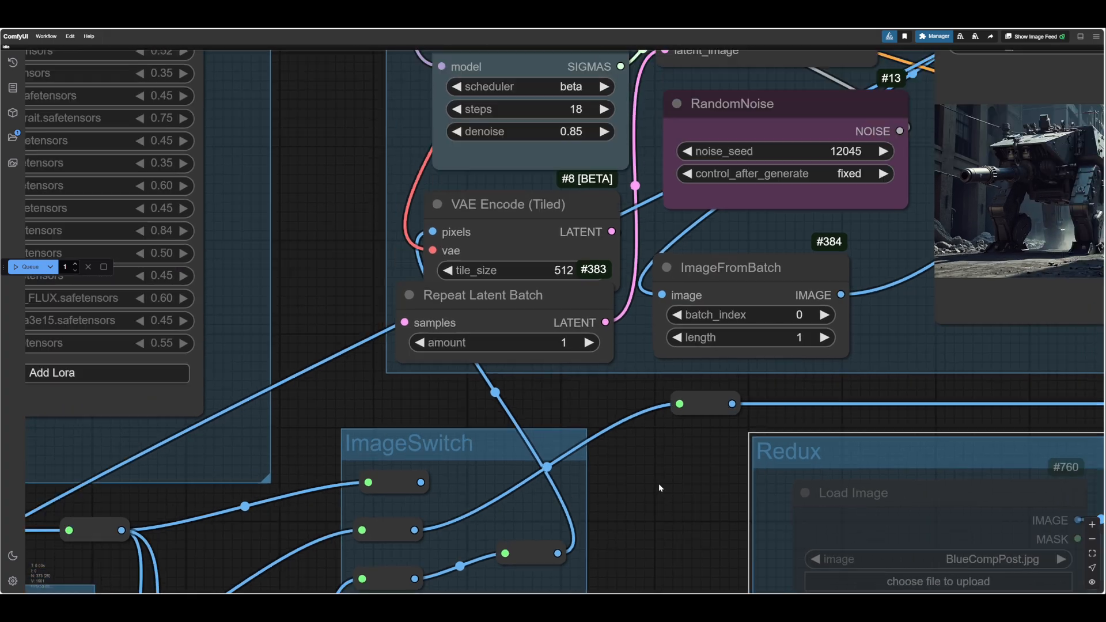
{"action": "scroll", "coordinate": [658, 483], "scroll_direction": "up", "scroll_amount": 2}
{"action": "scroll", "coordinate": [679, 468], "scroll_direction": "down", "scroll_amount": 3}
{"action": "scroll", "coordinate": [693, 412], "scroll_direction": "down", "scroll_amount": 3}
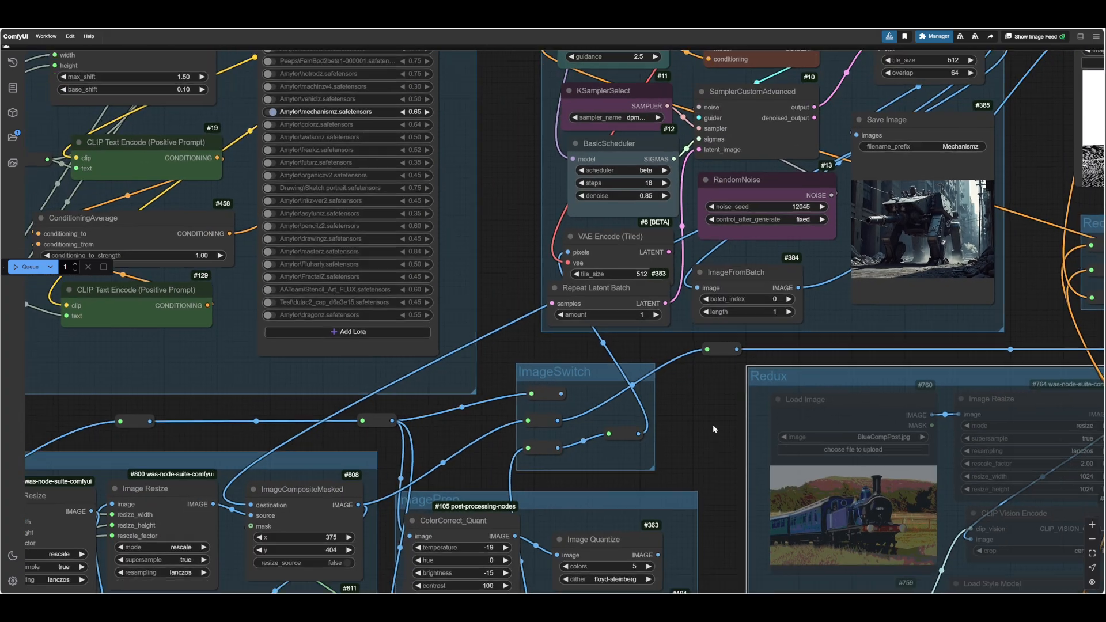
{"action": "scroll", "coordinate": [717, 457], "scroll_direction": "up", "scroll_amount": 5}
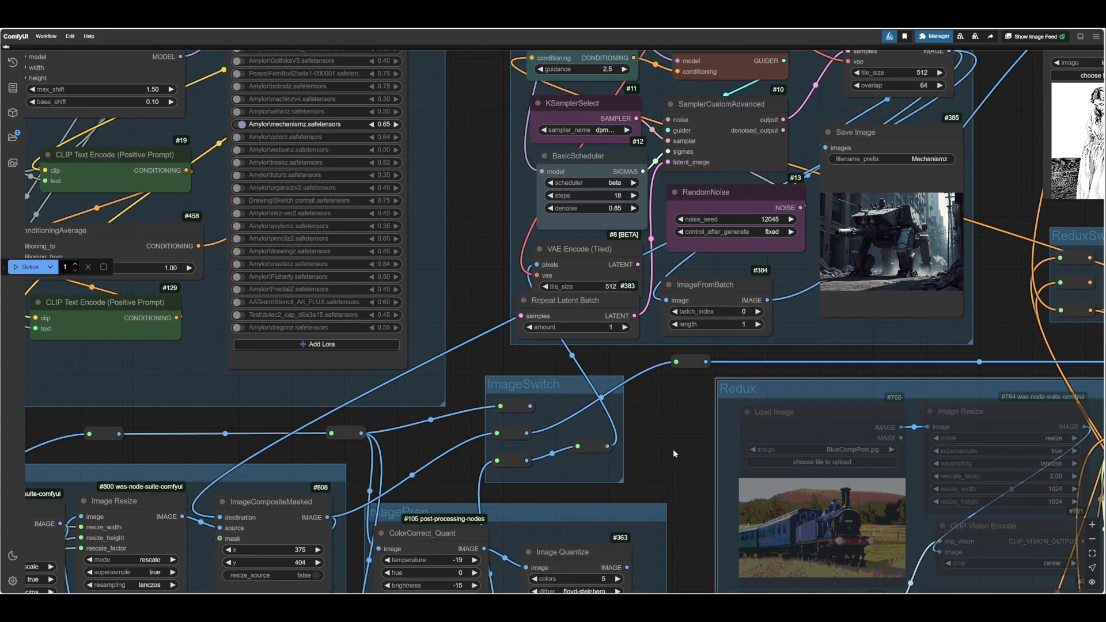
{"action": "scroll", "coordinate": [944, 396], "scroll_direction": "up", "scroll_amount": 3}
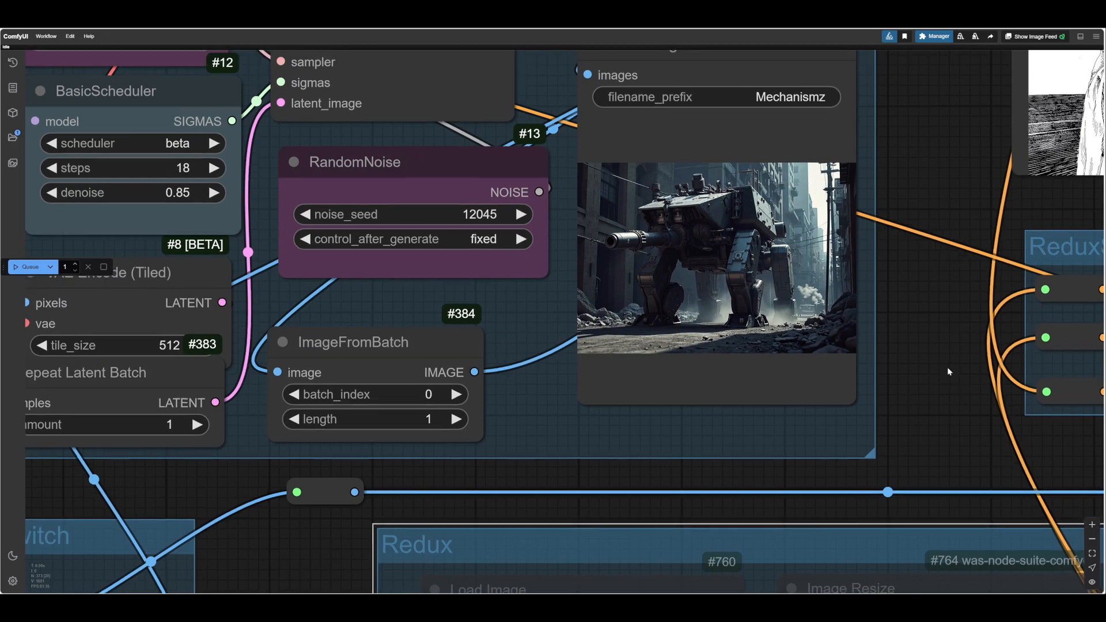
{"action": "scroll", "coordinate": [947, 367], "scroll_direction": "up", "scroll_amount": 2}
{"action": "scroll", "coordinate": [975, 400], "scroll_direction": "down", "scroll_amount": 5}
{"action": "scroll", "coordinate": [707, 515], "scroll_direction": "down", "scroll_amount": 3}
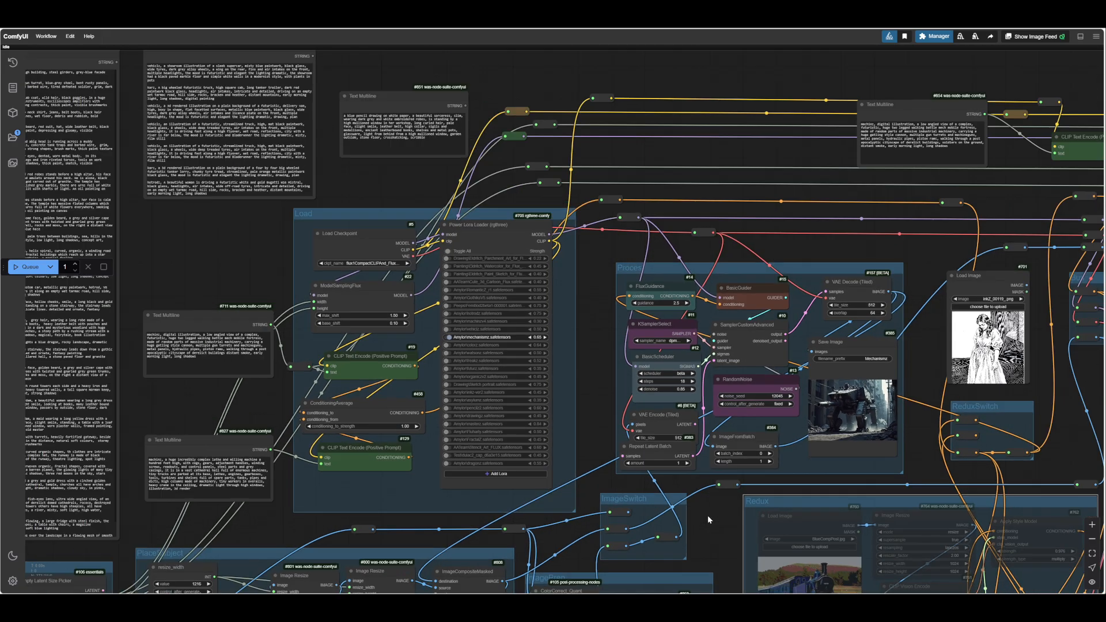
- Survey the Redux and LayerStack groups, and read the PlaceSubject group's note and composite preview
{"action": "scroll", "coordinate": [712, 380], "scroll_direction": "down", "scroll_amount": 5}
{"action": "scroll", "coordinate": [717, 249], "scroll_direction": "down", "scroll_amount": 1}
{"action": "left_click_drag", "start_coordinate": [664, 549], "coordinate": [403, 599]}
{"action": "left_click_drag", "start_coordinate": [876, 544], "coordinate": [814, 610]}
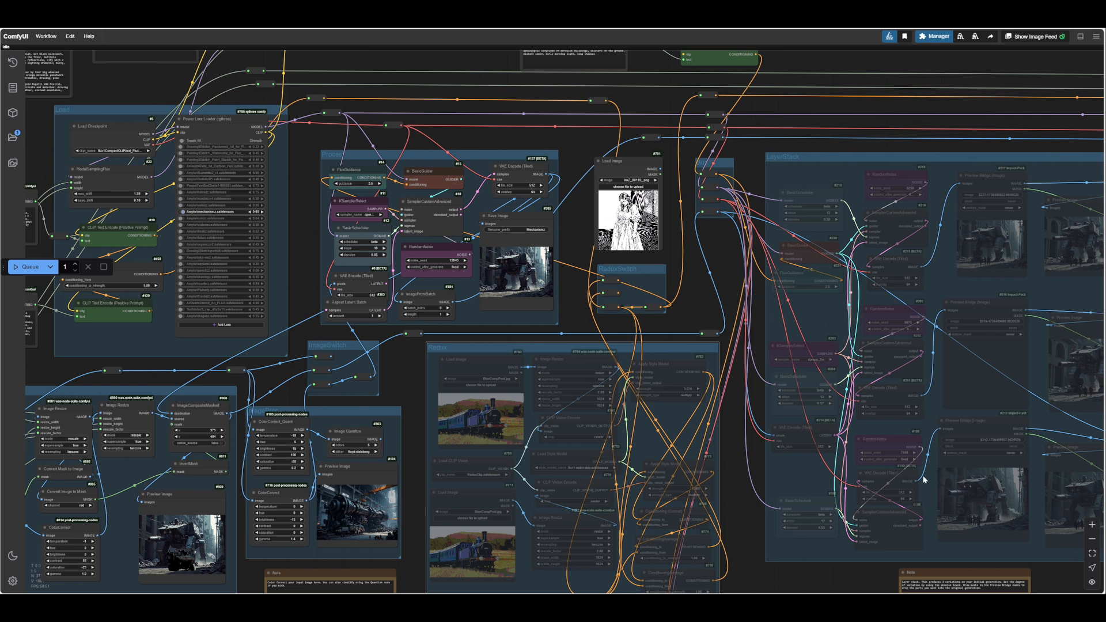
{"action": "left_click_drag", "start_coordinate": [507, 580], "coordinate": [729, 479]}
{"action": "scroll", "coordinate": [706, 511], "scroll_direction": "left", "scroll_amount": 3}
{"action": "scroll", "coordinate": [684, 513], "scroll_direction": "up", "scroll_amount": 5}
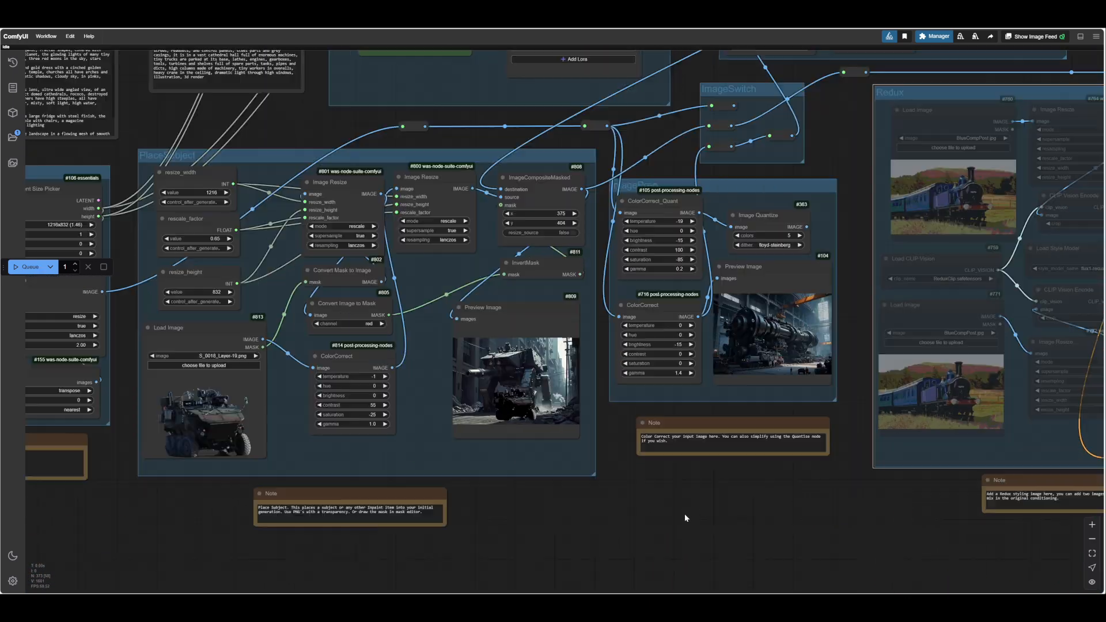
{"action": "scroll", "coordinate": [752, 528], "scroll_direction": "up", "scroll_amount": 2}
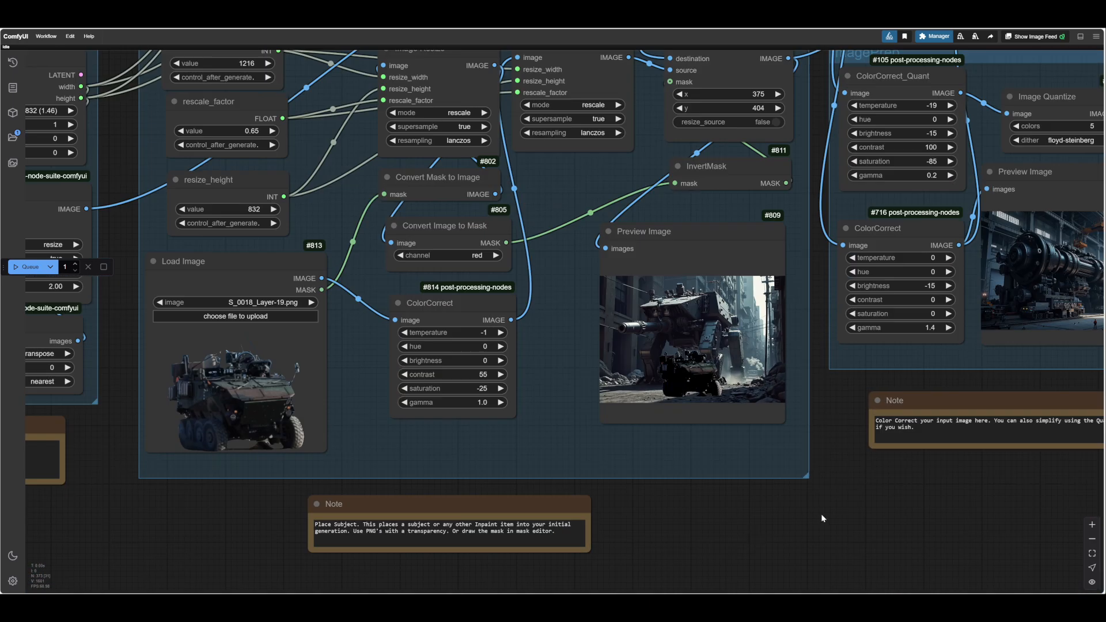
{"action": "scroll", "coordinate": [823, 540], "scroll_direction": "up", "scroll_amount": 2}
{"action": "scroll", "coordinate": [887, 534], "scroll_direction": "left", "scroll_amount": 1}
{"action": "scroll", "coordinate": [887, 533], "scroll_direction": "up", "scroll_amount": 1}
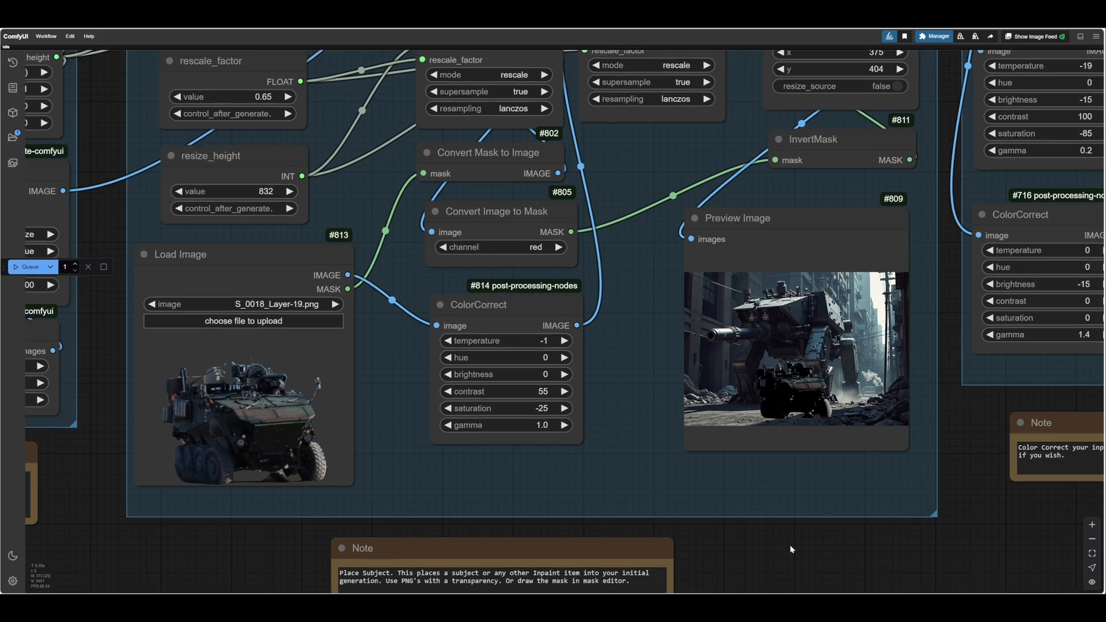
- Examine the PlaceSubject group's Load Image, ColorCorrect, mask conversion and Preview Image nodes and the neighbouring image size nodes
{"action": "scroll", "coordinate": [732, 555], "scroll_direction": "left", "scroll_amount": 5}
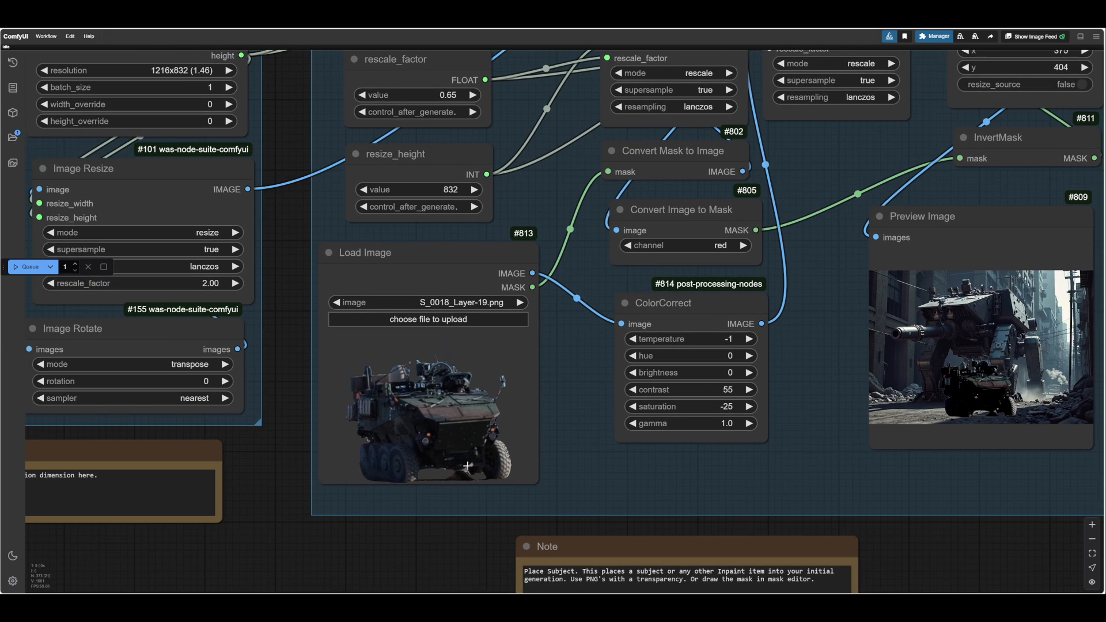
{"action": "scroll", "coordinate": [439, 398], "scroll_direction": "up", "scroll_amount": 3}
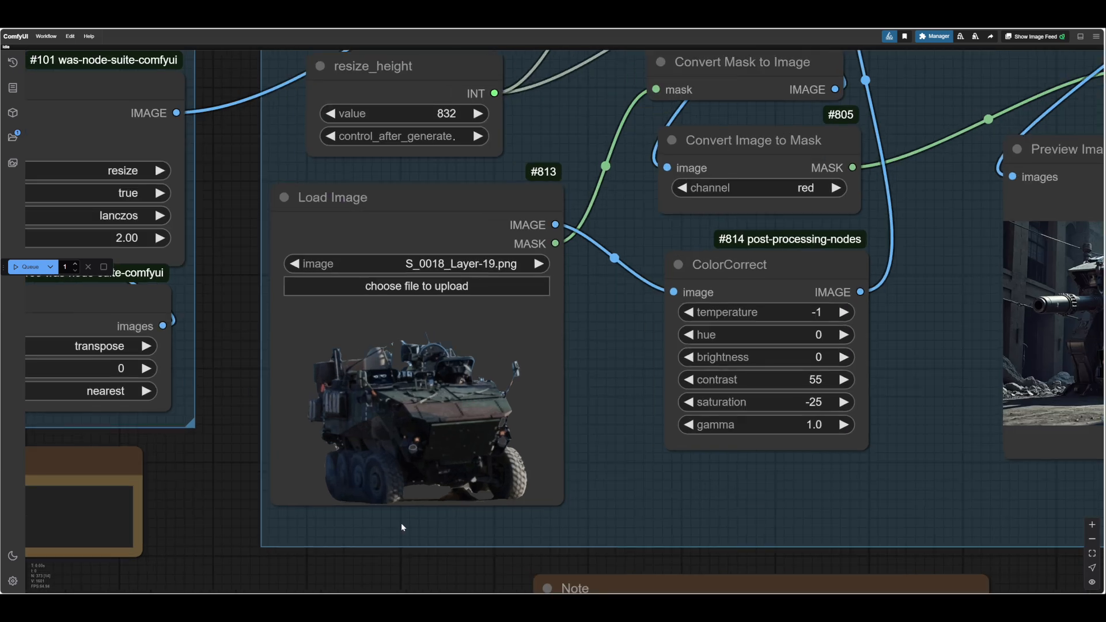
{"action": "left_click_drag", "start_coordinate": [369, 577], "coordinate": [368, 555]}
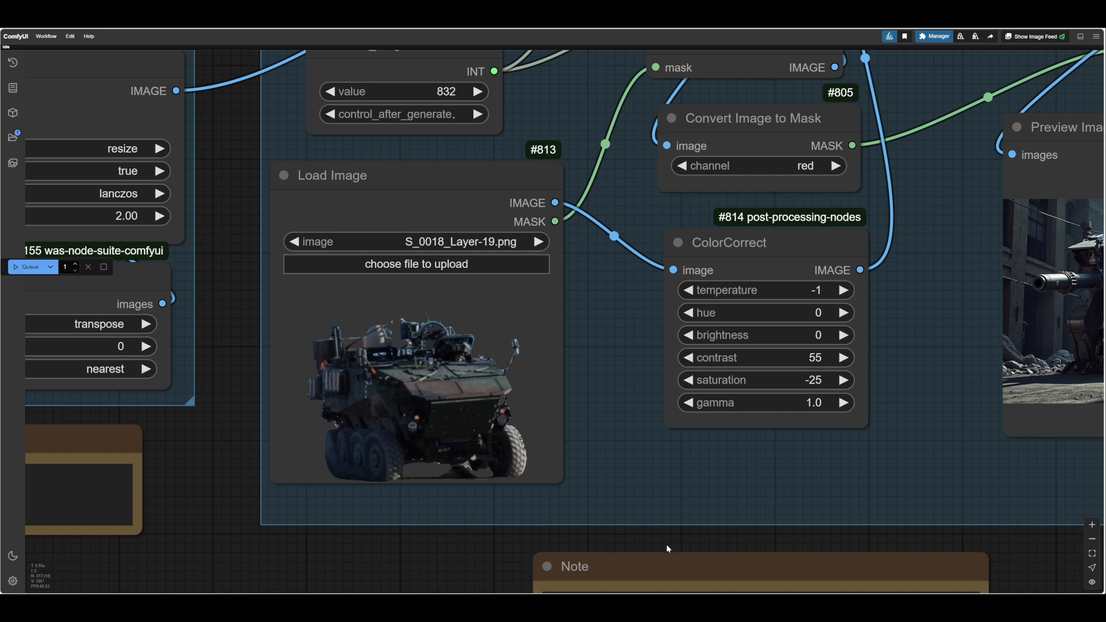
{"action": "left_click_drag", "start_coordinate": [650, 542], "coordinate": [501, 536]}
{"action": "scroll", "coordinate": [490, 520], "scroll_direction": "down", "scroll_amount": 4}
{"action": "left_click_drag", "start_coordinate": [808, 566], "coordinate": [708, 575]}
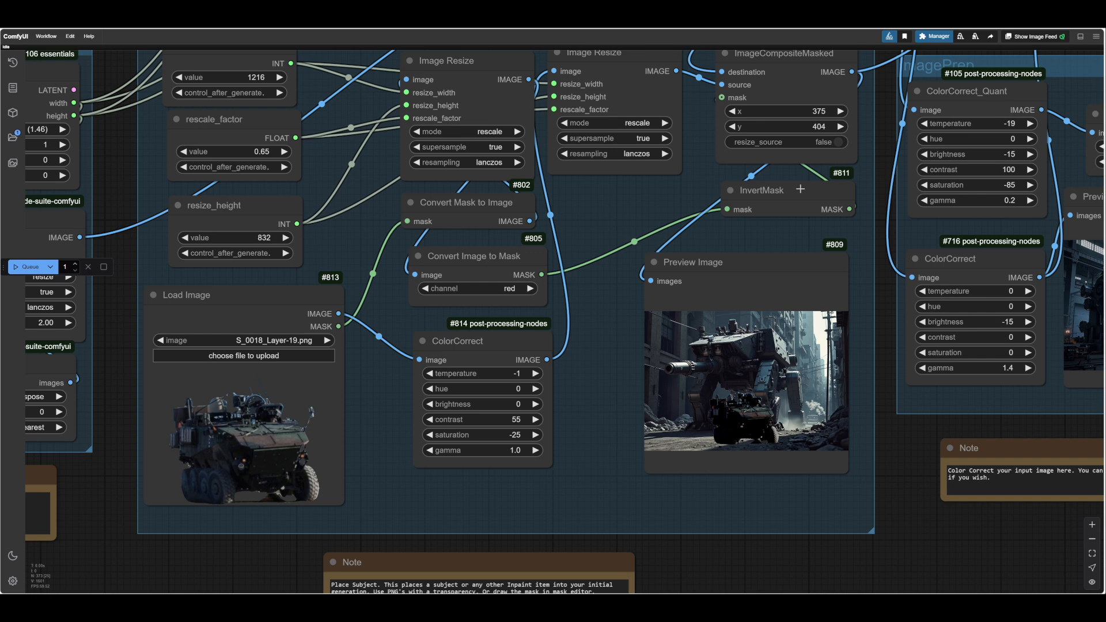
{"action": "left_click_drag", "start_coordinate": [686, 557], "coordinate": [657, 565]}
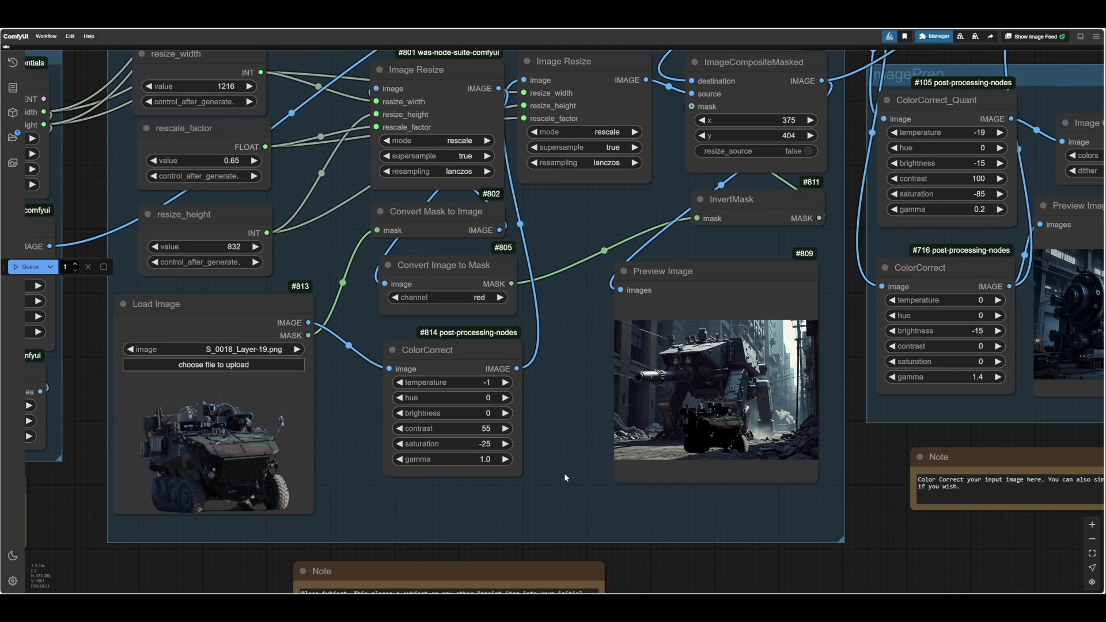
{"action": "scroll", "coordinate": [438, 525], "scroll_direction": "left", "scroll_amount": 2}
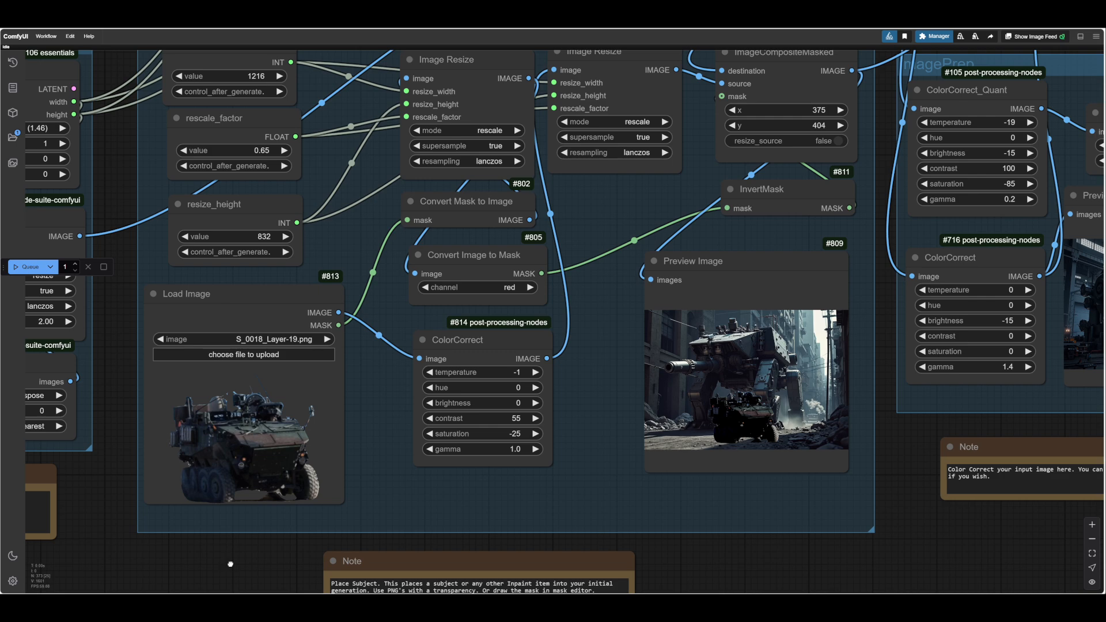
{"action": "left_click_drag", "start_coordinate": [230, 564], "coordinate": [225, 542]}
{"action": "left_click_drag", "start_coordinate": [730, 561], "coordinate": [968, 544]}
{"action": "mouse_move", "coordinate": [460, 564]}
{"action": "left_mouse_down"}
{"action": "mouse_move", "coordinate": [427, 571]}
{"action": "mouse_move", "coordinate": [447, 574]}
{"action": "left_mouse_up"}
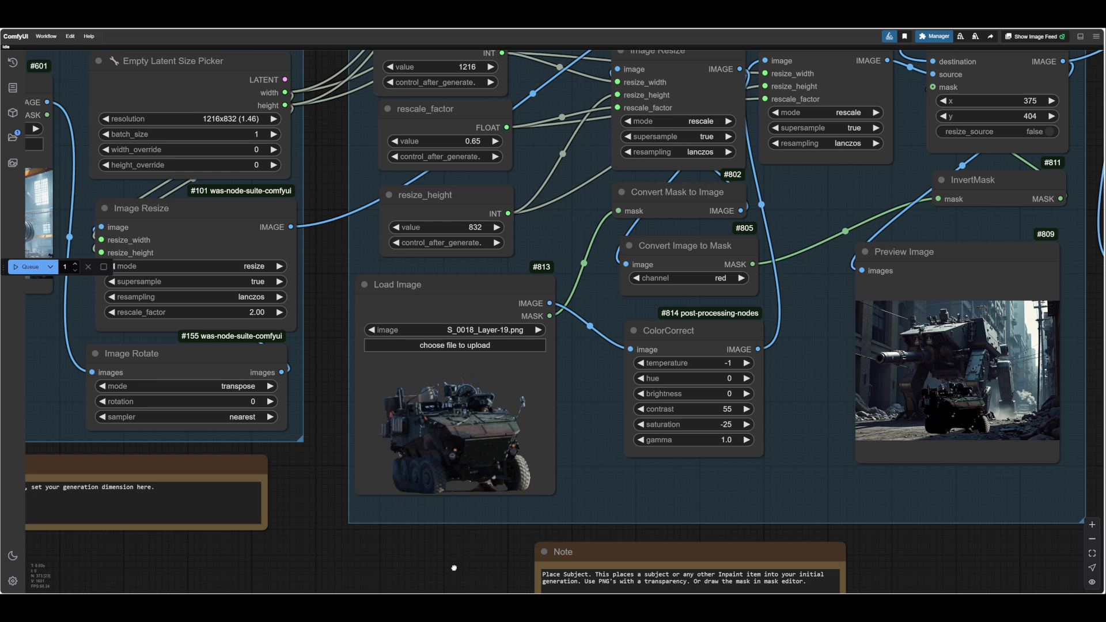
{"action": "scroll", "coordinate": [444, 572], "scroll_direction": "left", "scroll_amount": 2}
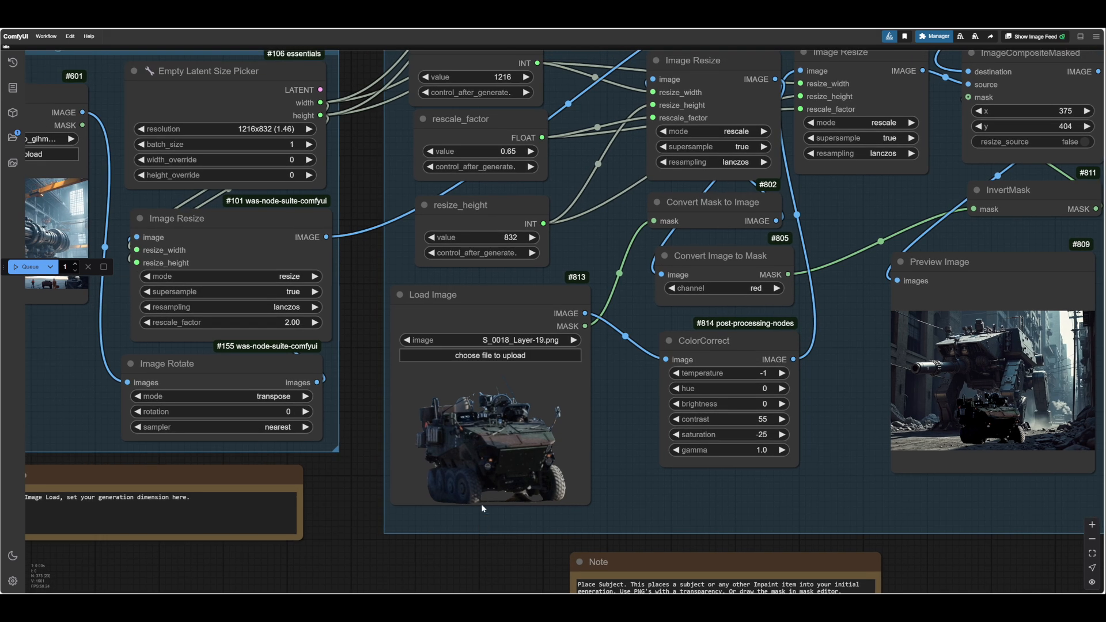
- Load the soldiers image S_0001_Layer-2 into the PlaceSubject group's Load Image node and check it in the composite preview
{"action": "left_click", "coordinate": [495, 357]}
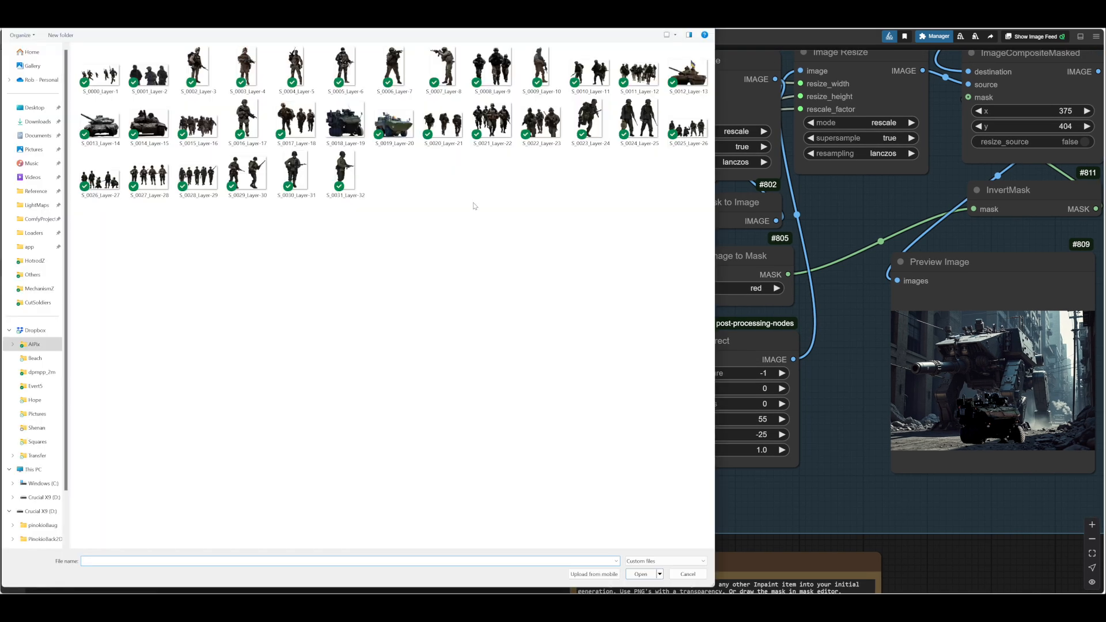
{"action": "left_click", "coordinate": [161, 75]}
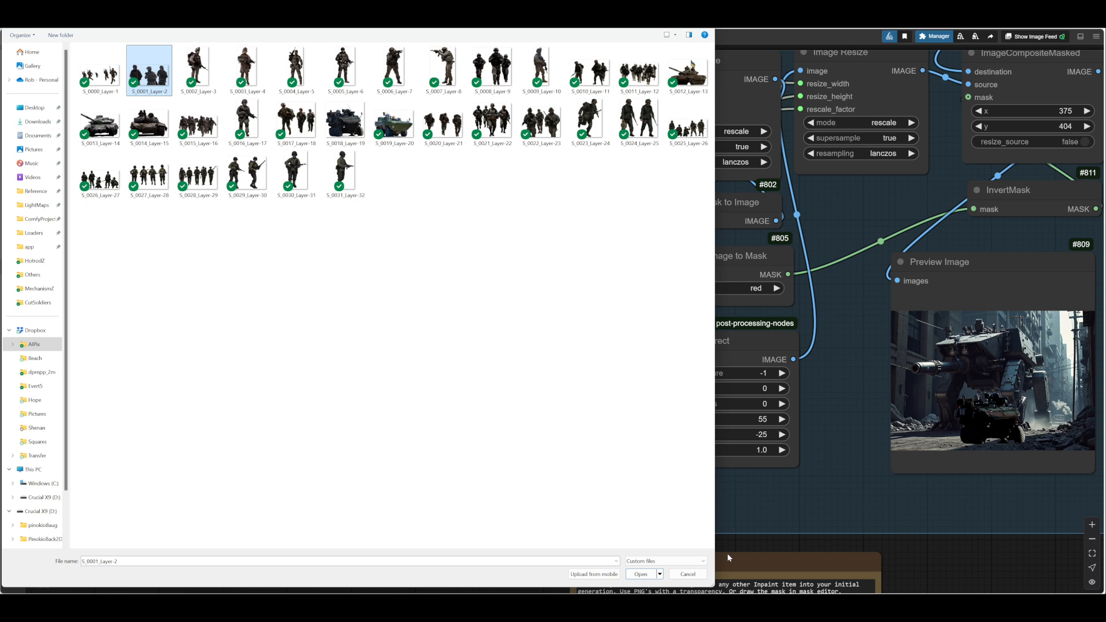
{"action": "left_click", "coordinate": [688, 574]}
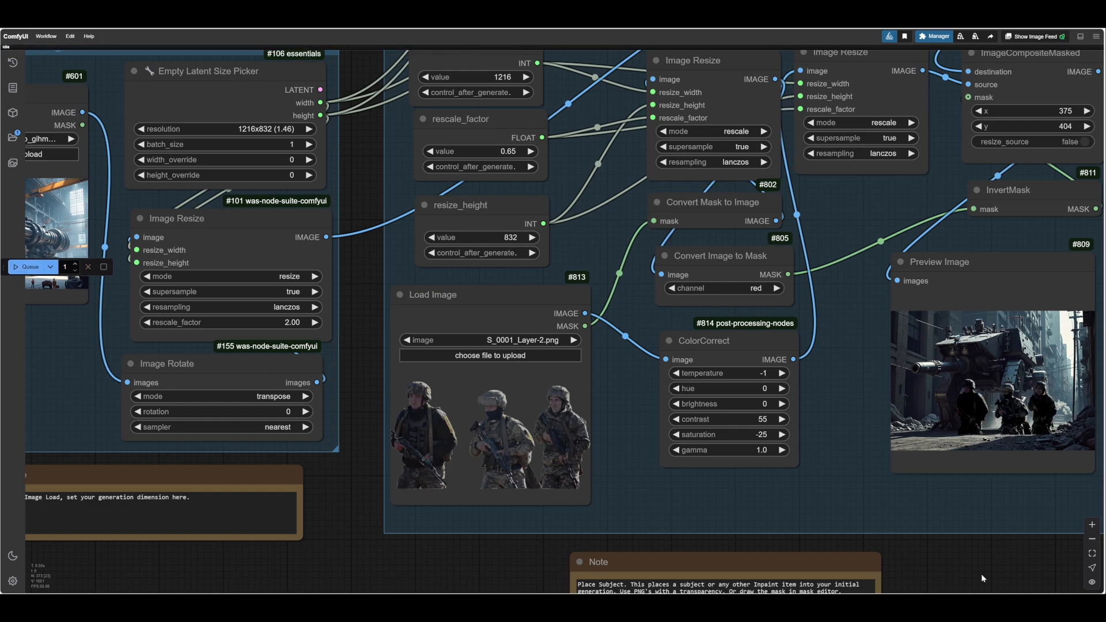
{"action": "left_click_drag", "start_coordinate": [981, 575], "coordinate": [649, 587]}
{"action": "scroll", "coordinate": [646, 419], "scroll_direction": "up", "scroll_amount": 8}
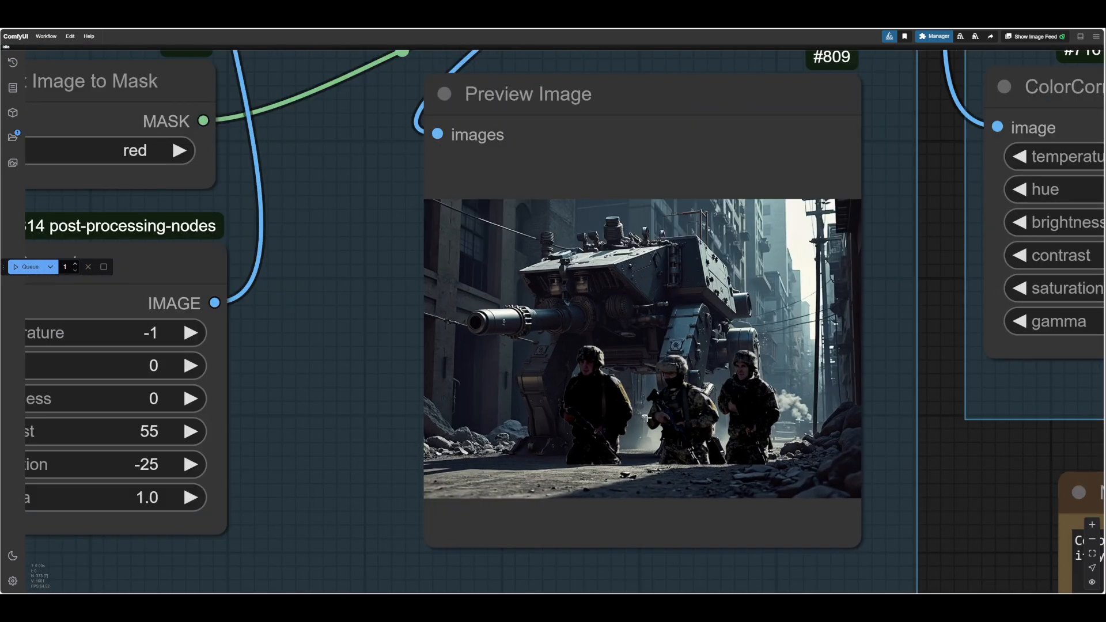
{"action": "scroll", "coordinate": [646, 418], "scroll_direction": "down", "scroll_amount": 6}
{"action": "left_click_drag", "start_coordinate": [855, 523], "coordinate": [1079, 529]}
{"action": "scroll", "coordinate": [1071, 528], "scroll_direction": "down", "scroll_amount": 2}
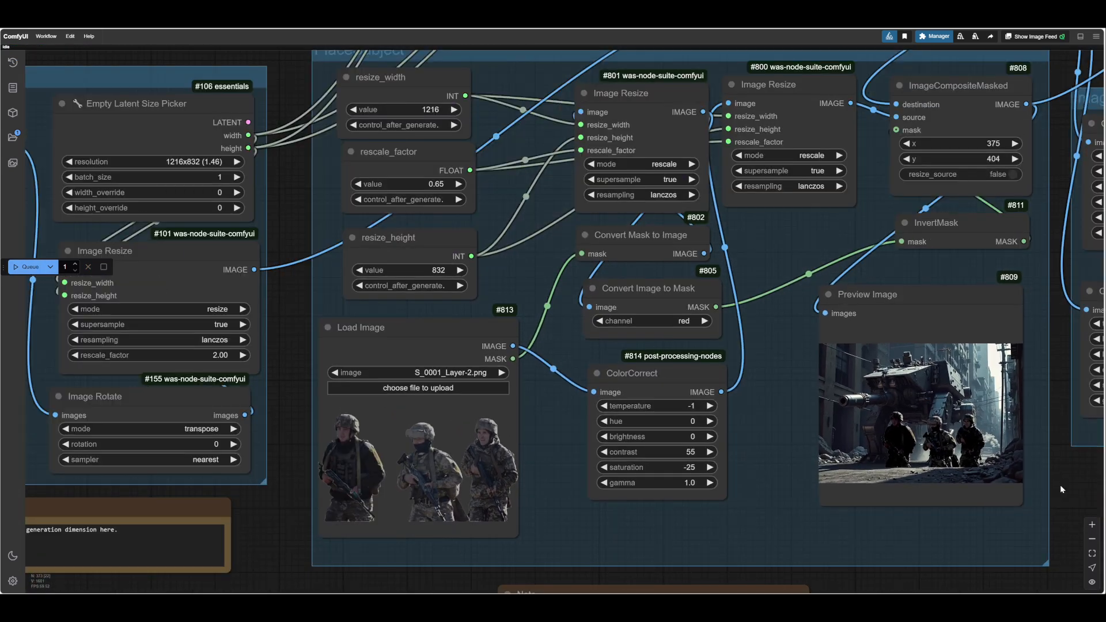
- Reposition the soldiers by setting the ImageCompositeMasked node to x 195 and y 505, and check the composite preview
{"action": "left_click_drag", "start_coordinate": [1060, 484], "coordinate": [875, 502]}
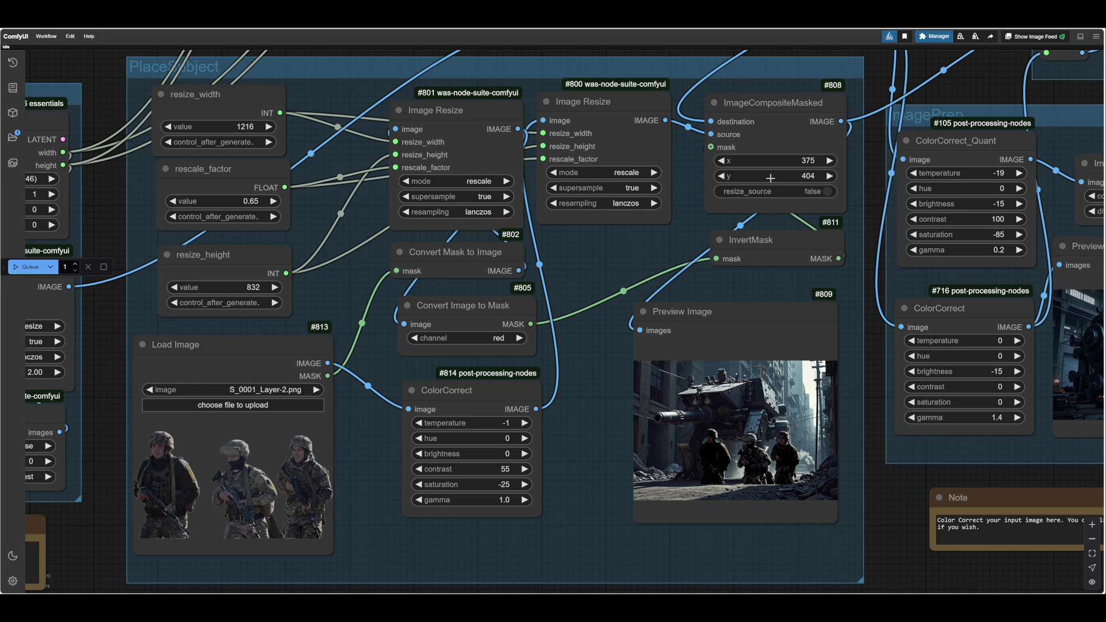
{"action": "left_click_drag", "start_coordinate": [765, 178], "coordinate": [799, 178]}
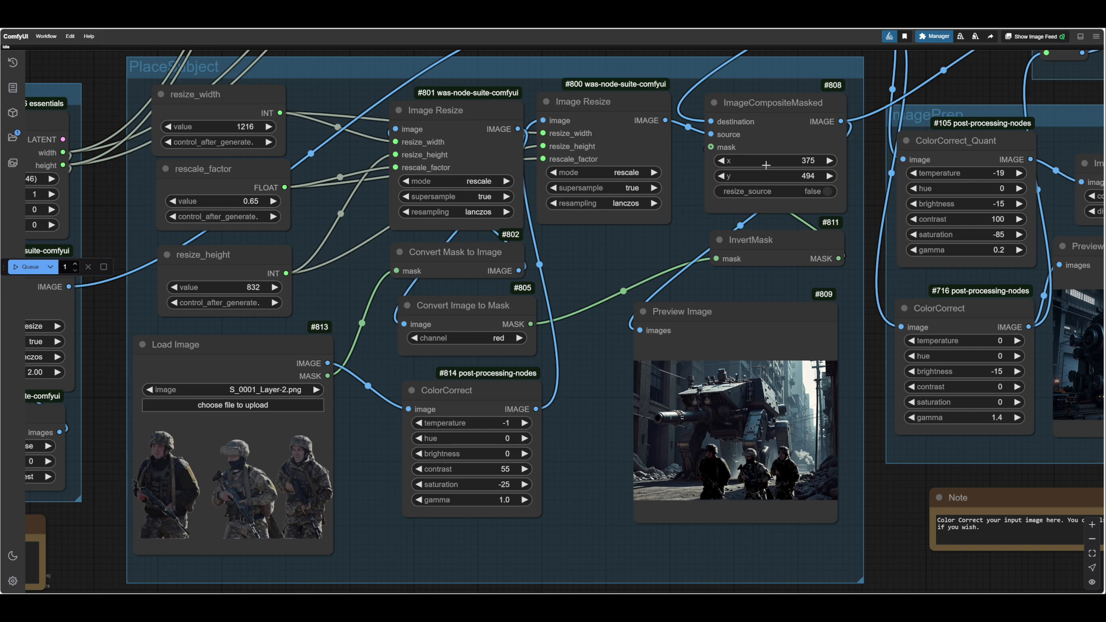
{"action": "mouse_move", "coordinate": [766, 165]}
{"action": "left_mouse_down"}
{"action": "mouse_move", "coordinate": [748, 162]}
{"action": "mouse_move", "coordinate": [784, 177]}
{"action": "left_mouse_up"}
{"action": "scroll", "coordinate": [738, 531], "scroll_direction": "up", "scroll_amount": 9}
{"action": "scroll", "coordinate": [738, 531], "scroll_direction": "down", "scroll_amount": 6}
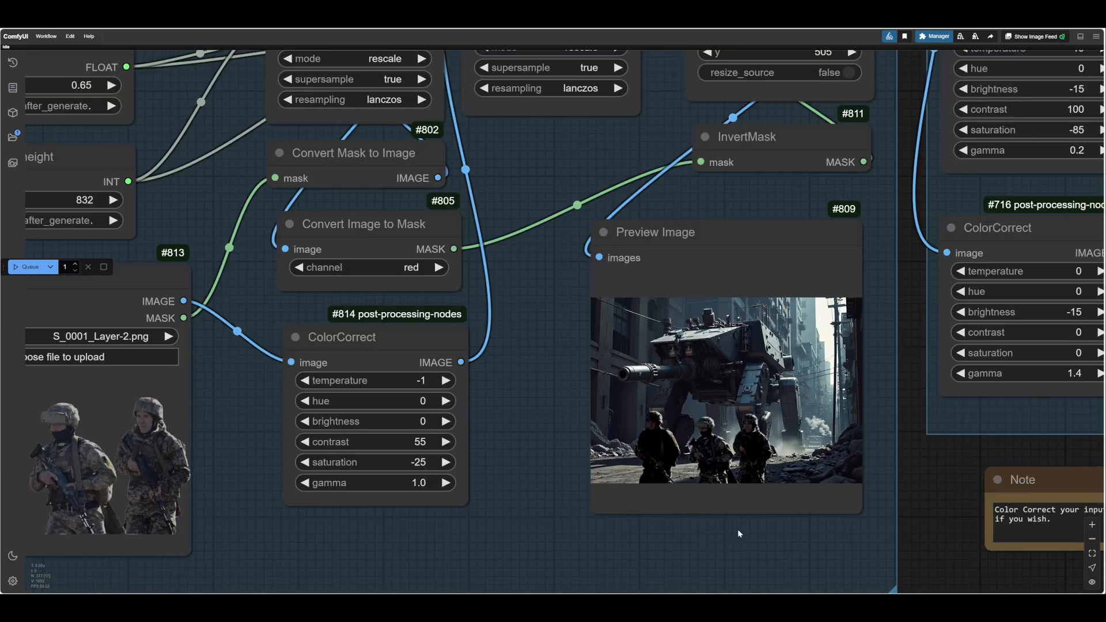
{"action": "scroll", "coordinate": [737, 528], "scroll_direction": "down", "scroll_amount": 3}
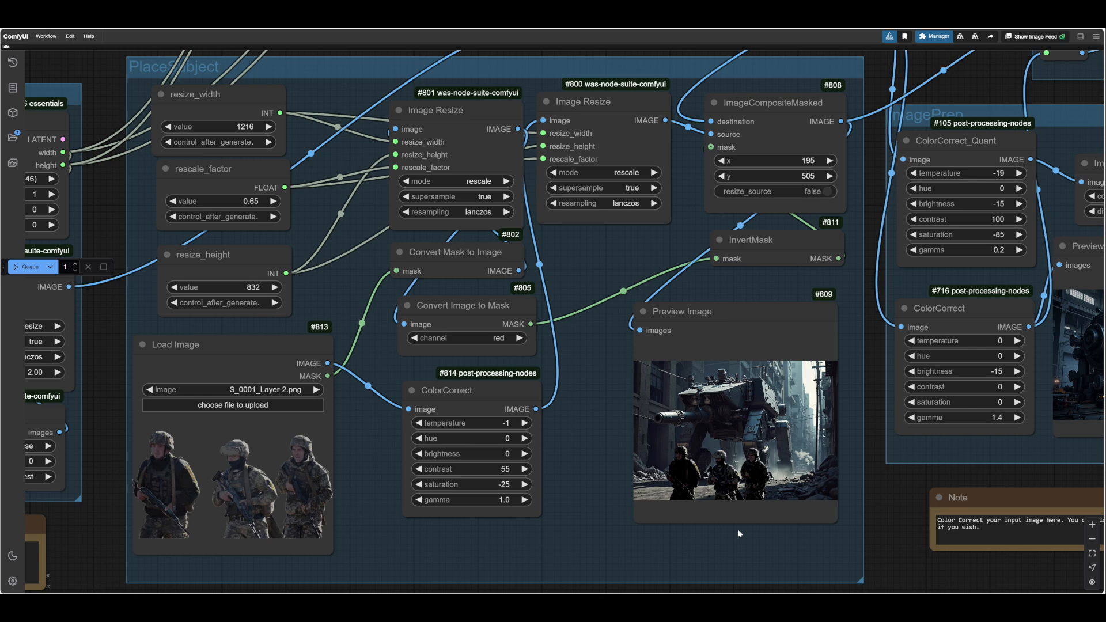
{"action": "scroll", "coordinate": [763, 482], "scroll_direction": "up", "scroll_amount": 3}
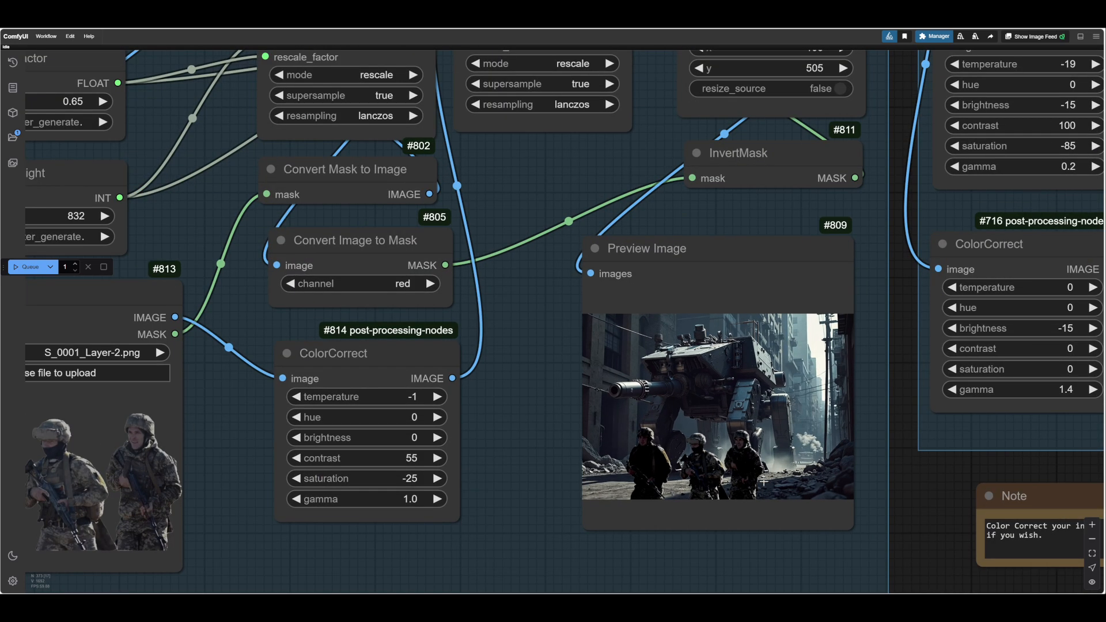
- Move the soldiers further left by setting the ImageCompositeMasked node's x to 107, and check the composite preview
{"action": "scroll", "coordinate": [766, 484], "scroll_direction": "down", "scroll_amount": 5}
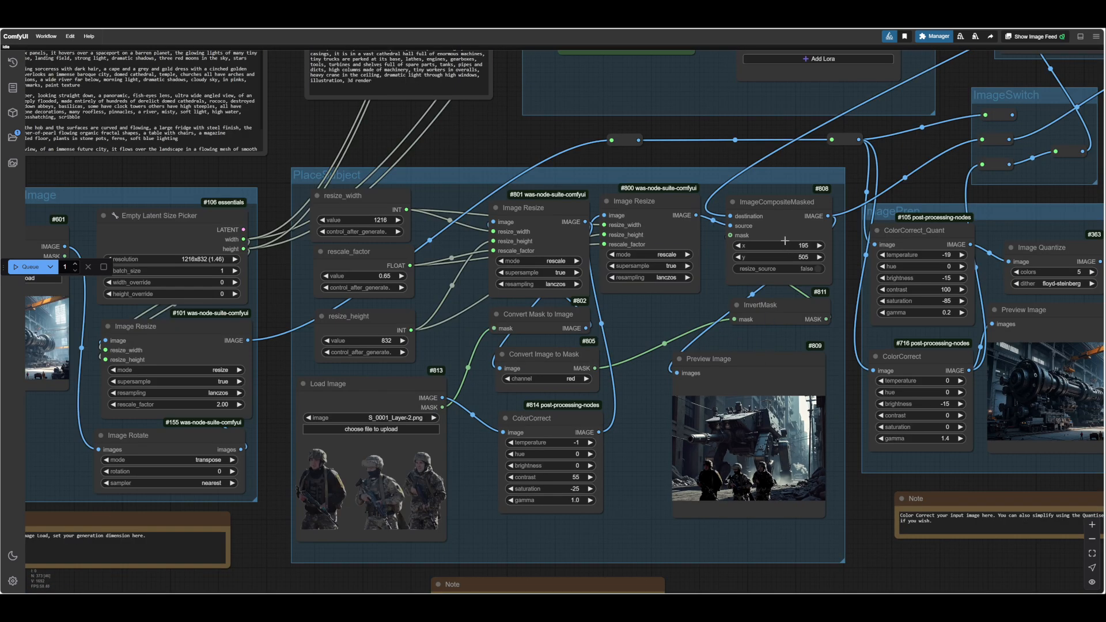
{"action": "scroll", "coordinate": [699, 449], "scroll_direction": "up", "scroll_amount": 5}
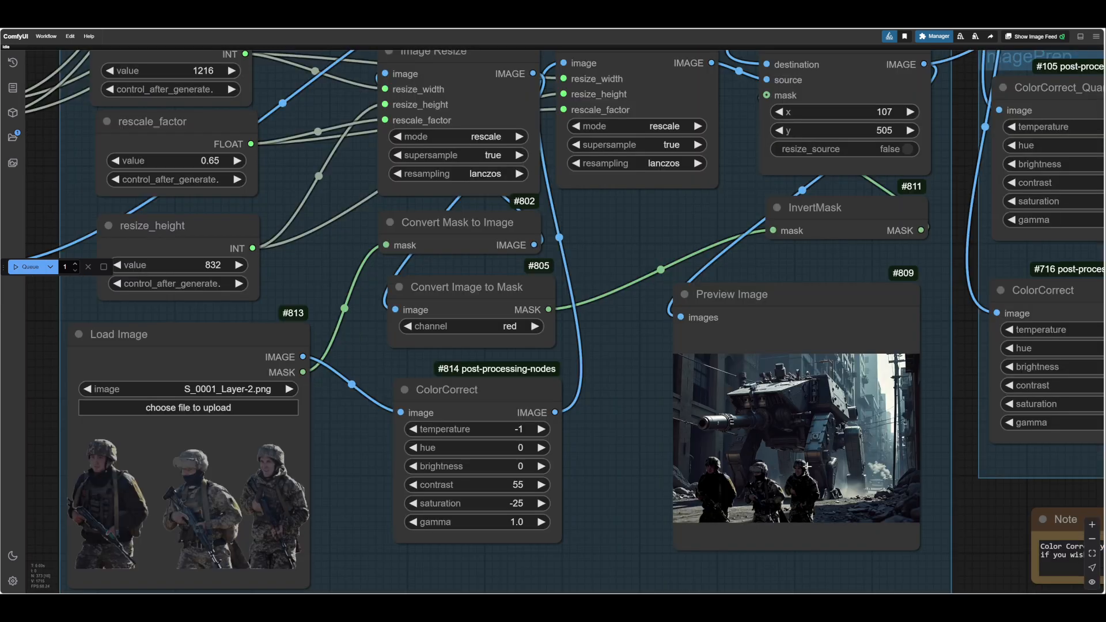
{"action": "scroll", "coordinate": [807, 467], "scroll_direction": "down", "scroll_amount": 5}
{"action": "scroll", "coordinate": [807, 467], "scroll_direction": "up", "scroll_amount": 5}
{"action": "scroll", "coordinate": [807, 466], "scroll_direction": "down", "scroll_amount": 5}
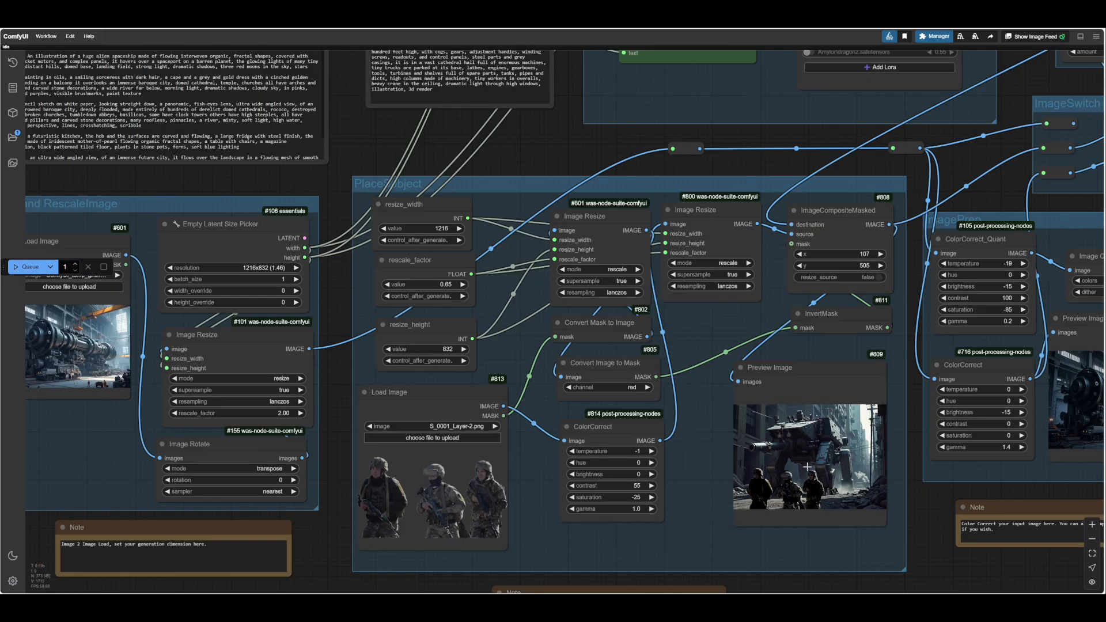
{"action": "left_click_drag", "start_coordinate": [937, 545], "coordinate": [973, 541]}
{"action": "scroll", "coordinate": [713, 385], "scroll_direction": "up", "scroll_amount": 1}
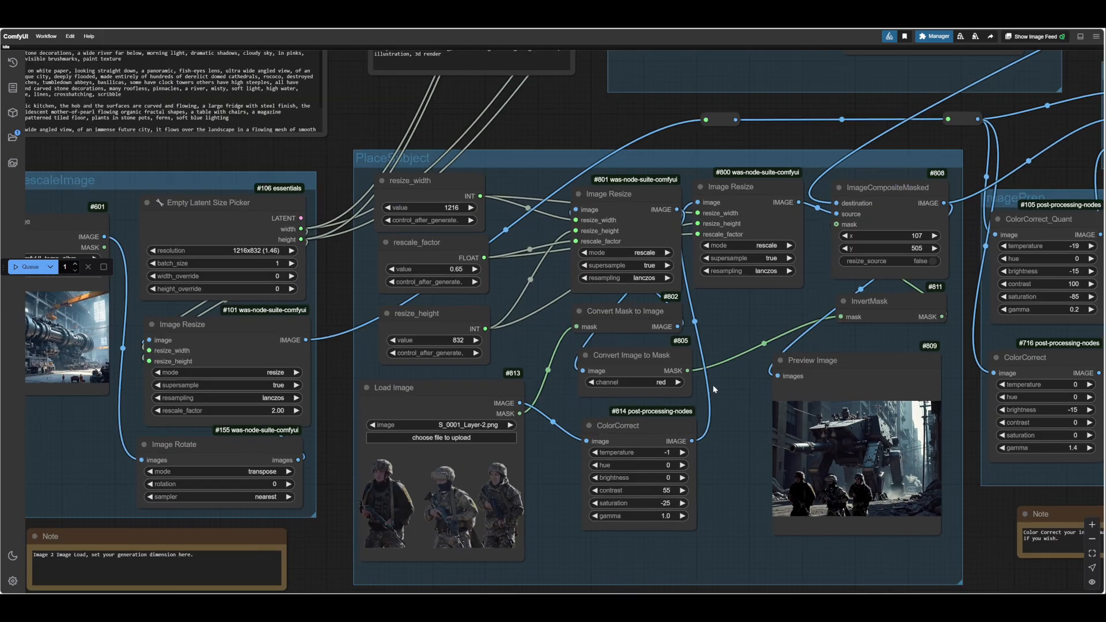
{"action": "scroll", "coordinate": [713, 385], "scroll_direction": "up", "scroll_amount": 4}
{"action": "scroll", "coordinate": [731, 415], "scroll_direction": "down", "scroll_amount": 3}
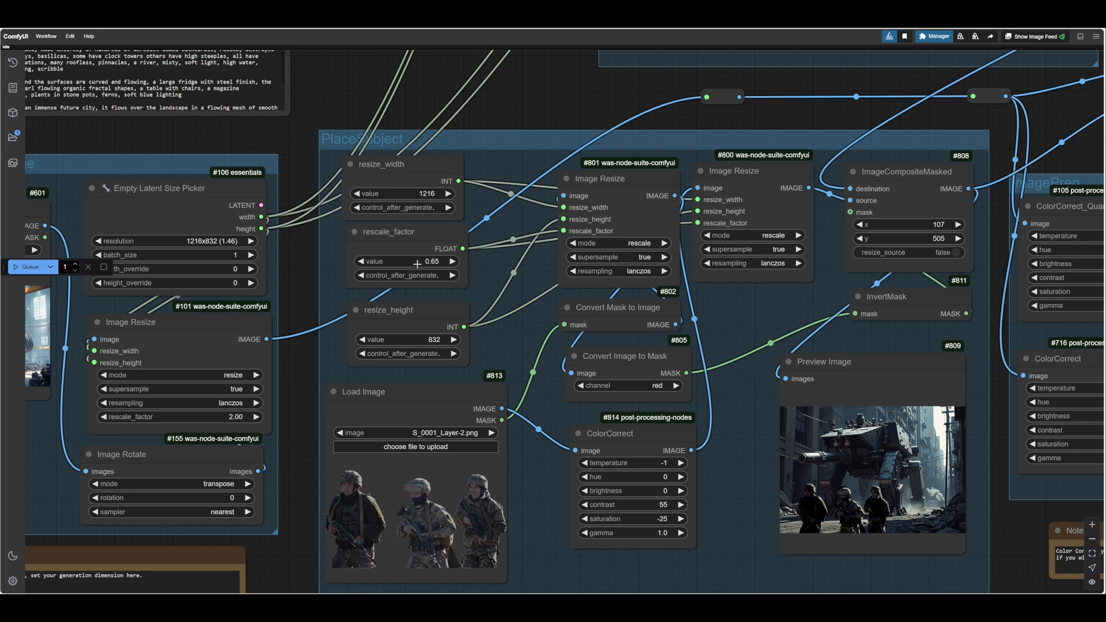
- Run the workflow with a rescale_factor of 0.64, and run it again with the factor set back to 0.65
{"action": "left_click_drag", "start_coordinate": [416, 263], "coordinate": [409, 263]}
{"action": "left_click", "coordinate": [30, 267]}
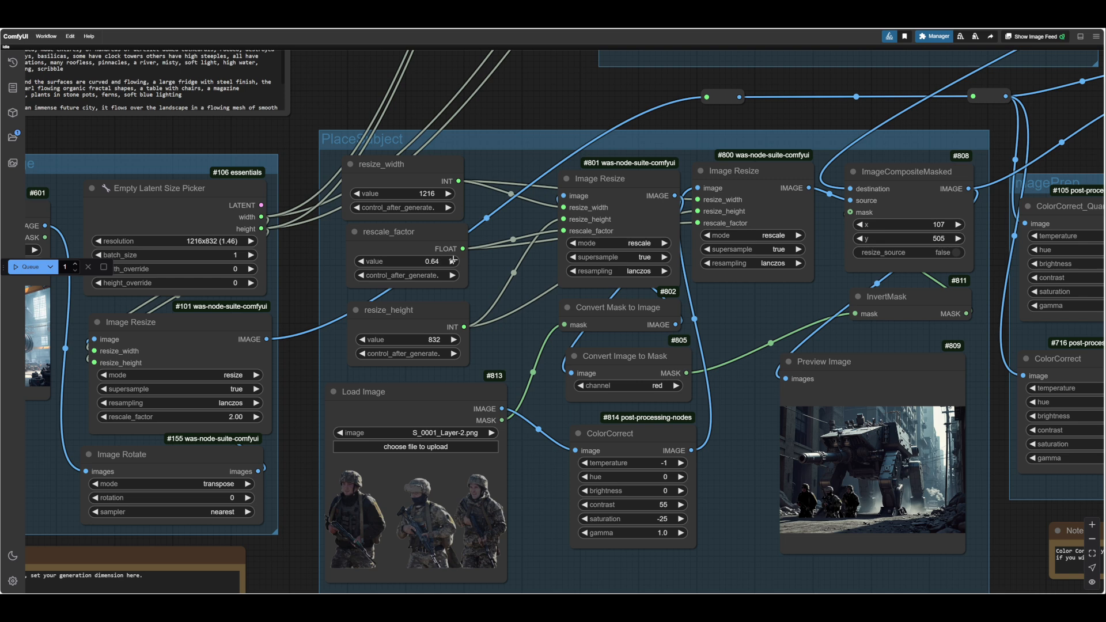
{"action": "left_click", "coordinate": [453, 260]}
{"action": "left_click", "coordinate": [38, 269]}
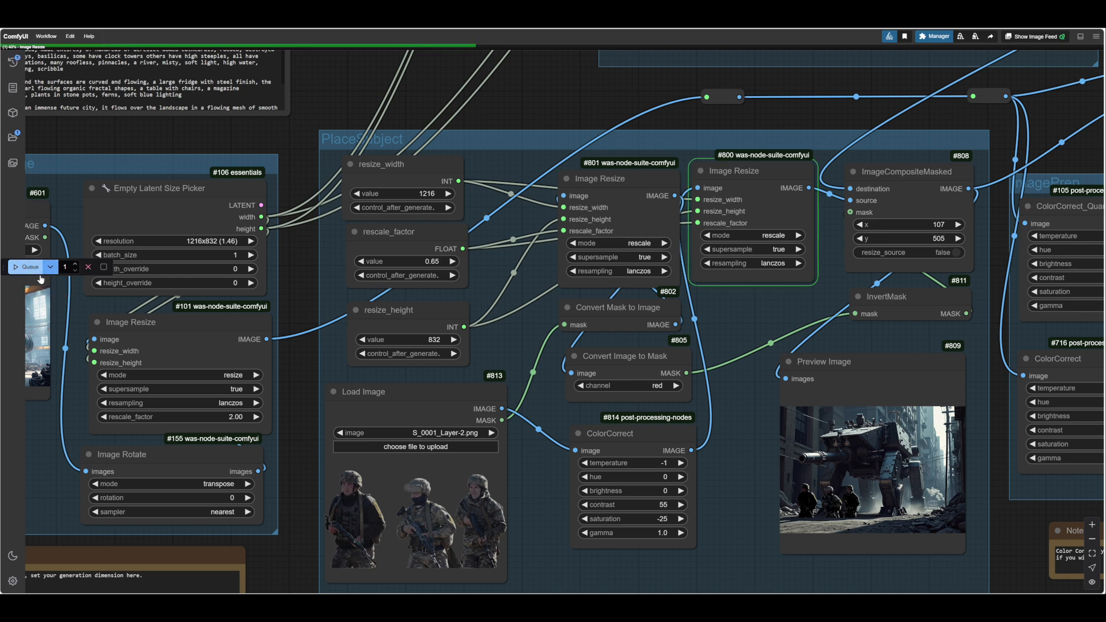
- Examine the soldiers' size and placement against the mech in the PlaceSubject group's composite preview
{"action": "left_click_drag", "start_coordinate": [1020, 516], "coordinate": [992, 515]}
{"action": "scroll", "coordinate": [871, 457], "scroll_direction": "up", "scroll_amount": 6}
{"action": "scroll", "coordinate": [871, 457], "scroll_direction": "up", "scroll_amount": 3}
{"action": "scroll", "coordinate": [633, 435], "scroll_direction": "up", "scroll_amount": 4}
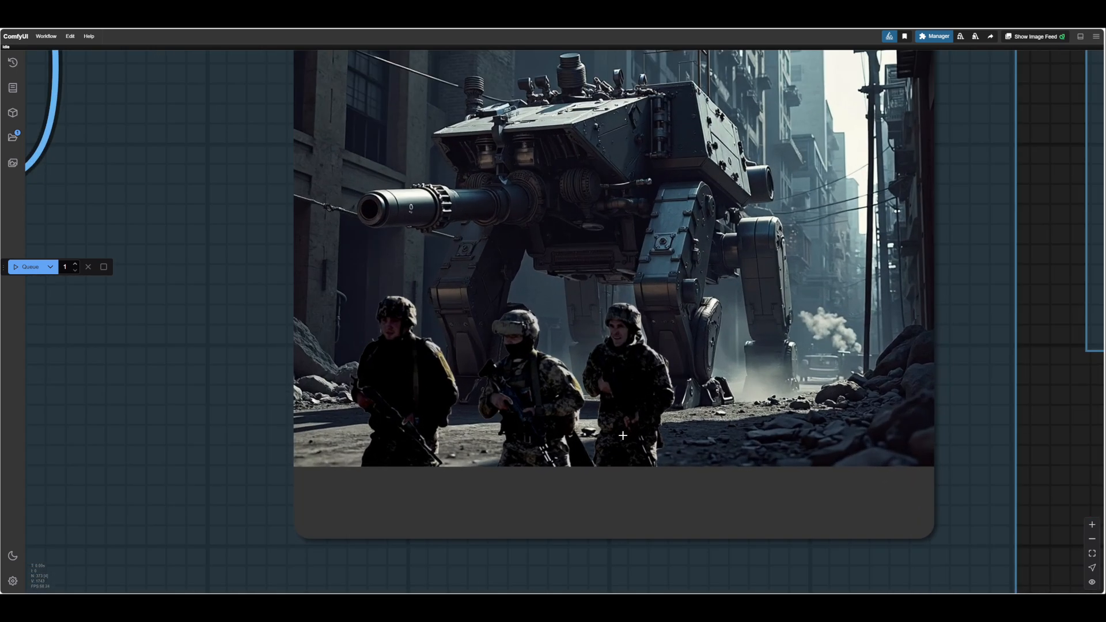
{"action": "scroll", "coordinate": [640, 401], "scroll_direction": "down", "scroll_amount": 5}
{"action": "scroll", "coordinate": [640, 400], "scroll_direction": "up", "scroll_amount": 4}
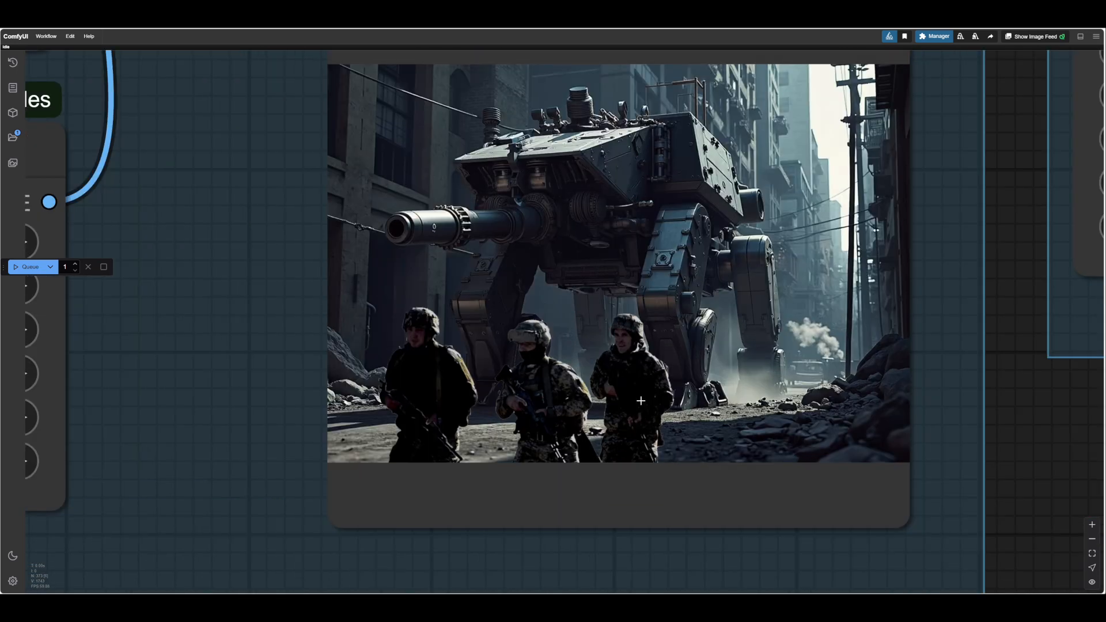
{"action": "scroll", "coordinate": [640, 400], "scroll_direction": "down", "scroll_amount": 5}
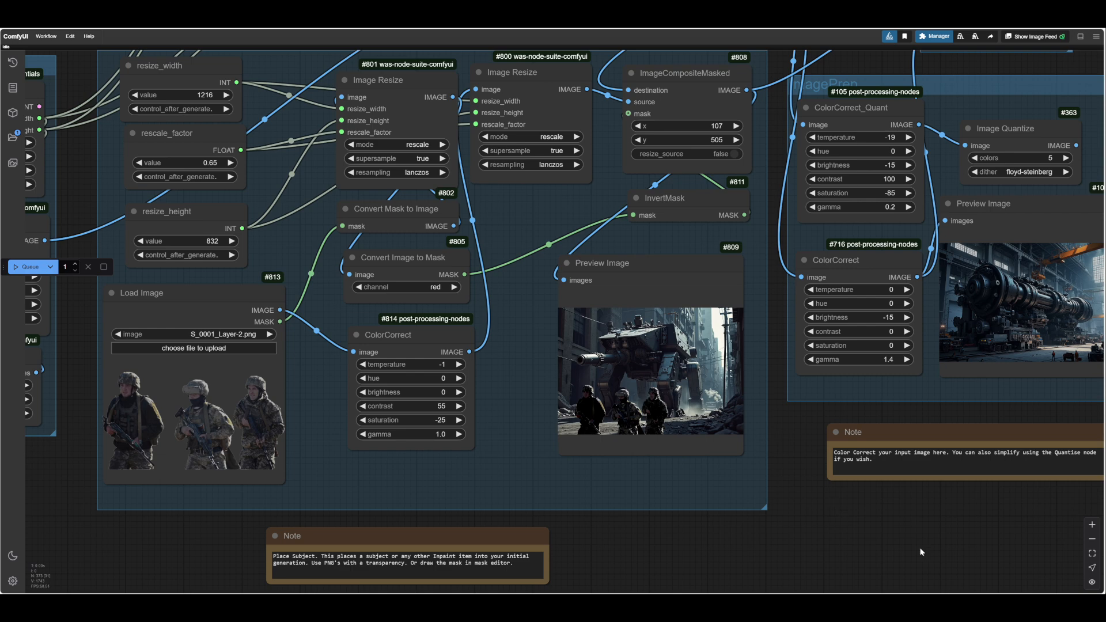
- Survey the ImagePrep and ImageSwitch groups, and read the mech prompt in Text Multiline node #711
{"action": "left_click_drag", "start_coordinate": [921, 552], "coordinate": [653, 526]}
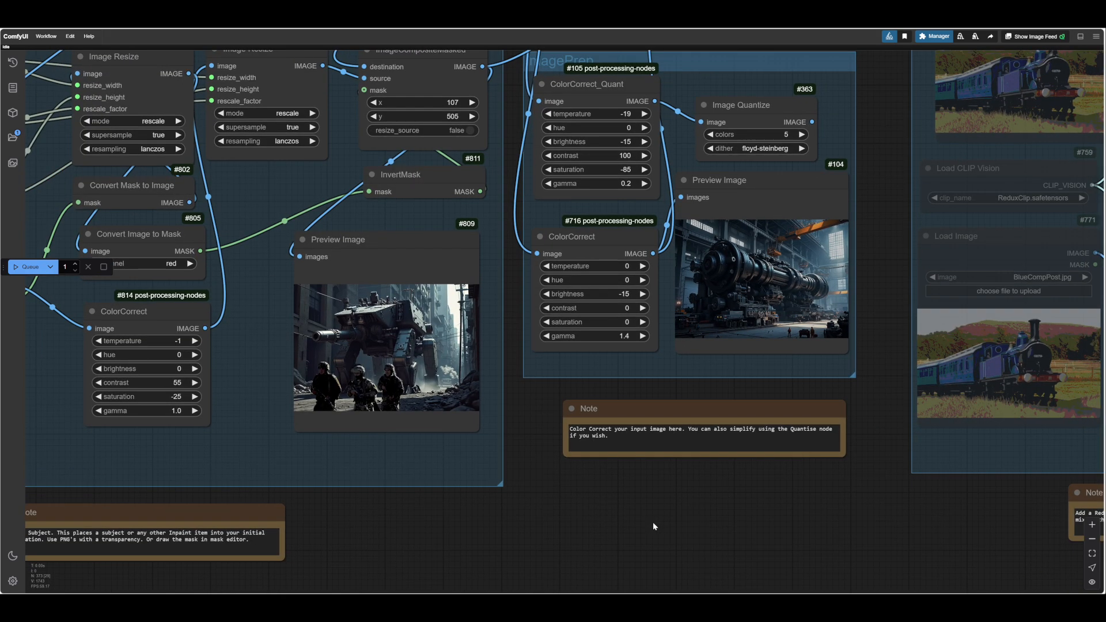
{"action": "left_click_drag", "start_coordinate": [514, 242], "coordinate": [634, 548]}
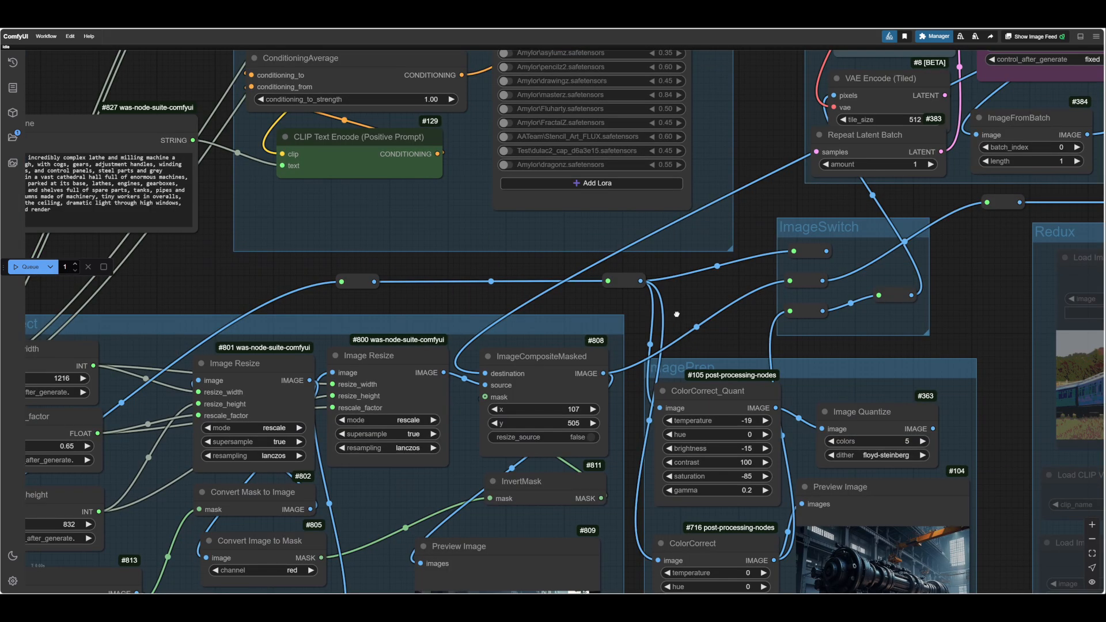
{"action": "left_click_drag", "start_coordinate": [676, 314], "coordinate": [915, 430]}
{"action": "scroll", "coordinate": [454, 392], "scroll_direction": "down", "scroll_amount": 5}
{"action": "left_click_drag", "start_coordinate": [455, 391], "coordinate": [570, 407]}
{"action": "scroll", "coordinate": [607, 407], "scroll_direction": "up", "scroll_amount": 10}
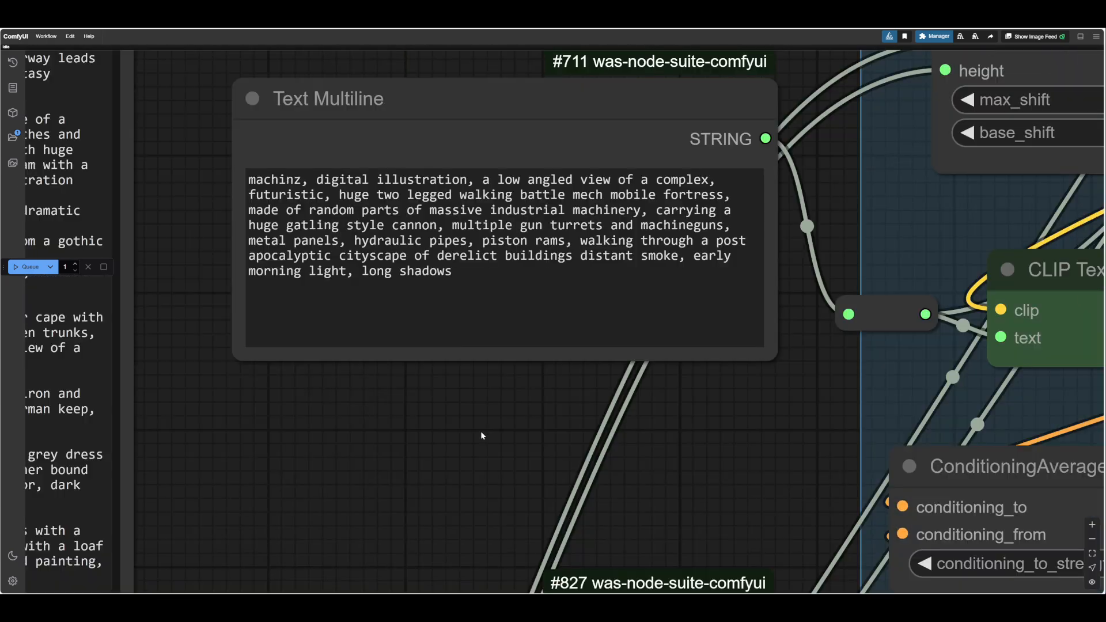
{"action": "scroll", "coordinate": [480, 430], "scroll_direction": "down", "scroll_amount": 5}
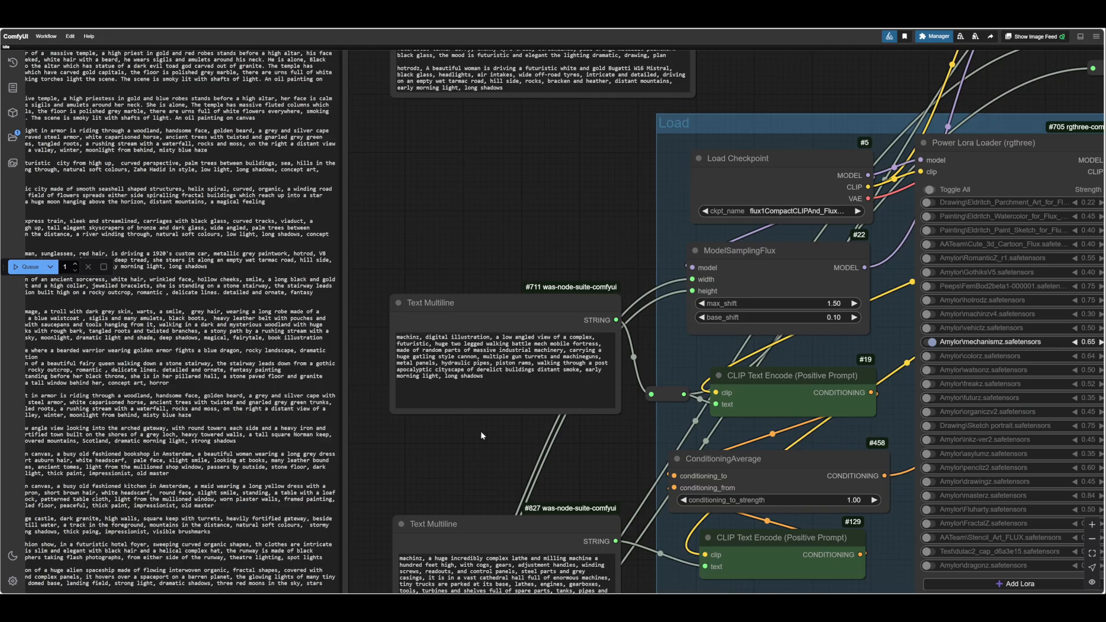
{"action": "scroll", "coordinate": [570, 431], "scroll_direction": "down", "scroll_amount": 3}
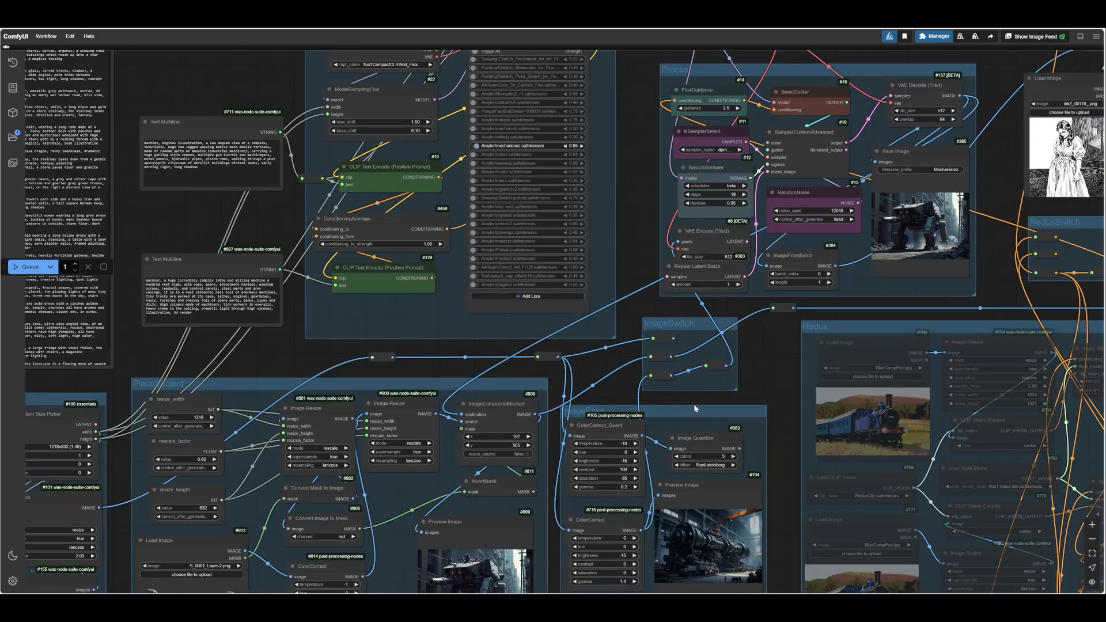
- Enable the bypassed LayerStack group by setting its group nodes to Always
{"action": "left_click_drag", "start_coordinate": [754, 378], "coordinate": [537, 386]}
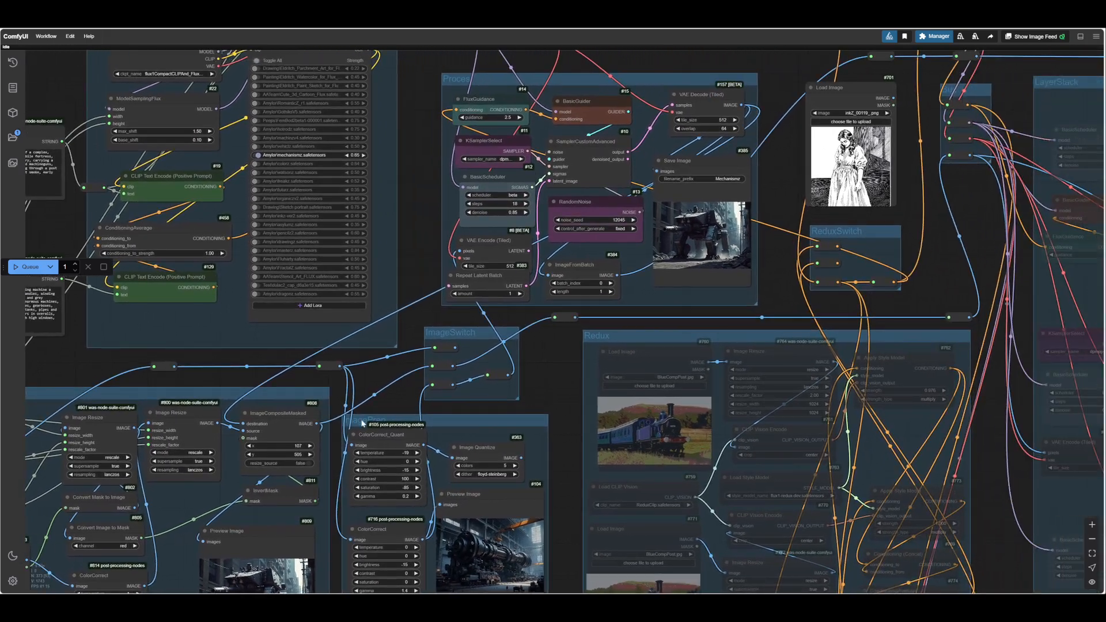
{"action": "right_click", "coordinate": [780, 283]}
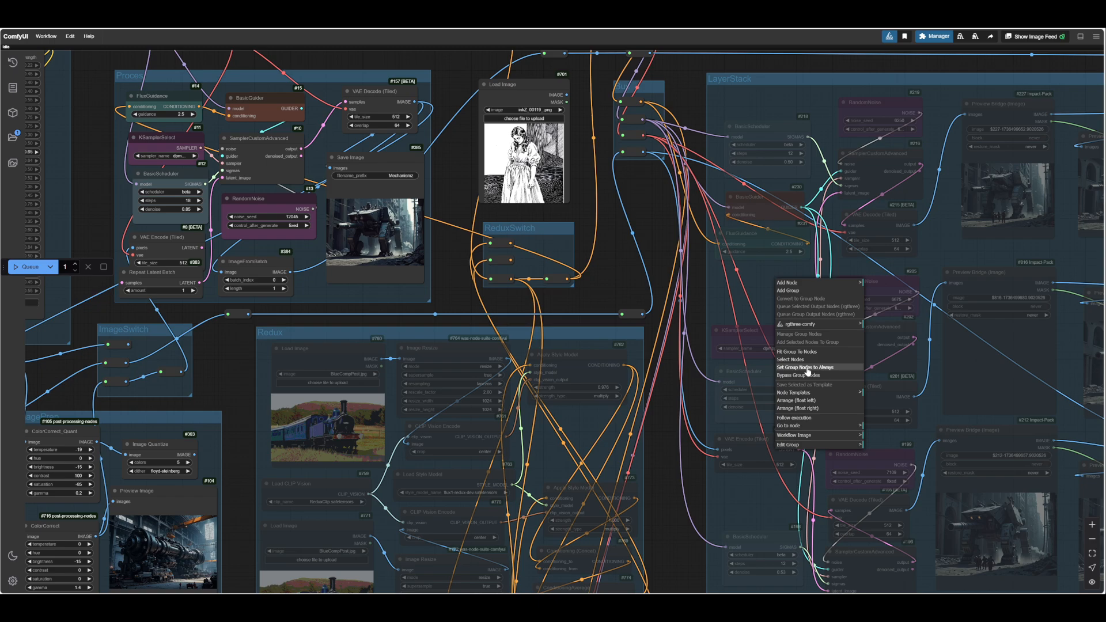
{"action": "left_click", "coordinate": [808, 371]}
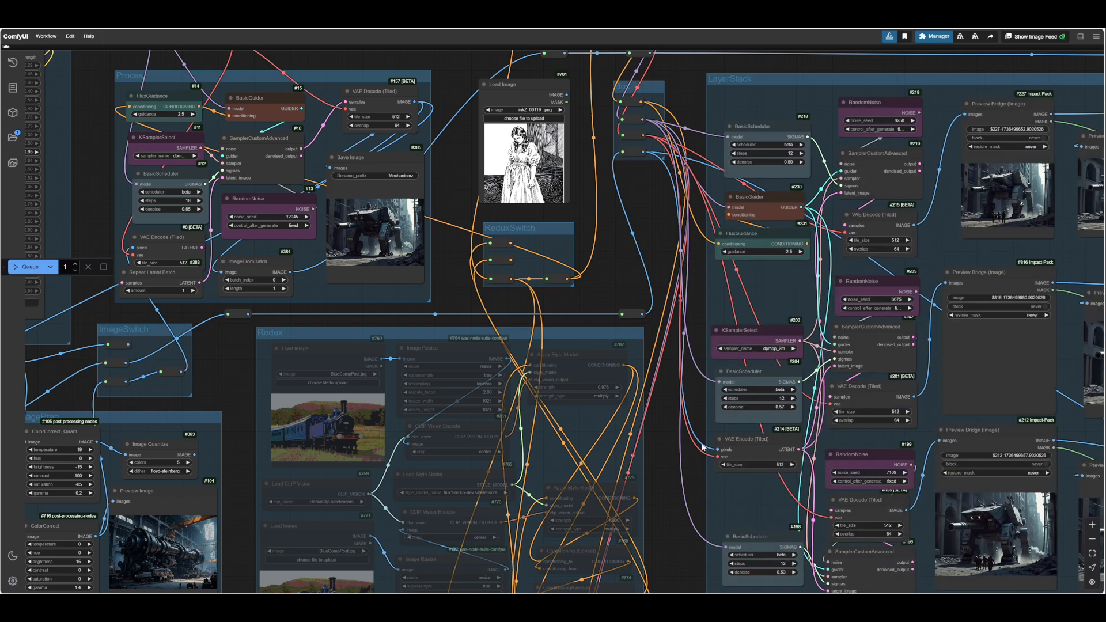
- Trace the composited image's connection from ImageCompositeMasked through the ImageSwitch group and reroute nodes to the LayerStack inputs
{"action": "left_click_drag", "start_coordinate": [664, 475], "coordinate": [849, 411]}
{"action": "scroll", "coordinate": [859, 407], "scroll_direction": "down", "scroll_amount": 4}
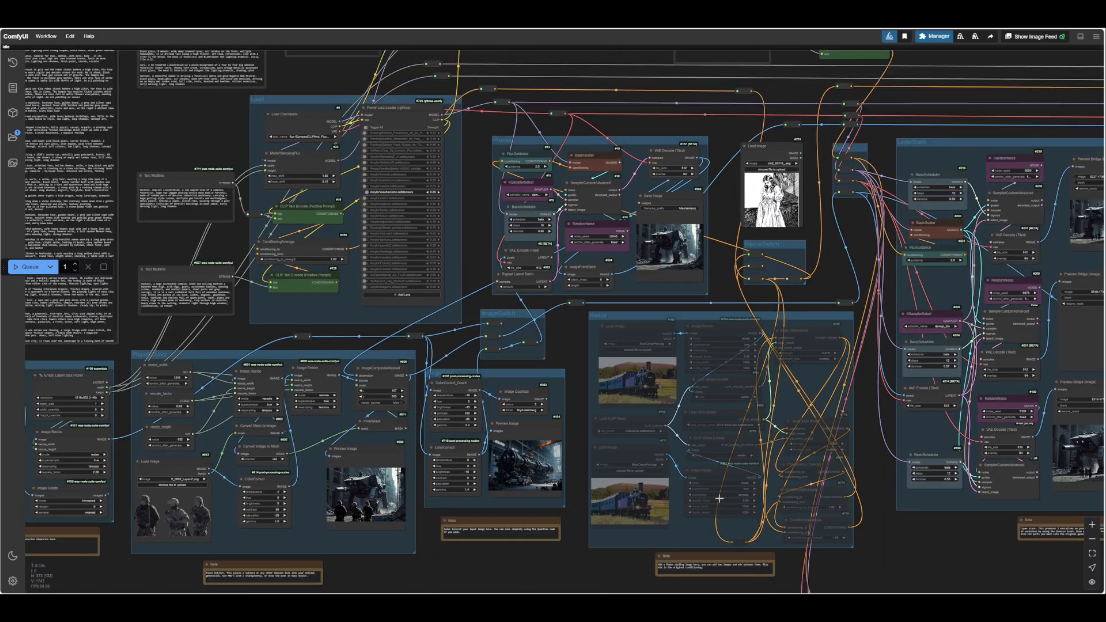
{"action": "left_click_drag", "start_coordinate": [557, 569], "coordinate": [597, 576]}
{"action": "scroll", "coordinate": [612, 560], "scroll_direction": "up", "scroll_amount": 6}
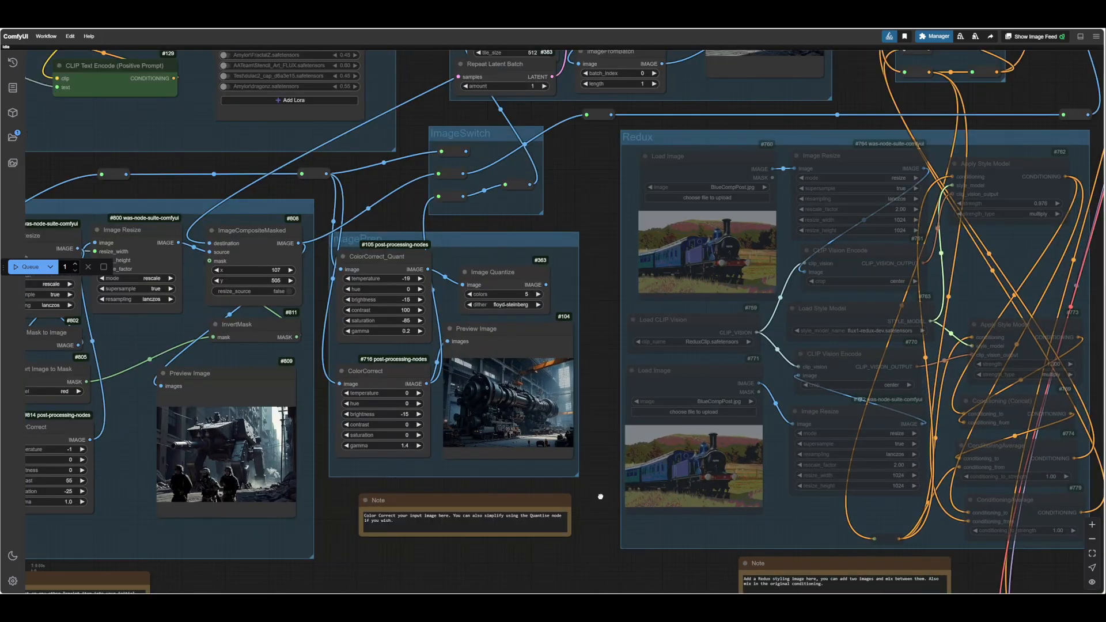
{"action": "left_click_drag", "start_coordinate": [600, 495], "coordinate": [628, 501]}
{"action": "scroll", "coordinate": [624, 288], "scroll_direction": "down", "scroll_amount": 1}
{"action": "left_click_drag", "start_coordinate": [623, 281], "coordinate": [572, 340]}
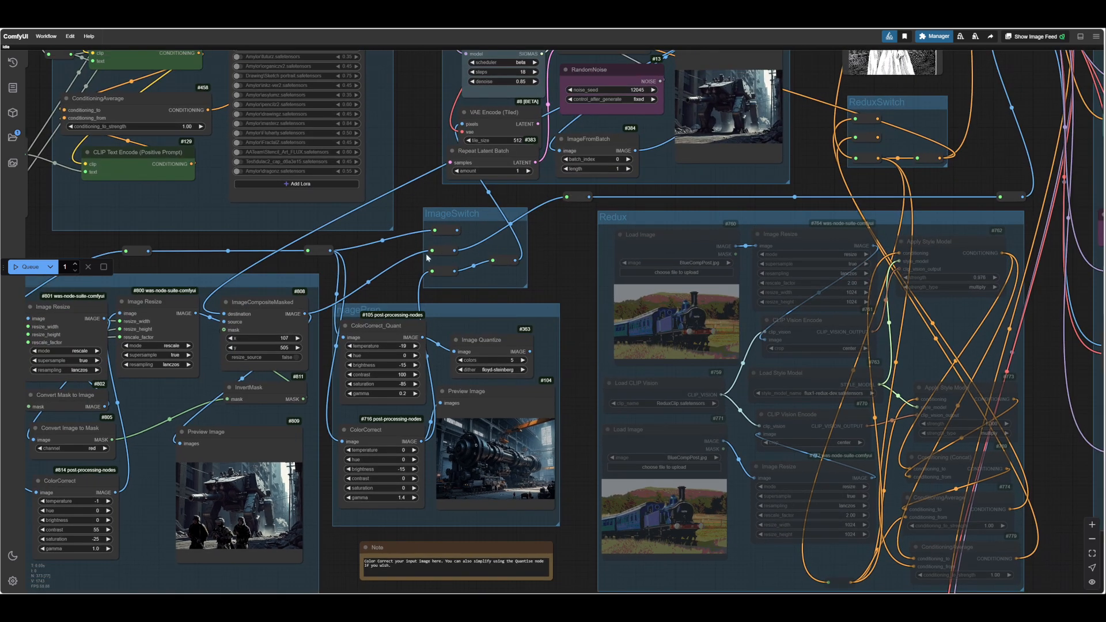
{"action": "left_click", "coordinate": [443, 250]}
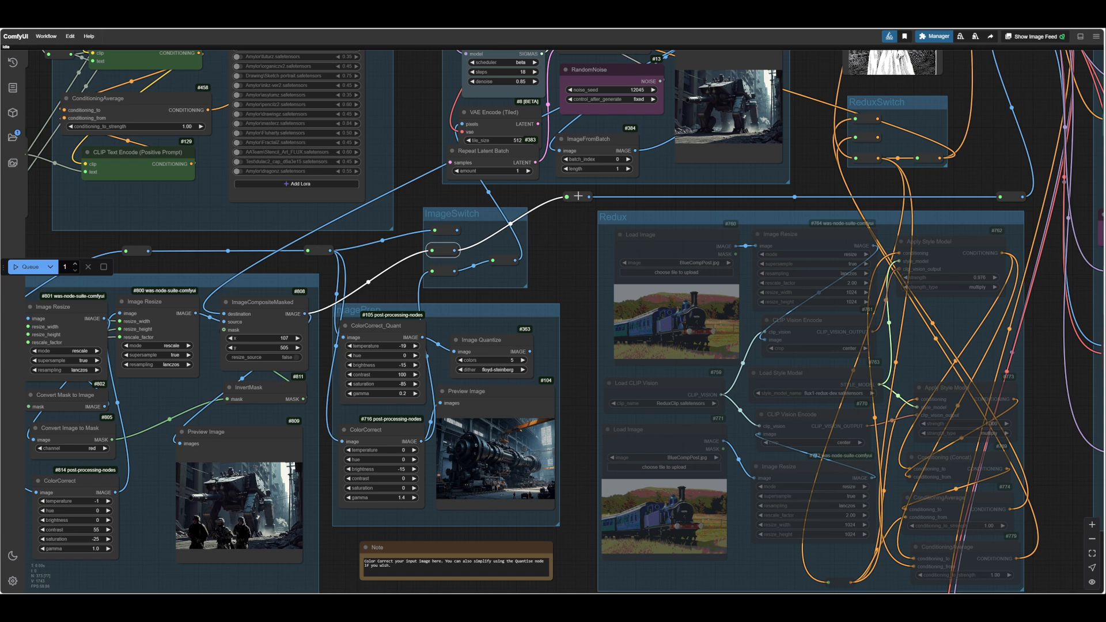
{"action": "left_click", "coordinate": [578, 196]}
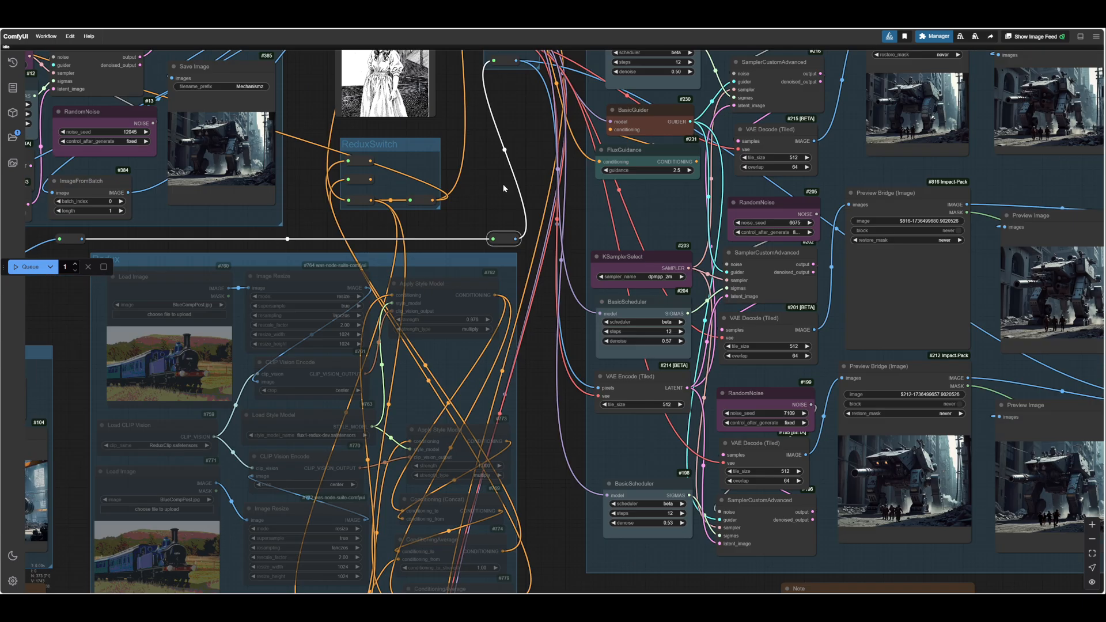
{"action": "left_click_drag", "start_coordinate": [496, 205], "coordinate": [492, 274]}
{"action": "scroll", "coordinate": [493, 274], "scroll_direction": "up", "scroll_amount": 3}
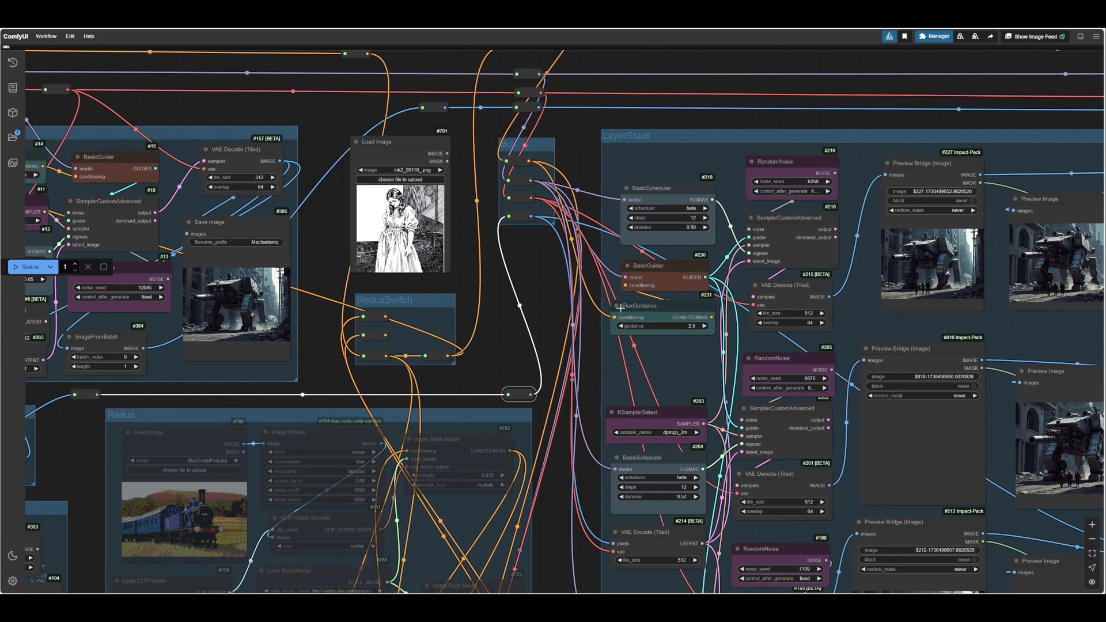
- Change "soldiers on the ground" to "soldiers in the foreground" in the prompt of Text Multiline node #854
{"action": "scroll", "coordinate": [561, 378], "scroll_direction": "up", "scroll_amount": 4}
{"action": "scroll", "coordinate": [560, 395], "scroll_direction": "left", "scroll_amount": 4}
{"action": "scroll", "coordinate": [560, 395], "scroll_direction": "down", "scroll_amount": 1}
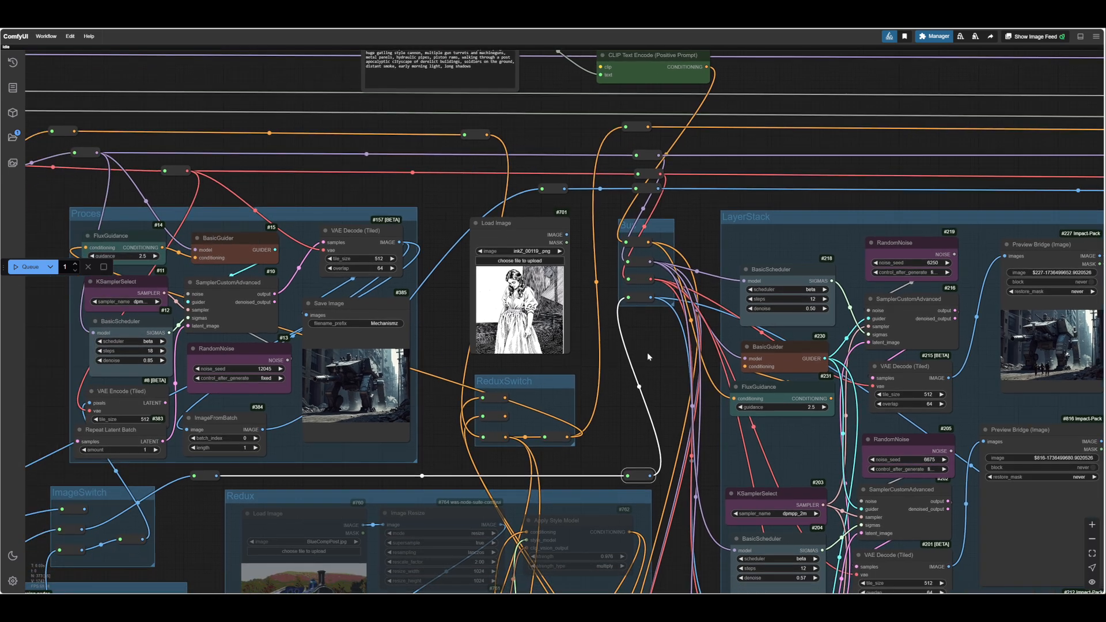
{"action": "scroll", "coordinate": [647, 351], "scroll_direction": "up", "scroll_amount": 3}
{"action": "scroll", "coordinate": [829, 282], "scroll_direction": "up", "scroll_amount": 4}
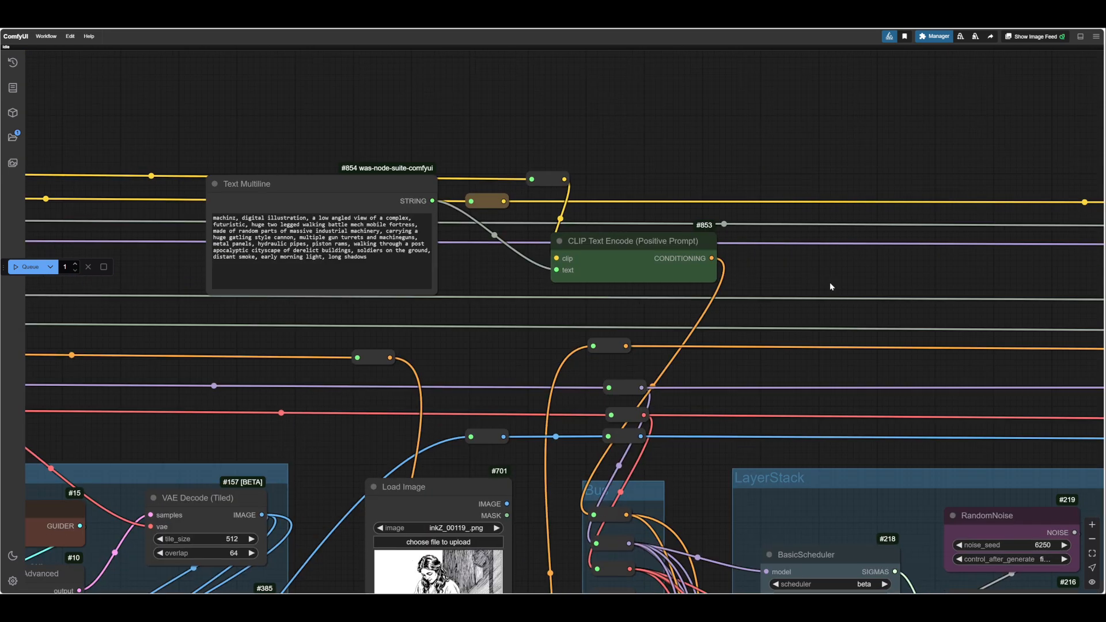
{"action": "scroll", "coordinate": [829, 286], "scroll_direction": "down", "scroll_amount": 3}
{"action": "left_click_drag", "start_coordinate": [575, 280], "coordinate": [554, 299]}
{"action": "scroll", "coordinate": [631, 302], "scroll_direction": "up", "scroll_amount": 3}
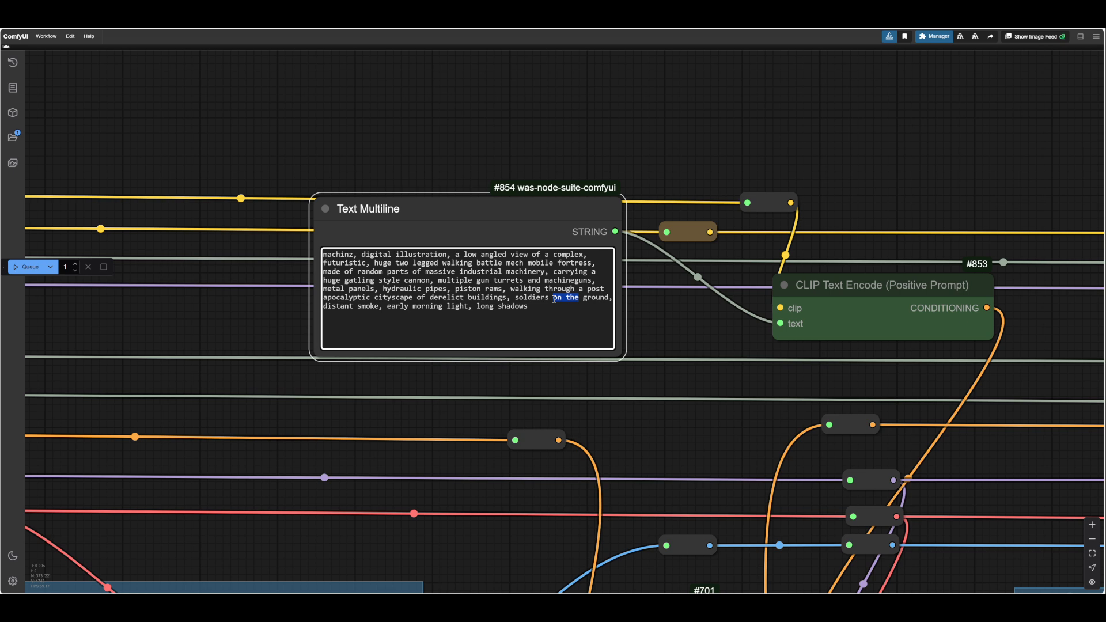
{"action": "type", "text": "in the fore"}
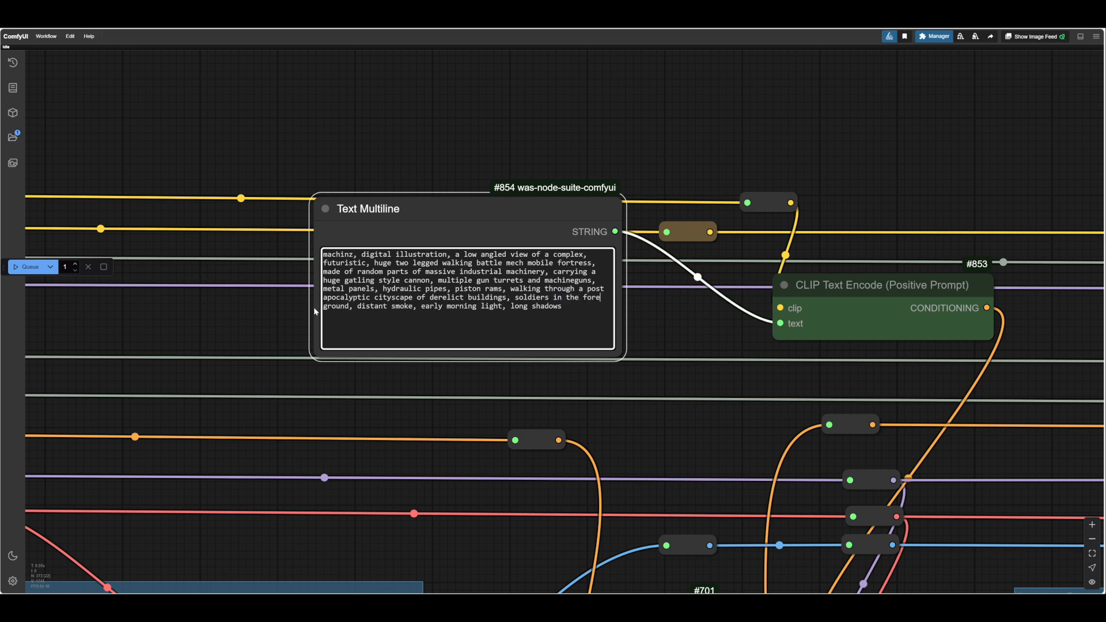
{"action": "key", "text": "BackSpace"}
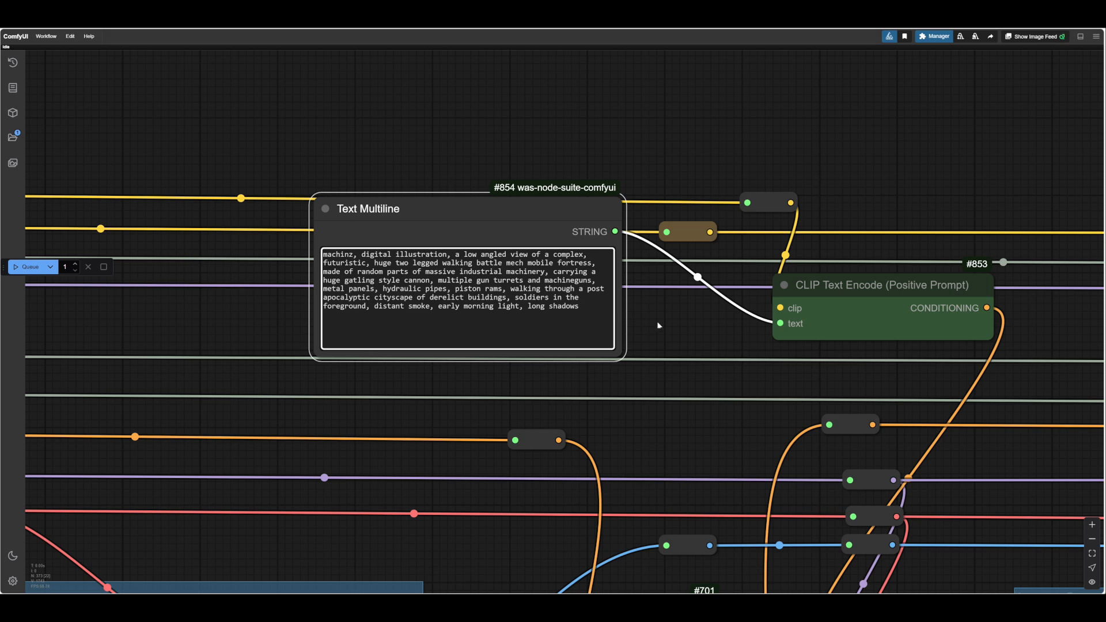
{"action": "left_click_drag", "start_coordinate": [658, 325], "coordinate": [766, 343]}
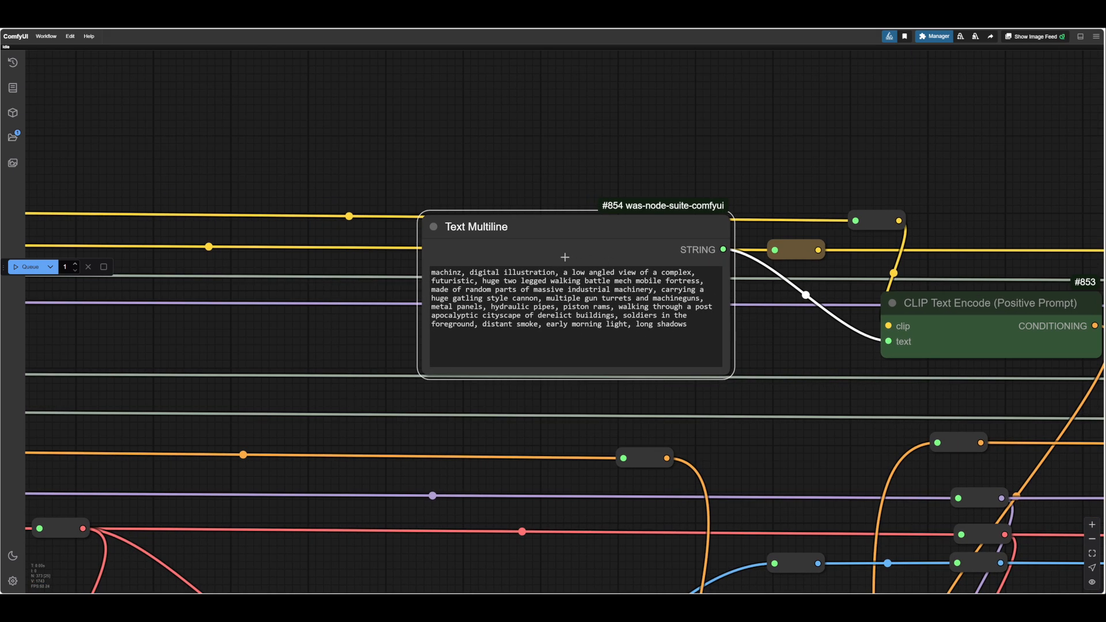
- Set denoise to 0.50 in the LayerStack group's BasicScheduler nodes #204 and #198
{"action": "scroll", "coordinate": [772, 444], "scroll_direction": "down", "scroll_amount": 5}
{"action": "left_click_drag", "start_coordinate": [772, 444], "coordinate": [623, 267]}
{"action": "left_click_drag", "start_coordinate": [584, 393], "coordinate": [439, 237]}
{"action": "scroll", "coordinate": [496, 323], "scroll_direction": "down", "scroll_amount": 3}
{"action": "scroll", "coordinate": [441, 238], "scroll_direction": "down", "scroll_amount": 3}
{"action": "scroll", "coordinate": [468, 508], "scroll_direction": "up", "scroll_amount": 1}
{"action": "left_click_drag", "start_coordinate": [468, 508], "coordinate": [445, 503]}
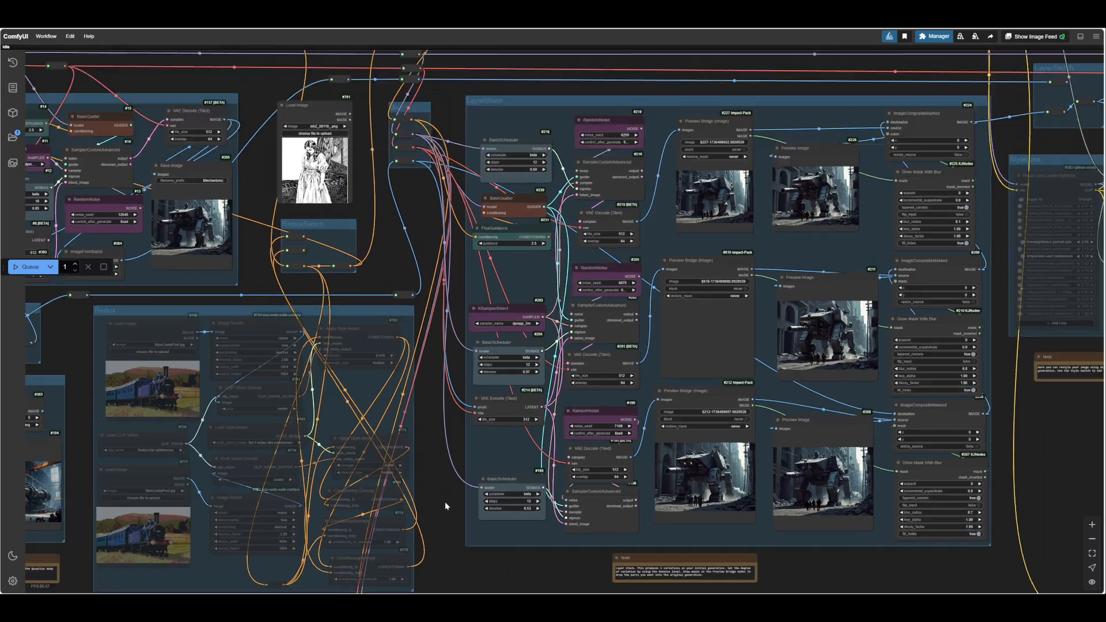
{"action": "scroll", "coordinate": [445, 503], "scroll_direction": "up", "scroll_amount": 3}
{"action": "left_click_drag", "start_coordinate": [444, 456], "coordinate": [381, 483]}
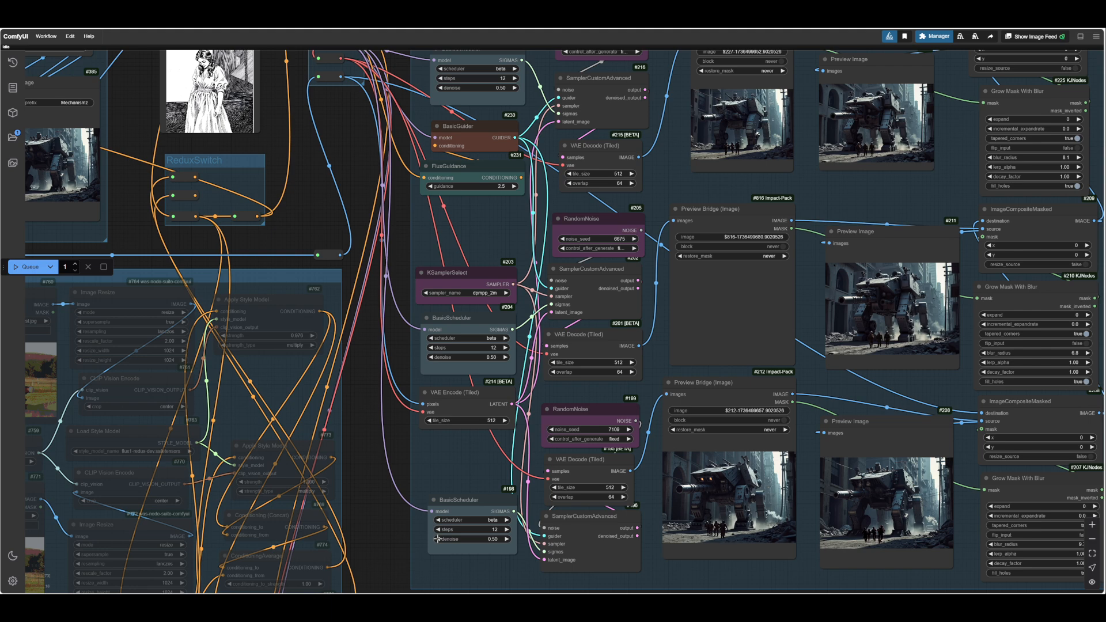
- Compare the mech and soldier variations in the LayerStack group's Preview Bridge and Preview Image nodes
{"action": "scroll", "coordinate": [755, 502], "scroll_direction": "up", "scroll_amount": 10}
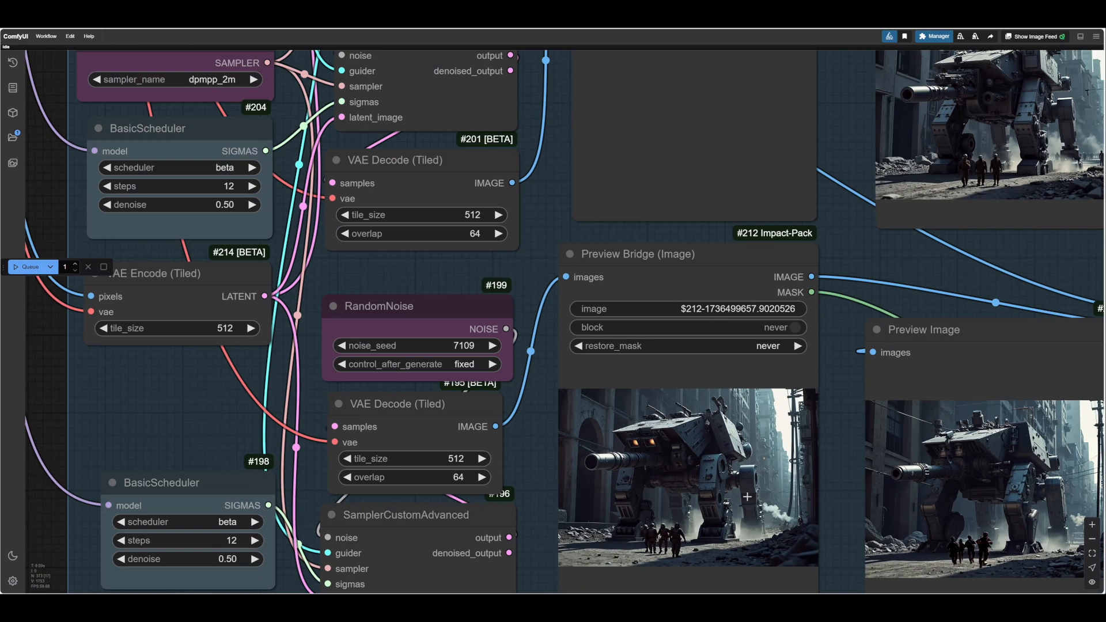
{"action": "left_click_drag", "start_coordinate": [878, 544], "coordinate": [600, 400]}
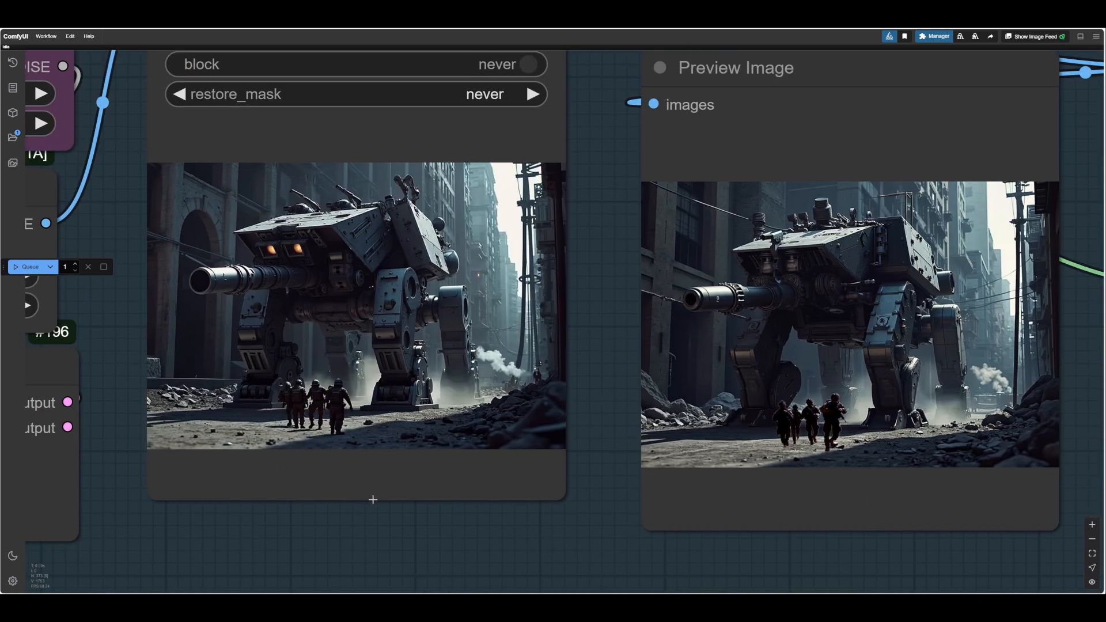
{"action": "left_click_drag", "start_coordinate": [369, 517], "coordinate": [401, 526]}
{"action": "scroll", "coordinate": [384, 457], "scroll_direction": "up", "scroll_amount": 5}
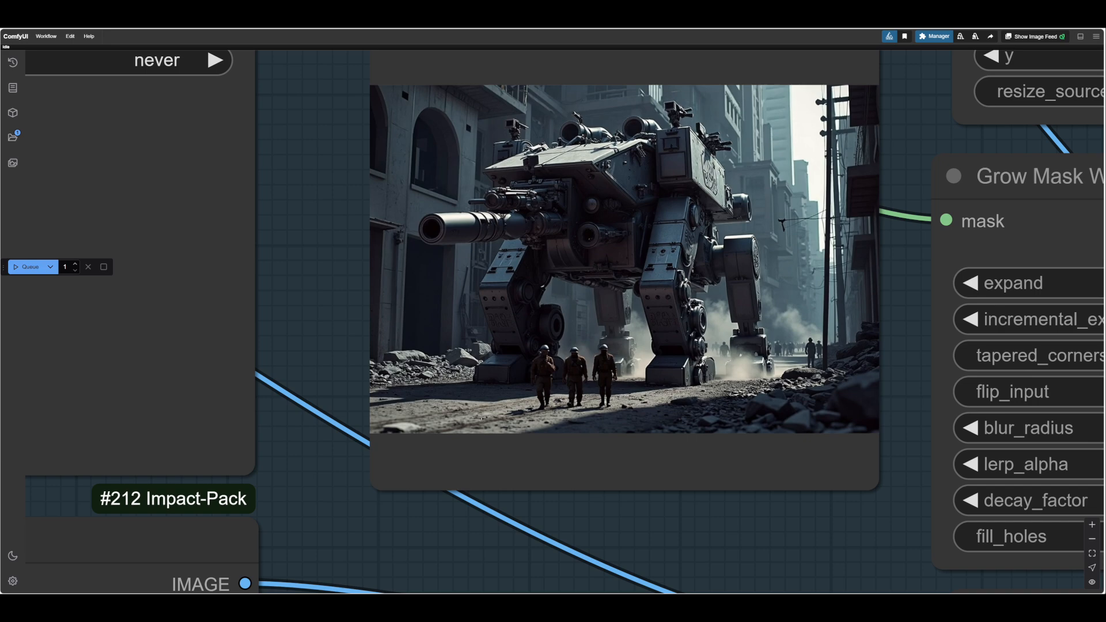
- Queue the workflow to regenerate the LayerStack variations from the composited soldiers image
{"action": "scroll", "coordinate": [640, 503], "scroll_direction": "down", "scroll_amount": 3}
{"action": "left_click_drag", "start_coordinate": [679, 537], "coordinate": [762, 505]}
{"action": "scroll", "coordinate": [762, 504], "scroll_direction": "down", "scroll_amount": 3}
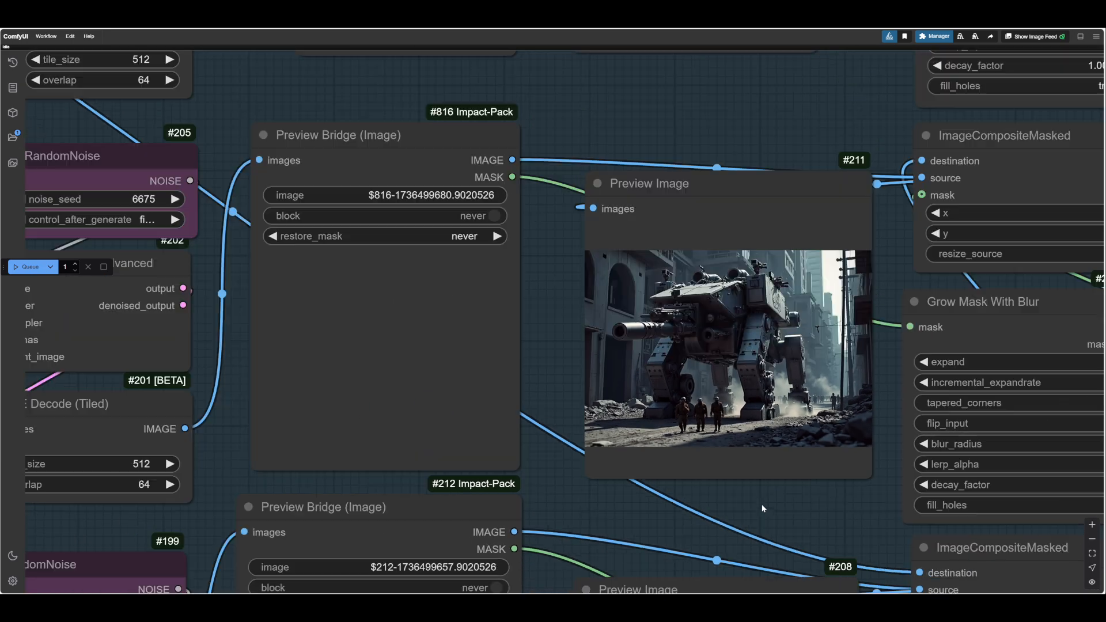
{"action": "scroll", "coordinate": [762, 503], "scroll_direction": "down", "scroll_amount": 3}
{"action": "scroll", "coordinate": [663, 499], "scroll_direction": "down", "scroll_amount": 3}
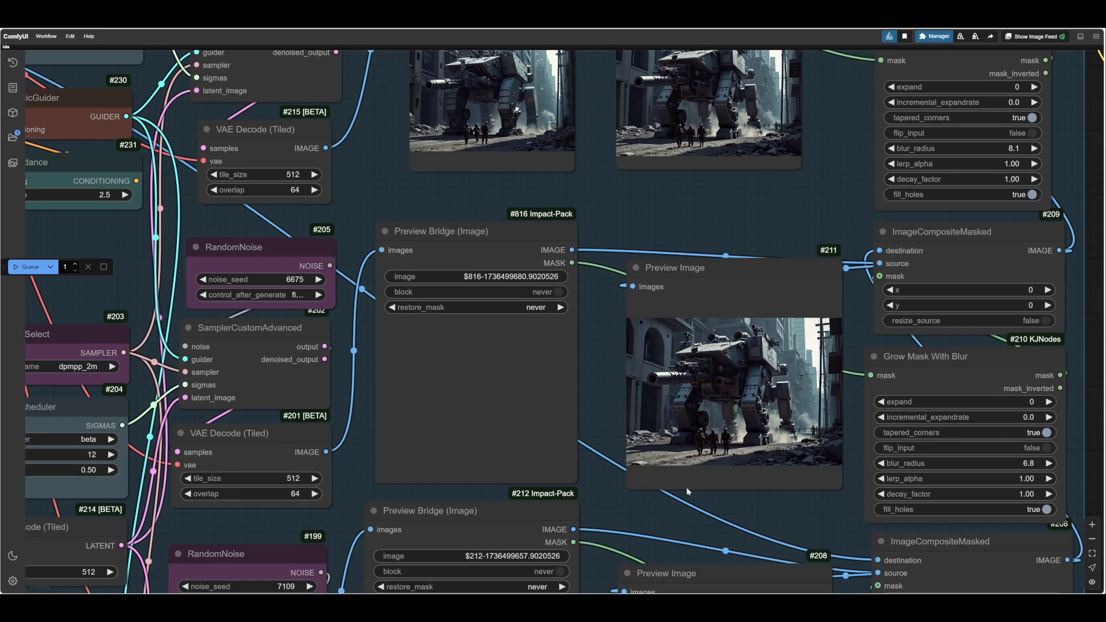
{"action": "scroll", "coordinate": [732, 461], "scroll_direction": "down", "scroll_amount": 3}
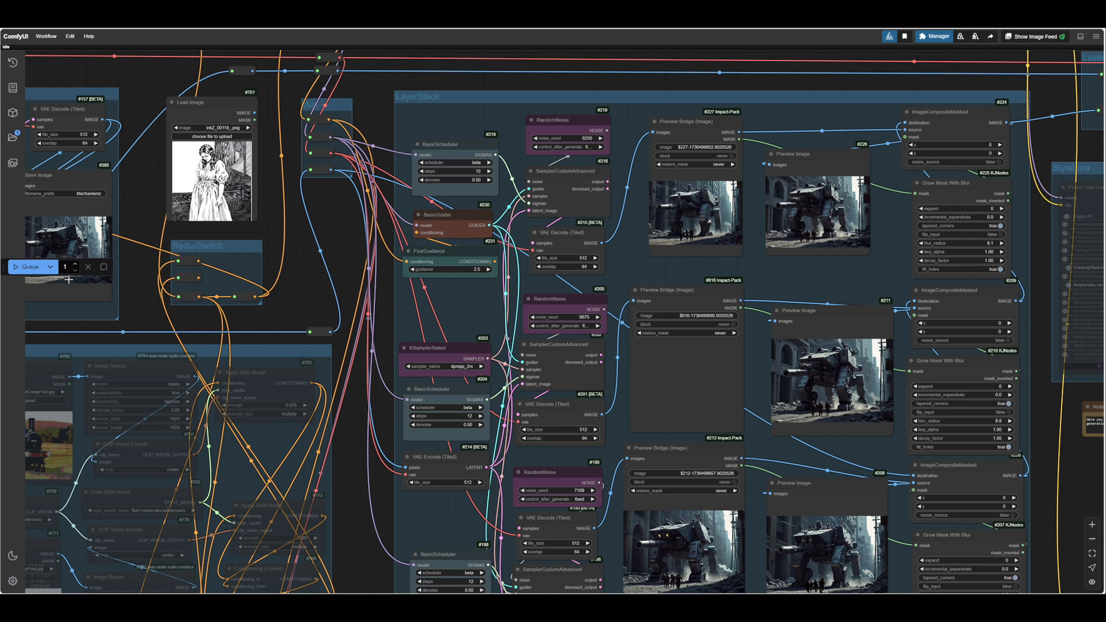
{"action": "left_click", "coordinate": [28, 267]}
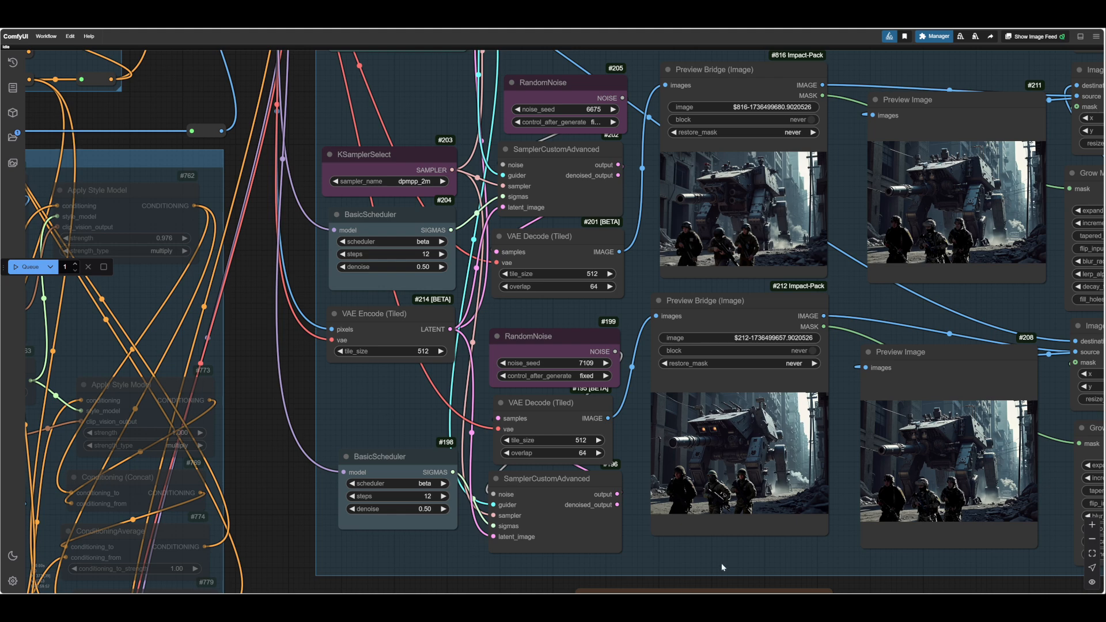
- Examine the soldiers and mech in Preview Bridge nodes #212 and #816, comparing them with the adjacent source composite previews
{"action": "scroll", "coordinate": [721, 562], "scroll_direction": "up", "scroll_amount": 10}
{"action": "scroll", "coordinate": [503, 528], "scroll_direction": "down", "scroll_amount": 3}
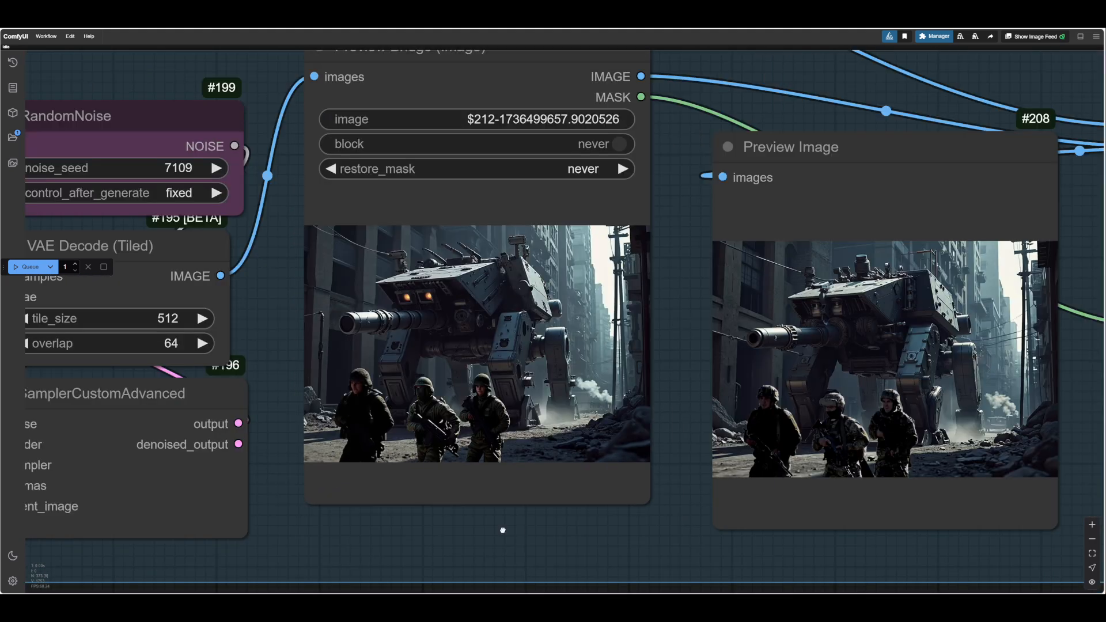
{"action": "scroll", "coordinate": [489, 398], "scroll_direction": "up", "scroll_amount": 12}
{"action": "scroll", "coordinate": [489, 399], "scroll_direction": "down", "scroll_amount": 1}
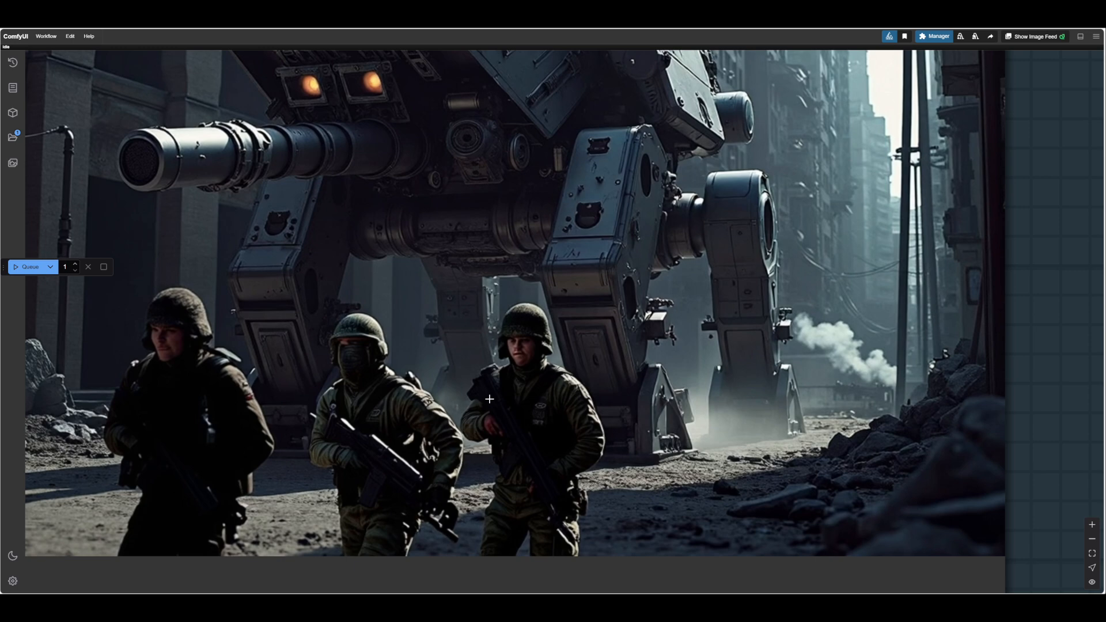
{"action": "scroll", "coordinate": [489, 398], "scroll_direction": "down", "scroll_amount": 10}
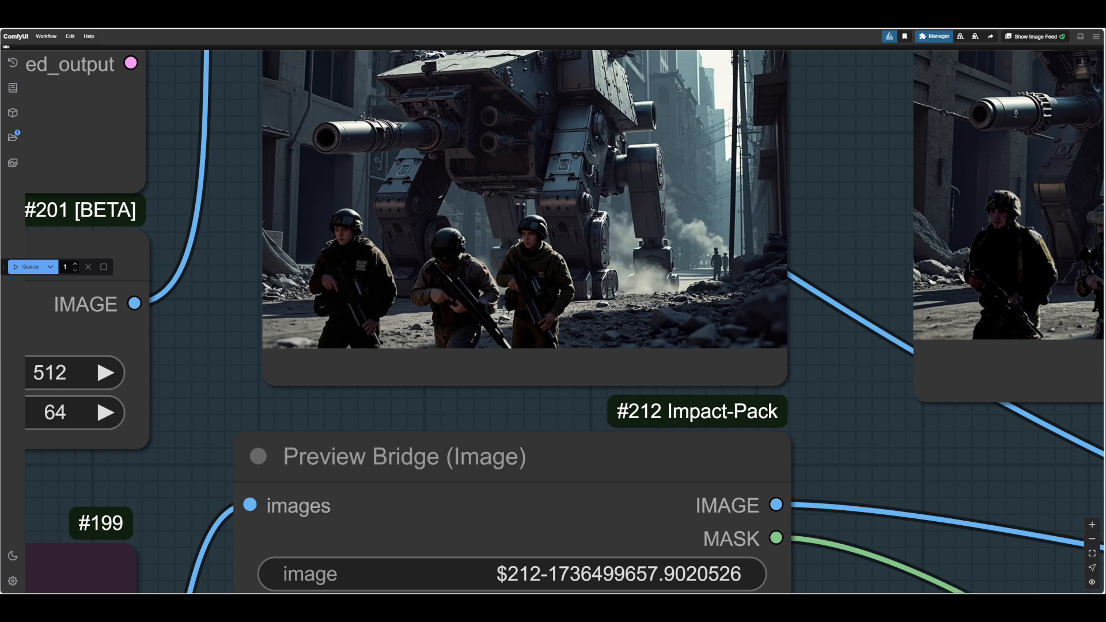
{"action": "scroll", "coordinate": [544, 396], "scroll_direction": "down", "scroll_amount": 3}
{"action": "left_click_drag", "start_coordinate": [544, 396], "coordinate": [389, 397]}
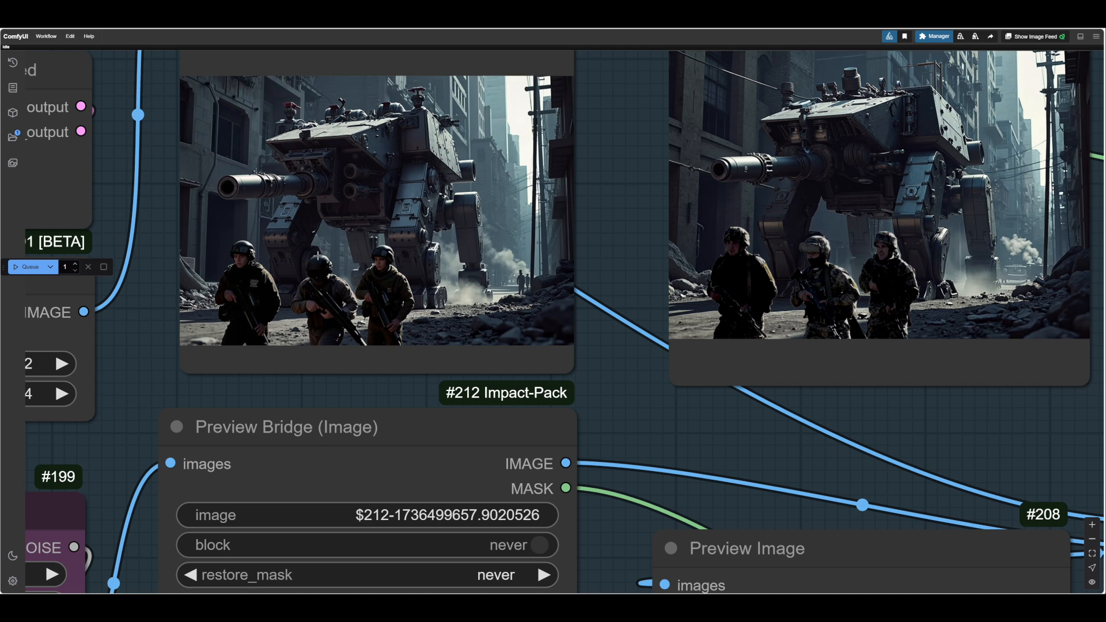
{"action": "left_click_drag", "start_coordinate": [278, 397], "coordinate": [337, 410]}
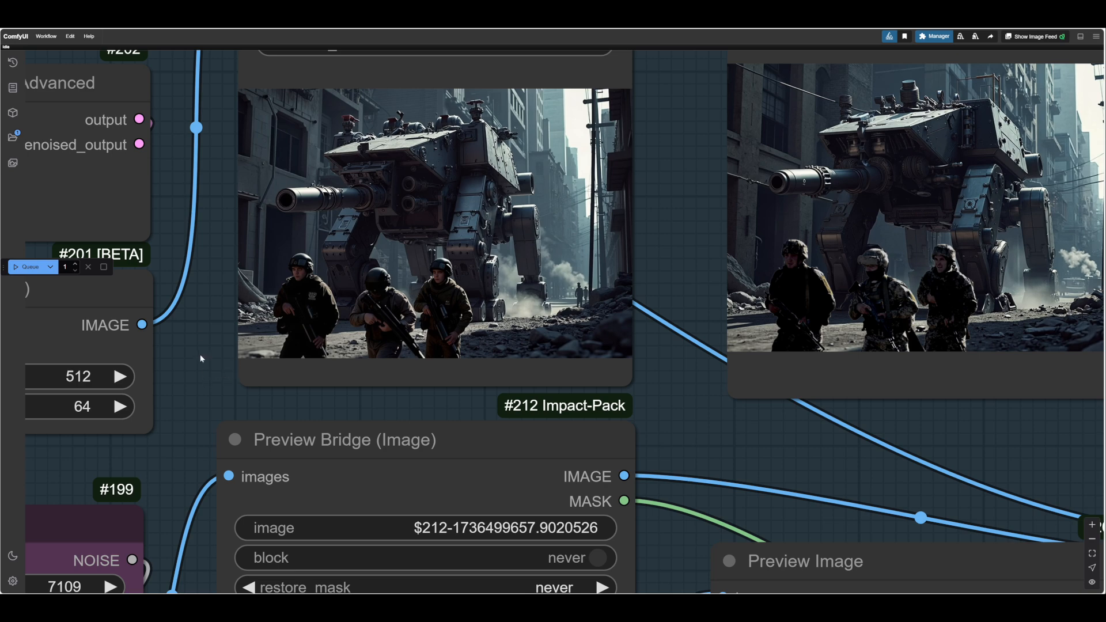
{"action": "scroll", "coordinate": [199, 332], "scroll_direction": "up", "scroll_amount": 3}
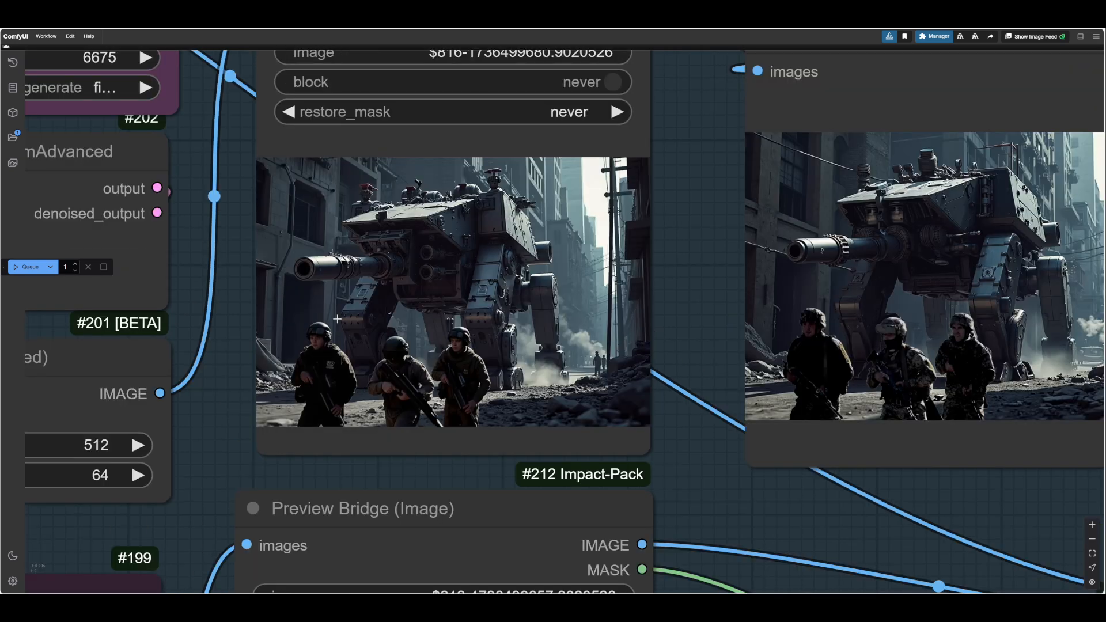
- Inspect how the soldiers are rendered in Preview Bridge #227 compared with its source composite and the #816 variation
{"action": "scroll", "coordinate": [233, 450], "scroll_direction": "up", "scroll_amount": 4}
{"action": "left_click_drag", "start_coordinate": [231, 450], "coordinate": [233, 500]}
{"action": "left_click_drag", "start_coordinate": [375, 199], "coordinate": [365, 372]}
{"action": "scroll", "coordinate": [462, 248], "scroll_direction": "up", "scroll_amount": 6}
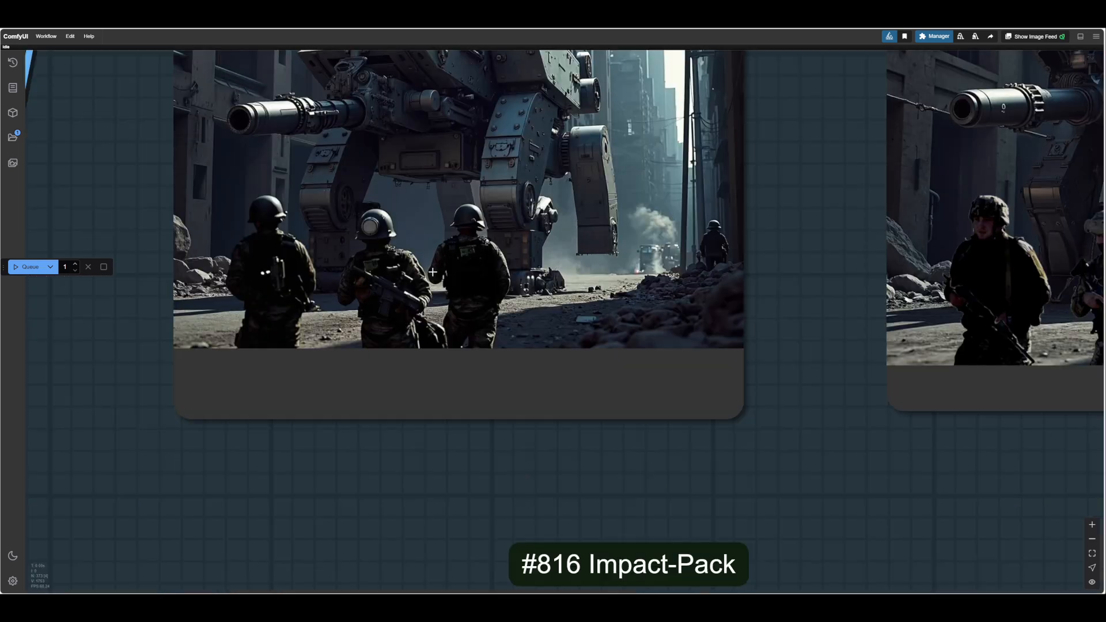
{"action": "scroll", "coordinate": [459, 297], "scroll_direction": "down", "scroll_amount": 1}
{"action": "scroll", "coordinate": [395, 399], "scroll_direction": "down", "scroll_amount": 3}
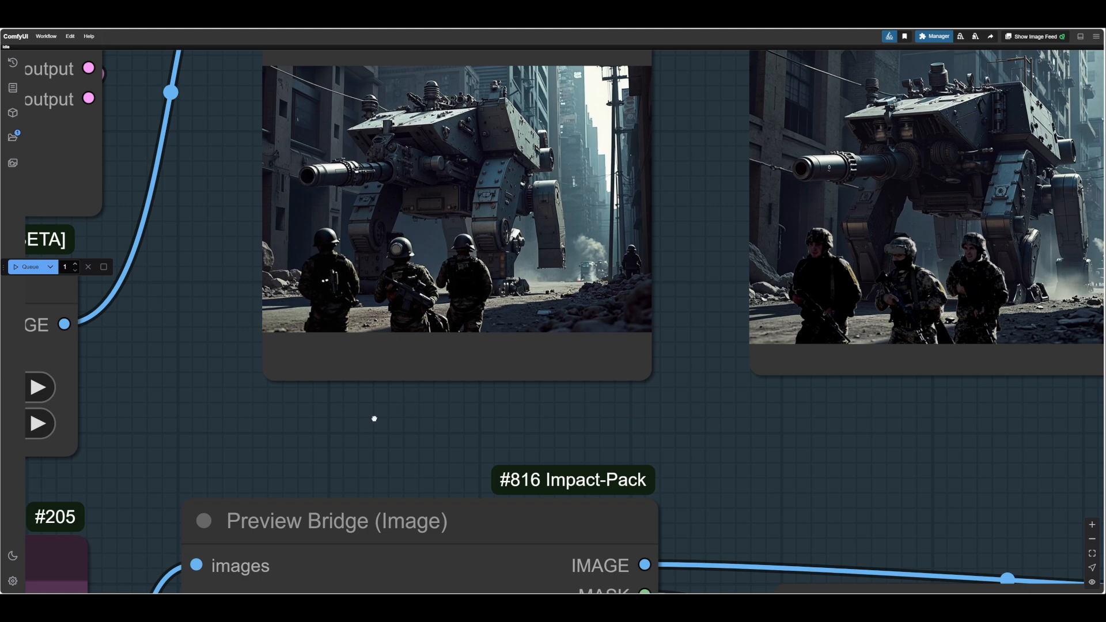
{"action": "left_click_drag", "start_coordinate": [372, 420], "coordinate": [434, 128]}
{"action": "scroll", "coordinate": [423, 342], "scroll_direction": "down", "scroll_amount": 1}
{"action": "scroll", "coordinate": [434, 131], "scroll_direction": "down", "scroll_amount": 1}
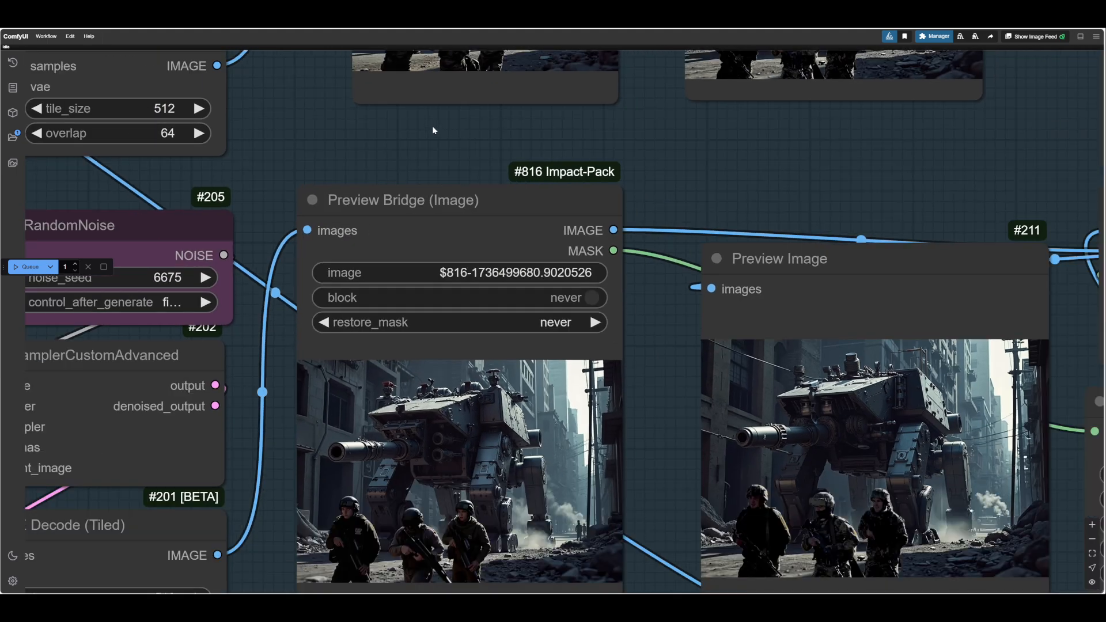
- Set denoise to 0.57 in BasicScheduler node #204, regenerate the variation, and check Preview Bridge #816
{"action": "scroll", "coordinate": [434, 131], "scroll_direction": "down", "scroll_amount": 1}
{"action": "left_click_drag", "start_coordinate": [278, 519], "coordinate": [382, 434]}
{"action": "scroll", "coordinate": [382, 435], "scroll_direction": "down", "scroll_amount": 1}
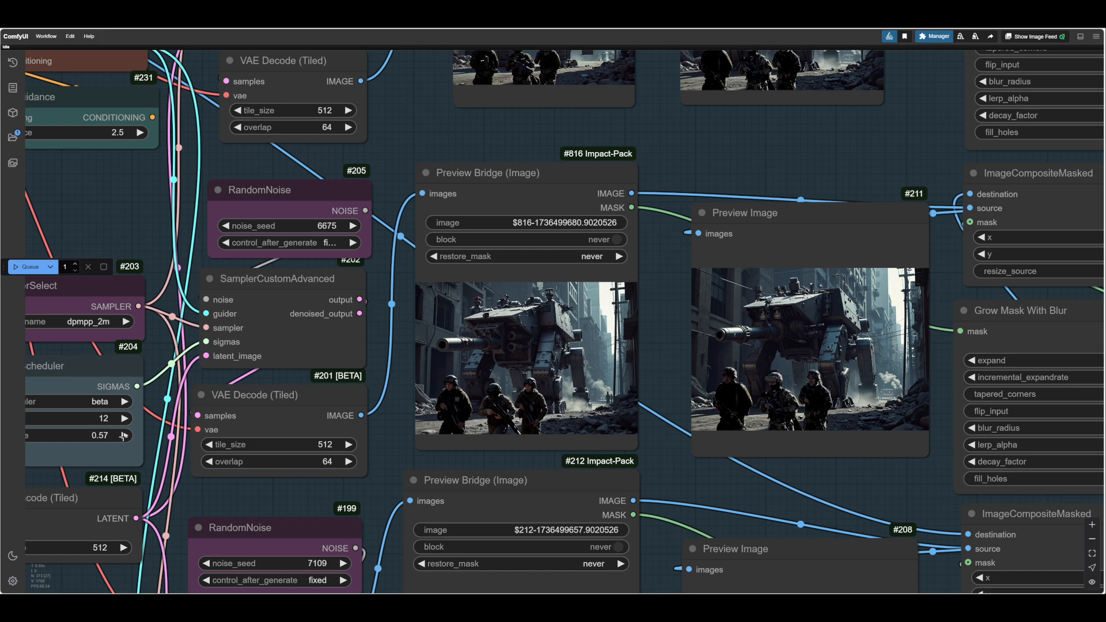
{"action": "left_click", "coordinate": [29, 266]}
{"action": "scroll", "coordinate": [542, 396], "scroll_direction": "up", "scroll_amount": 5}
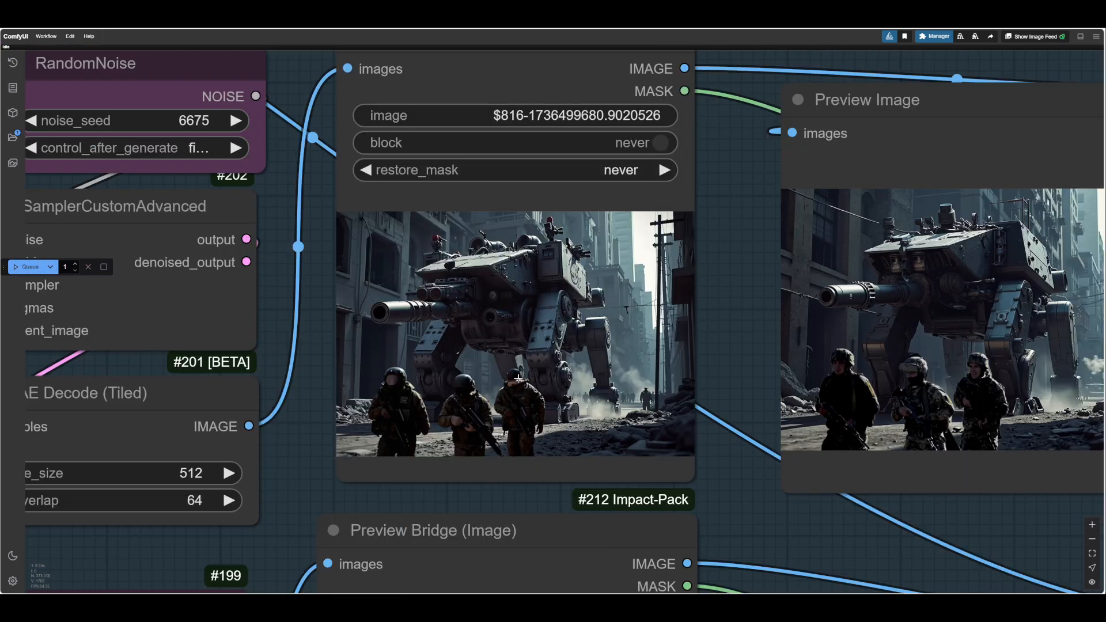
- Set noise_seed to 6676 in RandomNoise node #205 and regenerate the middle LayerStack variation
{"action": "scroll", "coordinate": [518, 377], "scroll_direction": "down", "scroll_amount": 3}
{"action": "scroll", "coordinate": [326, 413], "scroll_direction": "down", "scroll_amount": 3}
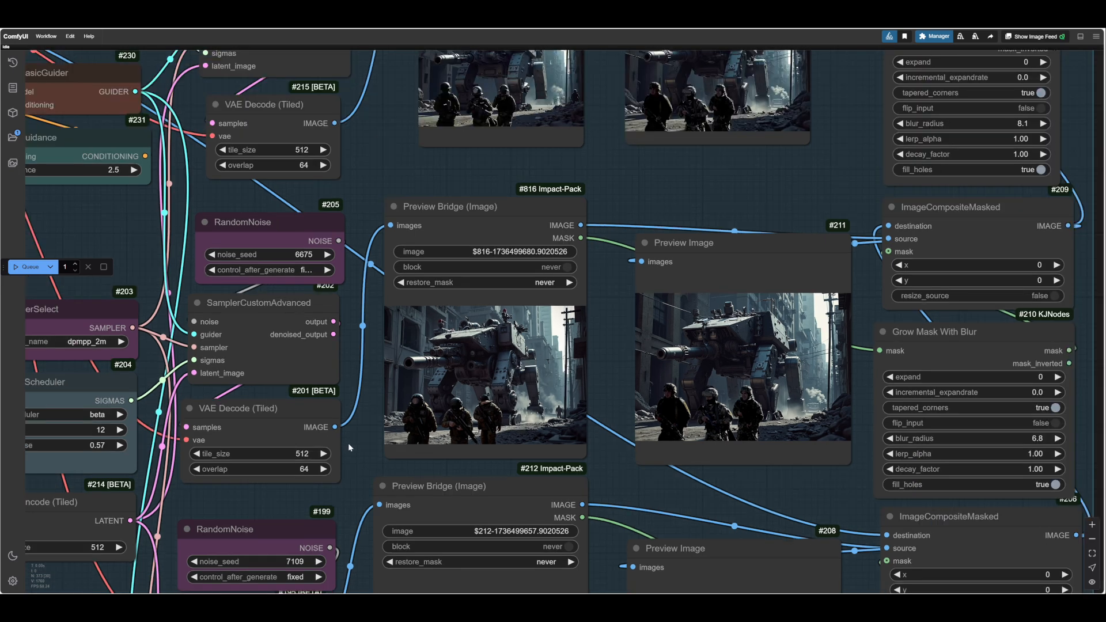
{"action": "left_click_drag", "start_coordinate": [356, 447], "coordinate": [507, 436]}
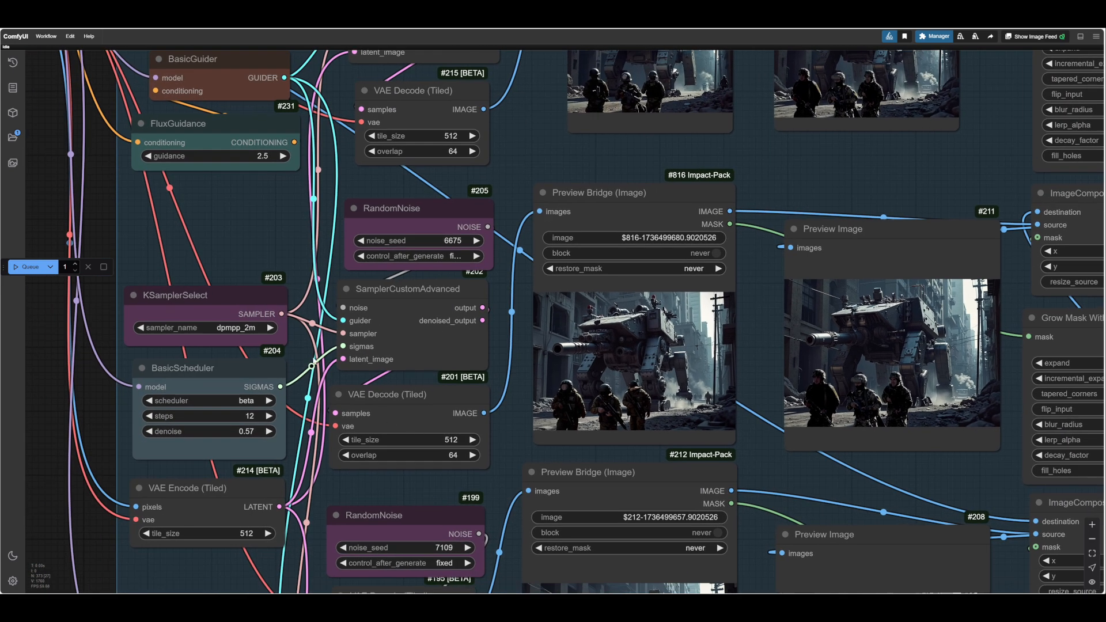
{"action": "left_click", "coordinate": [26, 266]}
{"action": "left_click_drag", "start_coordinate": [510, 456], "coordinate": [543, 511]}
{"action": "scroll", "coordinate": [335, 427], "scroll_direction": "up", "scroll_amount": 7}
{"action": "scroll", "coordinate": [505, 256], "scroll_direction": "down", "scroll_amount": 2}
{"action": "scroll", "coordinate": [506, 257], "scroll_direction": "down", "scroll_amount": 2}
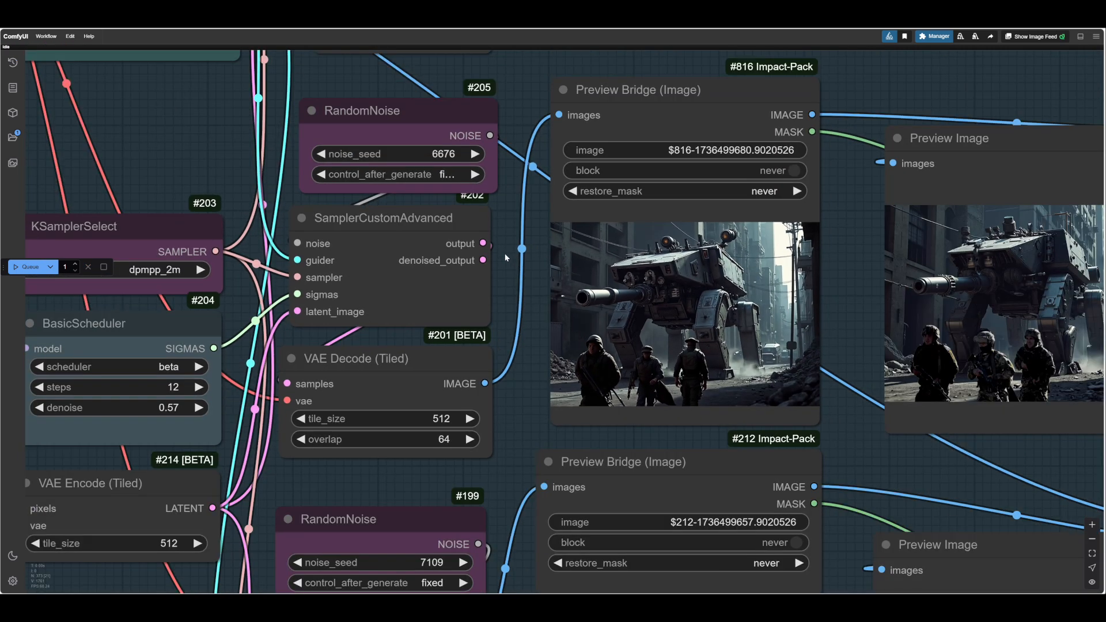
- Set denoise to 0.55 in BasicScheduler #204 and noise_seed to 6677 in RandomNoise #205, regenerate, and inspect Preview Bridge #816
{"action": "left_click", "coordinate": [39, 407]}
{"action": "left_click", "coordinate": [39, 407]}
{"action": "left_click", "coordinate": [29, 267]}
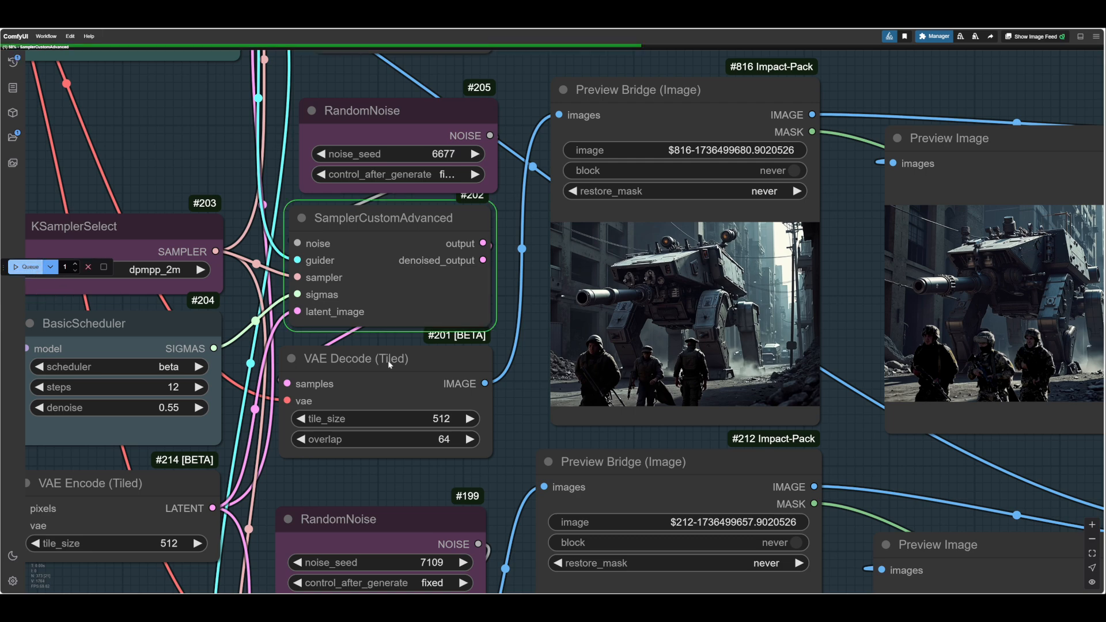
{"action": "scroll", "coordinate": [596, 435], "scroll_direction": "up", "scroll_amount": 5}
{"action": "left_click_drag", "start_coordinate": [596, 434], "coordinate": [471, 452]}
{"action": "scroll", "coordinate": [453, 442], "scroll_direction": "down", "scroll_amount": 3}
{"action": "scroll", "coordinate": [468, 448], "scroll_direction": "up", "scroll_amount": 5}
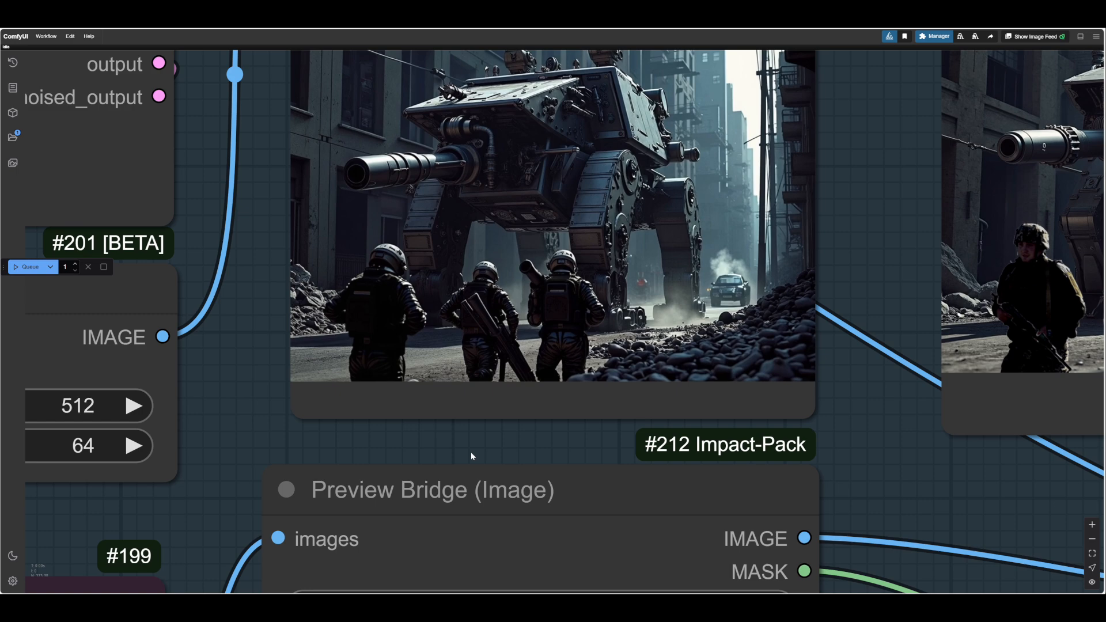
- Set noise_seed to 6678 in RandomNoise node #205, regenerate, and check the soldiers in Preview Bridge #816
{"action": "scroll", "coordinate": [471, 452], "scroll_direction": "down", "scroll_amount": 3}
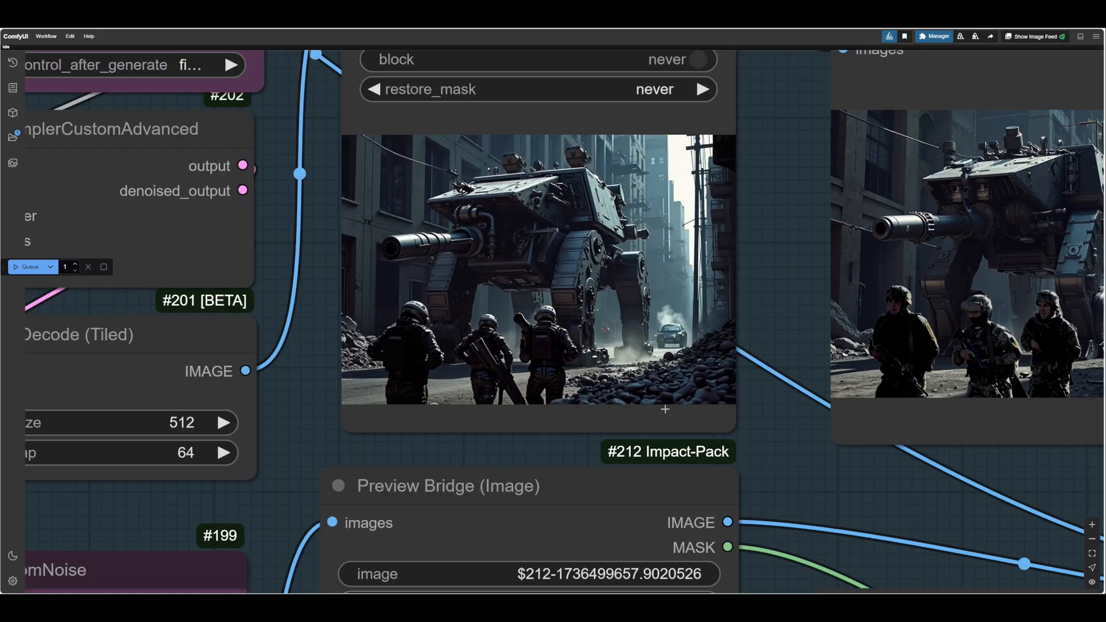
{"action": "left_click_drag", "start_coordinate": [787, 466], "coordinate": [607, 462]}
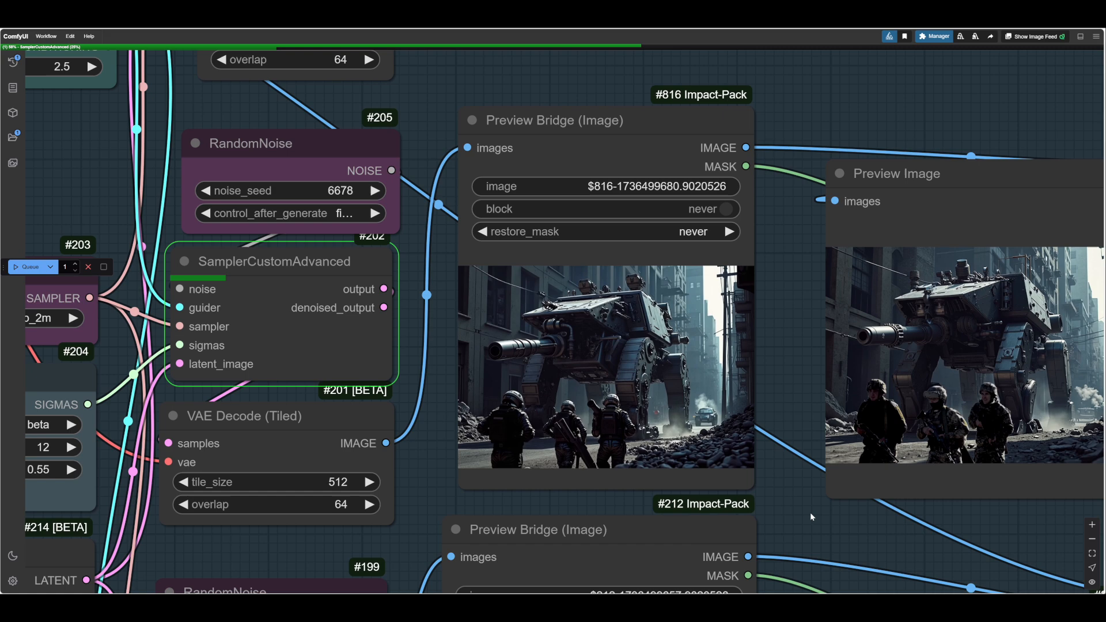
{"action": "left_click_drag", "start_coordinate": [809, 512], "coordinate": [803, 492]}
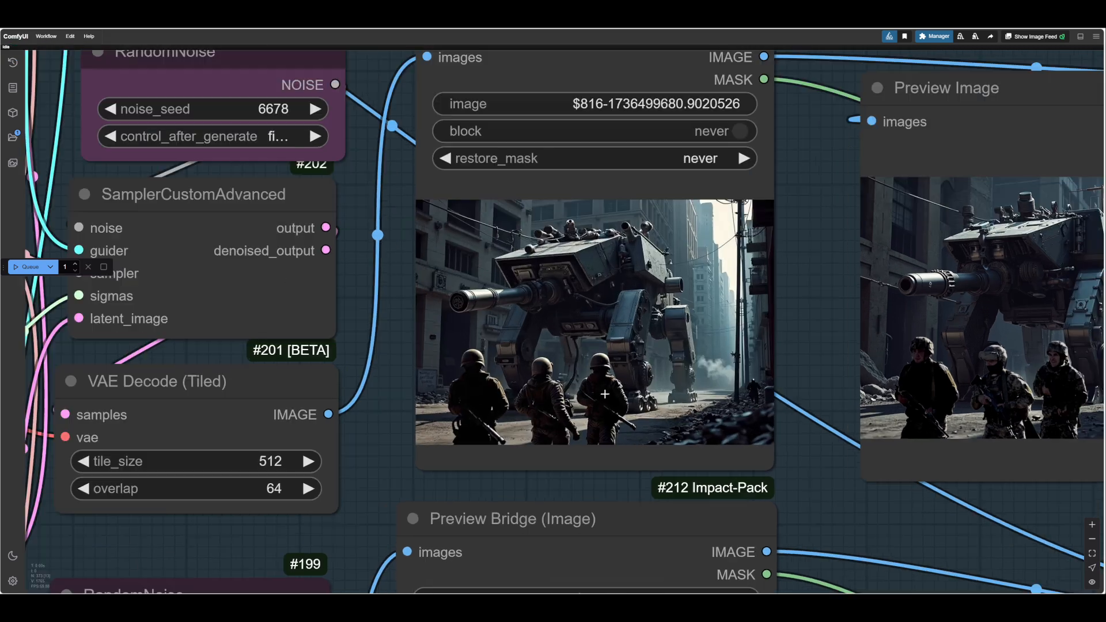
{"action": "scroll", "coordinate": [606, 390], "scroll_direction": "down", "scroll_amount": 2}
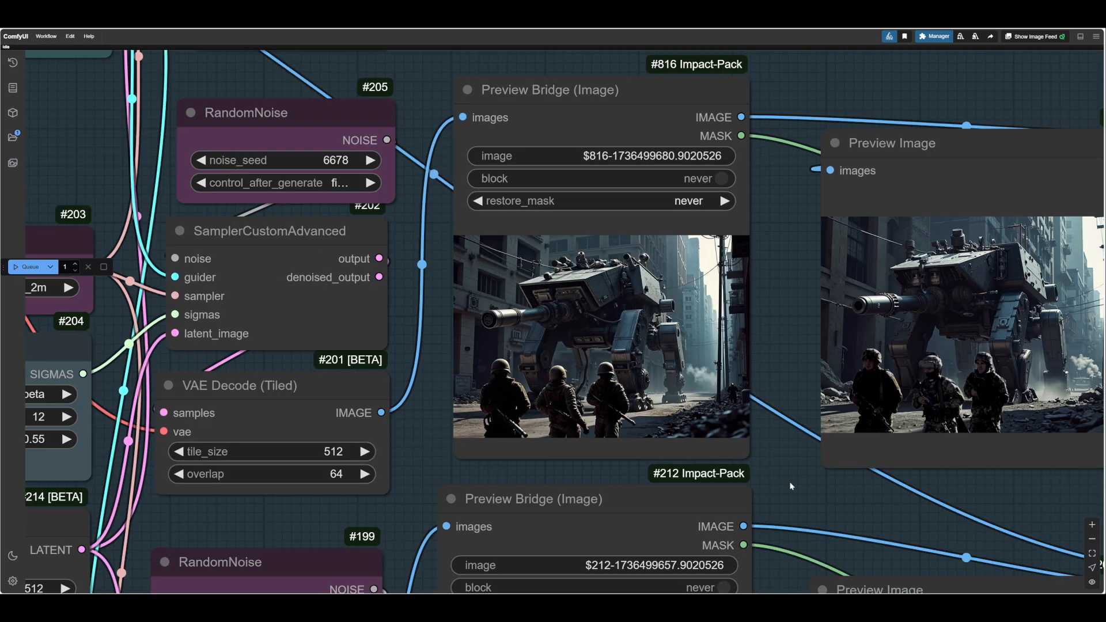
{"action": "scroll", "coordinate": [606, 389], "scroll_direction": "up", "scroll_amount": 3}
{"action": "scroll", "coordinate": [519, 403], "scroll_direction": "down", "scroll_amount": 6}
{"action": "scroll", "coordinate": [507, 409], "scroll_direction": "up", "scroll_amount": 2}
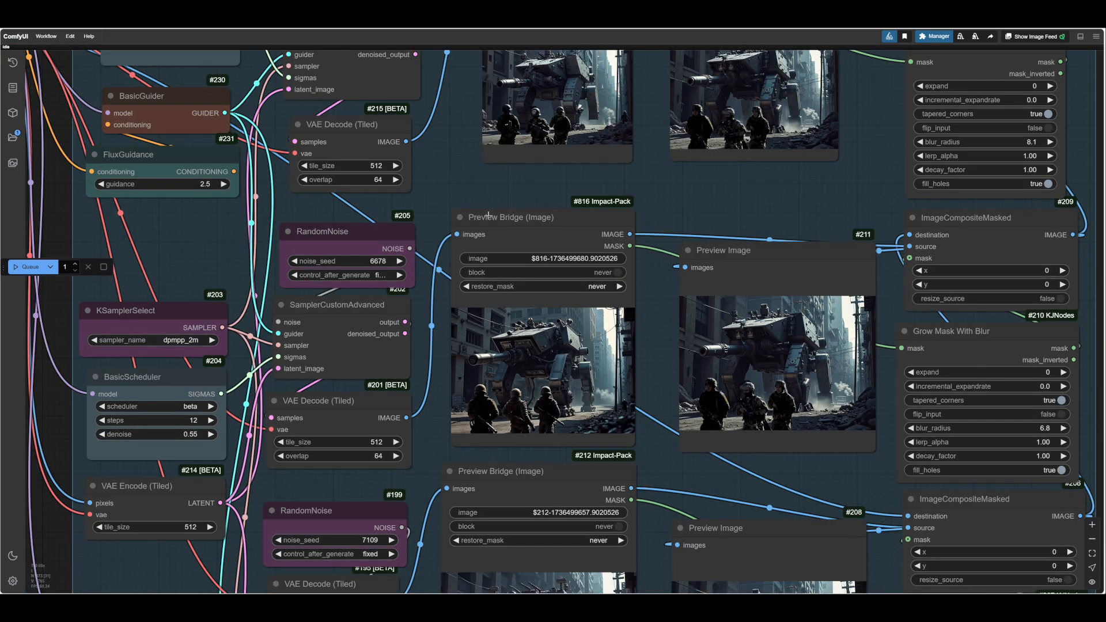
- Compare the three LayerStack variations in Preview Bridge nodes #227, #816 and #212
{"action": "left_click_drag", "start_coordinate": [475, 160], "coordinate": [654, 308]}
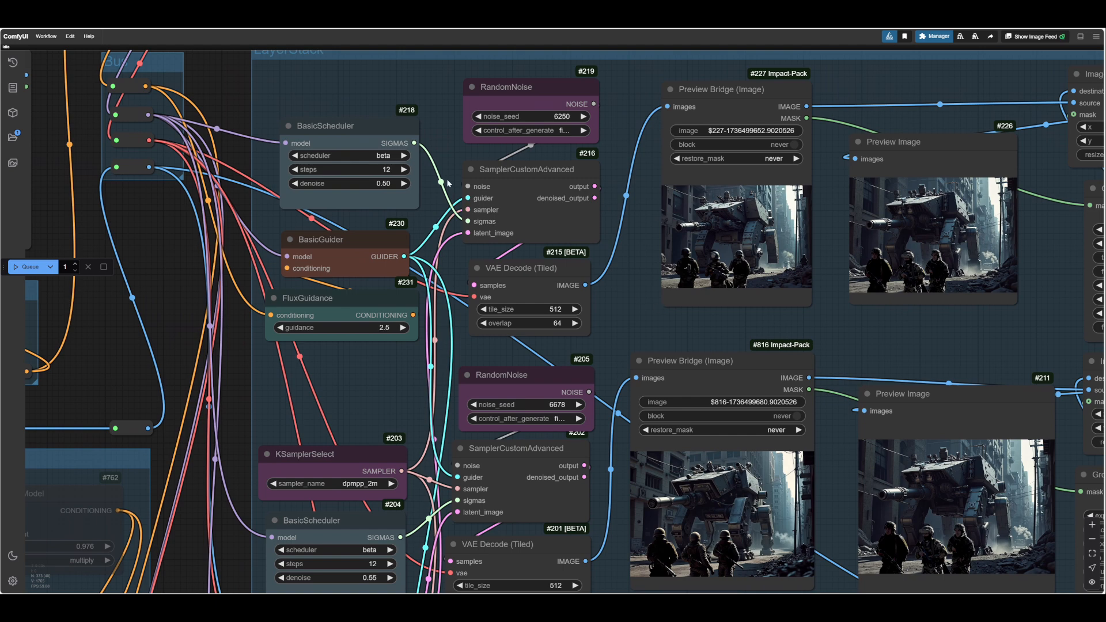
{"action": "left_click_drag", "start_coordinate": [606, 513], "coordinate": [578, 164]}
{"action": "scroll", "coordinate": [642, 498], "scroll_direction": "up", "scroll_amount": 5}
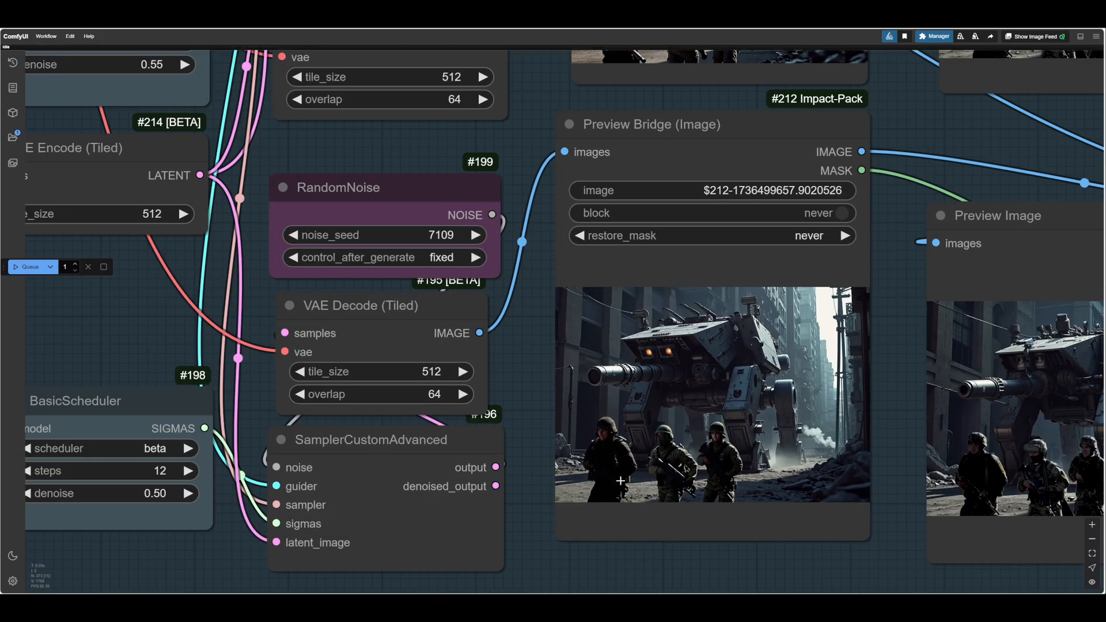
{"action": "scroll", "coordinate": [620, 481], "scroll_direction": "down", "scroll_amount": 4}
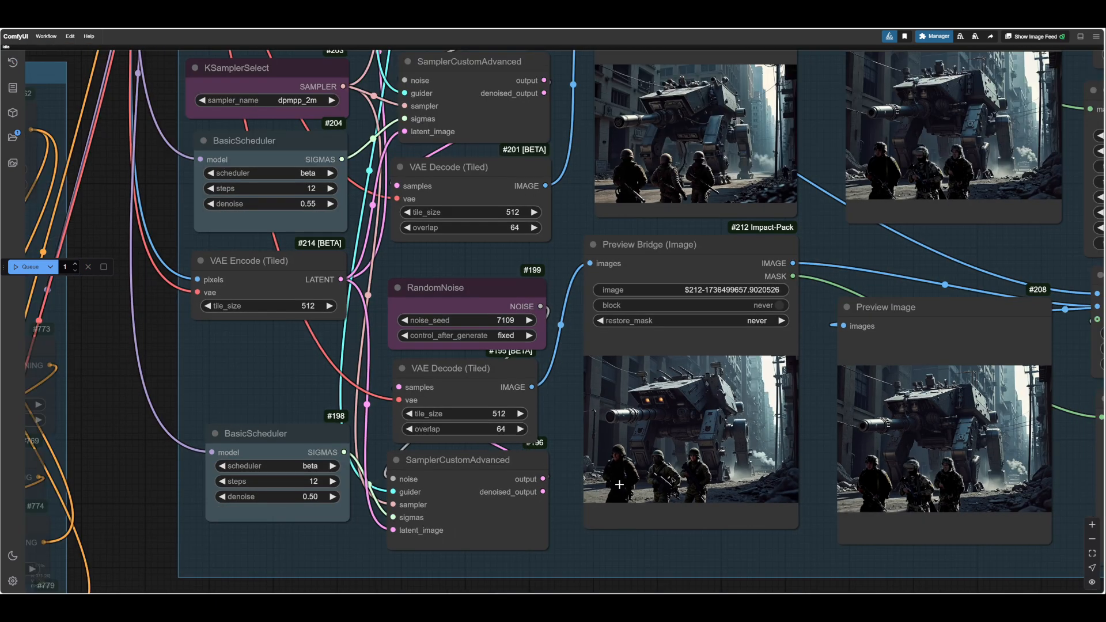
{"action": "scroll", "coordinate": [612, 539], "scroll_direction": "down", "scroll_amount": 3}
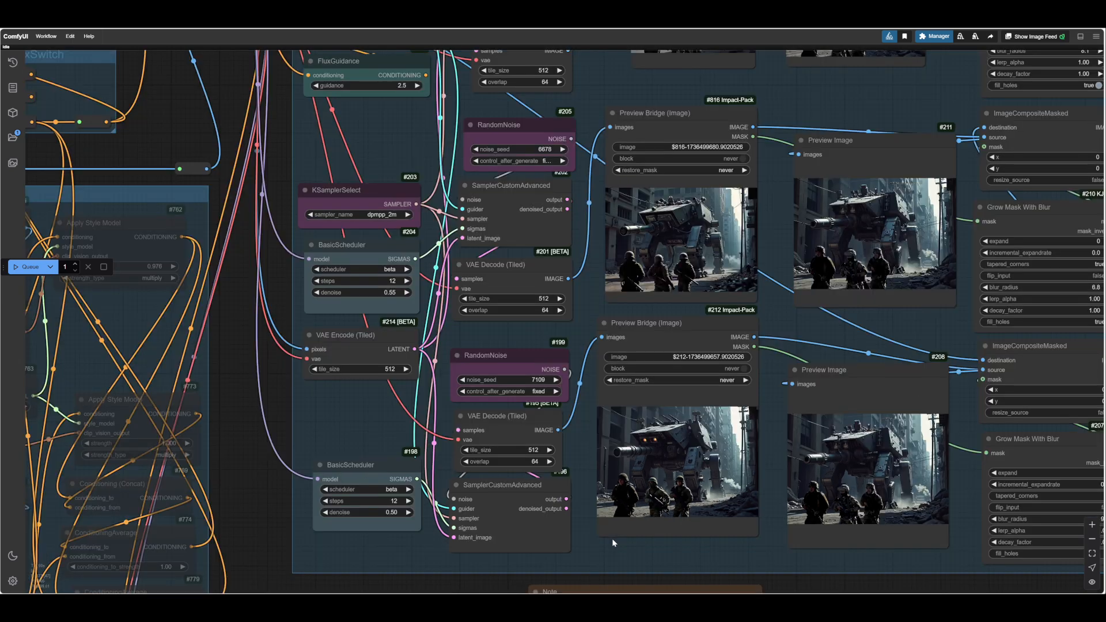
{"action": "left_click_drag", "start_coordinate": [600, 554], "coordinate": [665, 554]}
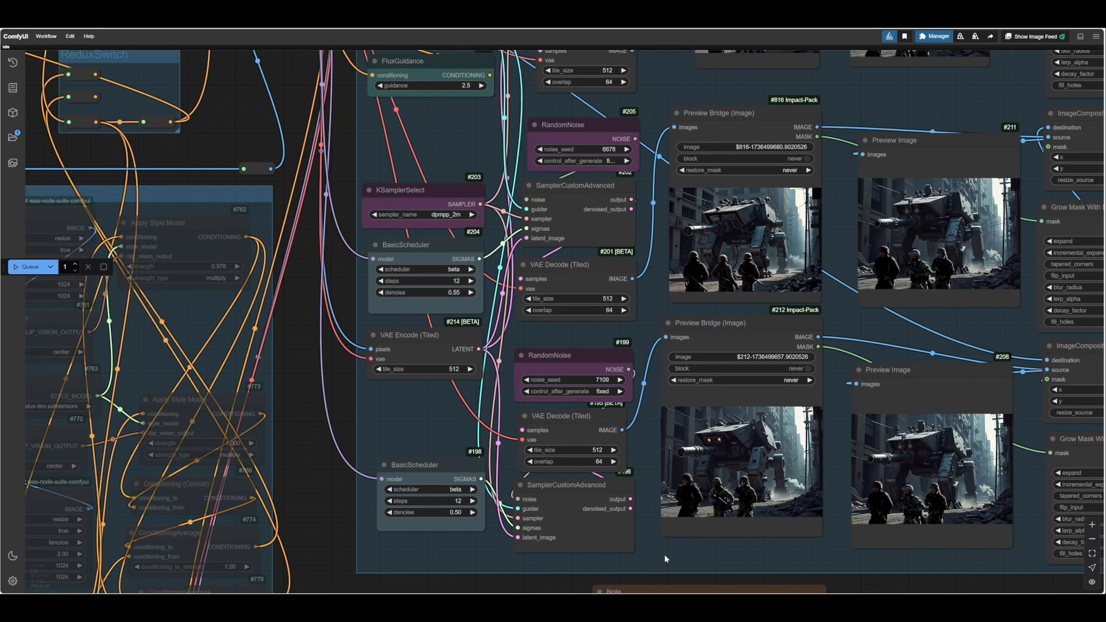
- Set brightness to 20 and contrast to 45 in the PlaceSubject group's ColorCorrect node #814, and regenerate the composite preview
{"action": "scroll", "coordinate": [665, 554], "scroll_direction": "down", "scroll_amount": 3}
{"action": "left_click_drag", "start_coordinate": [407, 556], "coordinate": [662, 541]}
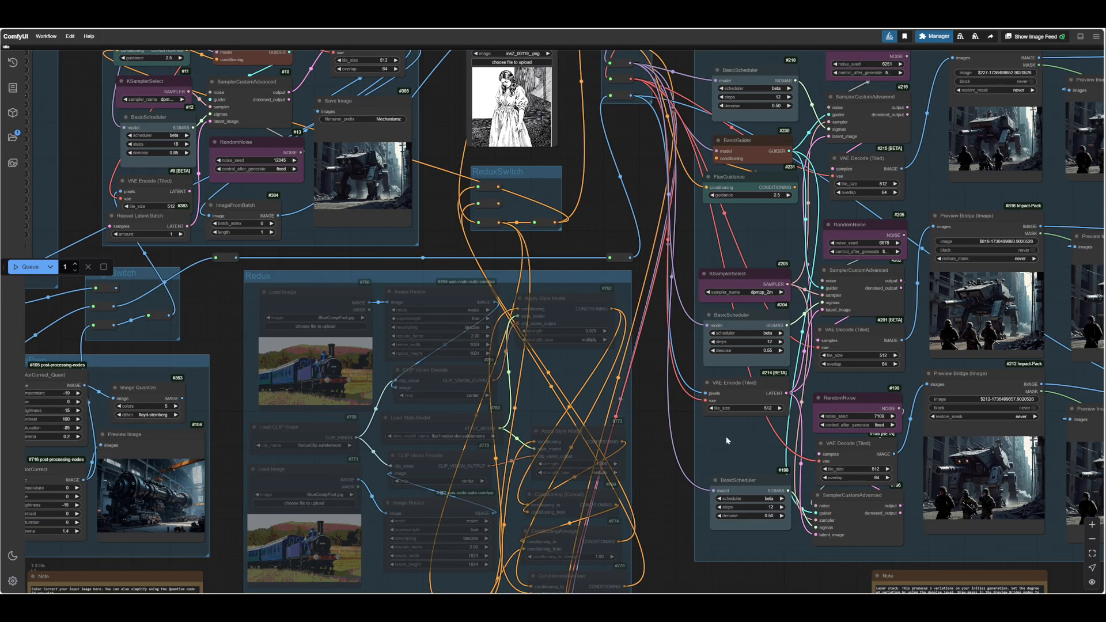
{"action": "right_click", "coordinate": [725, 435]}
{"action": "left_click_drag", "start_coordinate": [403, 553], "coordinate": [691, 512]}
{"action": "left_click_drag", "start_coordinate": [322, 580], "coordinate": [657, 569]}
{"action": "scroll", "coordinate": [462, 457], "scroll_direction": "up", "scroll_amount": 10}
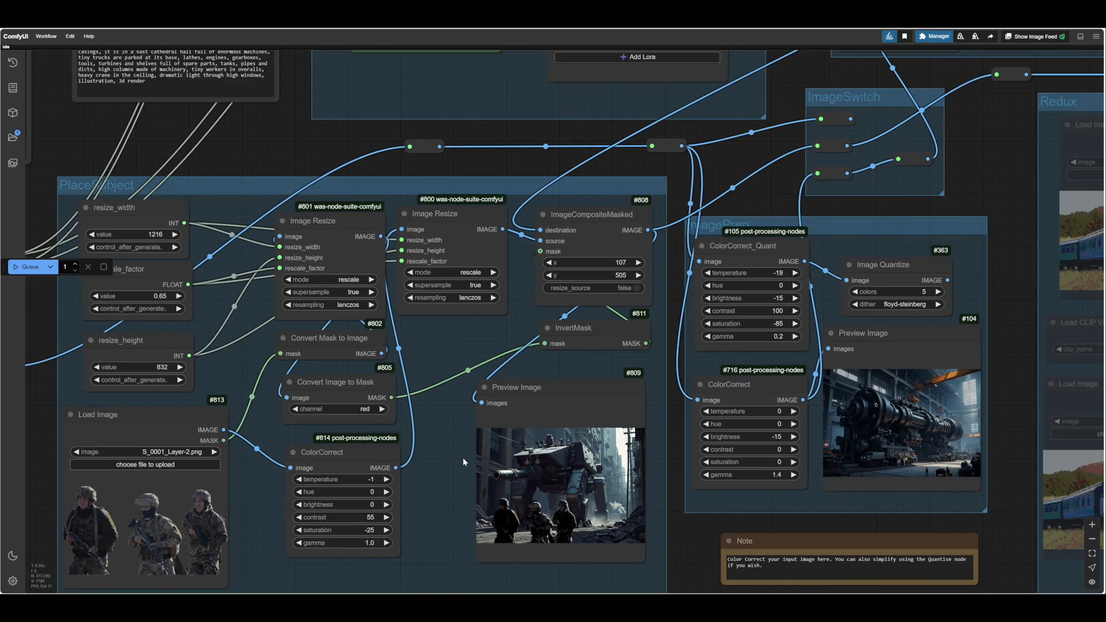
{"action": "scroll", "coordinate": [791, 418], "scroll_direction": "down", "scroll_amount": 6}
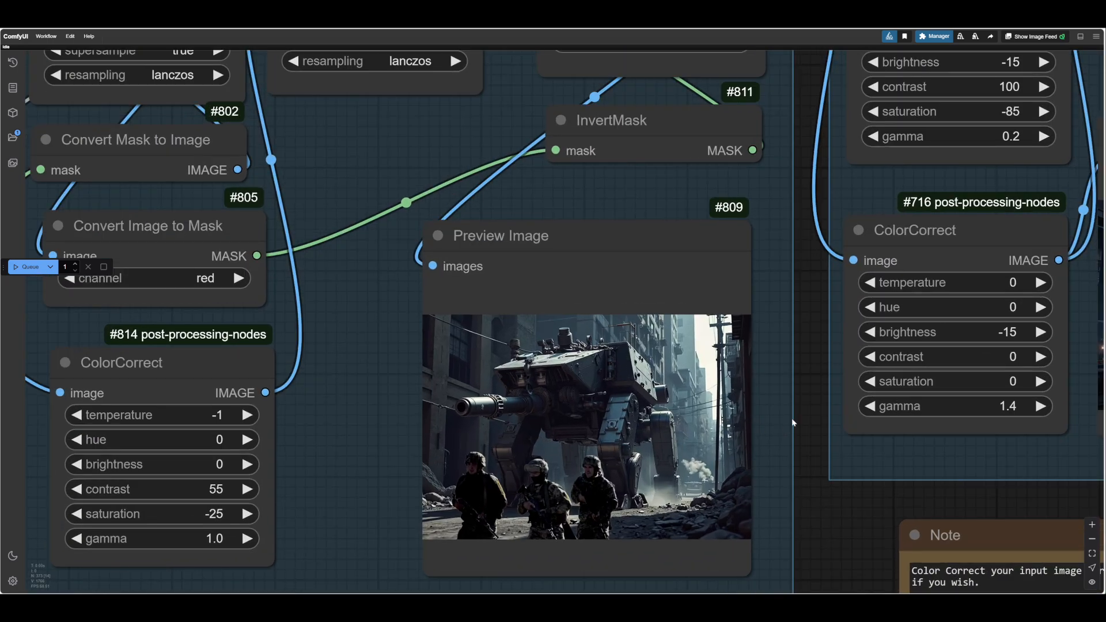
{"action": "scroll", "coordinate": [790, 430], "scroll_direction": "up", "scroll_amount": 3}
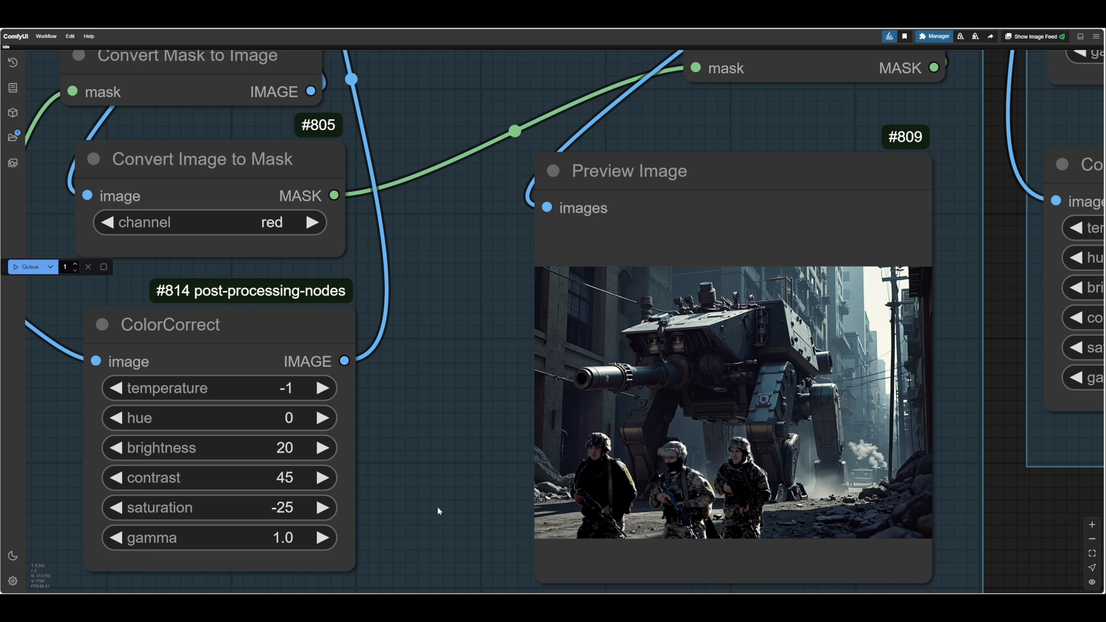
{"action": "scroll", "coordinate": [437, 506], "scroll_direction": "down", "scroll_amount": 5}
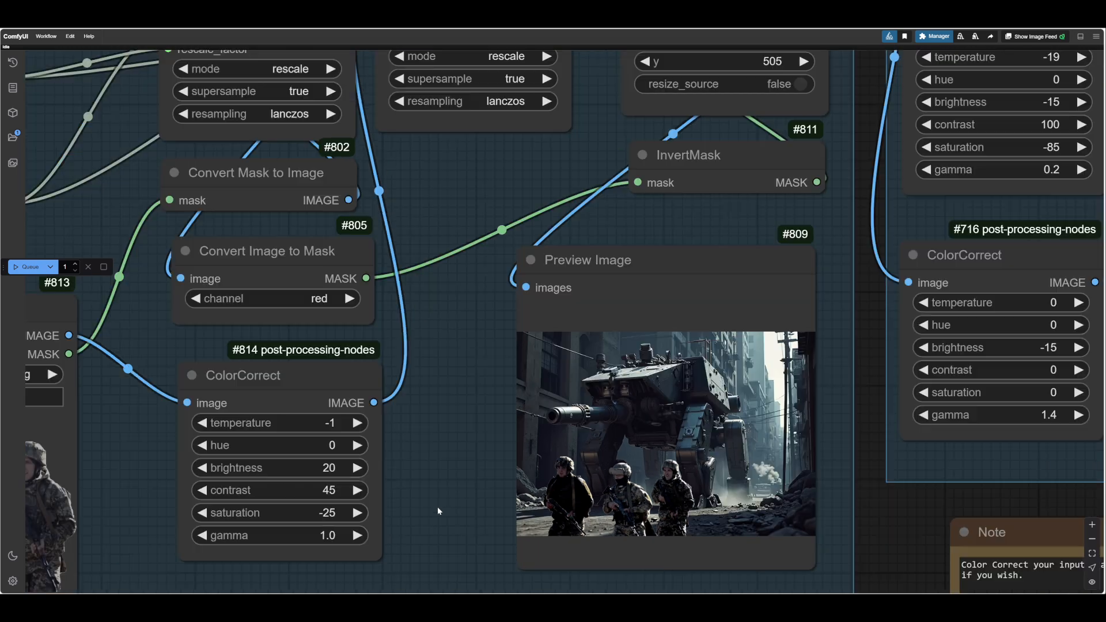
- Set brightness to 30 in the PlaceSubject group's ColorCorrect node #814
{"action": "scroll", "coordinate": [347, 542], "scroll_direction": "up", "scroll_amount": 3}
{"action": "left_click", "coordinate": [374, 478]}
{"action": "left_click", "coordinate": [353, 536]}
{"action": "scroll", "coordinate": [385, 524], "scroll_direction": "down", "scroll_amount": 6}
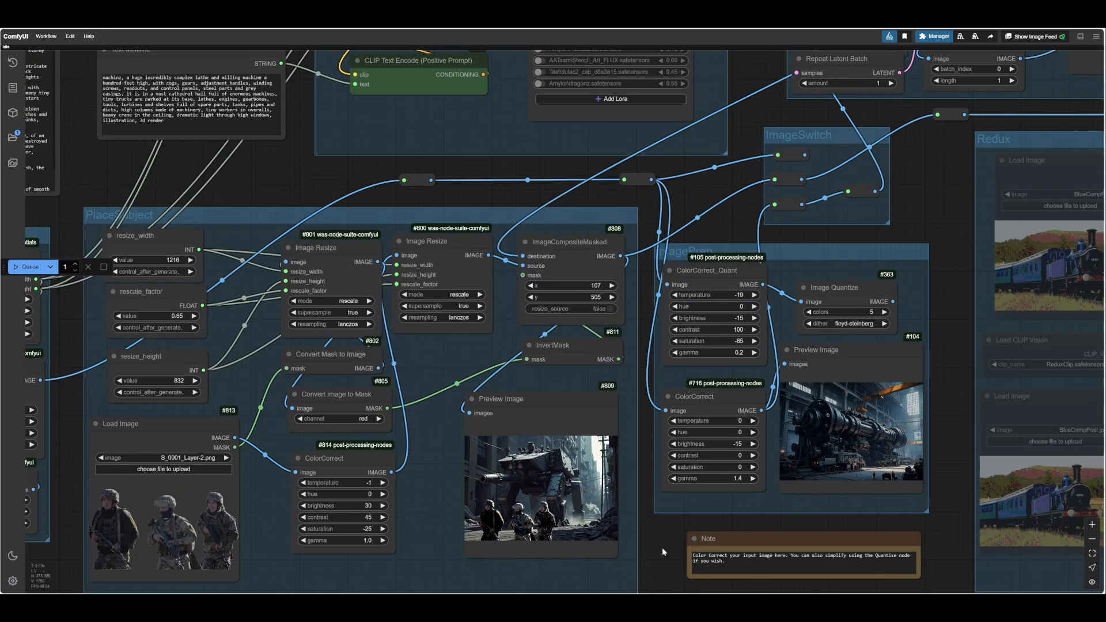
- Re-enable all nodes in the bypassed LayerStack group and regenerate the variations from the brightened soldiers composite
{"action": "left_click_drag", "start_coordinate": [661, 548], "coordinate": [299, 529]}
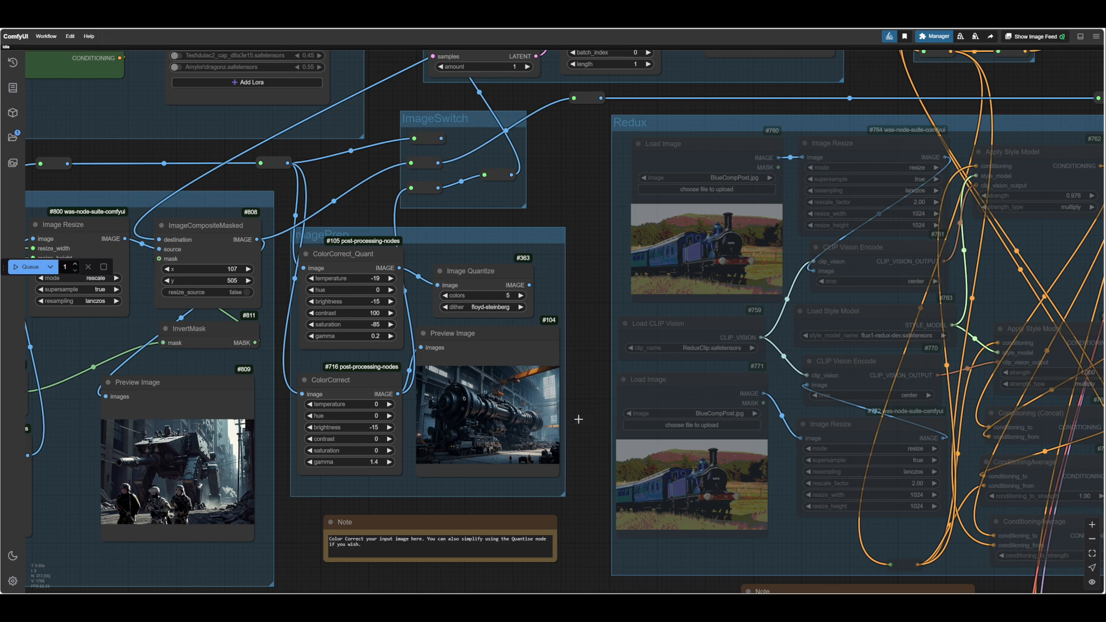
{"action": "scroll", "coordinate": [728, 576], "scroll_direction": "down", "scroll_amount": 2}
{"action": "left_click_drag", "start_coordinate": [1077, 494], "coordinate": [537, 486]}
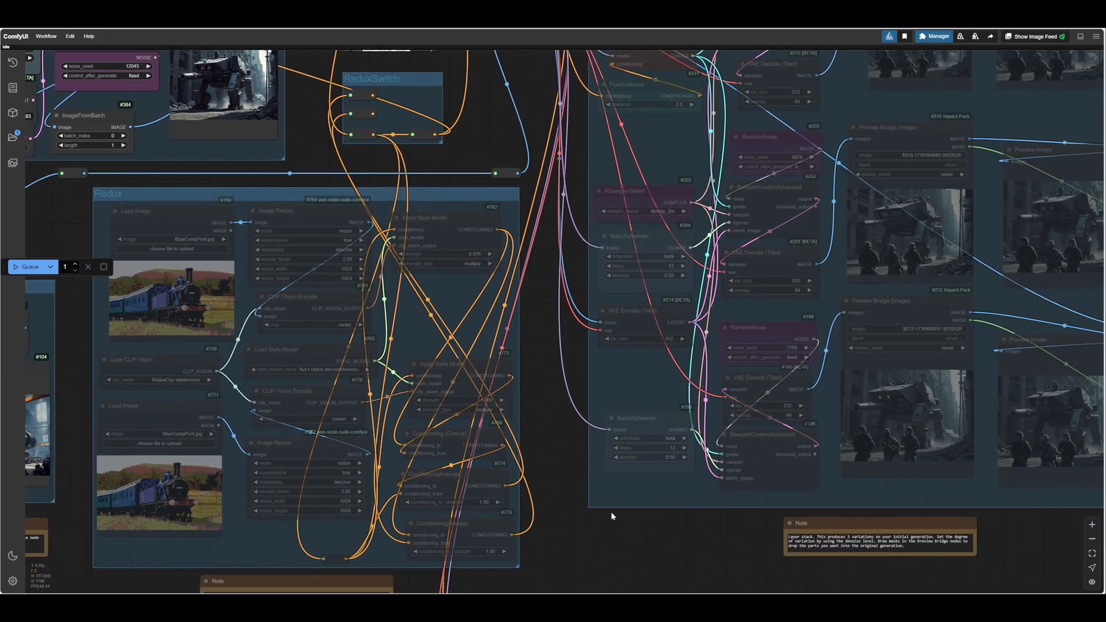
{"action": "right_click", "coordinate": [640, 490]}
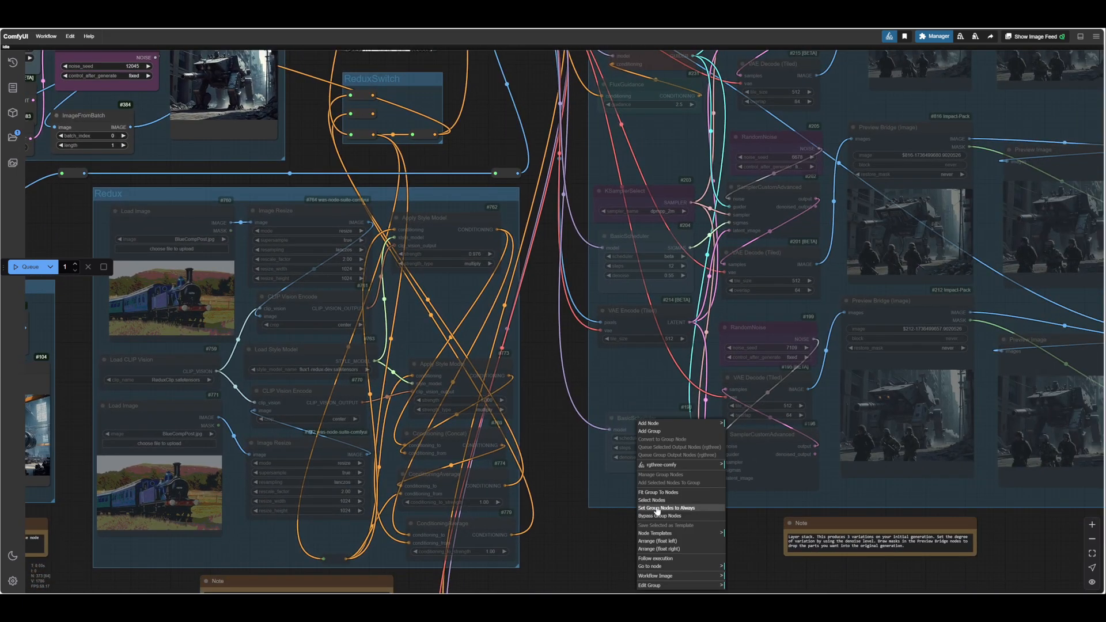
{"action": "left_click", "coordinate": [657, 508]}
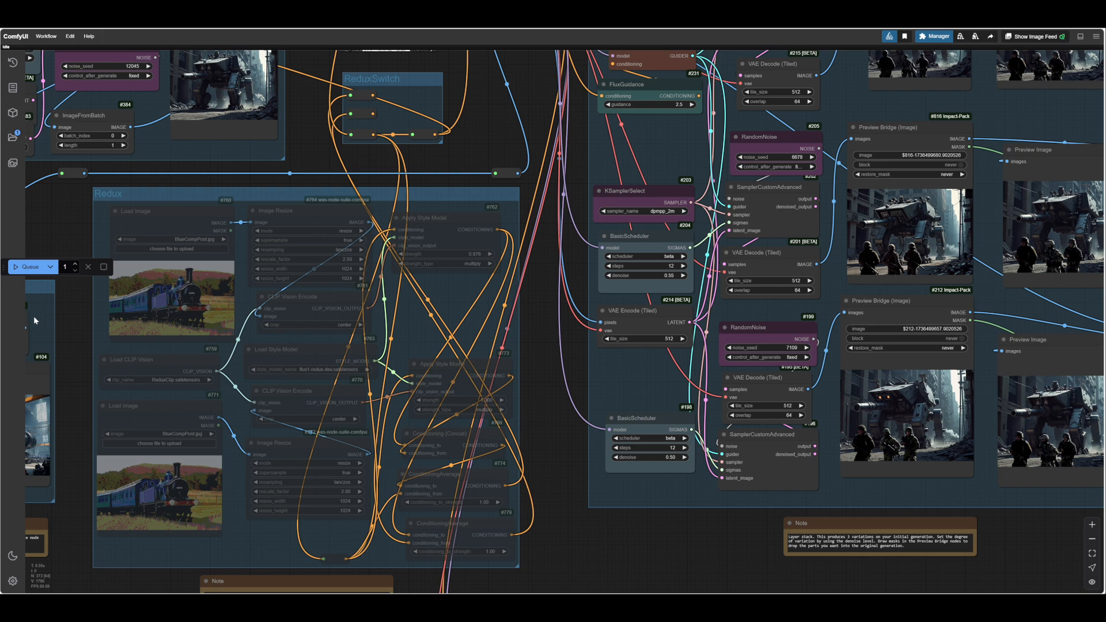
{"action": "key", "text": "ctrl+Return"}
- Inspect the soldiers and mech in the LayerStack variations, comparing Preview Bridge #212 with Preview Bridge #227
{"action": "scroll", "coordinate": [681, 567], "scroll_direction": "up", "scroll_amount": 5}
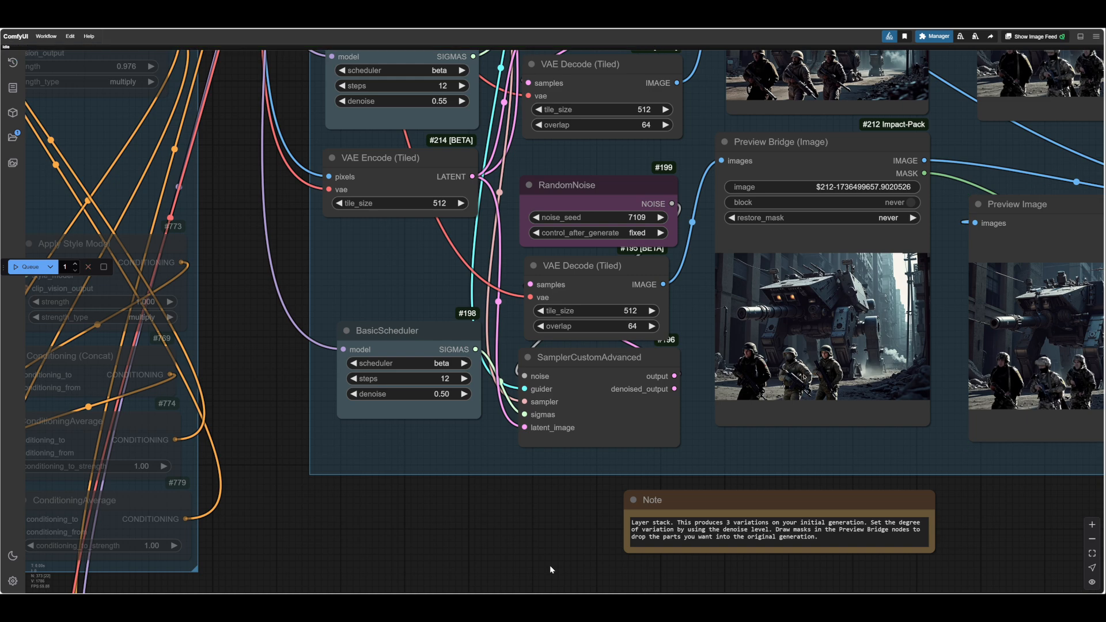
{"action": "scroll", "coordinate": [853, 397], "scroll_direction": "up", "scroll_amount": 10}
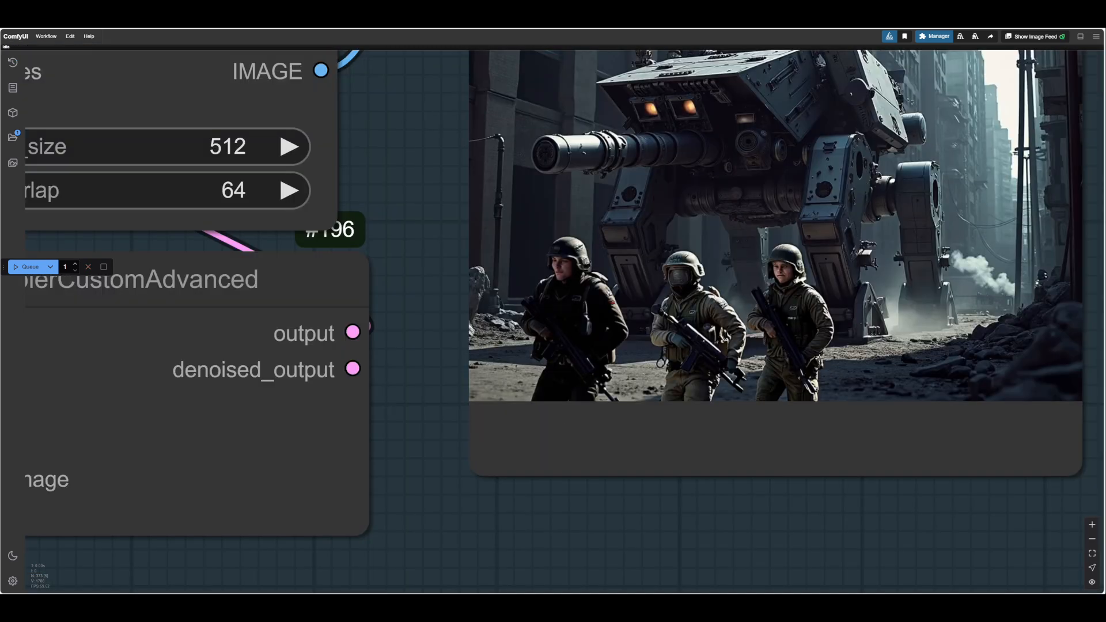
{"action": "scroll", "coordinate": [822, 333], "scroll_direction": "down", "scroll_amount": 1}
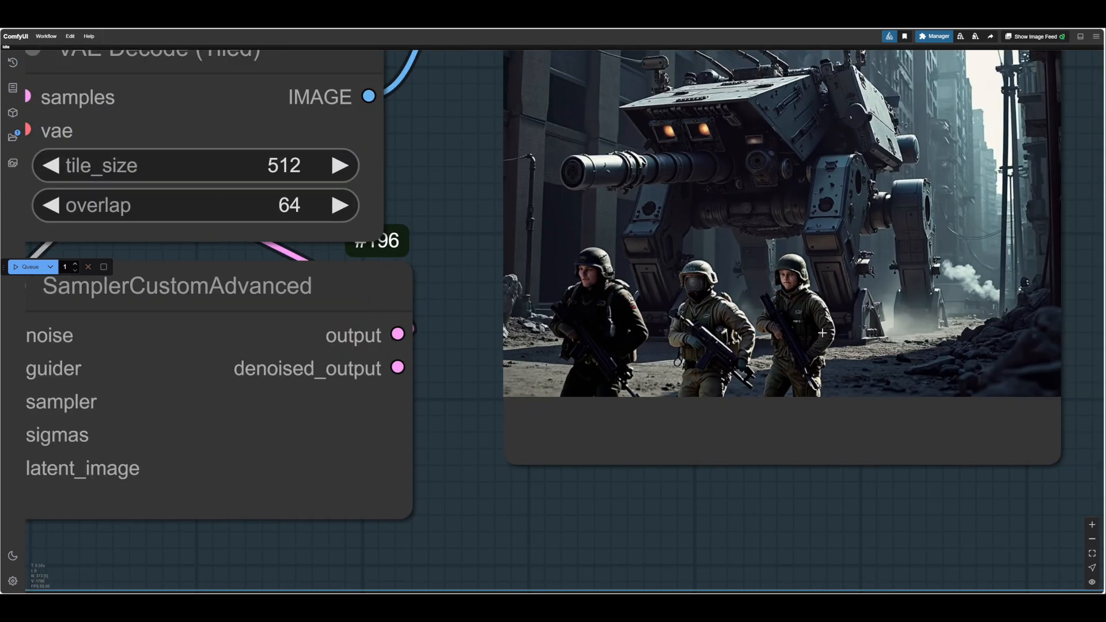
{"action": "scroll", "coordinate": [822, 332], "scroll_direction": "down", "scroll_amount": 2}
{"action": "scroll", "coordinate": [821, 333], "scroll_direction": "down", "scroll_amount": 2}
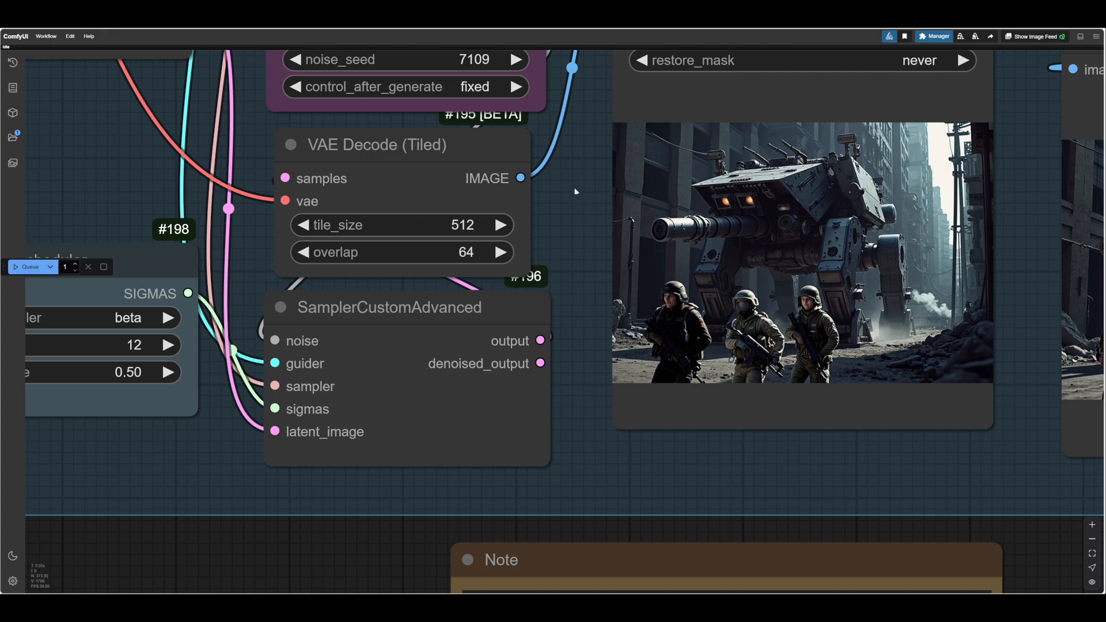
{"action": "left_click_drag", "start_coordinate": [574, 189], "coordinate": [509, 389]}
{"action": "scroll", "coordinate": [510, 503], "scroll_direction": "up", "scroll_amount": 2}
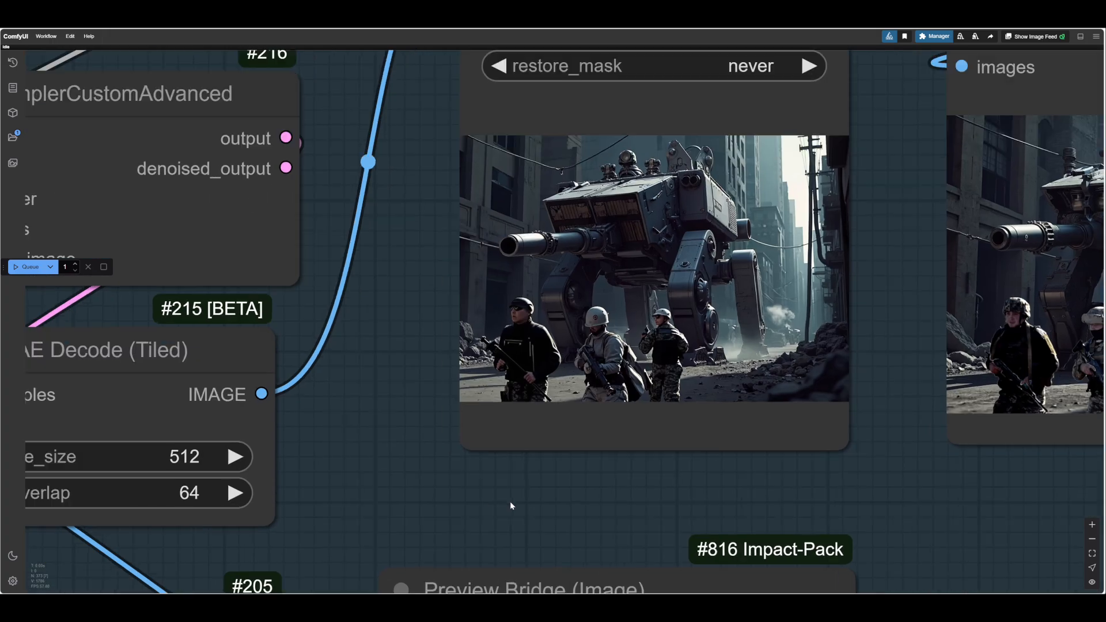
{"action": "scroll", "coordinate": [510, 506], "scroll_direction": "up", "scroll_amount": 2}
{"action": "scroll", "coordinate": [576, 504], "scroll_direction": "down", "scroll_amount": 1}
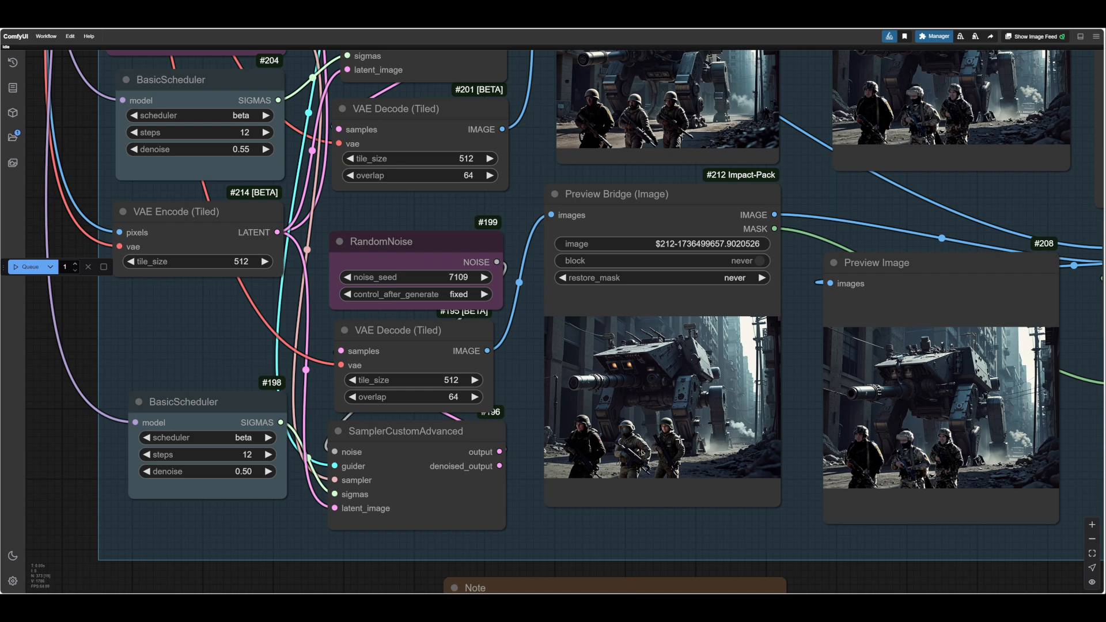
{"action": "scroll", "coordinate": [612, 520], "scroll_direction": "up", "scroll_amount": 3}
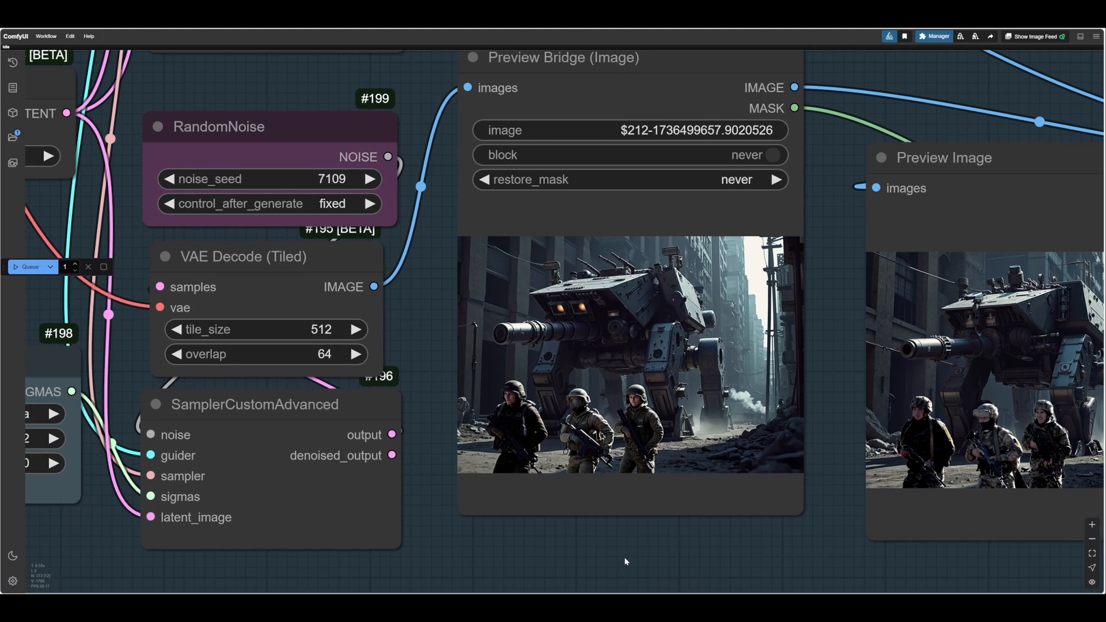
{"action": "left_click_drag", "start_coordinate": [667, 538], "coordinate": [595, 514]}
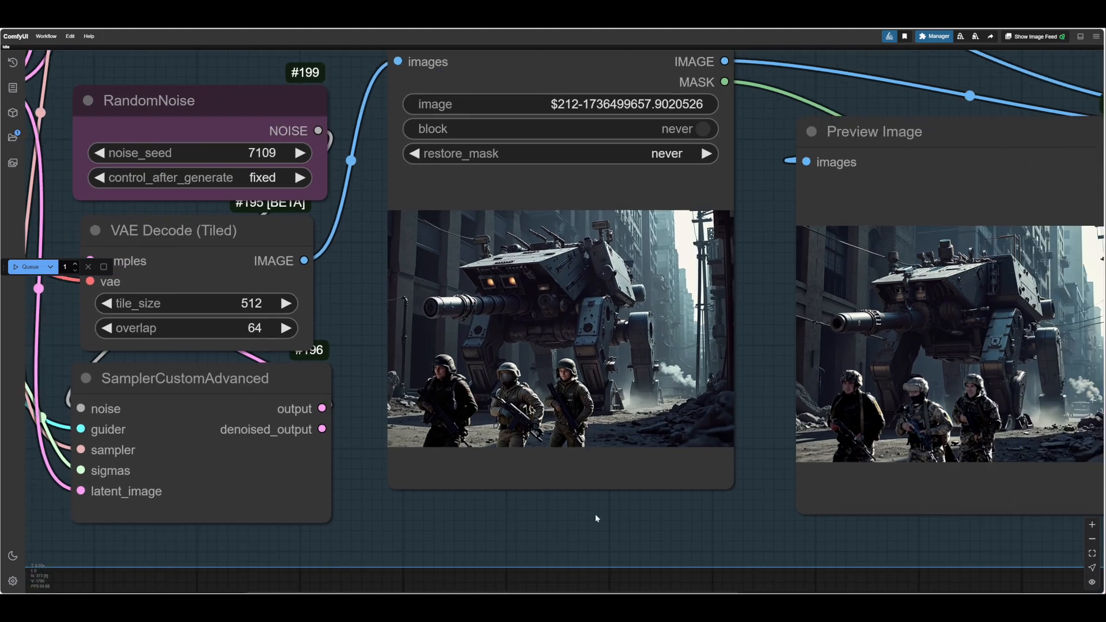
- Mask the area around the three soldiers in Preview Bridge #212's image, save the mask and regenerate the composite in Preview Image #208
{"action": "right_click", "coordinate": [554, 395]}
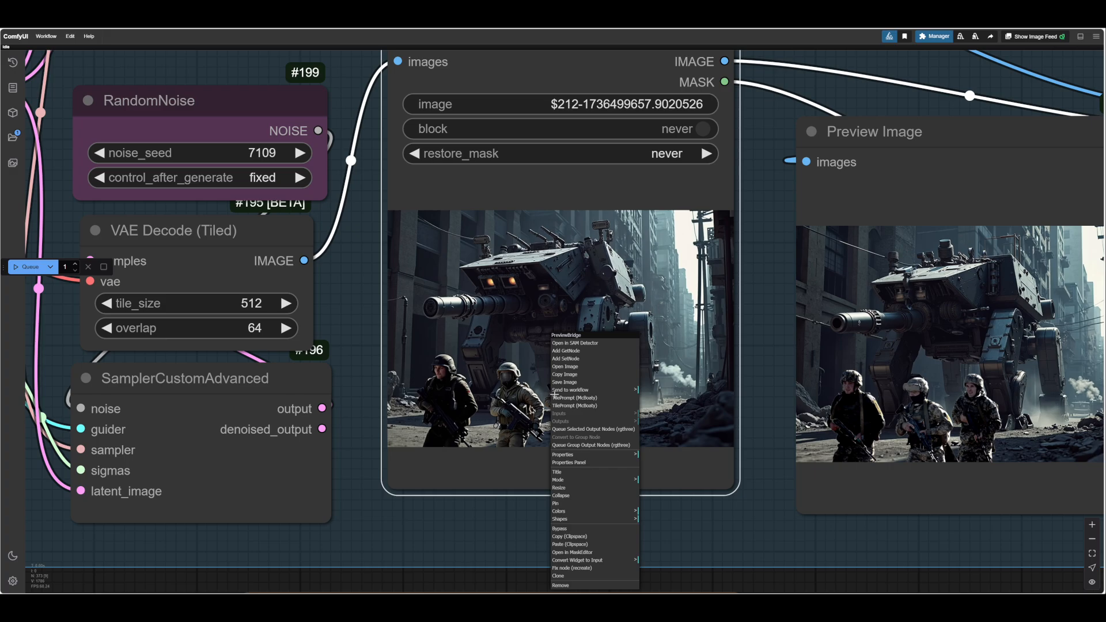
{"action": "left_click", "coordinate": [567, 552]}
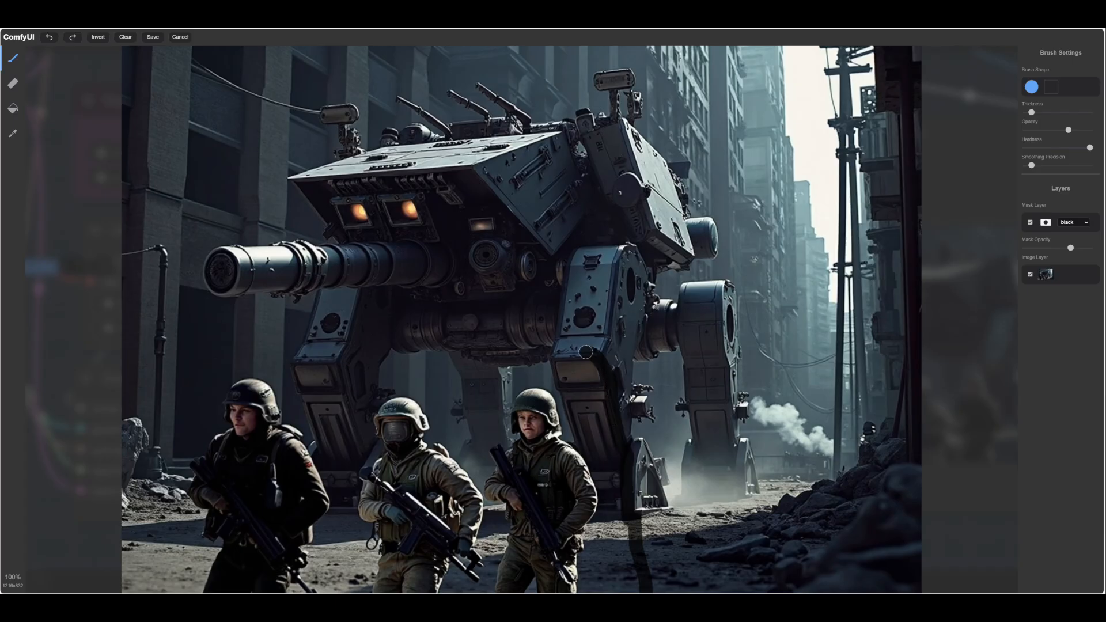
{"action": "mouse_move", "coordinate": [585, 352]}
{"action": "left_mouse_down"}
{"action": "mouse_move", "coordinate": [552, 357]}
{"action": "mouse_move", "coordinate": [149, 588]}
{"action": "mouse_move", "coordinate": [649, 588]}
{"action": "mouse_move", "coordinate": [605, 587]}
{"action": "left_mouse_up"}
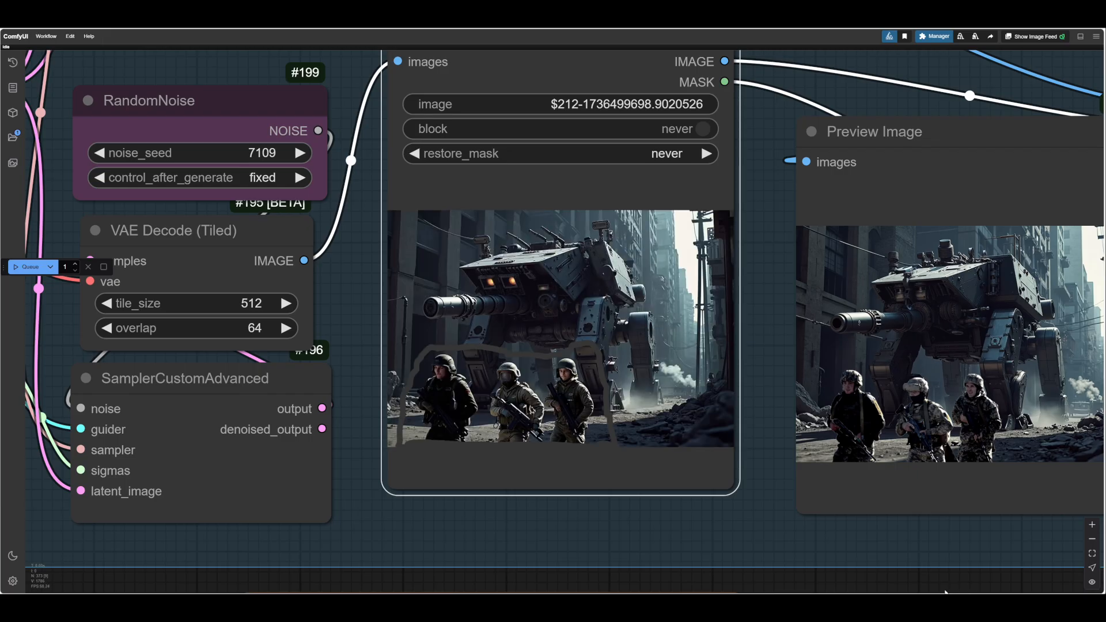
{"action": "left_click_drag", "start_coordinate": [863, 539], "coordinate": [413, 486]}
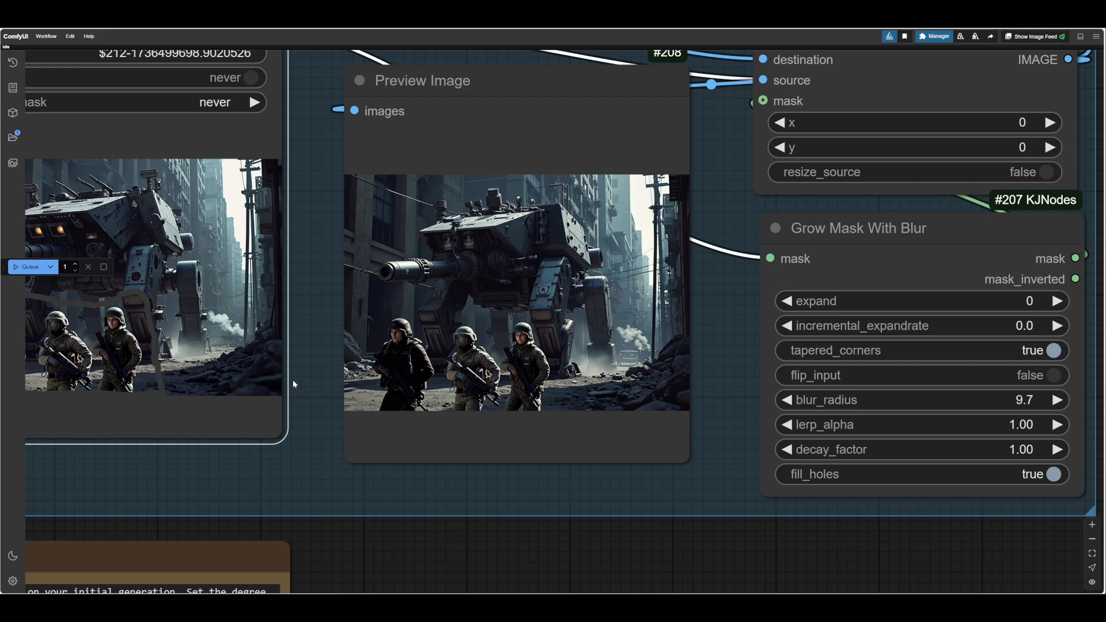
- Compare the soldiers in Preview Bridge nodes #816 and #227 with the composited results in Preview Image nodes #211 and #226
{"action": "scroll", "coordinate": [292, 381], "scroll_direction": "down", "scroll_amount": 1}
{"action": "scroll", "coordinate": [455, 543], "scroll_direction": "down", "scroll_amount": 1}
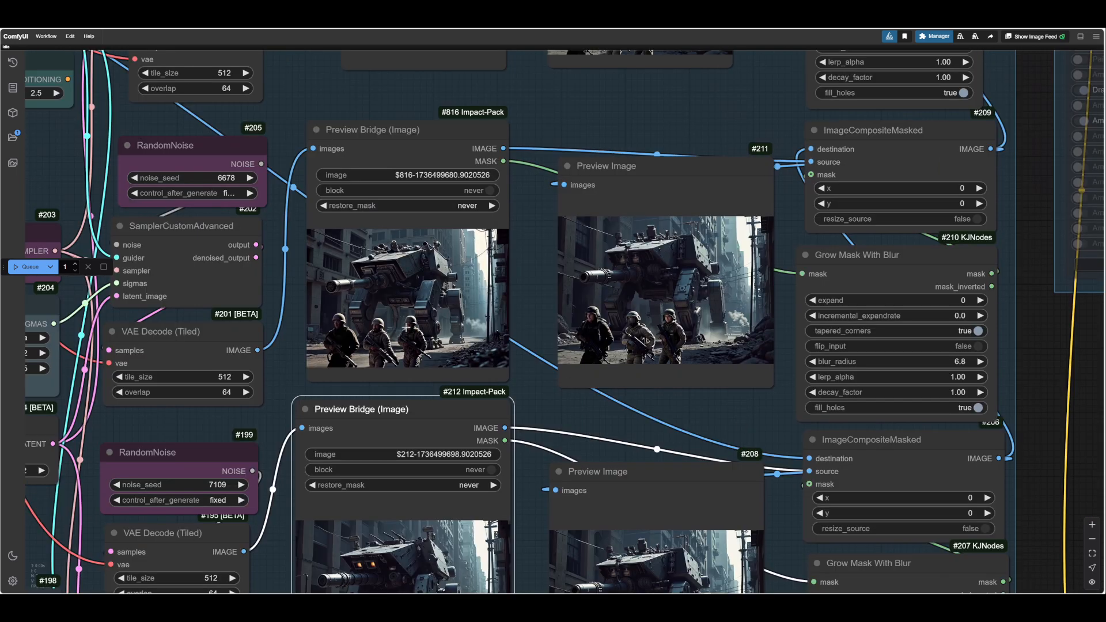
{"action": "scroll", "coordinate": [407, 326], "scroll_direction": "up", "scroll_amount": 6}
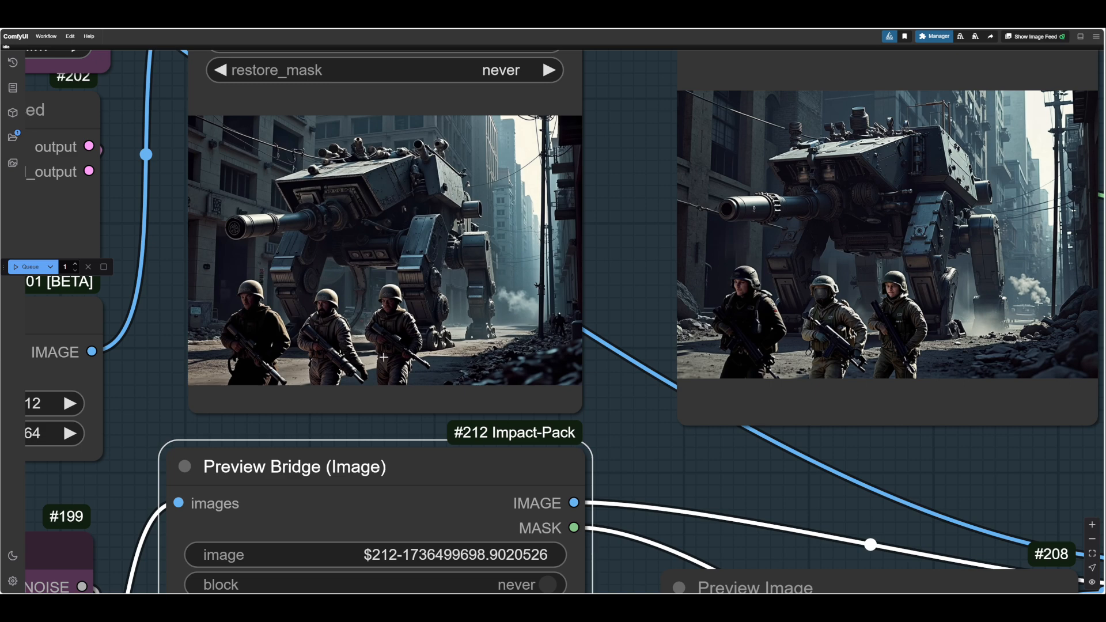
{"action": "scroll", "coordinate": [383, 356], "scroll_direction": "down", "scroll_amount": 1}
{"action": "scroll", "coordinate": [384, 357], "scroll_direction": "down", "scroll_amount": 2}
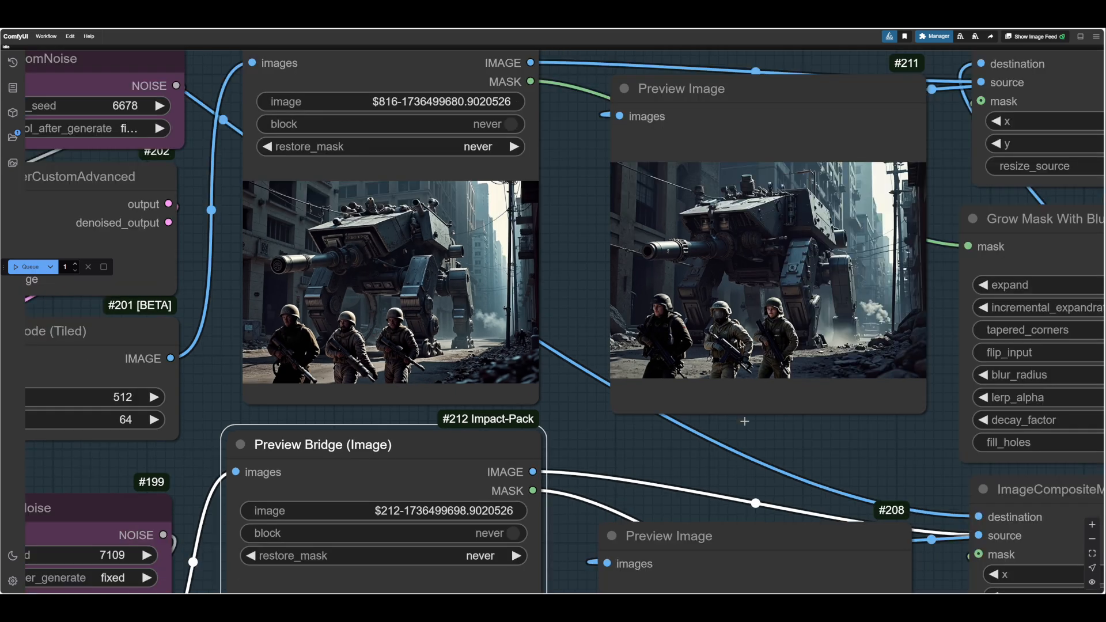
{"action": "scroll", "coordinate": [855, 455], "scroll_direction": "down", "scroll_amount": 3}
{"action": "left_click_drag", "start_coordinate": [740, 137], "coordinate": [627, 413]}
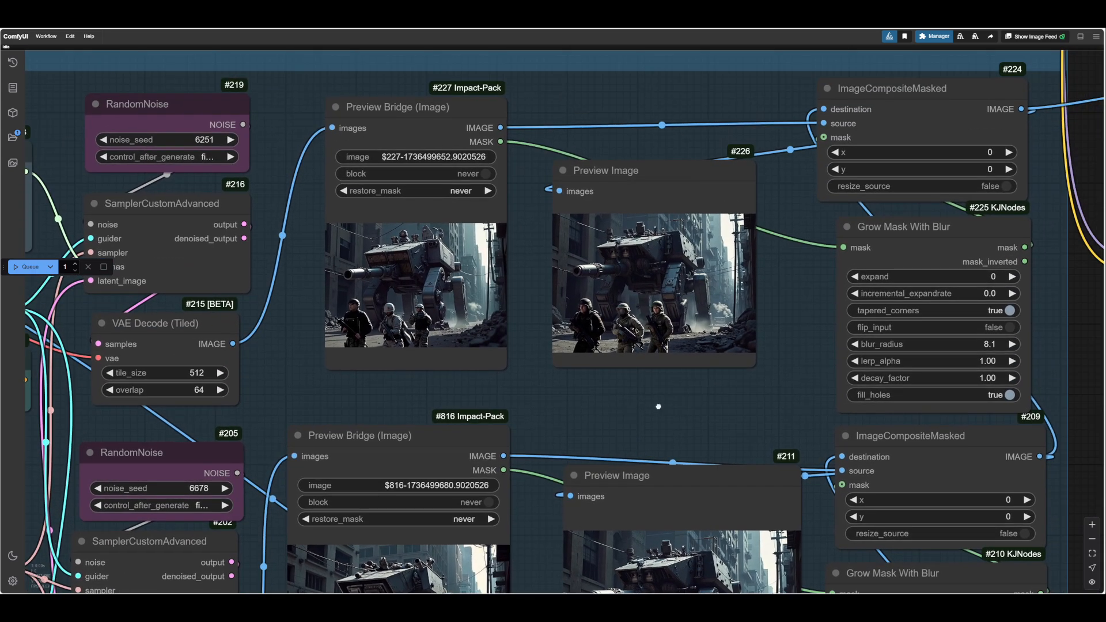
{"action": "left_click_drag", "start_coordinate": [583, 394], "coordinate": [545, 402]}
{"action": "scroll", "coordinate": [545, 402], "scroll_direction": "down", "scroll_amount": 1}
{"action": "scroll", "coordinate": [545, 402], "scroll_direction": "down", "scroll_amount": 5}
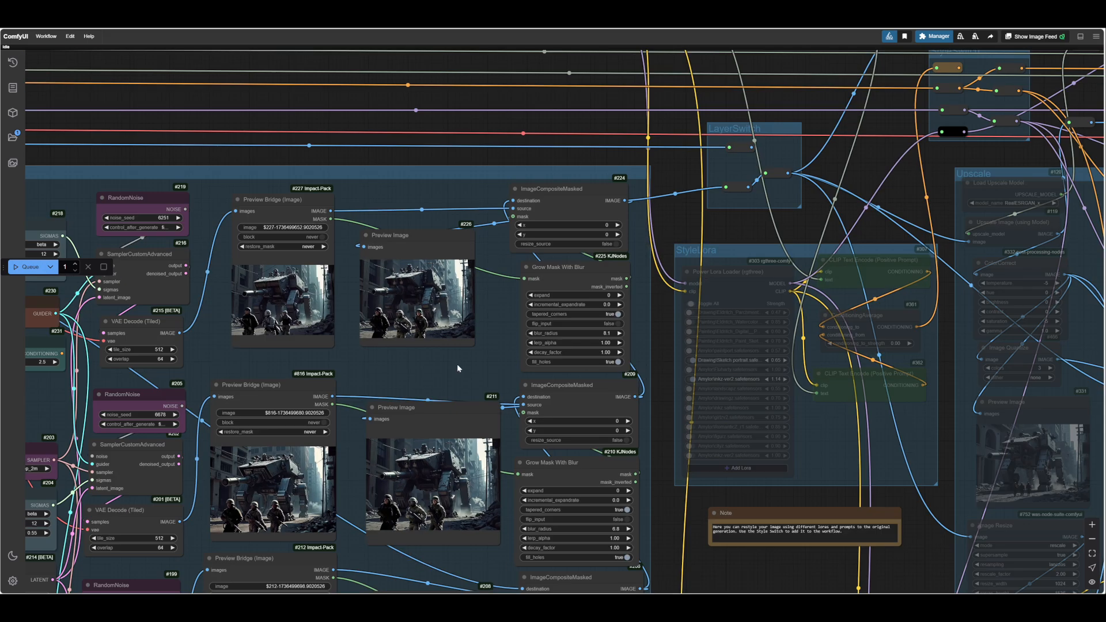
- Enable the nodes of the Upscale and Refine groups
{"action": "left_click_drag", "start_coordinate": [741, 226], "coordinate": [323, 210]}
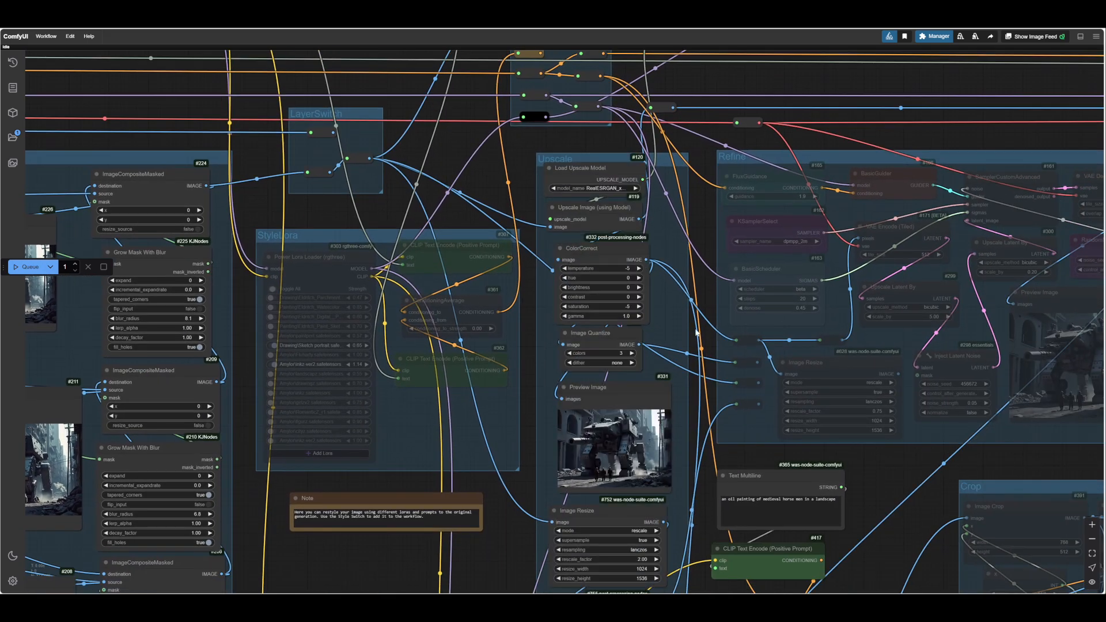
{"action": "scroll", "coordinate": [696, 333], "scroll_direction": "down", "scroll_amount": 5}
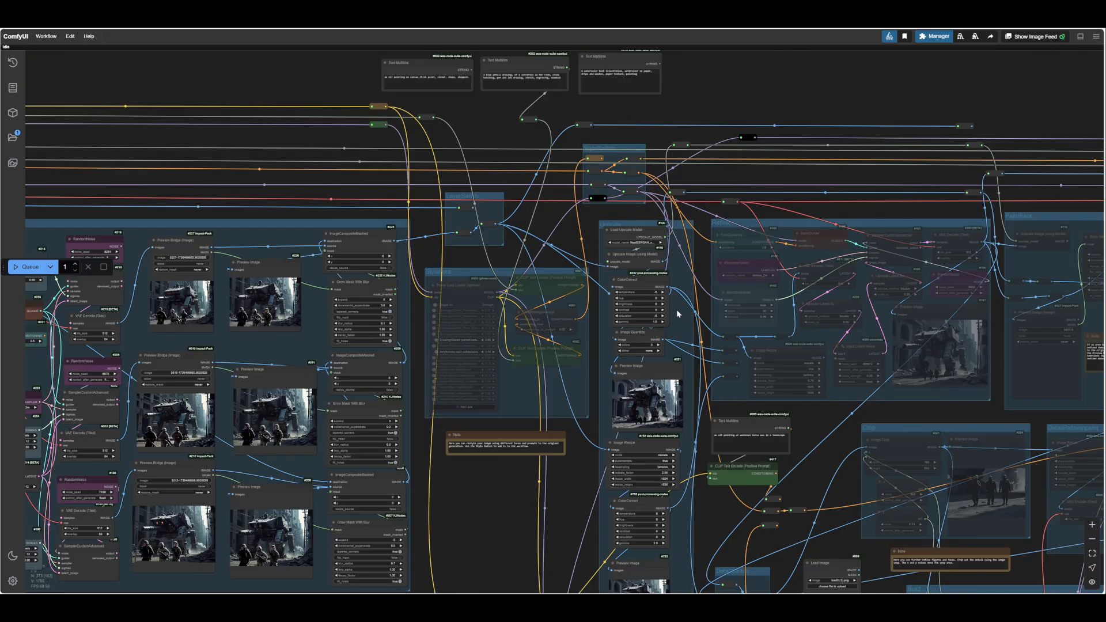
{"action": "scroll", "coordinate": [677, 314], "scroll_direction": "down", "scroll_amount": 2}
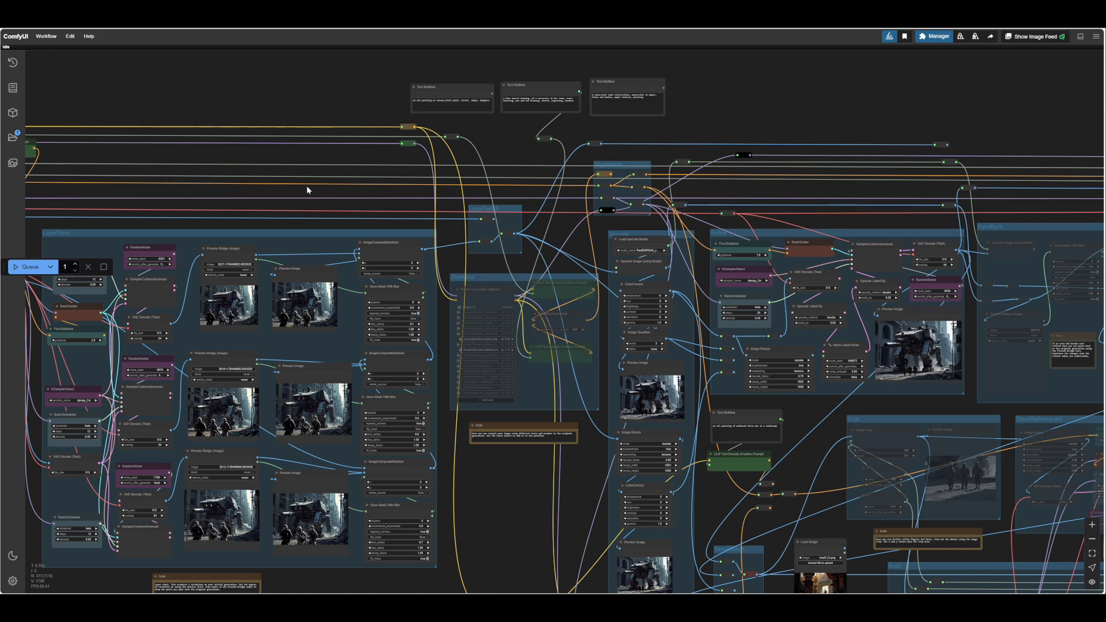
- Add a Reroute node above the Upscale group, fed by the CONDITIONING output of the positive-prompt CLIP Text Encode node above LayerStack
{"action": "left_click_drag", "start_coordinate": [55, 152], "coordinate": [298, 193]}
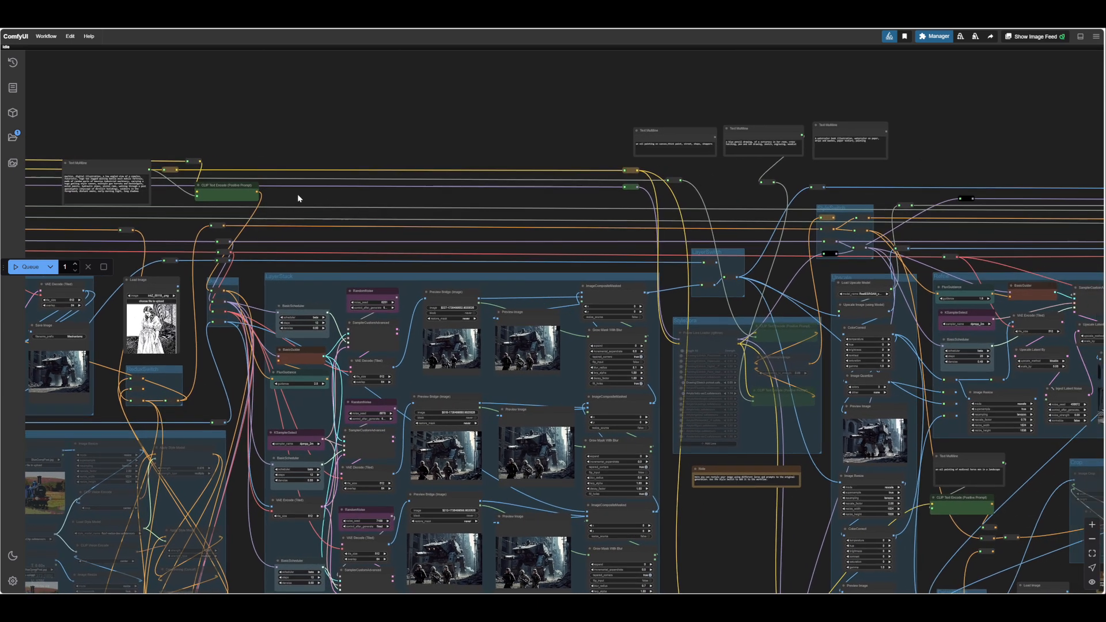
{"action": "left_click", "coordinate": [239, 192]}
{"action": "left_click_drag", "start_coordinate": [495, 223], "coordinate": [404, 229]}
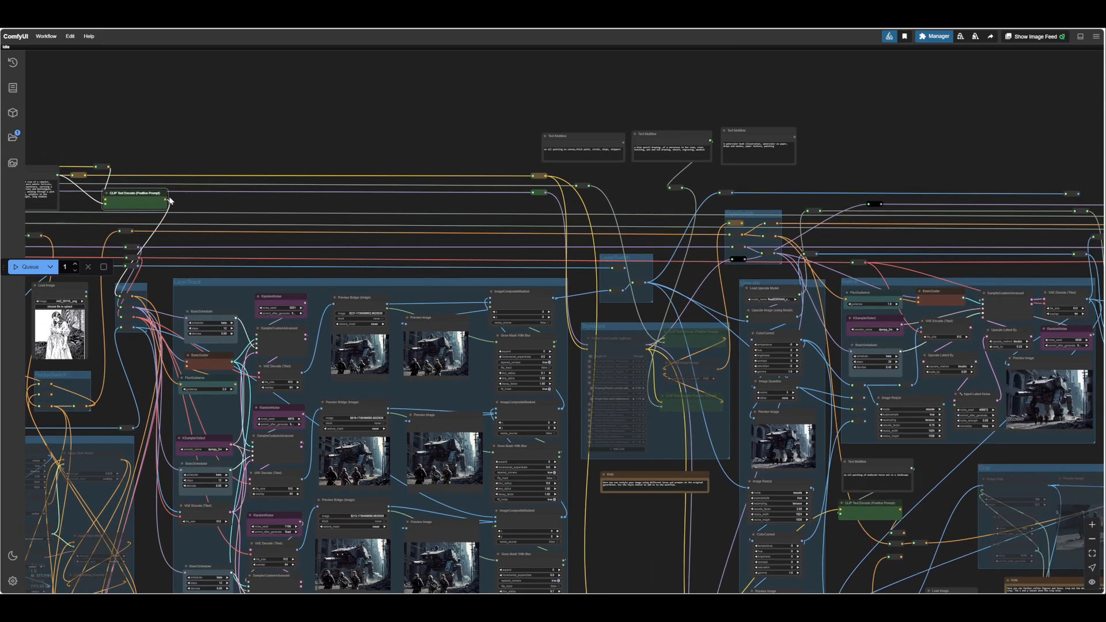
{"action": "left_click_drag", "start_coordinate": [165, 200], "coordinate": [776, 203]}
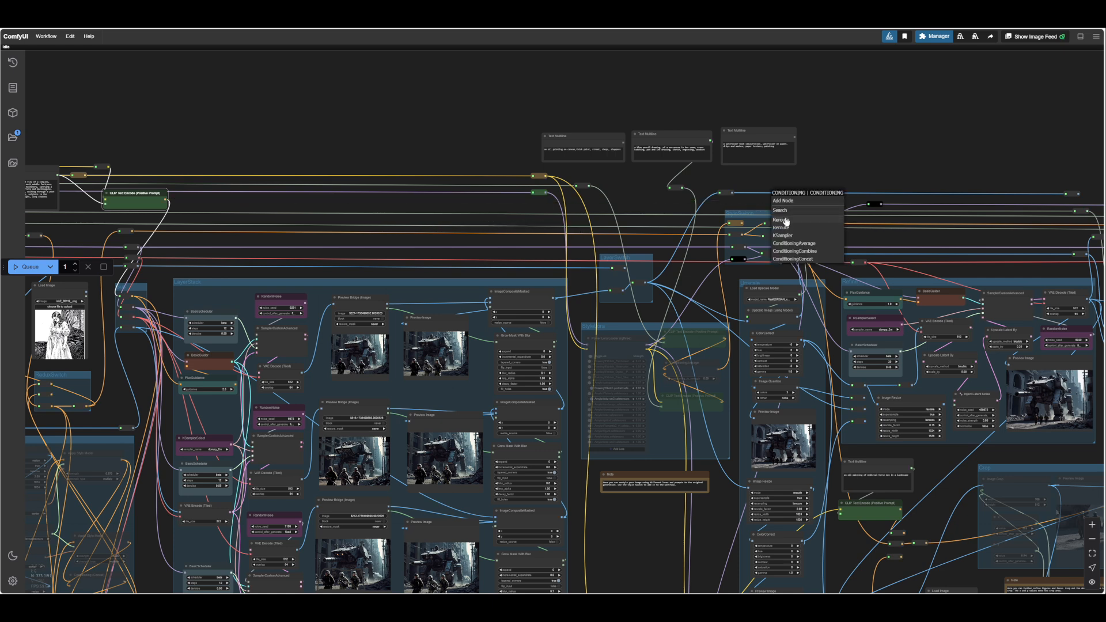
{"action": "left_click", "coordinate": [785, 222]}
- Connect the new Reroute's output to the conditioning input of the Refine group's FluxGuidance node #165
{"action": "left_click_drag", "start_coordinate": [701, 287], "coordinate": [150, 245]}
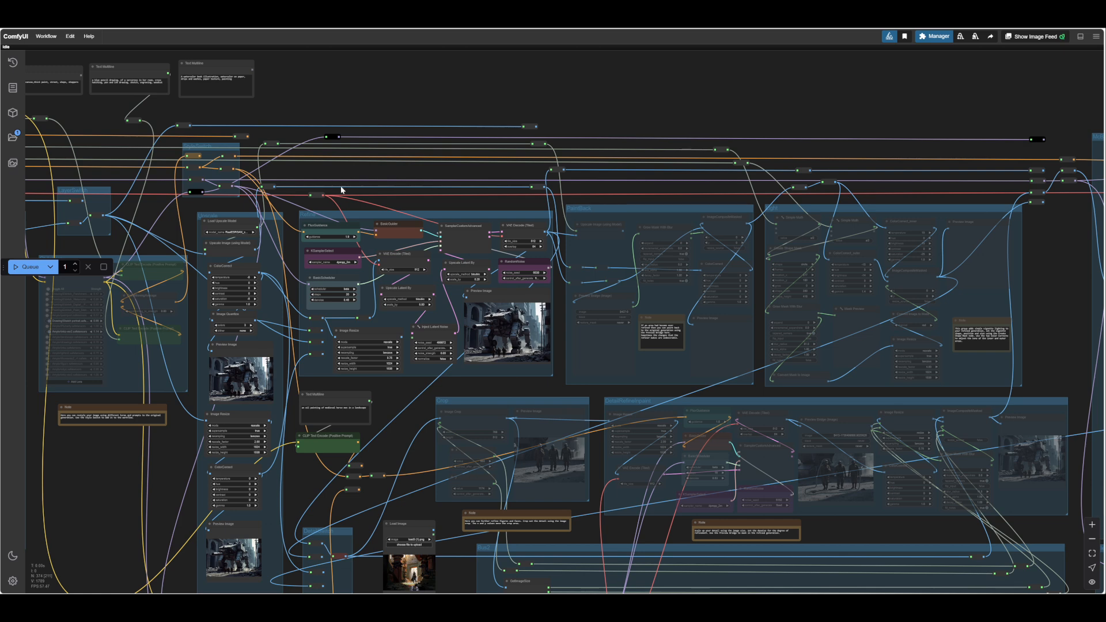
{"action": "left_click_drag", "start_coordinate": [390, 243], "coordinate": [460, 269]}
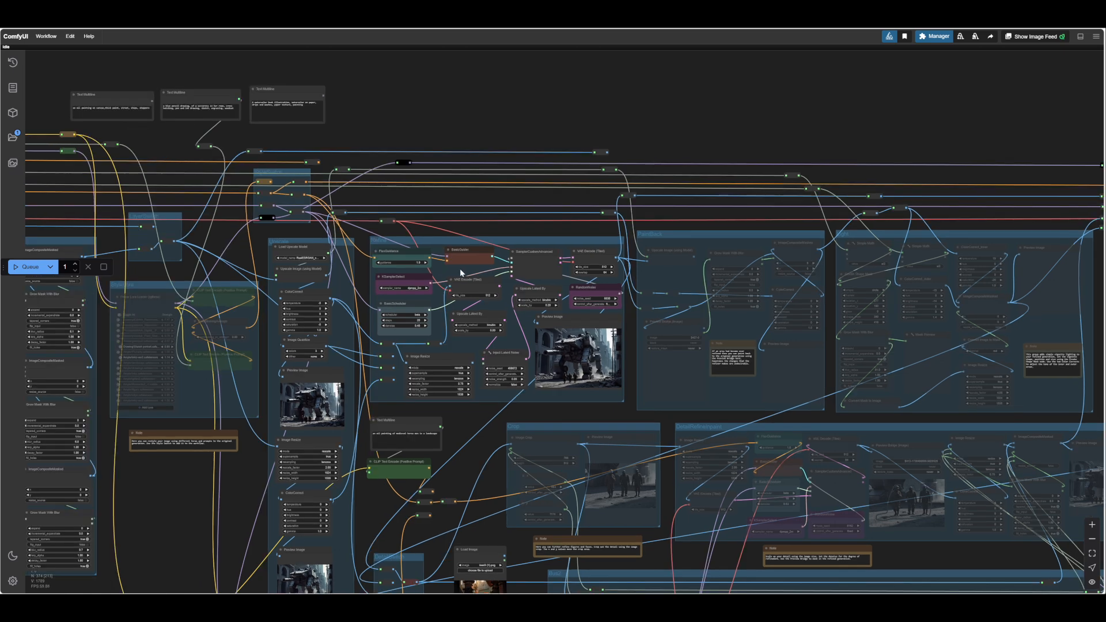
{"action": "left_click", "coordinate": [393, 248]}
{"action": "left_click_drag", "start_coordinate": [394, 247], "coordinate": [394, 249]}
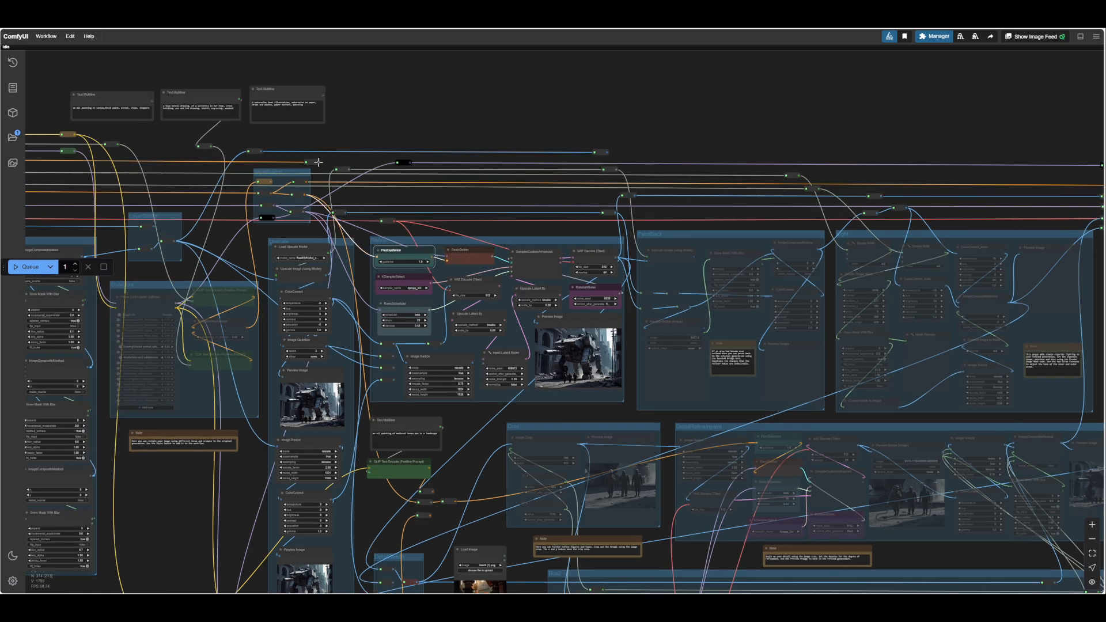
{"action": "left_click_drag", "start_coordinate": [319, 162], "coordinate": [359, 231]}
{"action": "left_click_drag", "start_coordinate": [172, 147], "coordinate": [797, 179]}
{"action": "left_click_drag", "start_coordinate": [487, 107], "coordinate": [159, 98]}
{"action": "left_click_drag", "start_coordinate": [641, 113], "coordinate": [565, 106]}
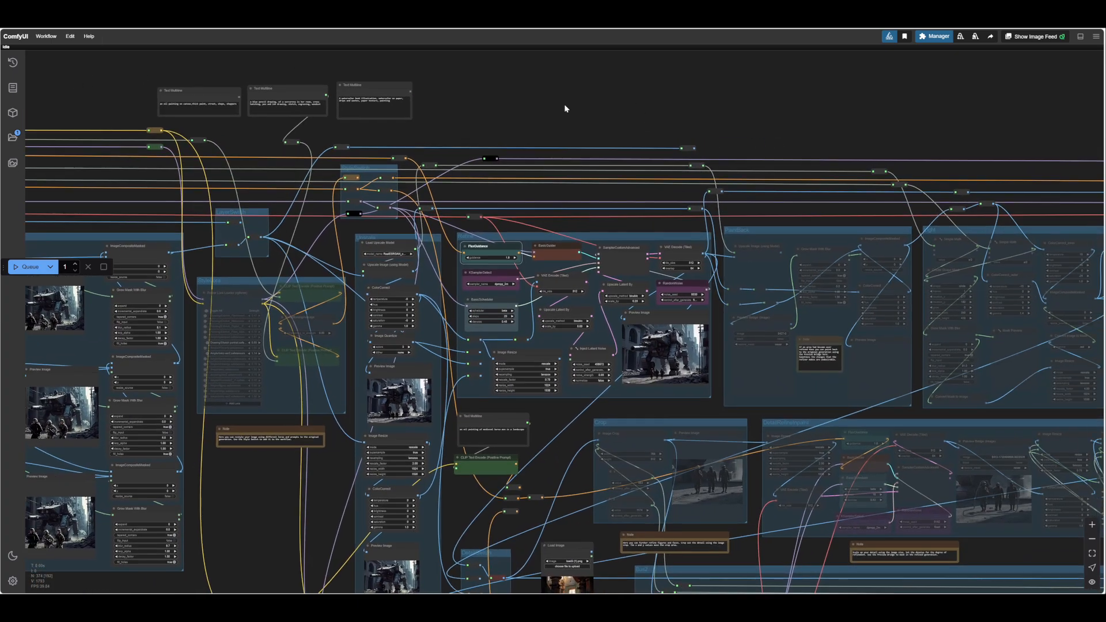
- Queue the workflow to run the Upscale and Refine groups on the soldiers composite
{"action": "scroll", "coordinate": [547, 410], "scroll_direction": "up", "scroll_amount": 5}
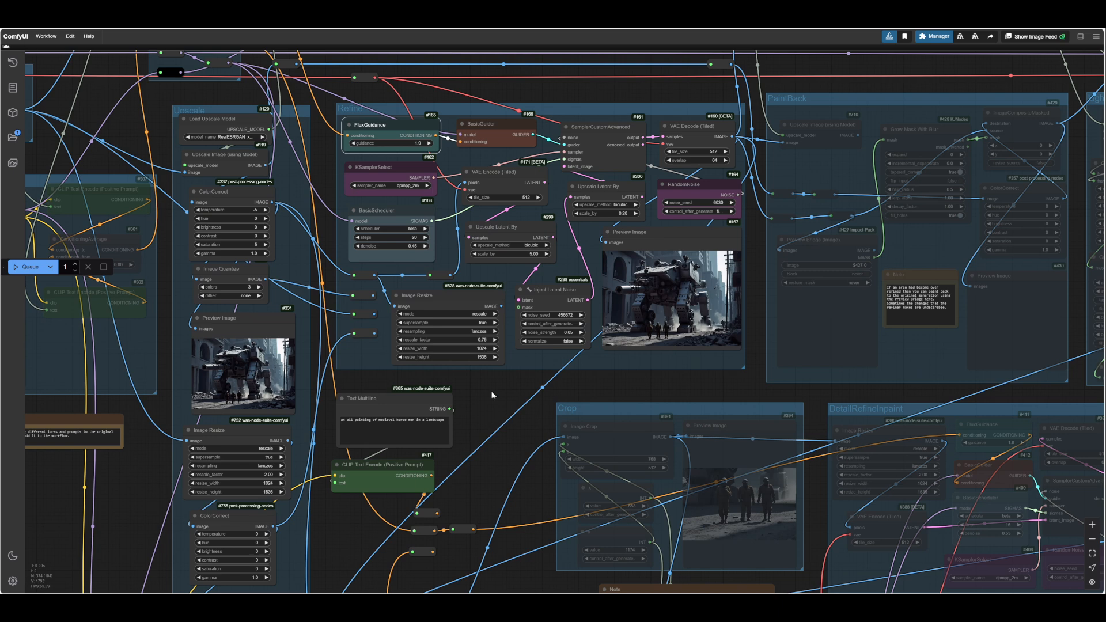
{"action": "scroll", "coordinate": [492, 395], "scroll_direction": "up", "scroll_amount": 1}
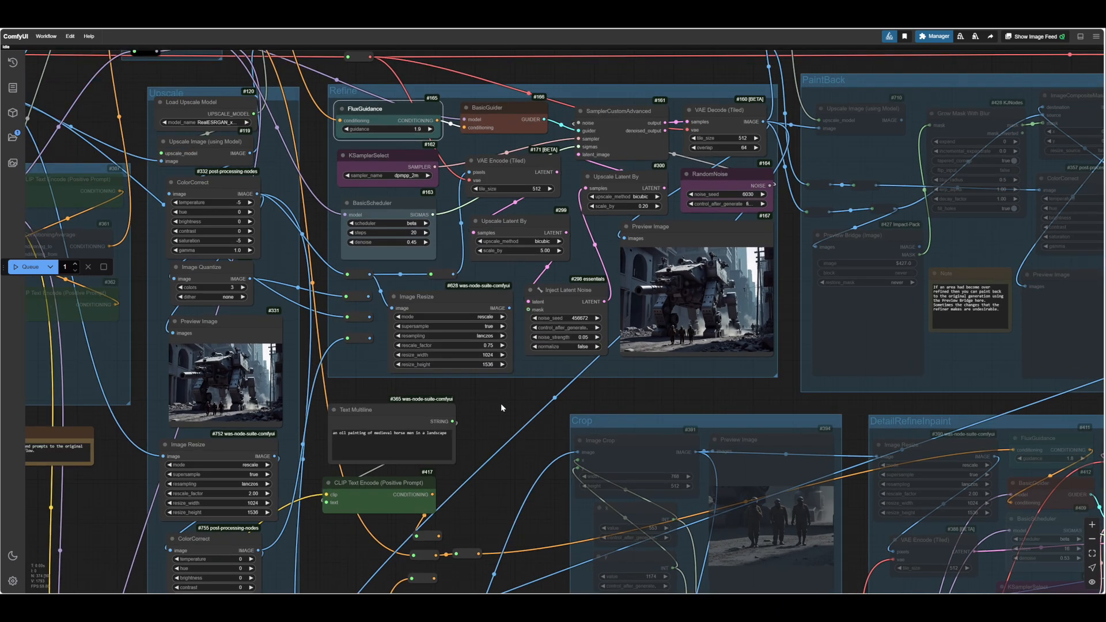
{"action": "left_click", "coordinate": [28, 267]}
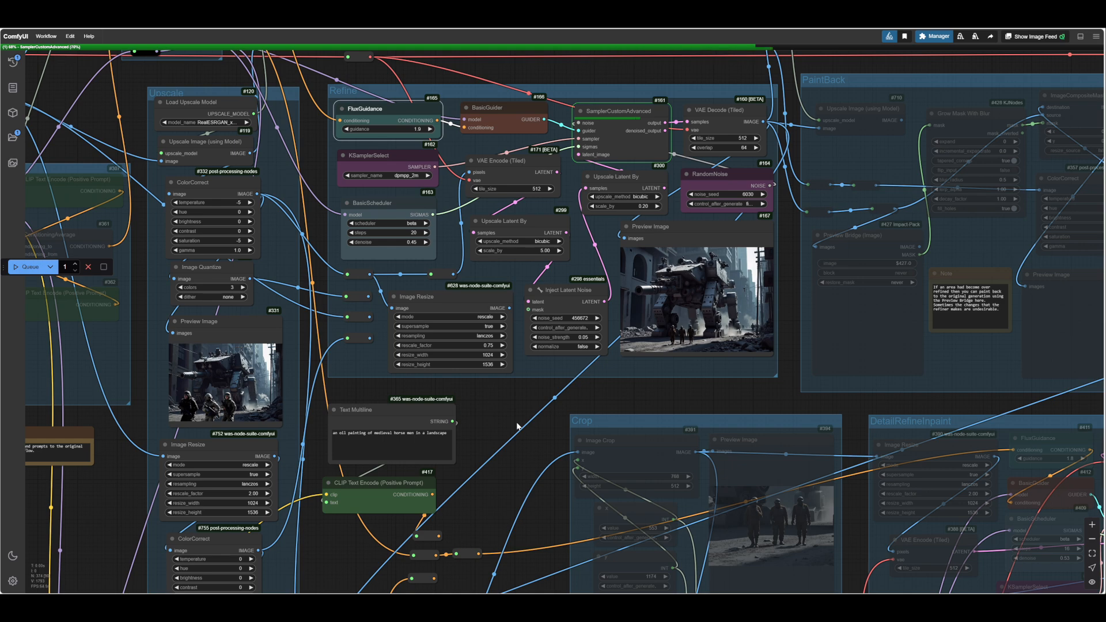
- Examine the soldiers and the mech up close in the Refine group's preview image
{"action": "scroll", "coordinate": [683, 307], "scroll_direction": "up", "scroll_amount": 12}
{"action": "scroll", "coordinate": [682, 307], "scroll_direction": "up", "scroll_amount": 5}
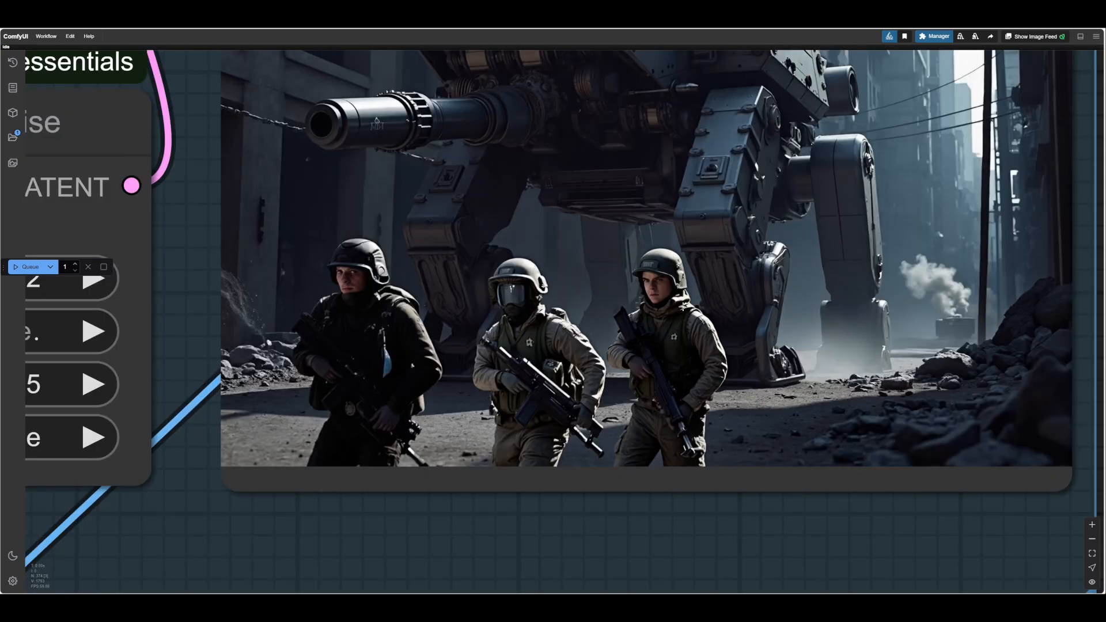
{"action": "scroll", "coordinate": [682, 307], "scroll_direction": "down", "scroll_amount": 5}
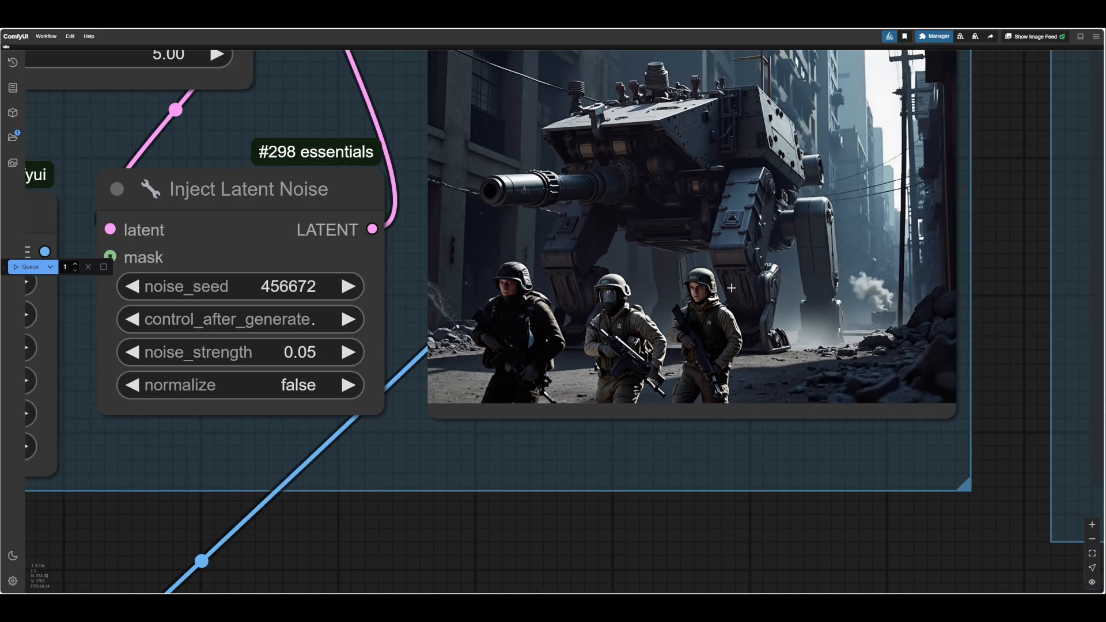
{"action": "scroll", "coordinate": [703, 322], "scroll_direction": "up", "scroll_amount": 5}
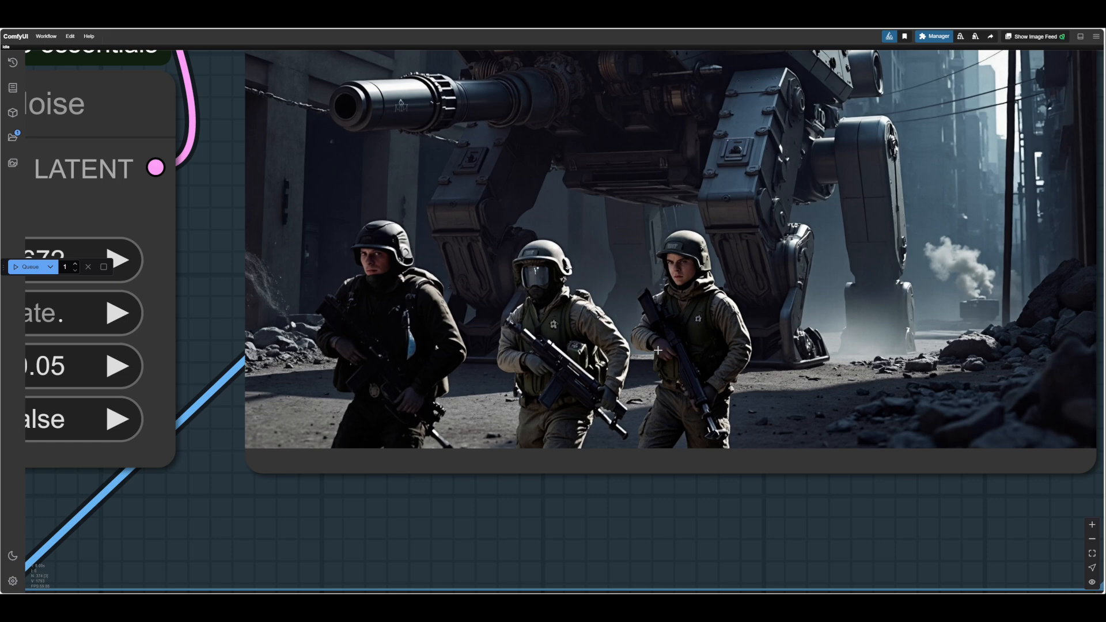
{"action": "scroll", "coordinate": [657, 349], "scroll_direction": "down", "scroll_amount": 10}
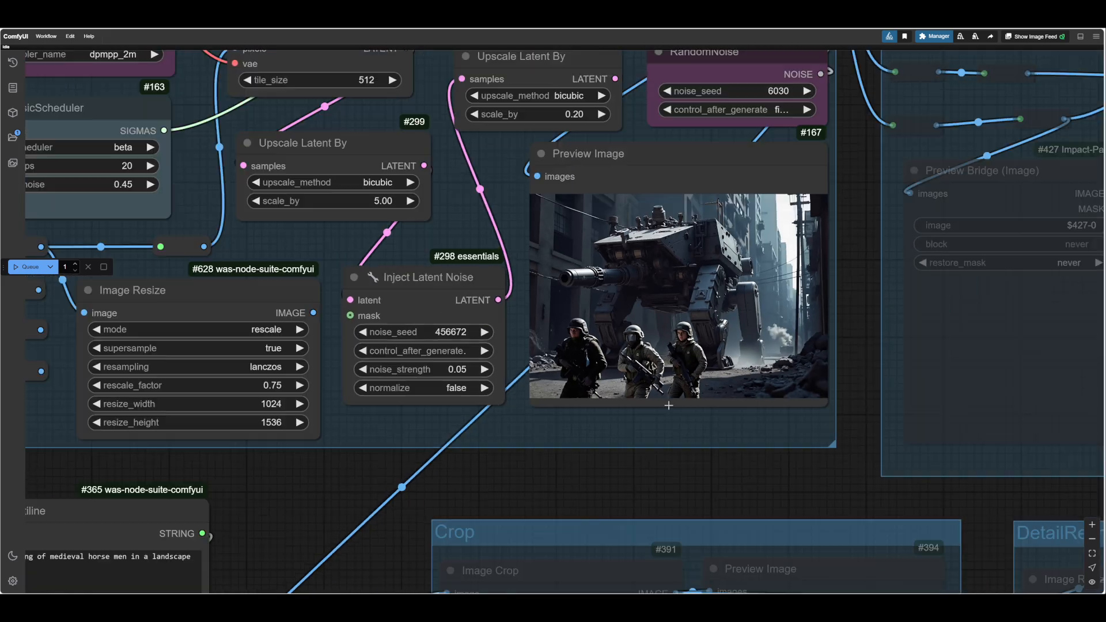
{"action": "scroll", "coordinate": [634, 483], "scroll_direction": "down", "scroll_amount": 4}
- Enable the nodes of the Crop group and queue the workflow to crop the refined soldiers image
{"action": "left_click_drag", "start_coordinate": [644, 494], "coordinate": [602, 311]}
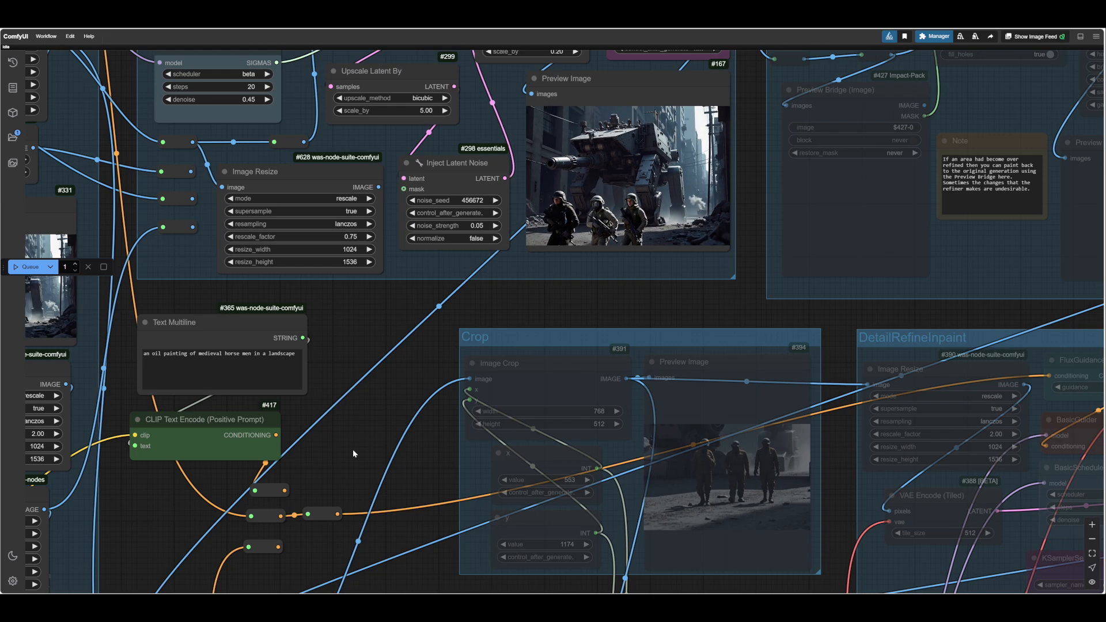
{"action": "left_click_drag", "start_coordinate": [352, 449], "coordinate": [563, 219]}
{"action": "left_click_drag", "start_coordinate": [503, 348], "coordinate": [442, 387]}
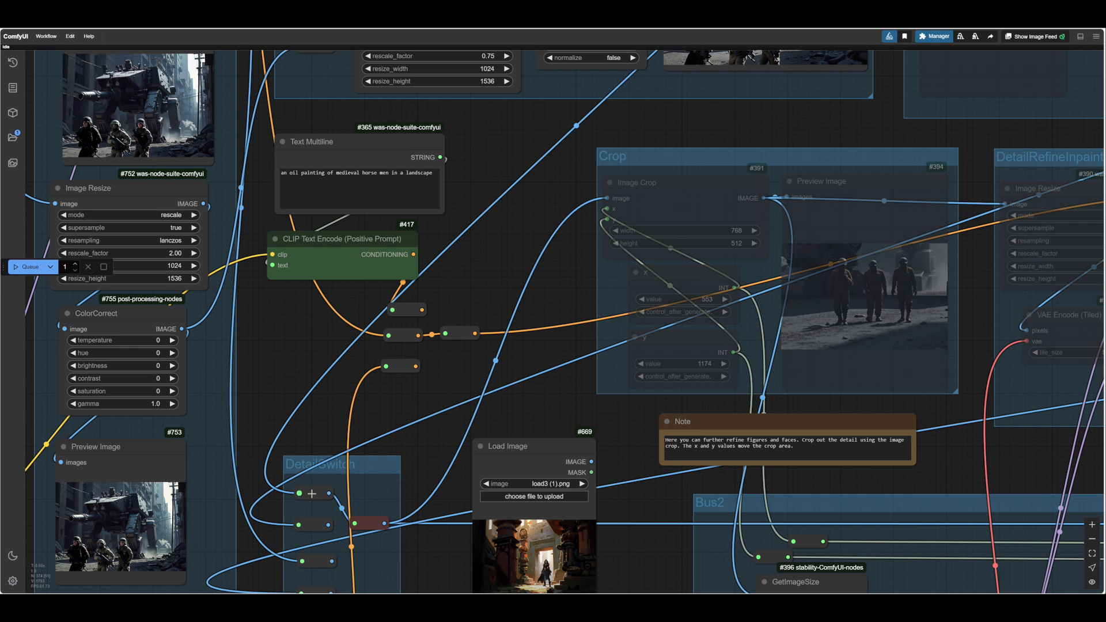
{"action": "left_click", "coordinate": [311, 494]}
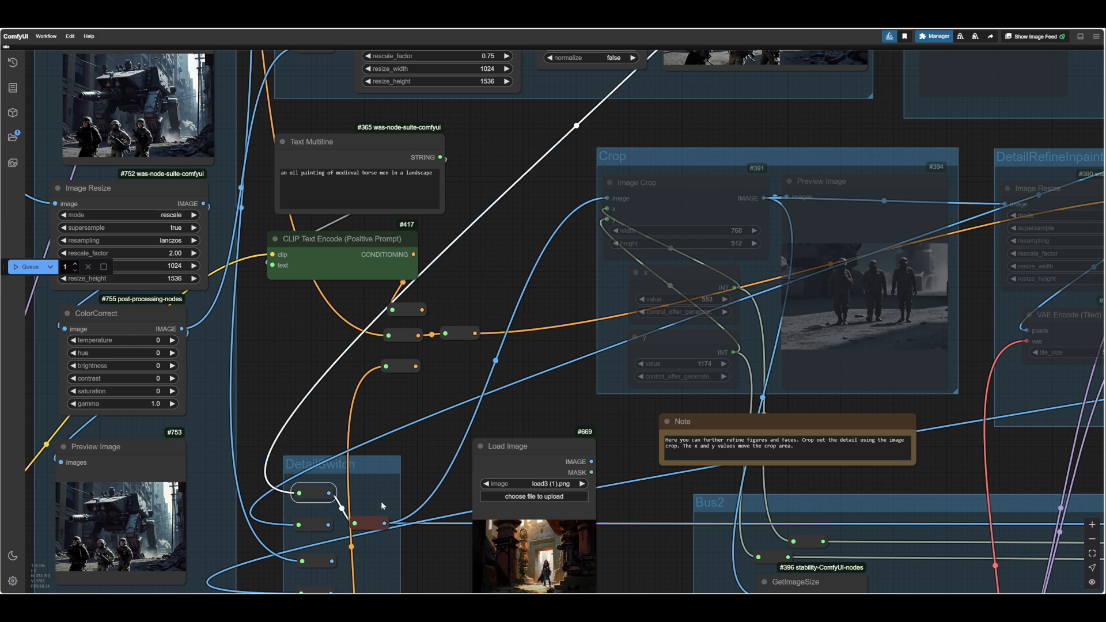
{"action": "right_click", "coordinate": [614, 280]}
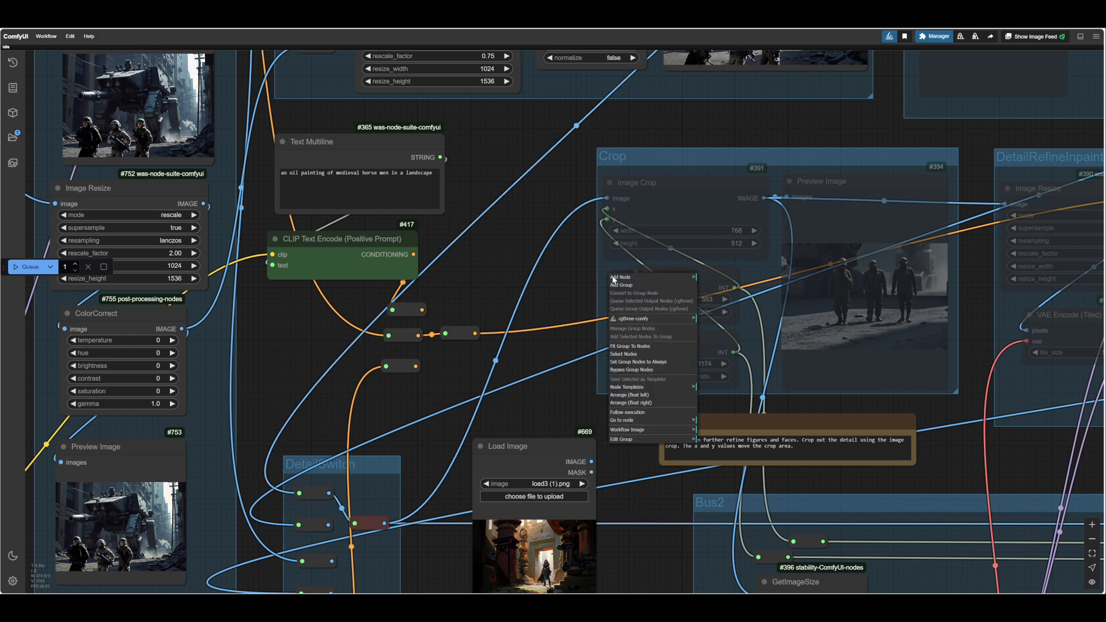
{"action": "left_click", "coordinate": [627, 361]}
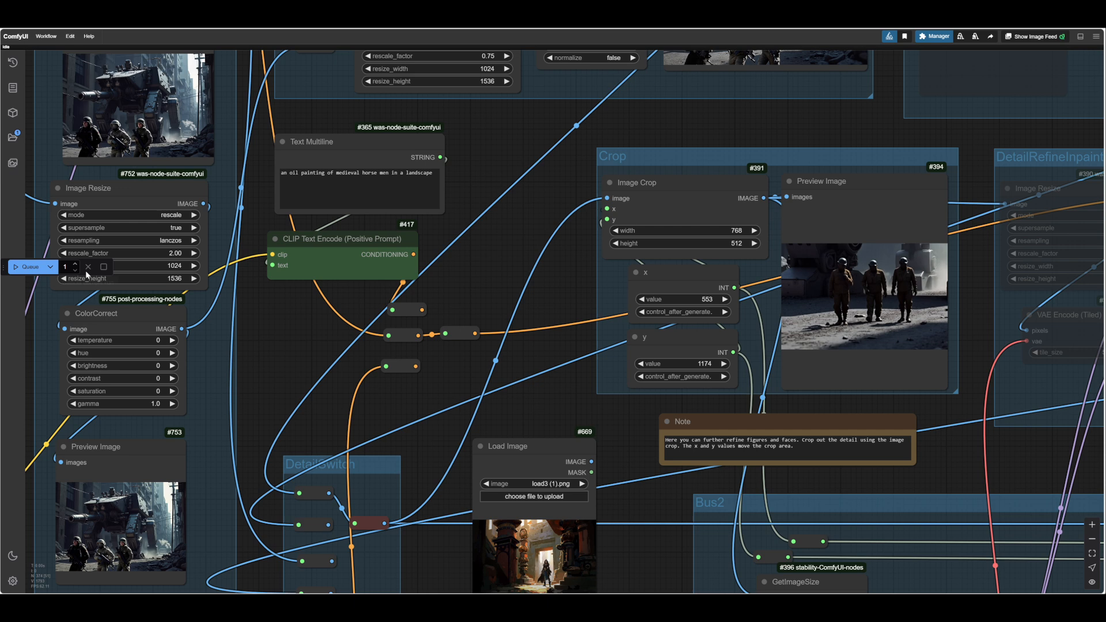
{"action": "left_click", "coordinate": [25, 266]}
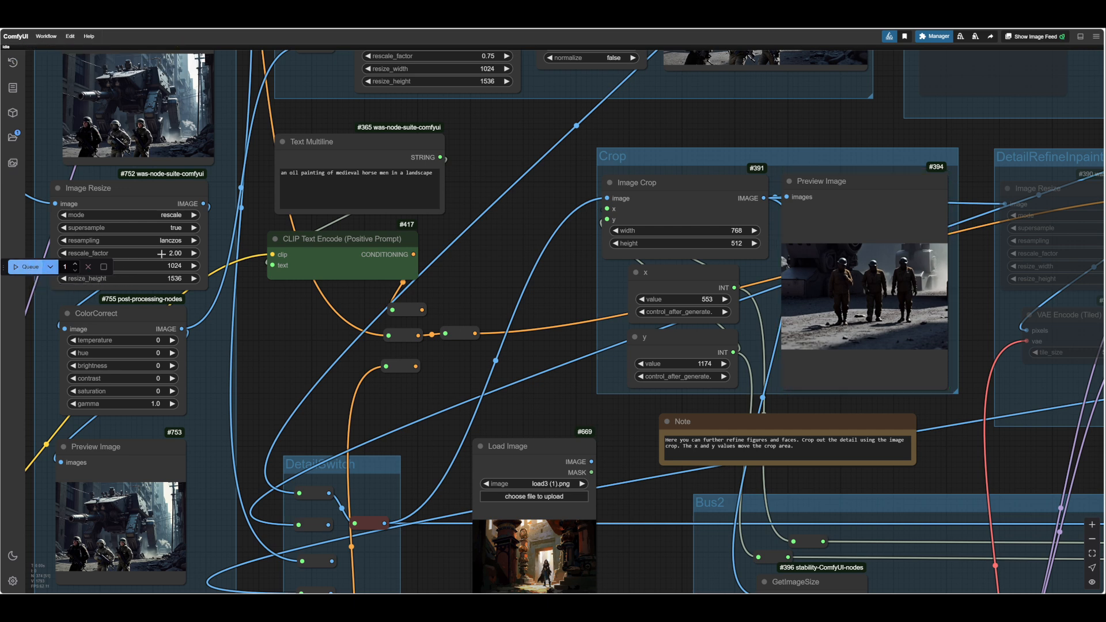
- Set the Image Crop to width 1024 and height 768 with x 342 and y 1038, and rerun the workflow
{"action": "left_click", "coordinate": [739, 243]}
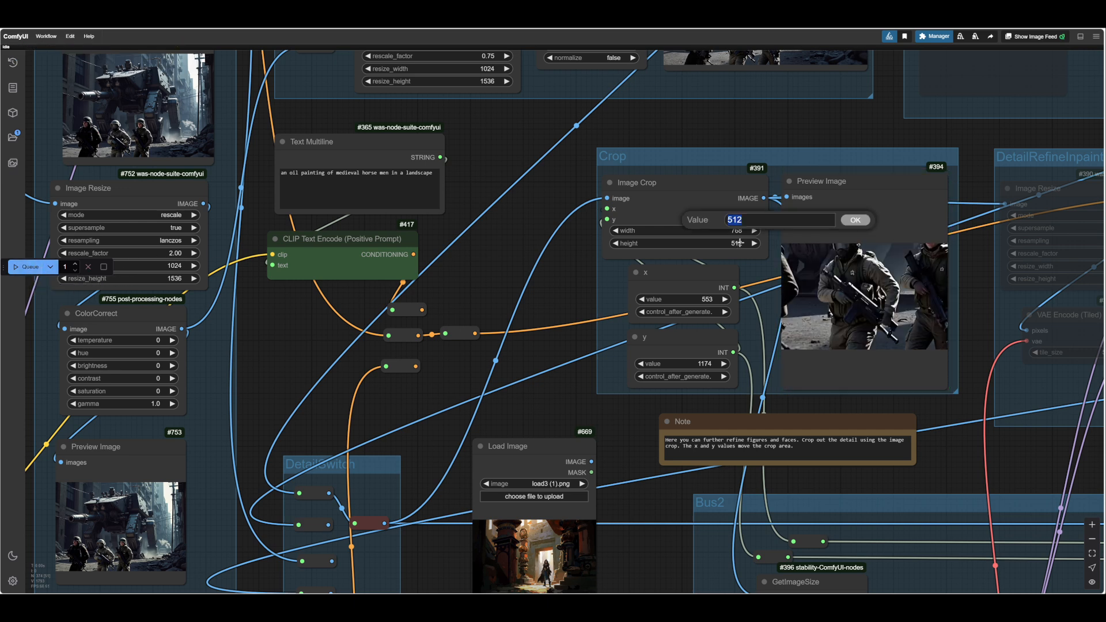
{"action": "type", "text": "768"}
{"action": "key", "text": "Return"}
{"action": "left_click", "coordinate": [734, 229]}
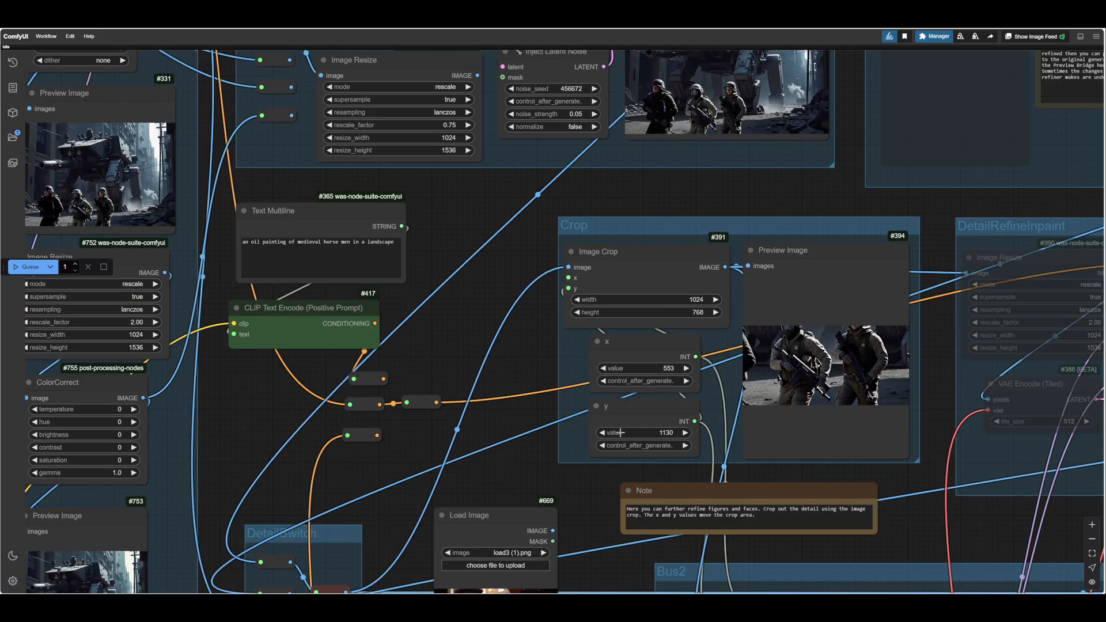
{"action": "mouse_move", "coordinate": [618, 432]}
{"action": "left_mouse_down"}
{"action": "mouse_move", "coordinate": [593, 425]}
{"action": "mouse_move", "coordinate": [636, 432]}
{"action": "left_mouse_up"}
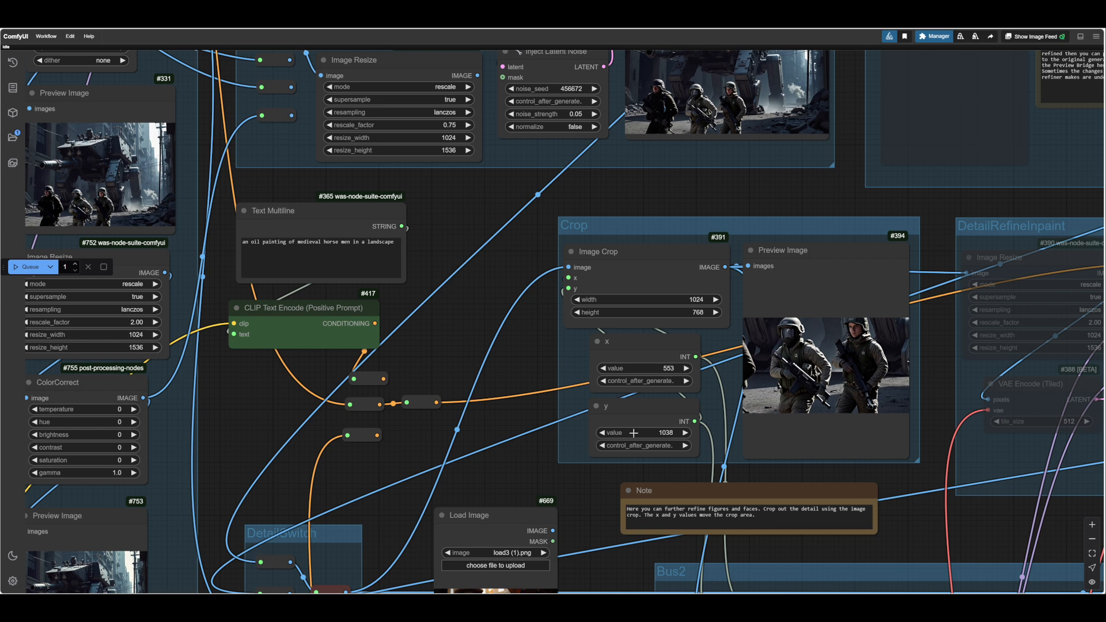
{"action": "left_click", "coordinate": [30, 267]}
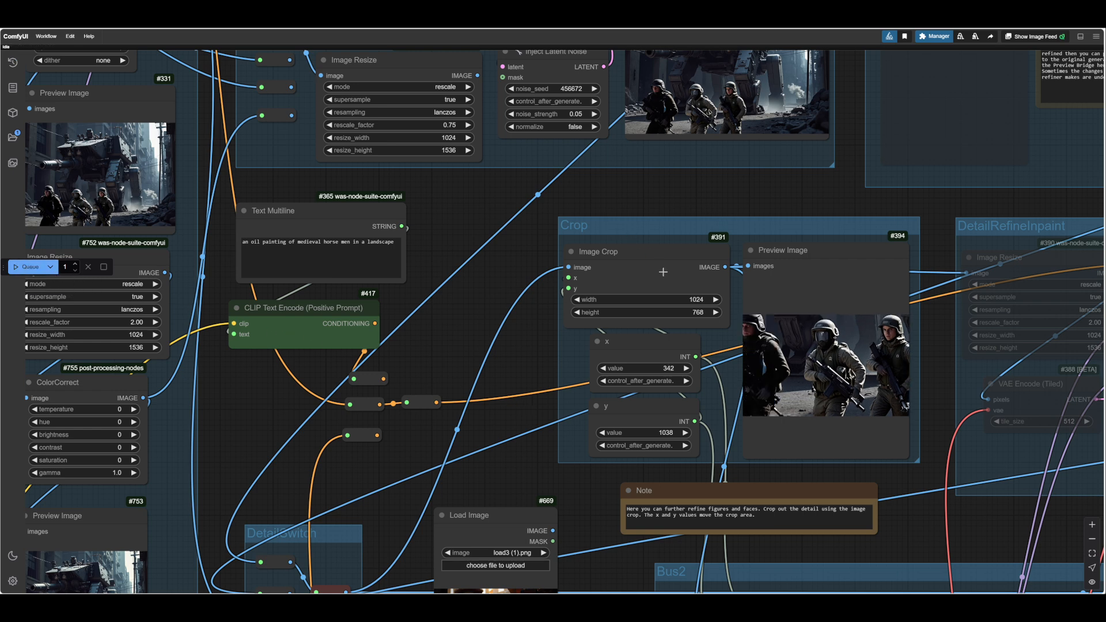
- Widen the Image Crop to 1280 and set its x value to 202 to frame all three soldiers
{"action": "left_click", "coordinate": [694, 299]}
{"action": "type", "text": "1280"}
{"action": "key", "text": "Return"}
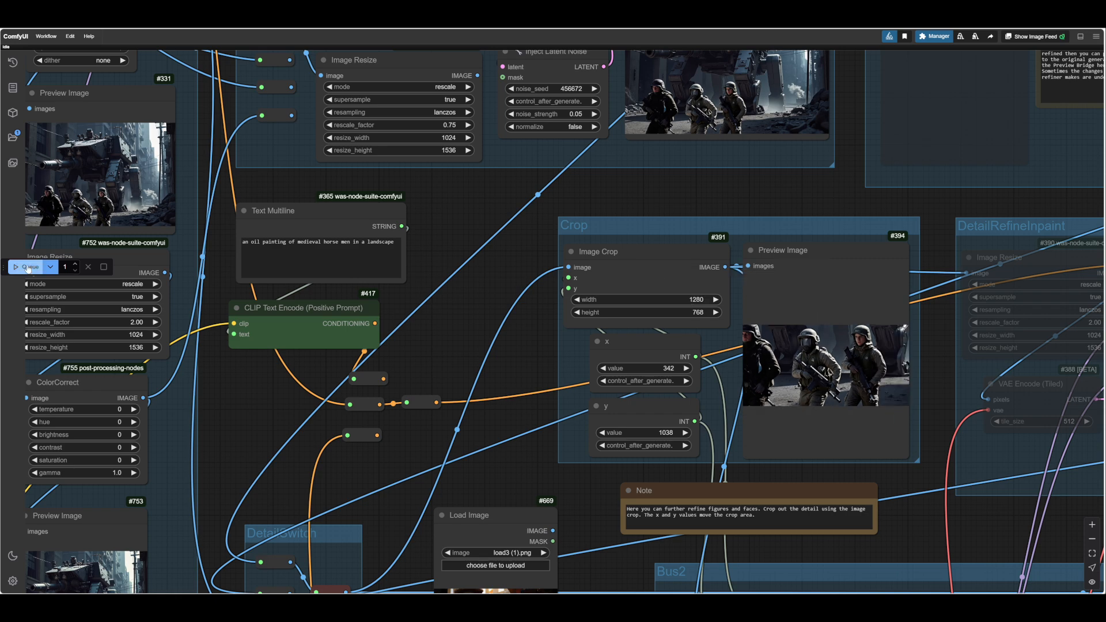
{"action": "left_click", "coordinate": [607, 368]}
{"action": "scroll", "coordinate": [919, 489], "scroll_direction": "up", "scroll_amount": 5}
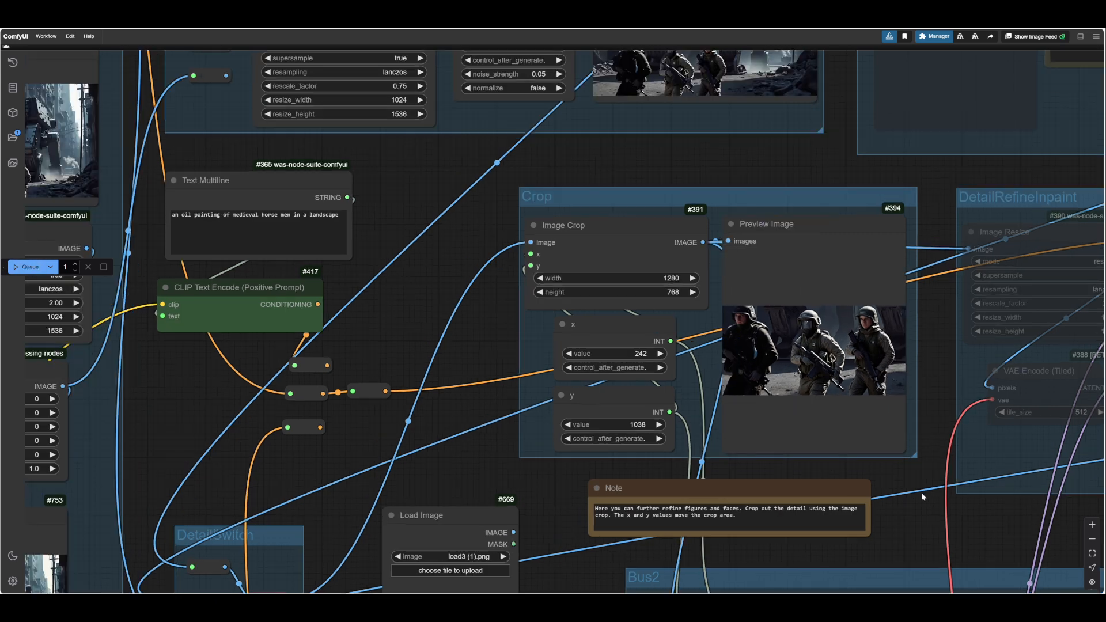
{"action": "scroll", "coordinate": [914, 512], "scroll_direction": "down", "scroll_amount": 5}
{"action": "left_click_drag", "start_coordinate": [914, 523], "coordinate": [919, 489]}
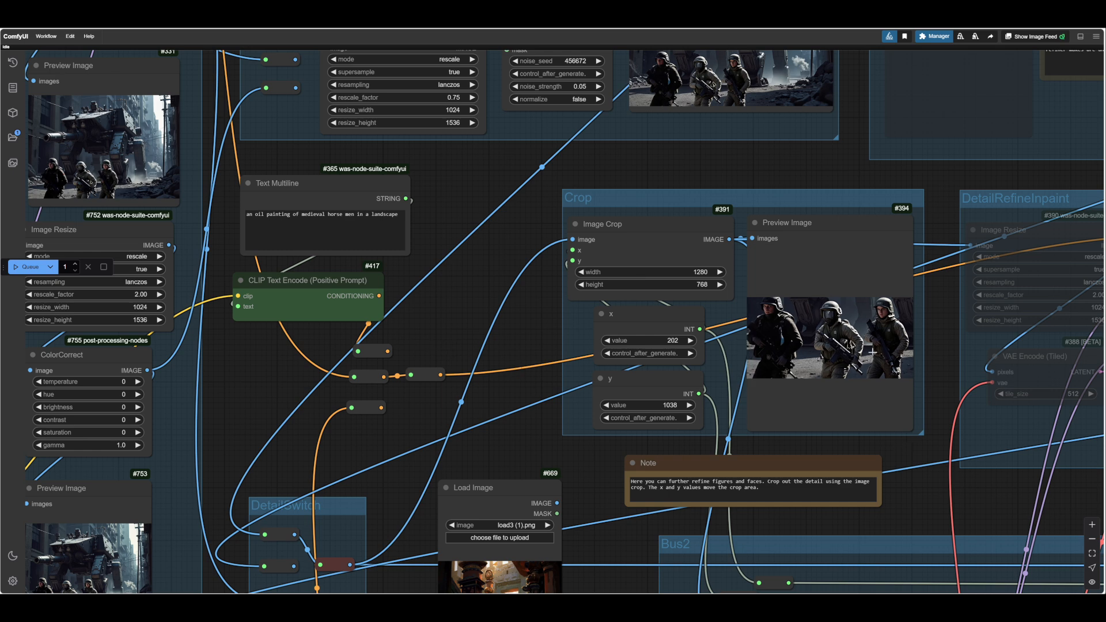
- Replace the prompt in Text Multiline node #365 with "three marines cautiously advancing"
{"action": "left_click_drag", "start_coordinate": [483, 301], "coordinate": [702, 375]}
{"action": "left_click_drag", "start_coordinate": [550, 352], "coordinate": [563, 351]}
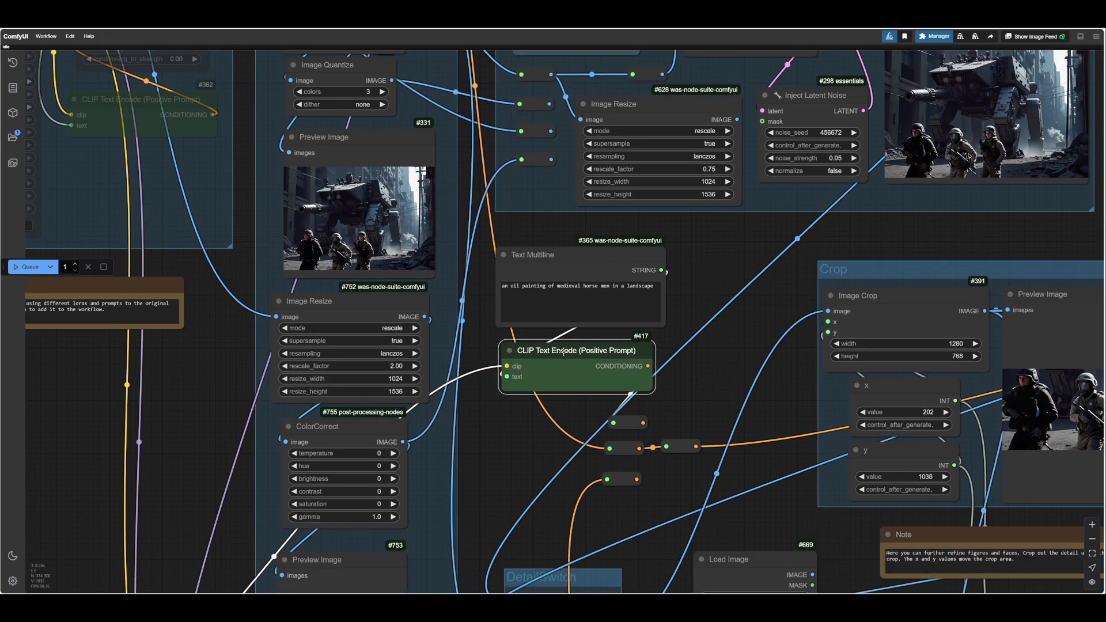
{"action": "left_click", "coordinate": [576, 262]}
{"action": "scroll", "coordinate": [633, 245], "scroll_direction": "up", "scroll_amount": 3}
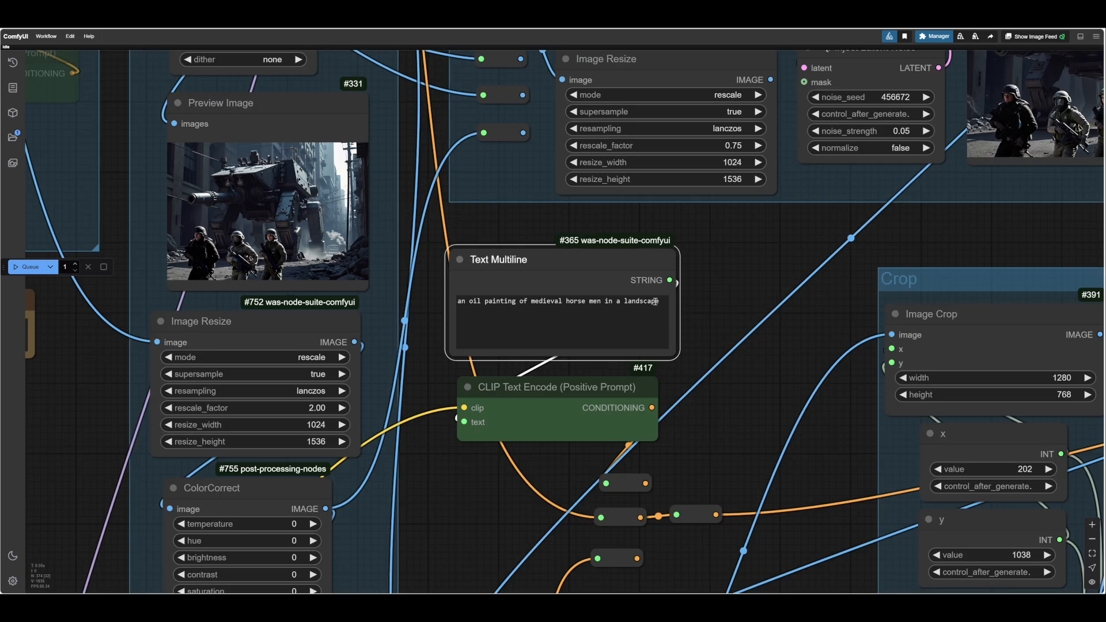
{"action": "left_click", "coordinate": [662, 303]}
{"action": "key", "text": "ctrl+a"}
{"action": "type", "text": "t"}
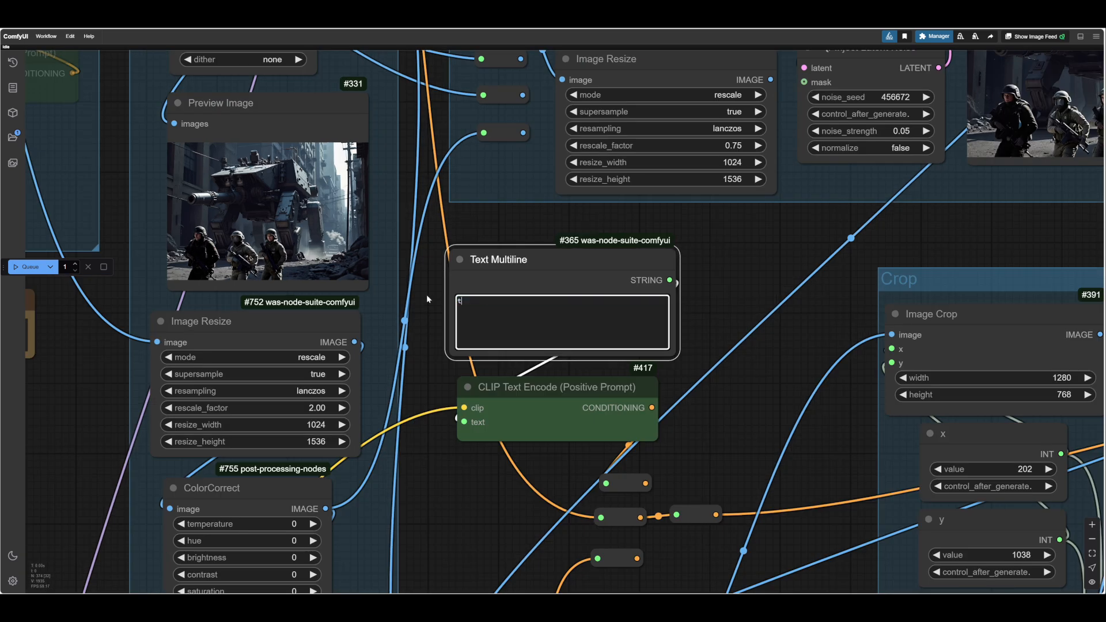
{"action": "type", "text": "hree marines cautiosly advancing"}
- Enable the DetailRefineInpaint group's nodes and set its Image Resize rescale_factor to 1.5
{"action": "scroll", "coordinate": [534, 301], "scroll_direction": "down", "scroll_amount": 5}
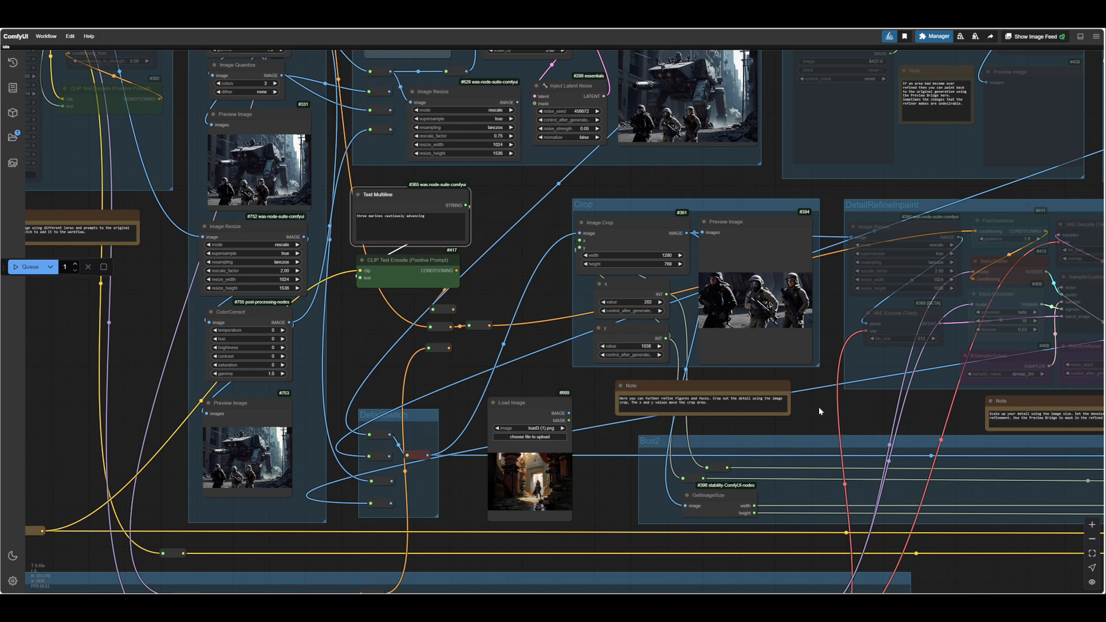
{"action": "left_click_drag", "start_coordinate": [817, 407], "coordinate": [623, 451]}
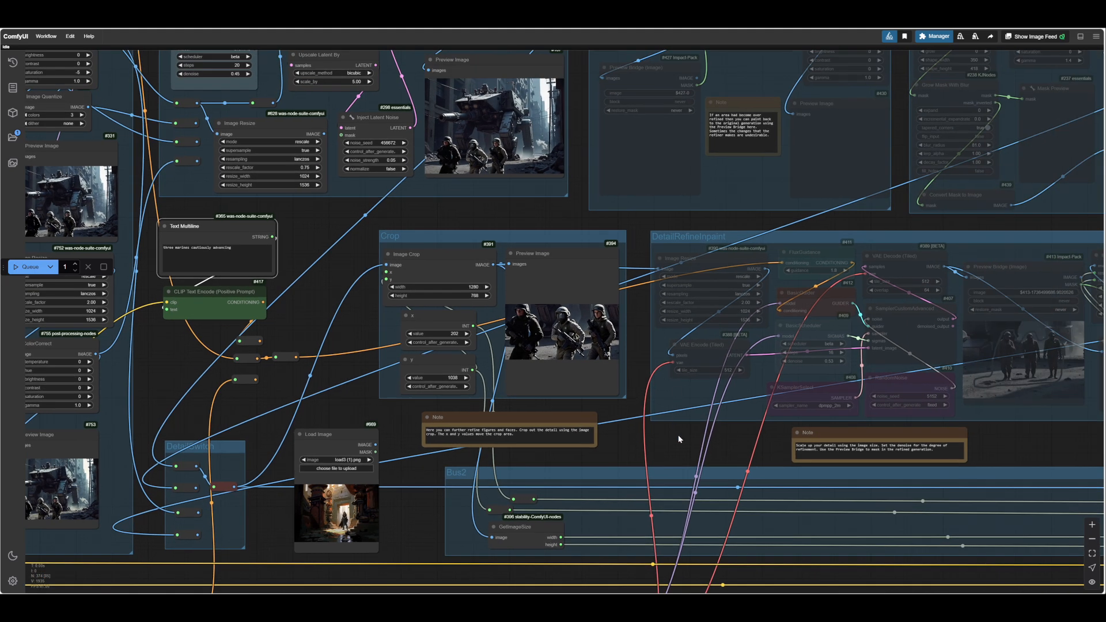
{"action": "scroll", "coordinate": [679, 439], "scroll_direction": "up", "scroll_amount": 4}
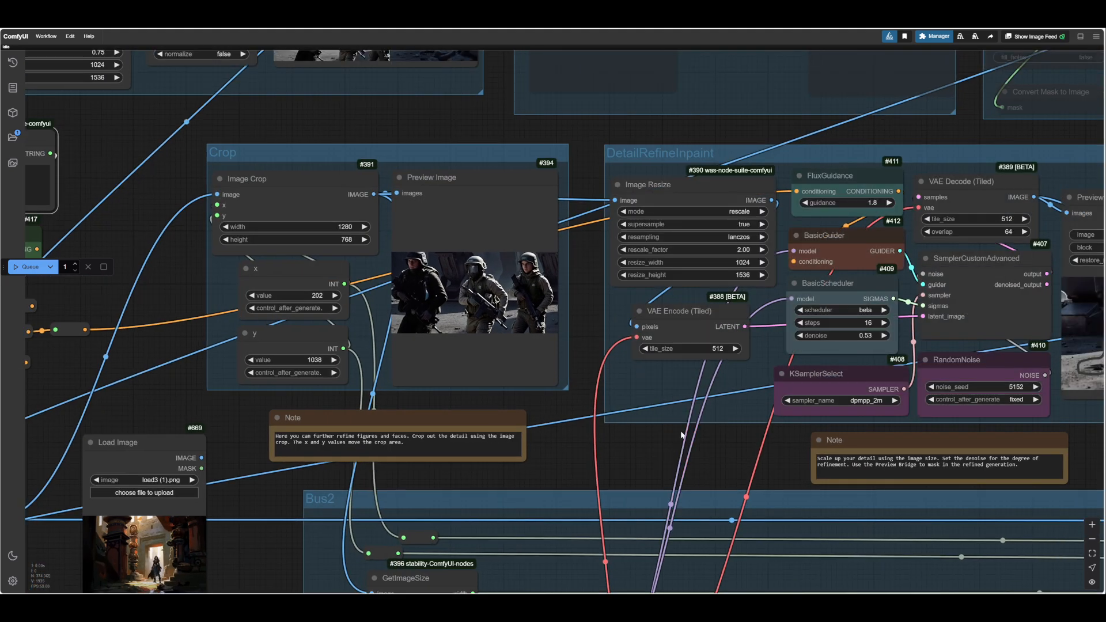
{"action": "left_click", "coordinate": [751, 250]}
{"action": "type", "text": "1.5"}
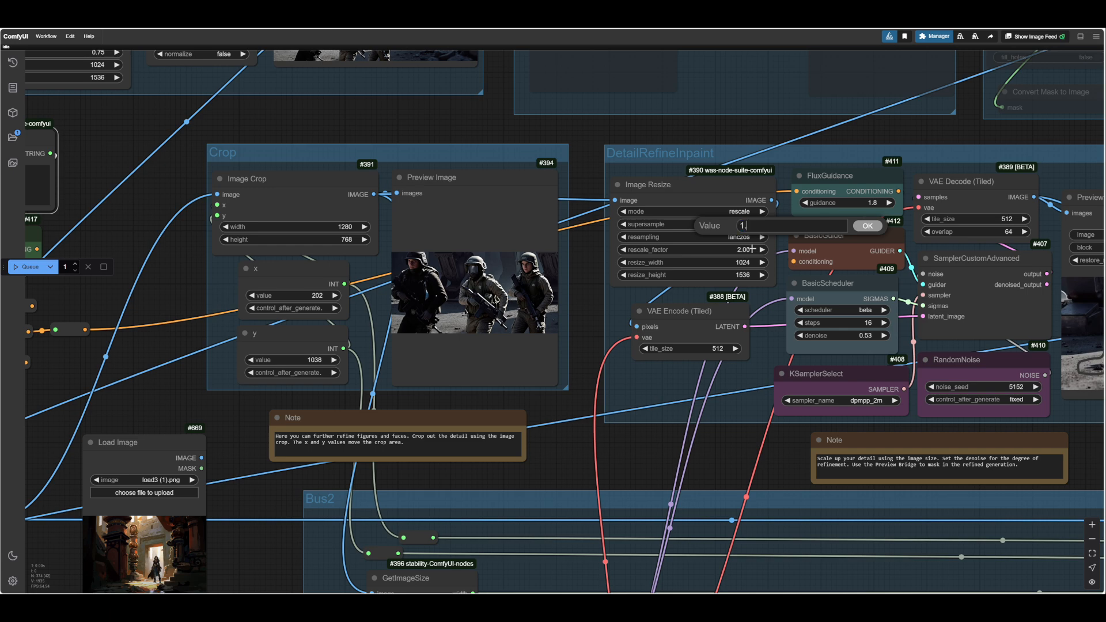
{"action": "left_click", "coordinate": [865, 227]}
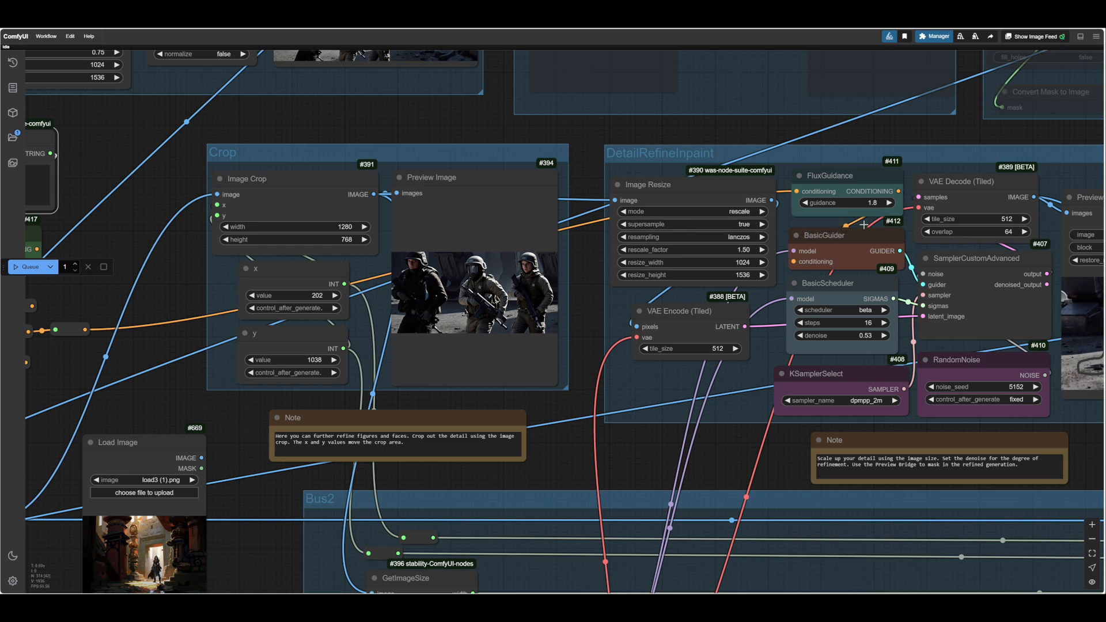
- Connect CLIP Text Encode node #417's CONDITIONING output to the Reroute feeding the DetailRefineInpaint group, and queue the workflow
{"action": "scroll", "coordinate": [713, 462], "scroll_direction": "down", "scroll_amount": 3}
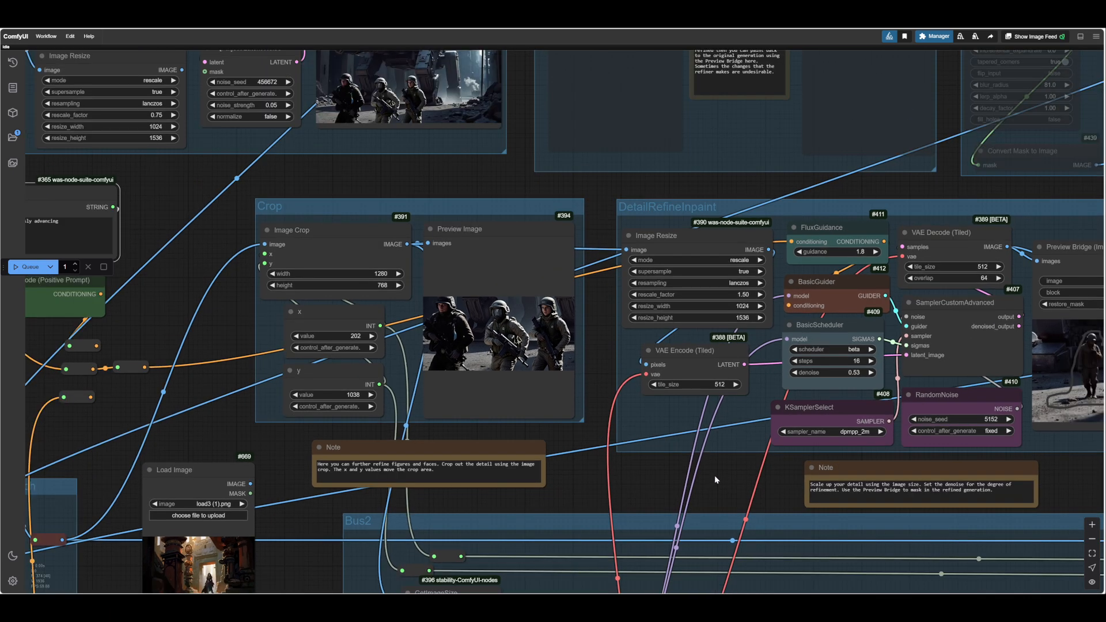
{"action": "scroll", "coordinate": [706, 472], "scroll_direction": "right", "scroll_amount": 5}
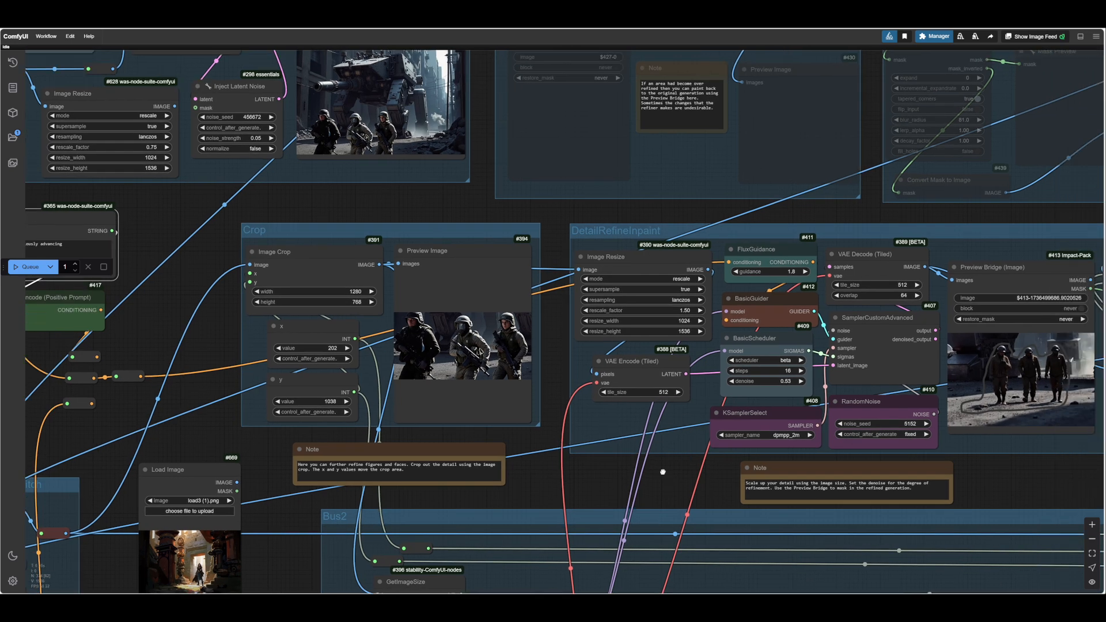
{"action": "scroll", "coordinate": [662, 471], "scroll_direction": "left", "scroll_amount": 1}
{"action": "scroll", "coordinate": [633, 467], "scroll_direction": "right", "scroll_amount": 6}
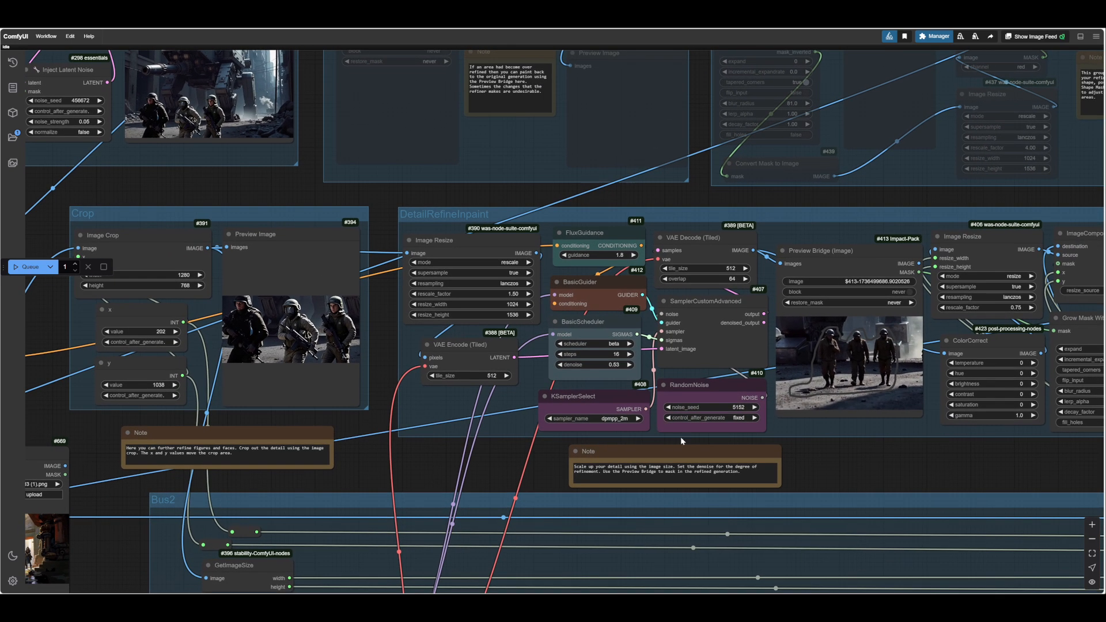
{"action": "scroll", "coordinate": [875, 486], "scroll_direction": "left", "scroll_amount": 10}
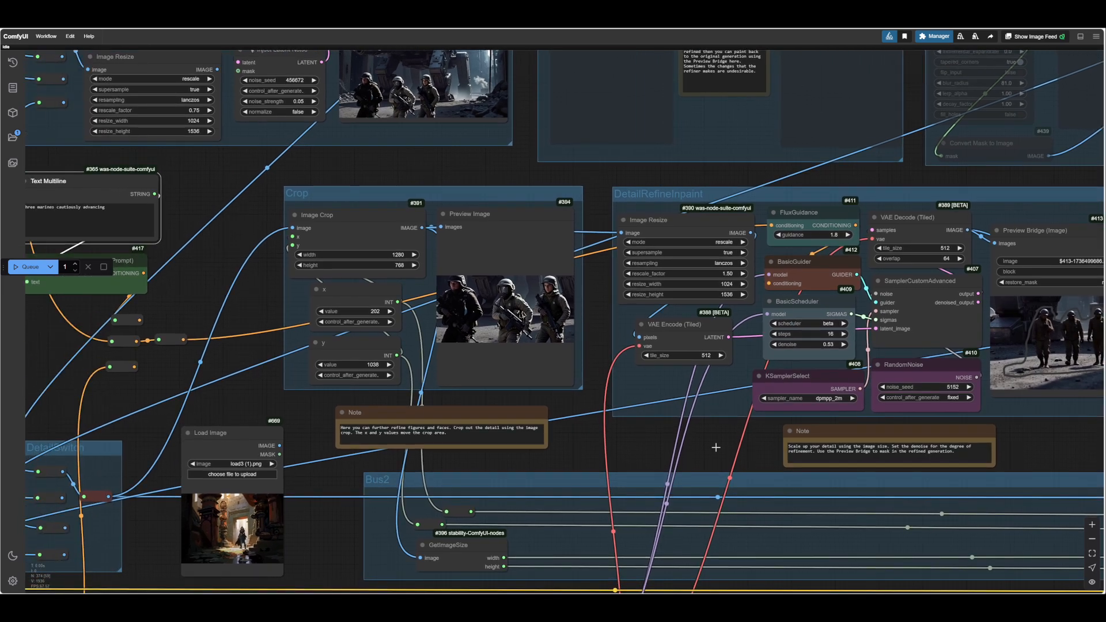
{"action": "scroll", "coordinate": [602, 438], "scroll_direction": "left", "scroll_amount": 15}
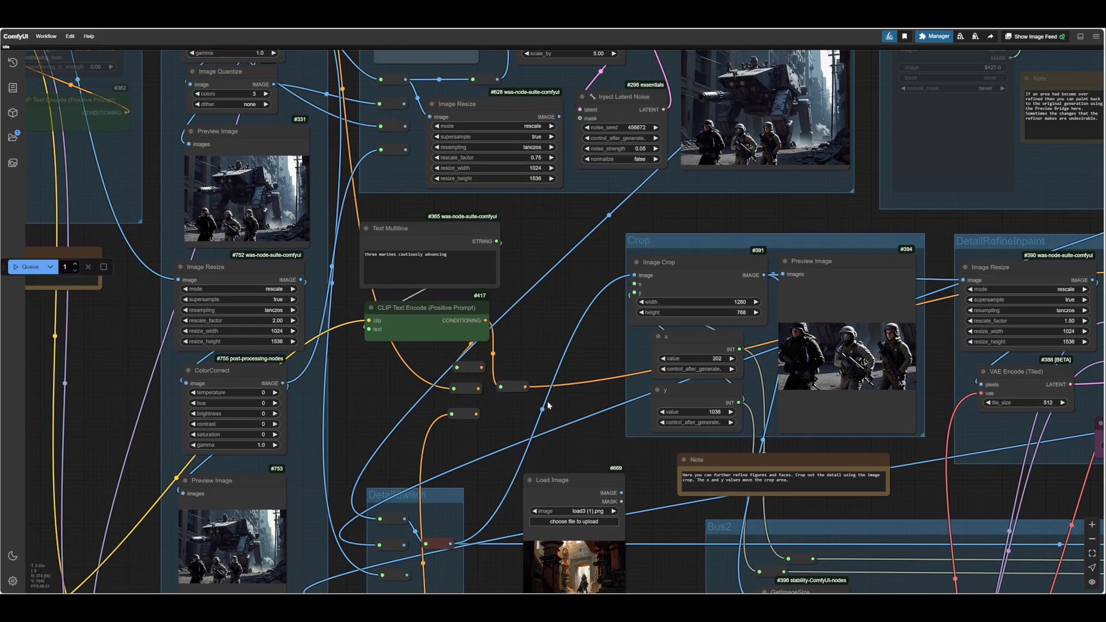
{"action": "scroll", "coordinate": [220, 361], "scroll_direction": "right", "scroll_amount": 15}
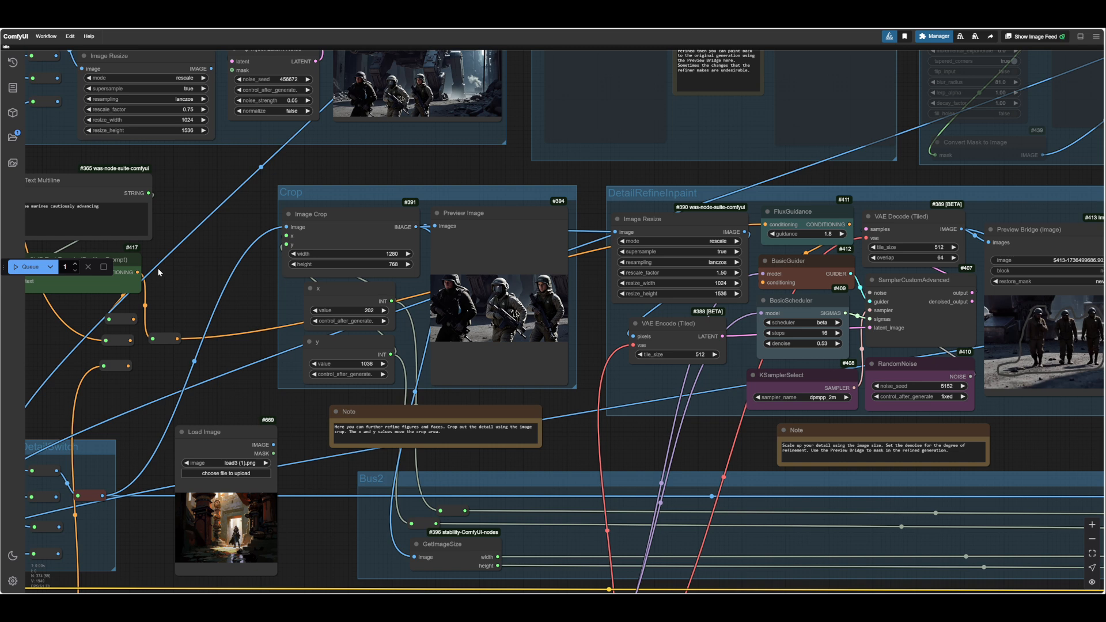
{"action": "left_click", "coordinate": [25, 268]}
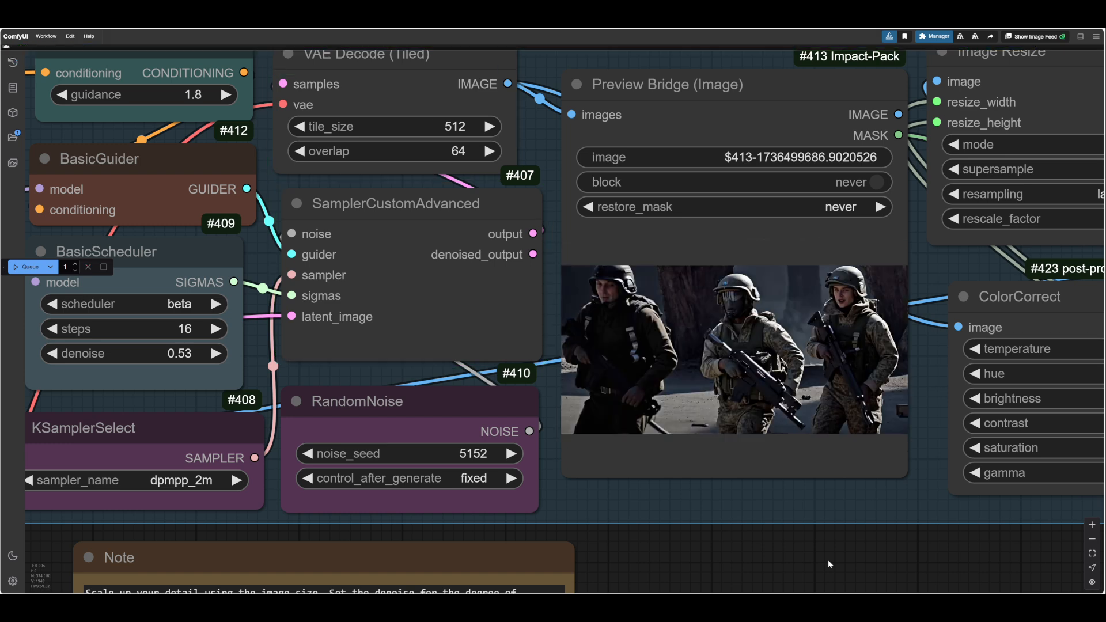
- Mask the three soldiers, including their outlines and weapons, in Preview Bridge #413 with a thicker brush in the mask editor, and save the mask
{"action": "scroll", "coordinate": [813, 377], "scroll_direction": "up", "scroll_amount": 4}
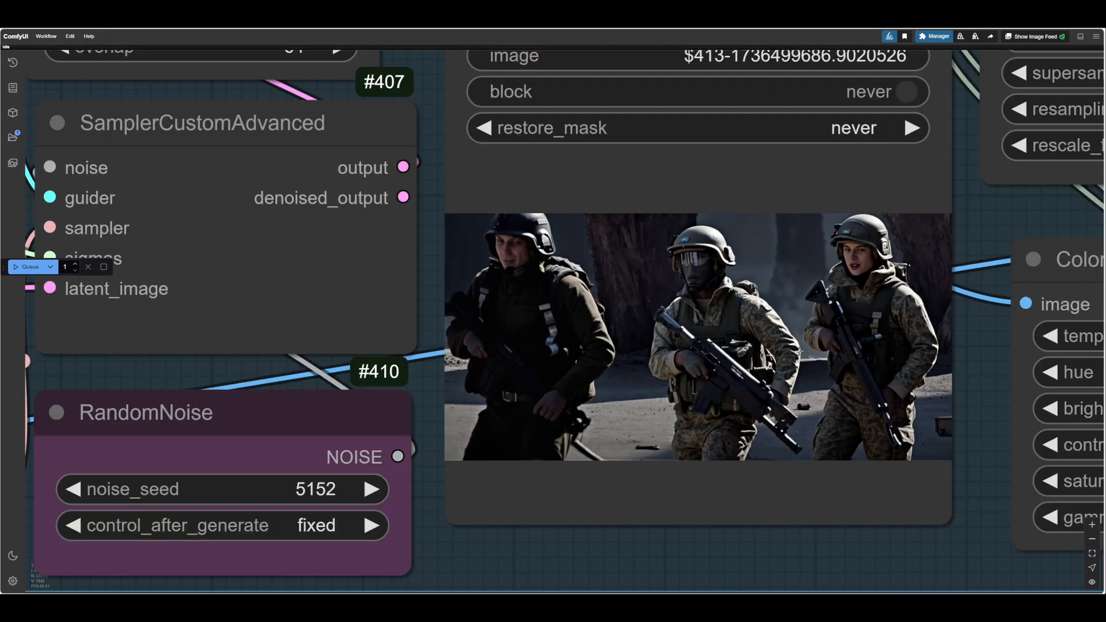
{"action": "scroll", "coordinate": [821, 332], "scroll_direction": "down", "scroll_amount": 5}
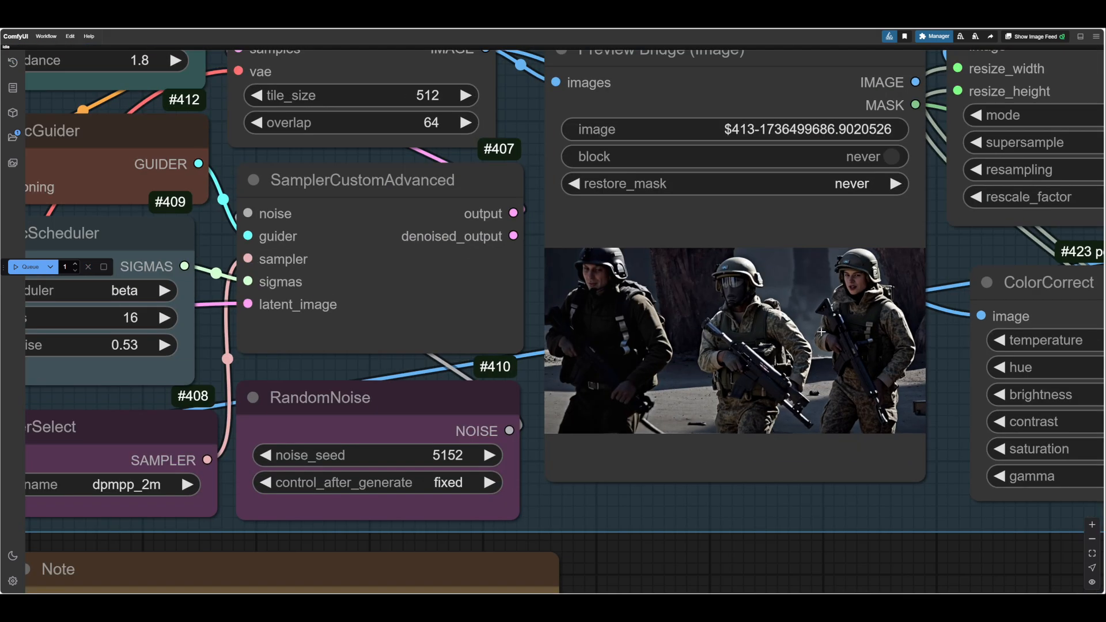
{"action": "right_click", "coordinate": [799, 349]}
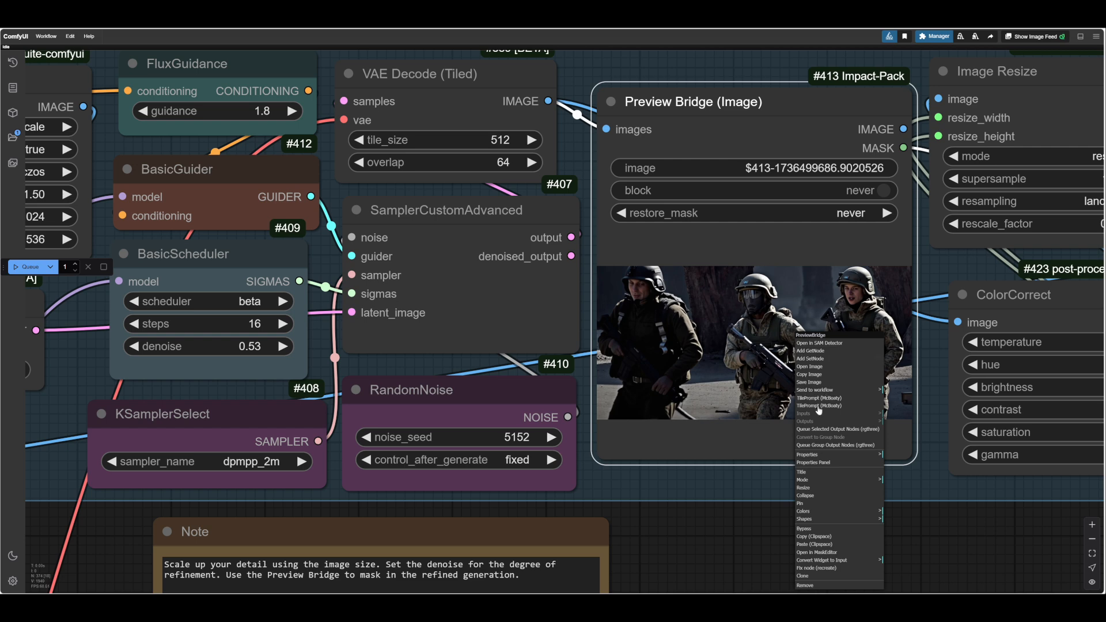
{"action": "left_click", "coordinate": [820, 554]}
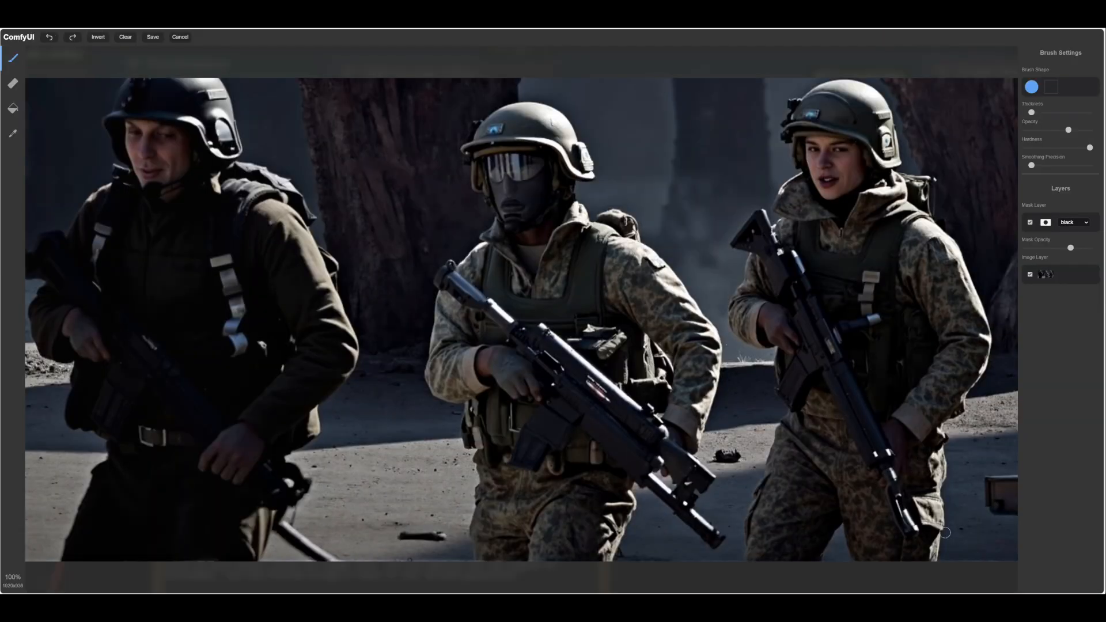
{"action": "left_click_drag", "start_coordinate": [1031, 112], "coordinate": [1048, 111]}
{"action": "mouse_move", "coordinate": [924, 541]}
{"action": "left_mouse_down"}
{"action": "mouse_move", "coordinate": [933, 420]}
{"action": "mouse_move", "coordinate": [963, 291]}
{"action": "mouse_move", "coordinate": [955, 300]}
{"action": "mouse_move", "coordinate": [930, 183]}
{"action": "mouse_move", "coordinate": [901, 164]}
{"action": "mouse_move", "coordinate": [867, 101]}
{"action": "mouse_move", "coordinate": [735, 323]}
{"action": "mouse_move", "coordinate": [782, 349]}
{"action": "mouse_move", "coordinate": [794, 428]}
{"action": "mouse_move", "coordinate": [752, 557]}
{"action": "mouse_move", "coordinate": [705, 542]}
{"action": "mouse_move", "coordinate": [616, 547]}
{"action": "mouse_move", "coordinate": [637, 504]}
{"action": "mouse_move", "coordinate": [676, 523]}
{"action": "mouse_move", "coordinate": [689, 504]}
{"action": "mouse_move", "coordinate": [567, 136]}
{"action": "mouse_move", "coordinate": [516, 118]}
{"action": "mouse_move", "coordinate": [481, 138]}
{"action": "mouse_move", "coordinate": [495, 242]}
{"action": "mouse_move", "coordinate": [448, 279]}
{"action": "mouse_move", "coordinate": [431, 371]}
{"action": "mouse_move", "coordinate": [467, 406]}
{"action": "mouse_move", "coordinate": [481, 547]}
{"action": "mouse_move", "coordinate": [548, 559]}
{"action": "left_mouse_up"}
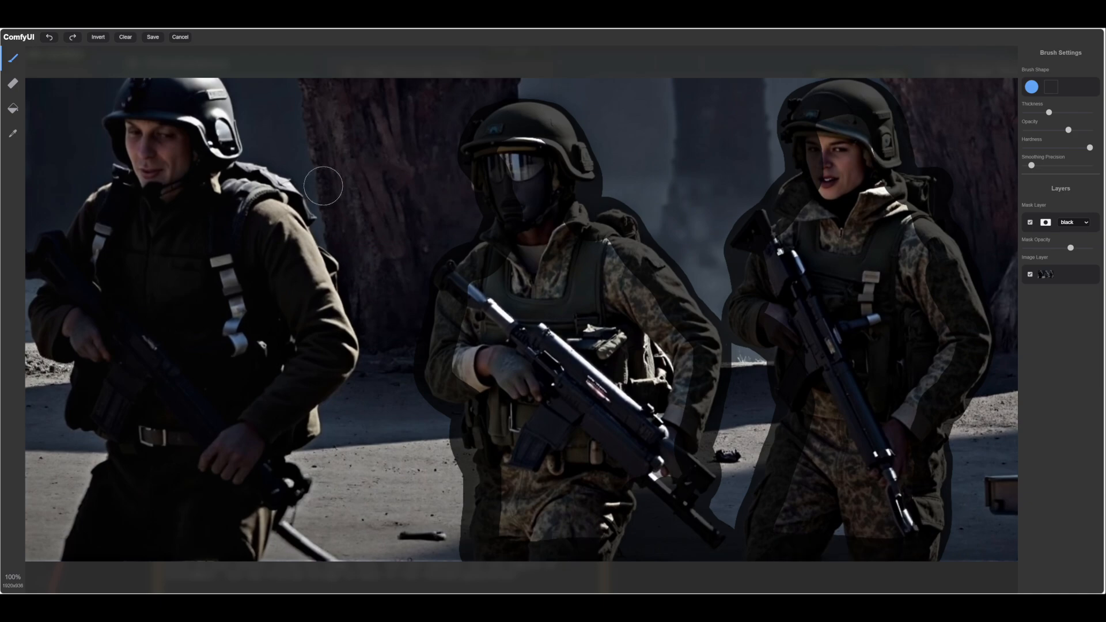
{"action": "left_click_drag", "start_coordinate": [167, 104], "coordinate": [216, 103]}
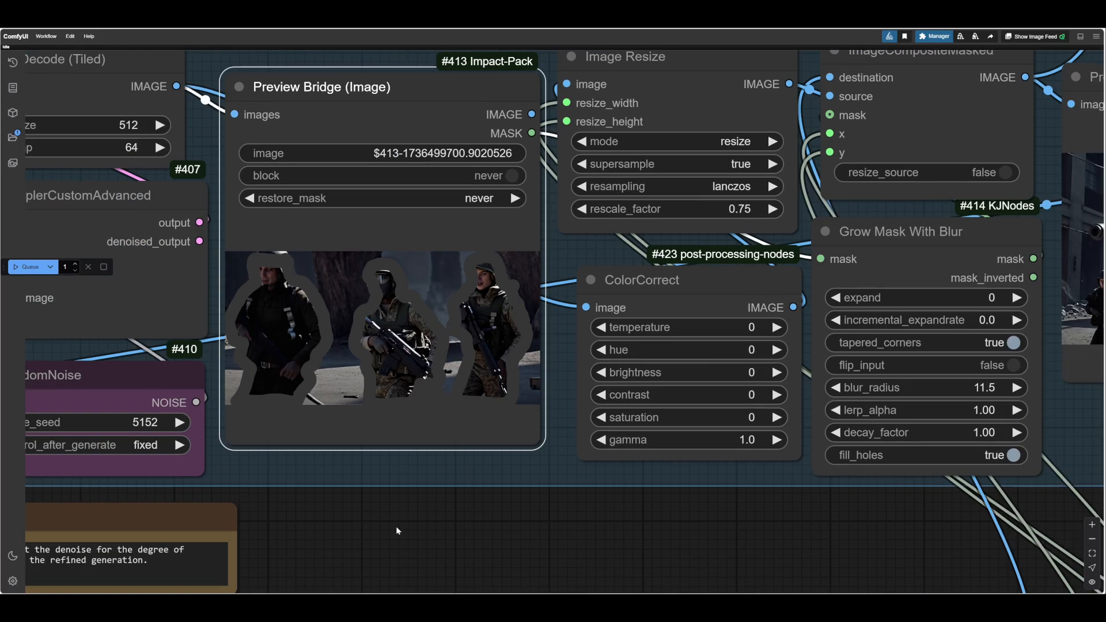
- Examine the refined soldiers in the composited mech scene in Preview Image #403 for detail and blending with the background
{"action": "left_click_drag", "start_coordinate": [1034, 569], "coordinate": [688, 531]}
{"action": "scroll", "coordinate": [922, 193], "scroll_direction": "up", "scroll_amount": 10}
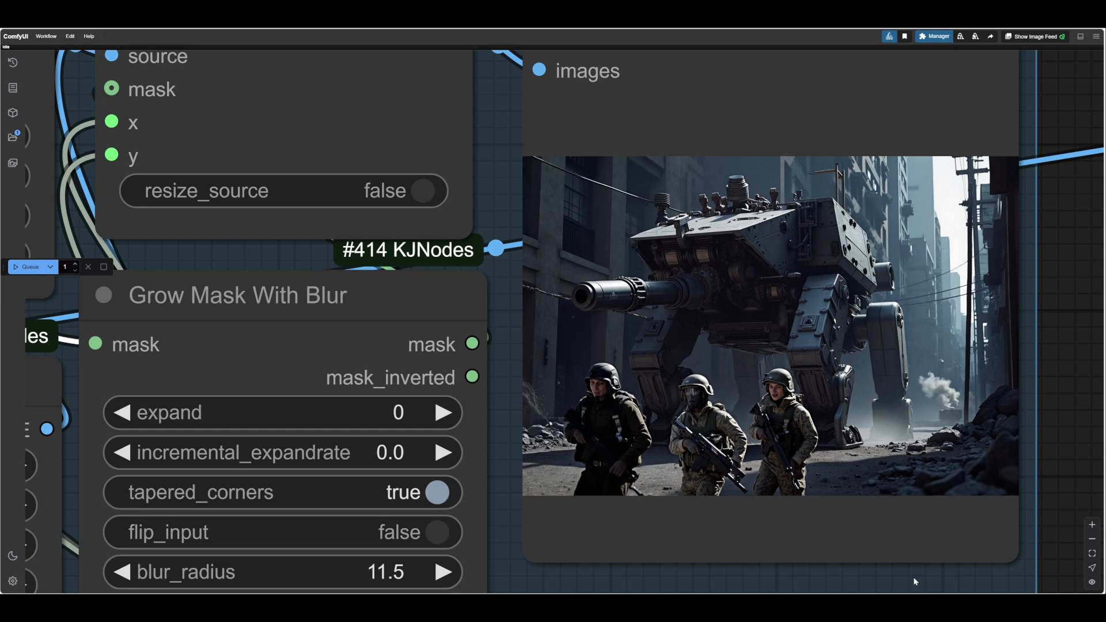
{"action": "left_click_drag", "start_coordinate": [914, 577], "coordinate": [778, 555]}
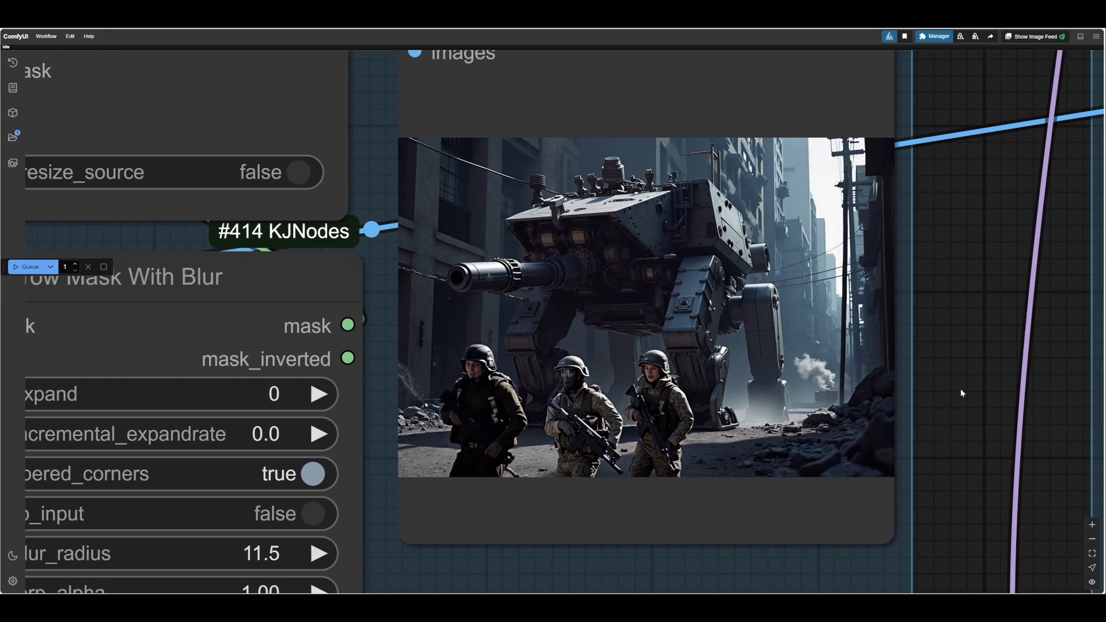
{"action": "scroll", "coordinate": [529, 378], "scroll_direction": "up", "scroll_amount": 9}
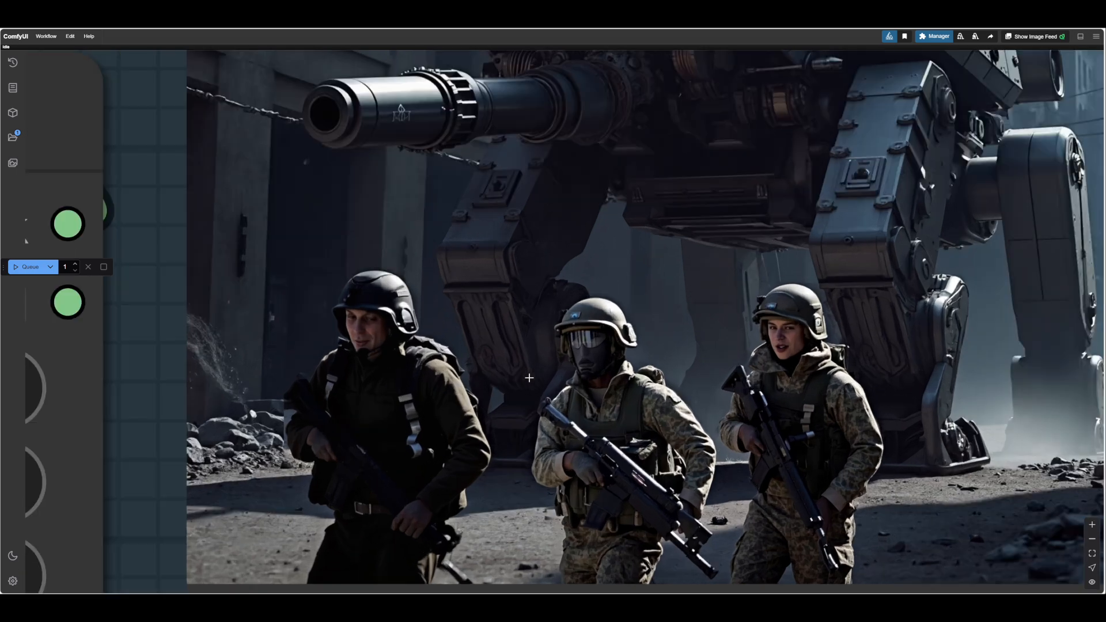
{"action": "scroll", "coordinate": [599, 357], "scroll_direction": "down", "scroll_amount": 1}
{"action": "scroll", "coordinate": [599, 357], "scroll_direction": "down", "scroll_amount": 14}
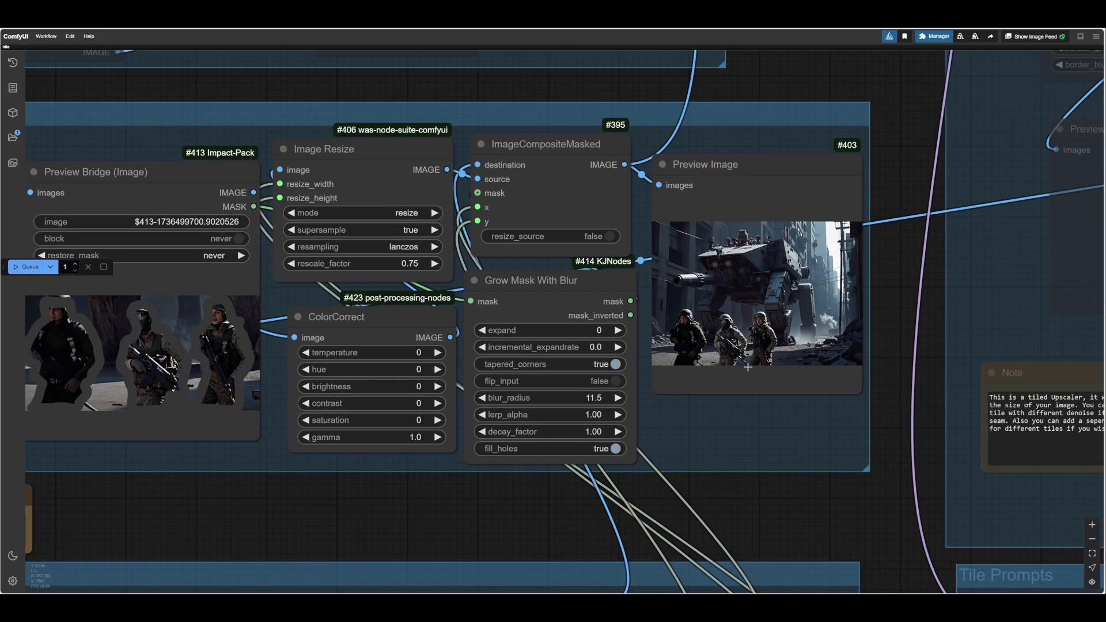
{"action": "scroll", "coordinate": [765, 509], "scroll_direction": "down", "scroll_amount": 3}
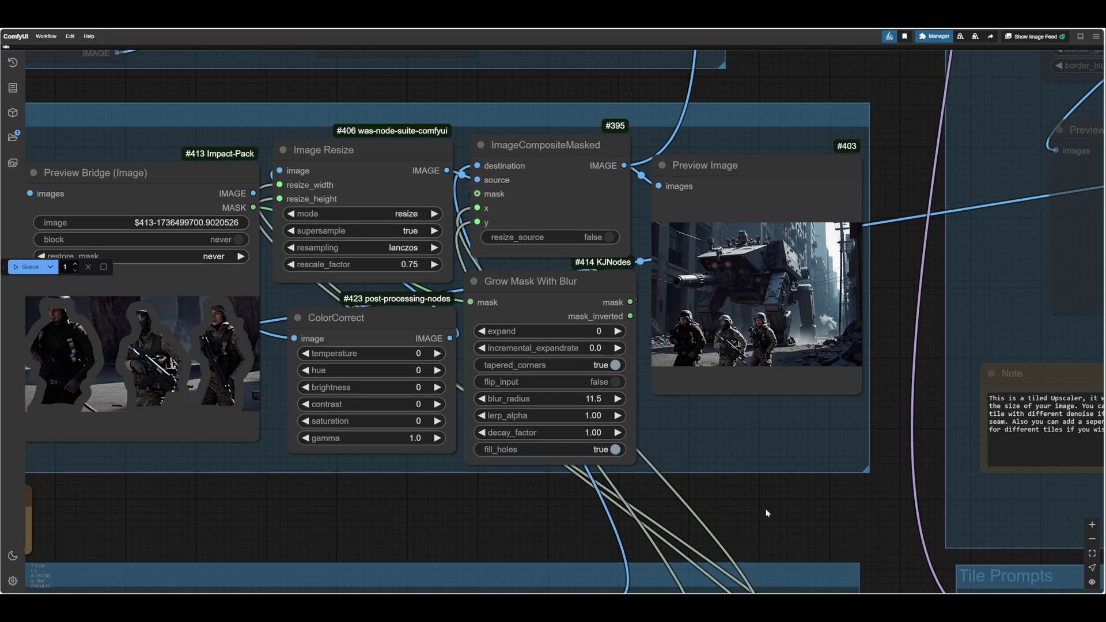
{"action": "scroll", "coordinate": [522, 489], "scroll_direction": "down", "scroll_amount": 4}
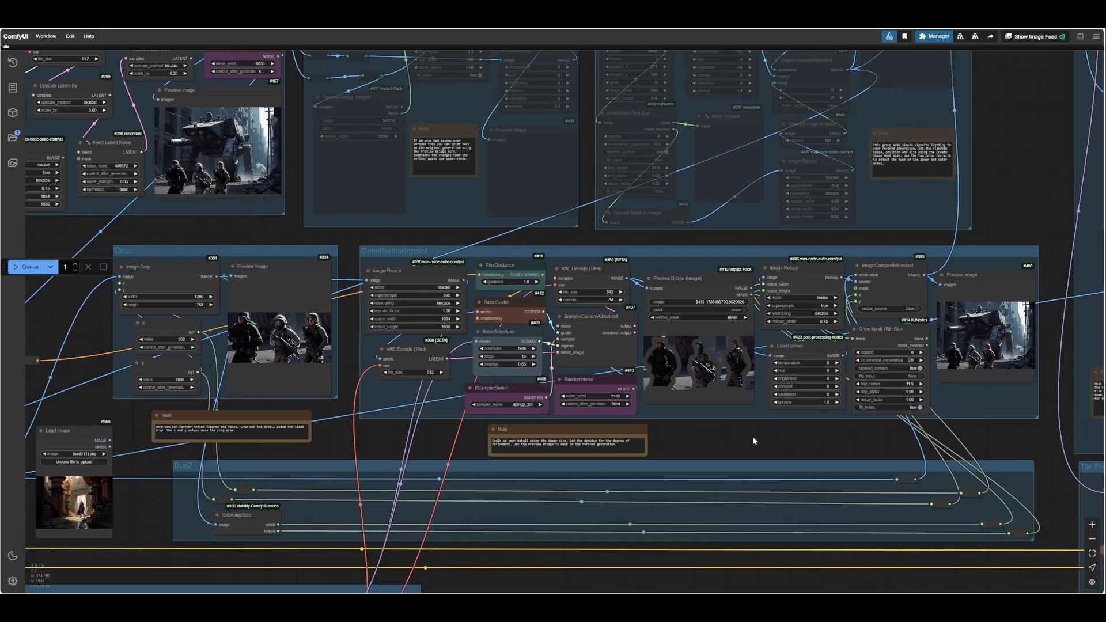
- Load the latest composited mech scene from the ComfyUI app's temp folder into Load Image node #669
{"action": "left_click_drag", "start_coordinate": [752, 437], "coordinate": [989, 389]}
{"action": "left_click_drag", "start_coordinate": [516, 412], "coordinate": [658, 392]}
{"action": "scroll", "coordinate": [490, 469], "scroll_direction": "up", "scroll_amount": 6}
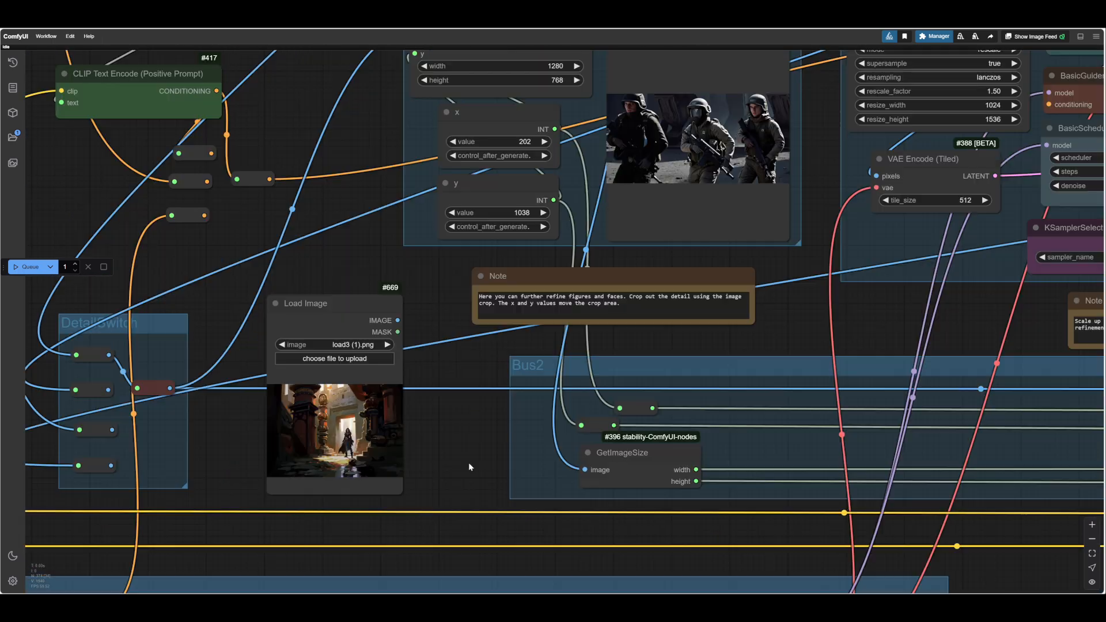
{"action": "left_click_drag", "start_coordinate": [467, 463], "coordinate": [613, 482]}
{"action": "scroll", "coordinate": [606, 479], "scroll_direction": "down", "scroll_amount": 10}
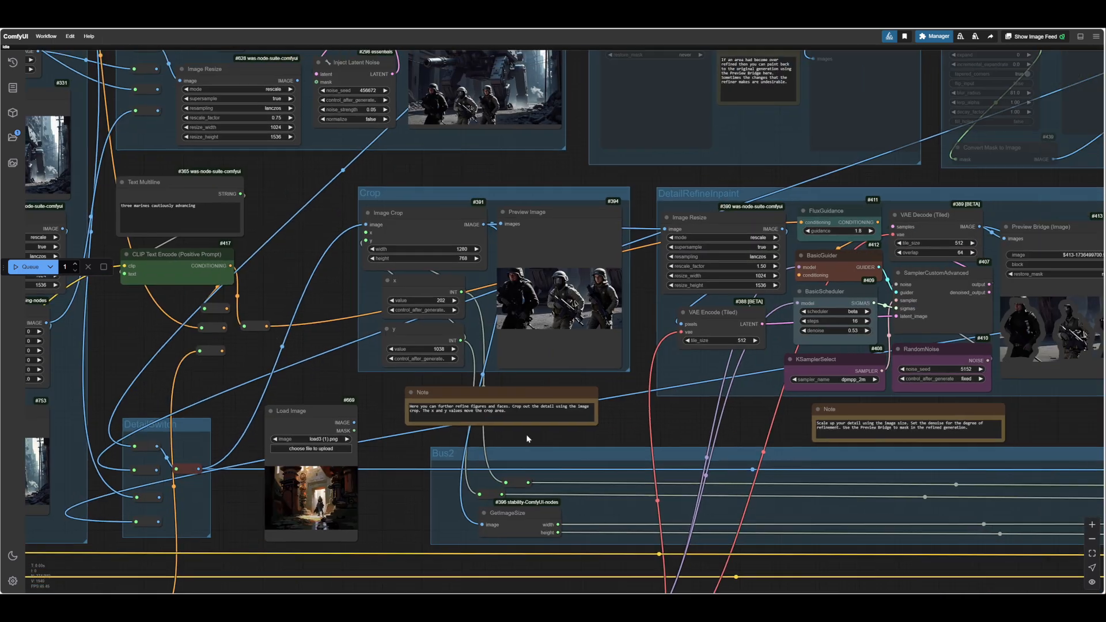
{"action": "scroll", "coordinate": [512, 423], "scroll_direction": "up", "scroll_amount": 6}
{"action": "scroll", "coordinate": [535, 421], "scroll_direction": "up", "scroll_amount": 4}
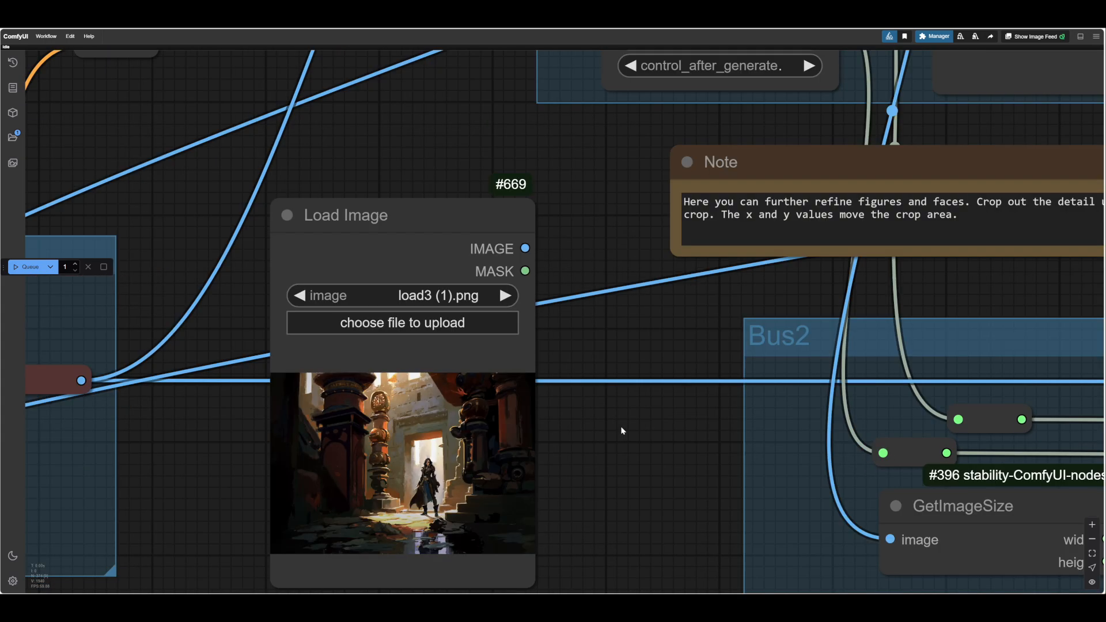
{"action": "left_click", "coordinate": [395, 323]}
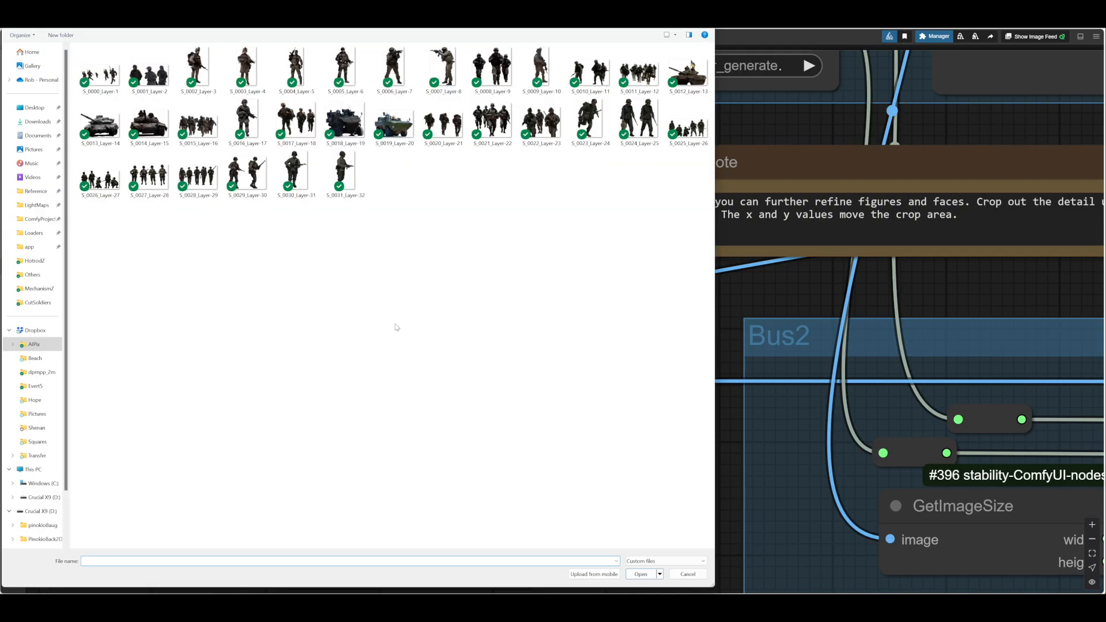
{"action": "left_click", "coordinate": [30, 247]}
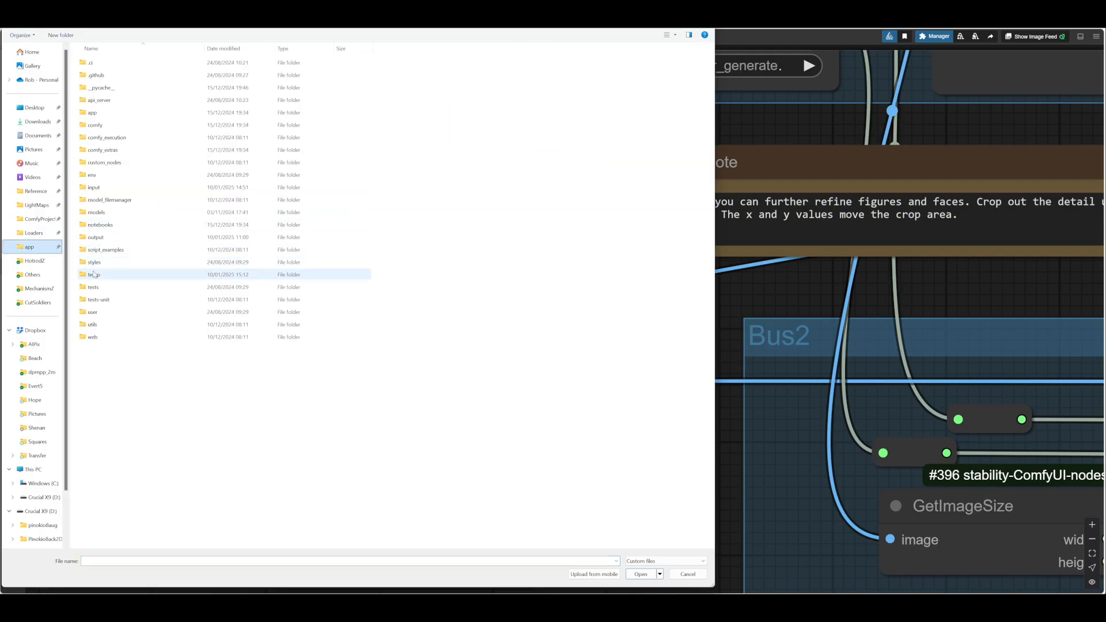
{"action": "double_click", "coordinate": [96, 275]}
{"action": "double_click", "coordinate": [197, 74]}
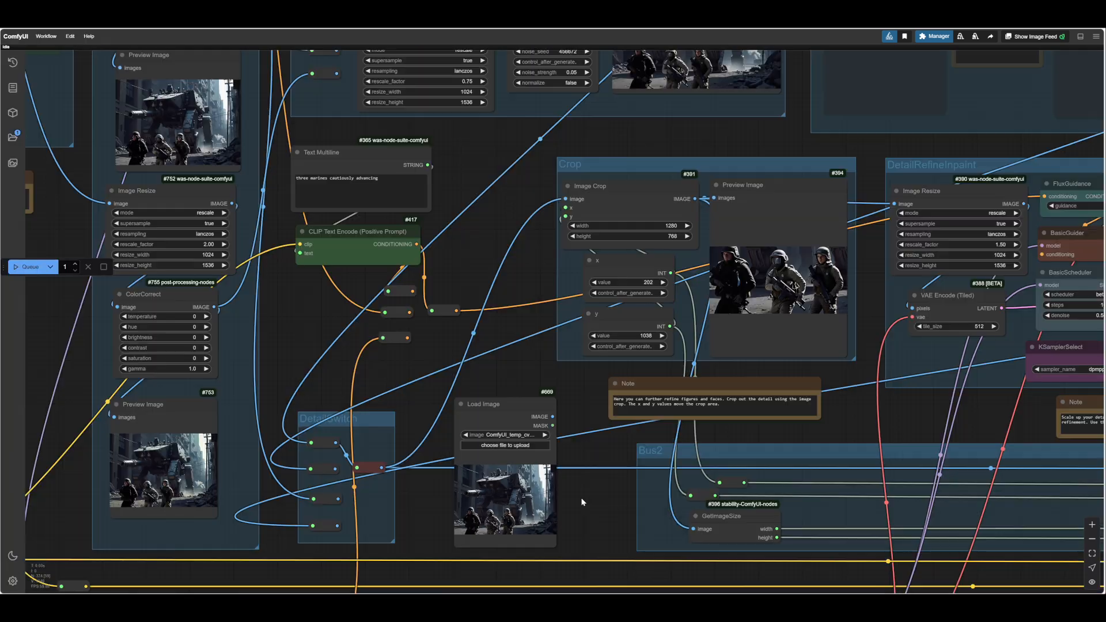
- Connect Load Image #669's IMAGE output to Image Crop's image input, and set the DetailRefineInpaint group's nodes to never
{"action": "left_click_drag", "start_coordinate": [530, 369], "coordinate": [452, 378]}
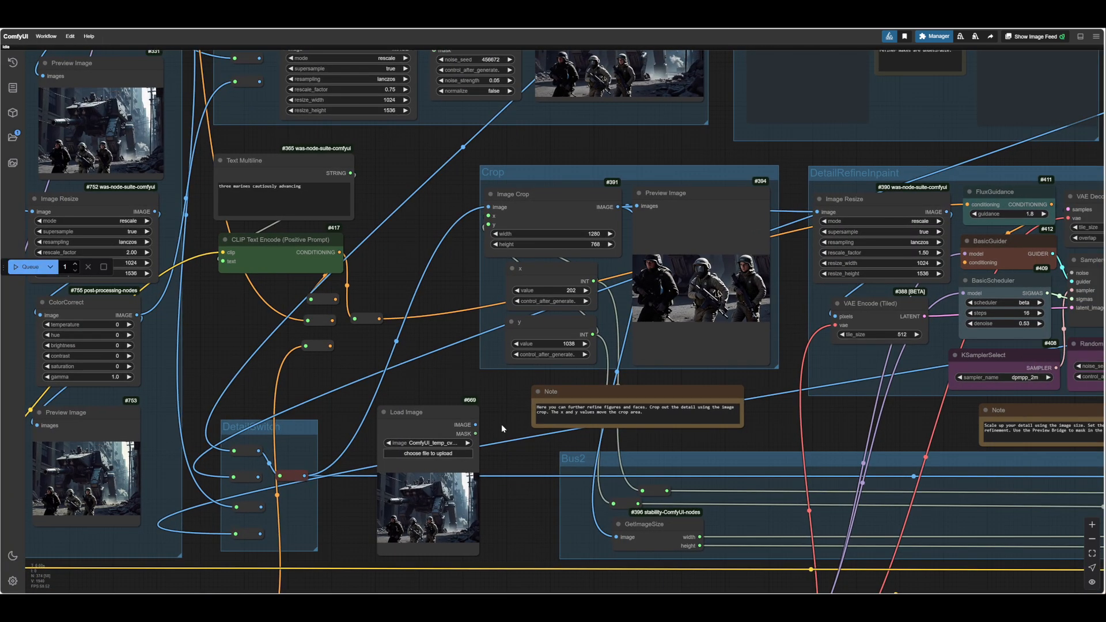
{"action": "scroll", "coordinate": [402, 246], "scroll_direction": "down", "scroll_amount": 2}
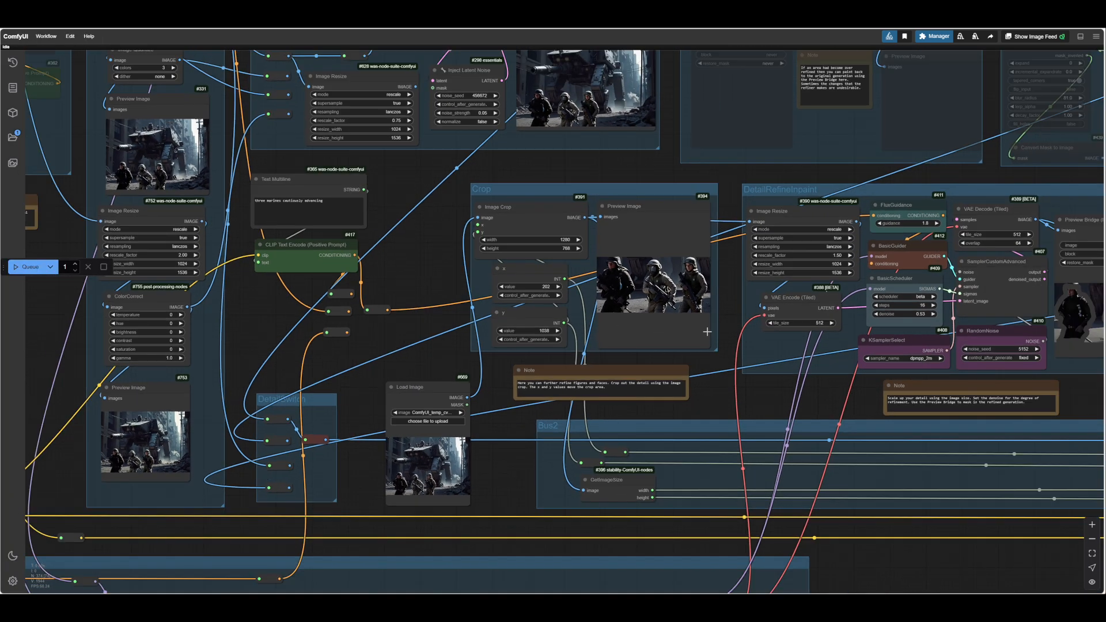
{"action": "right_click", "coordinate": [763, 344]}
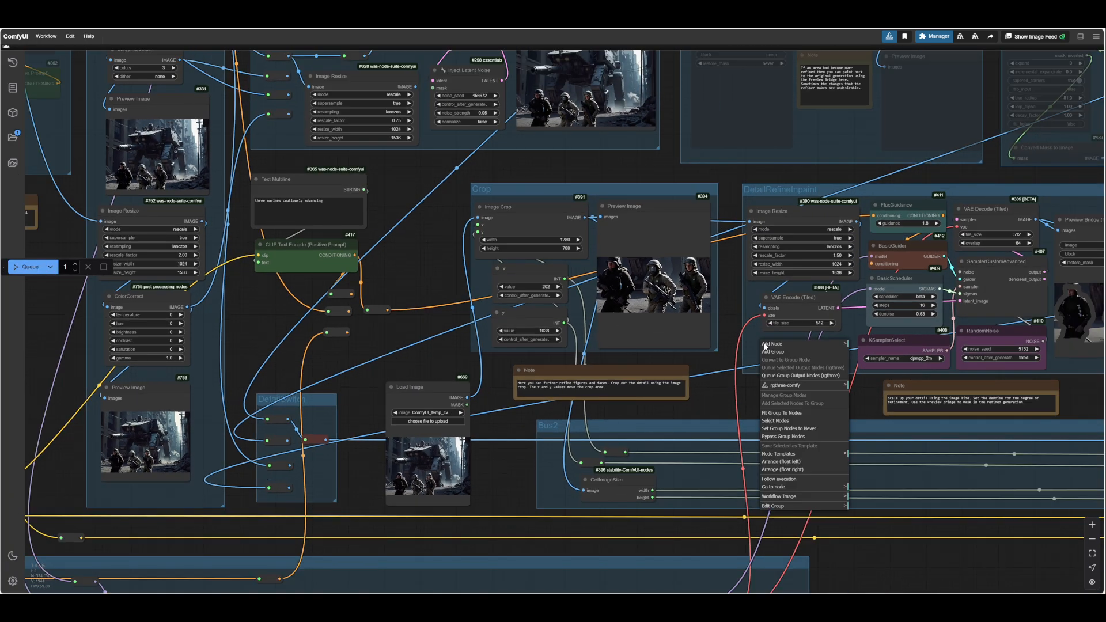
{"action": "left_click", "coordinate": [787, 428]}
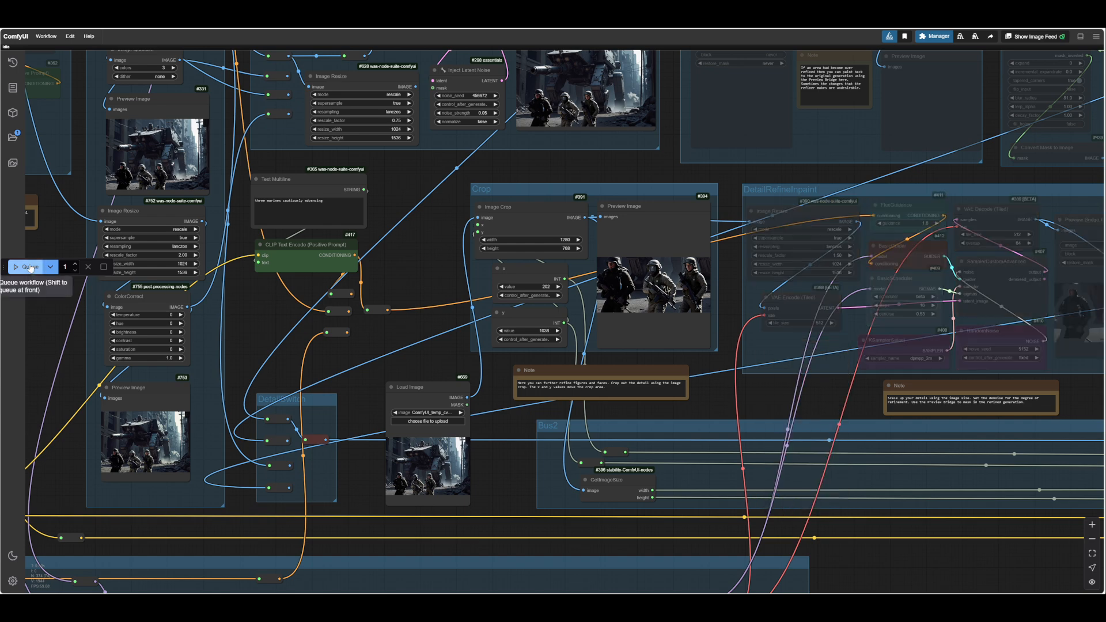
- Frame the first soldier's face with Image Crop width and height 256, x 292 and y 999, and queue the workflow
{"action": "scroll", "coordinate": [685, 276], "scroll_direction": "up", "scroll_amount": 9}
{"action": "scroll", "coordinate": [668, 302], "scroll_direction": "up", "scroll_amount": 4}
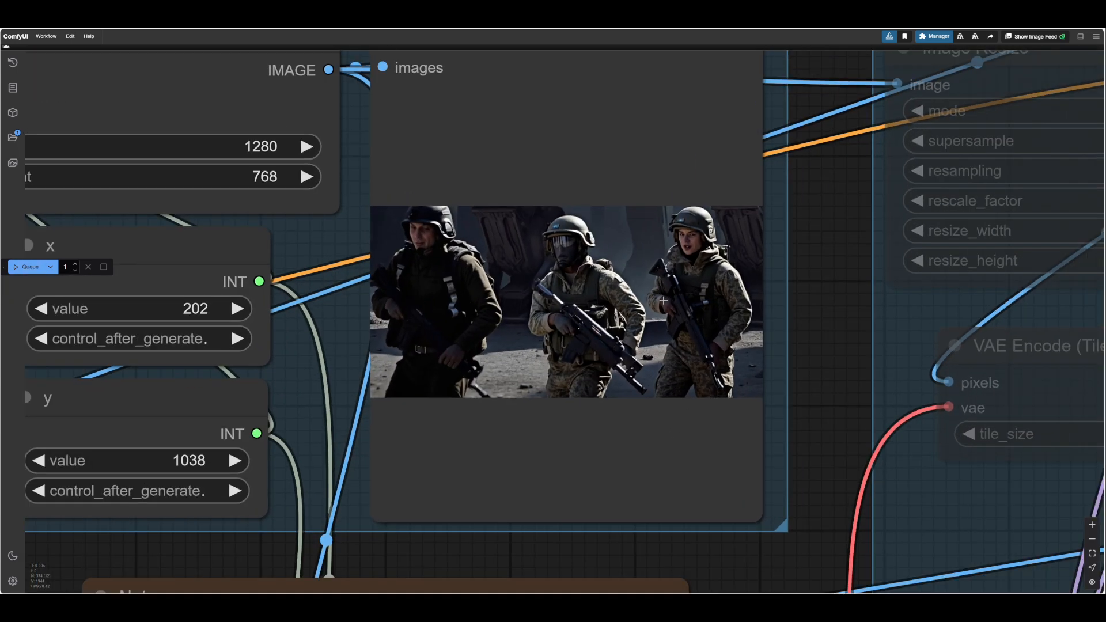
{"action": "scroll", "coordinate": [663, 300], "scroll_direction": "down", "scroll_amount": 2}
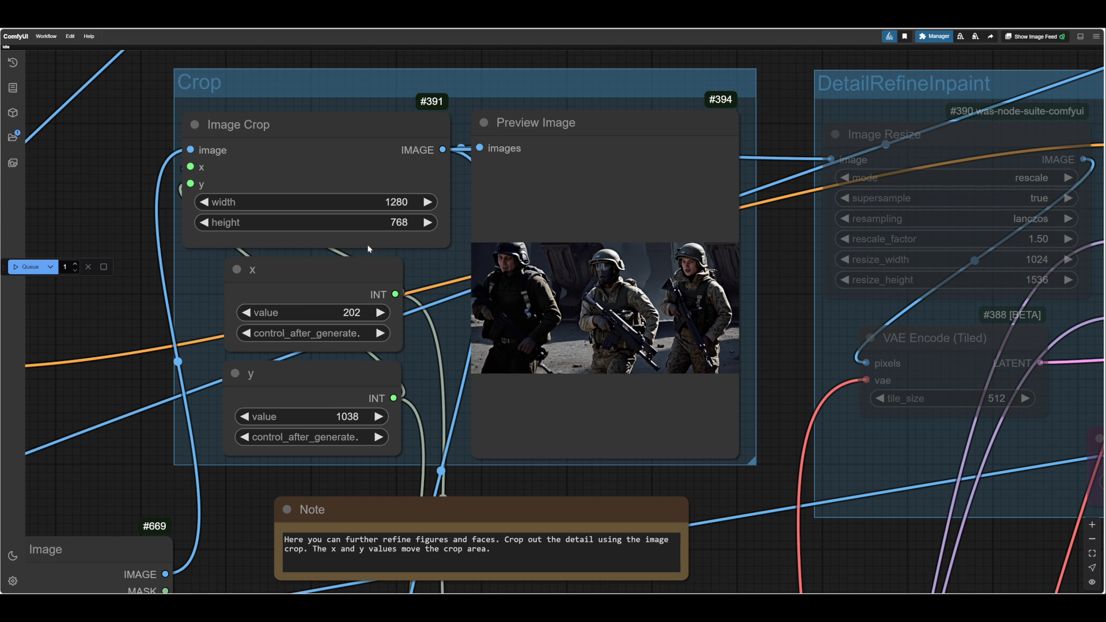
{"action": "left_click", "coordinate": [383, 203]}
{"action": "type", "text": "256"}
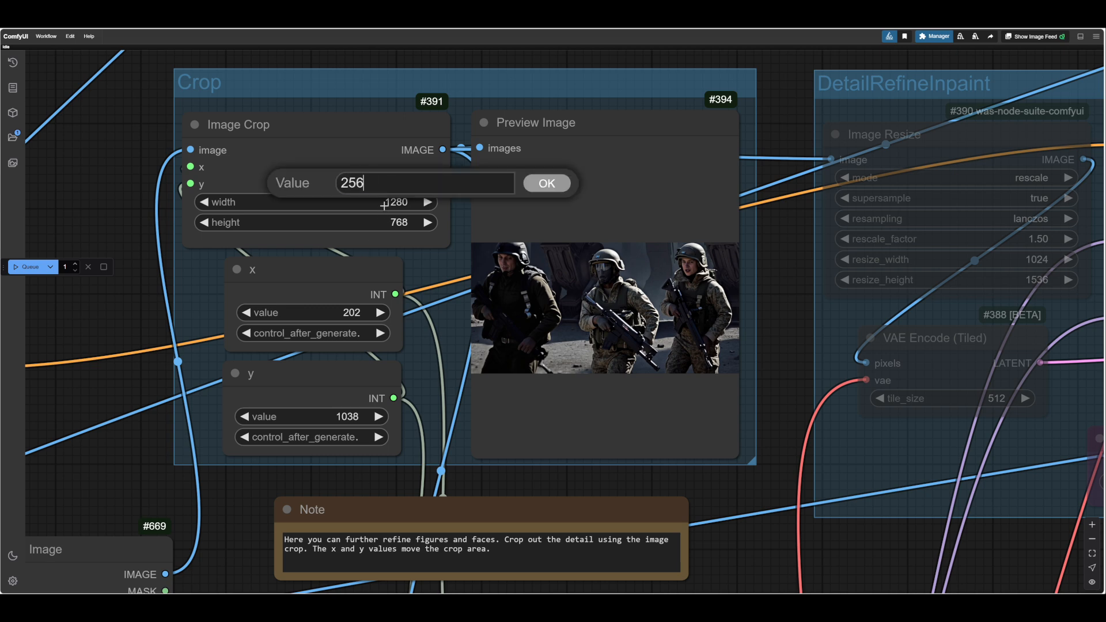
{"action": "key", "text": "Return"}
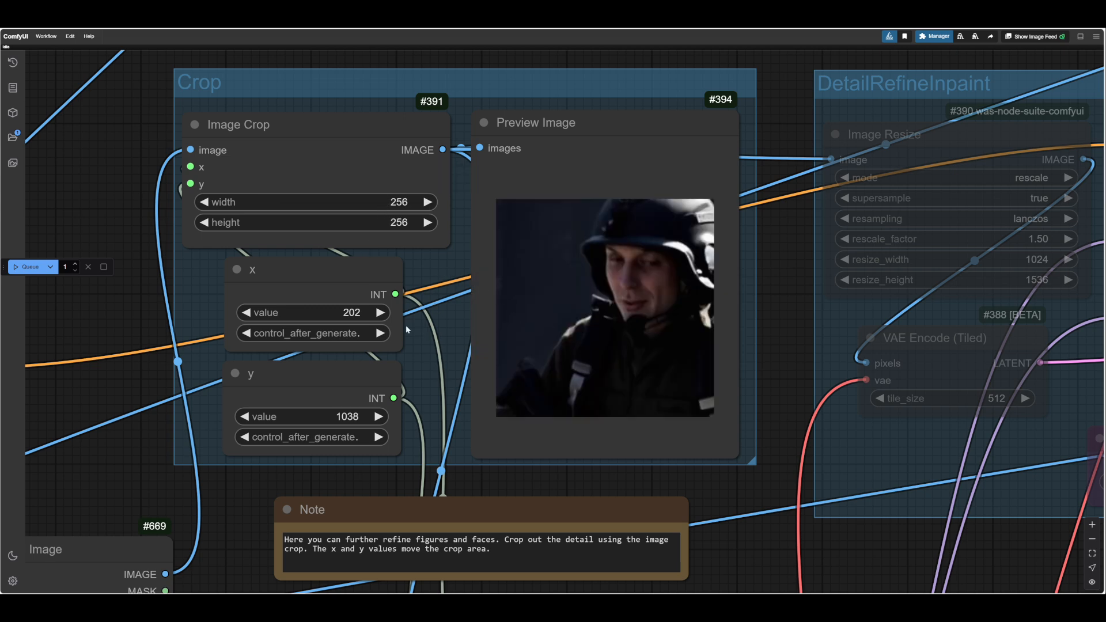
{"action": "left_click", "coordinate": [34, 267]}
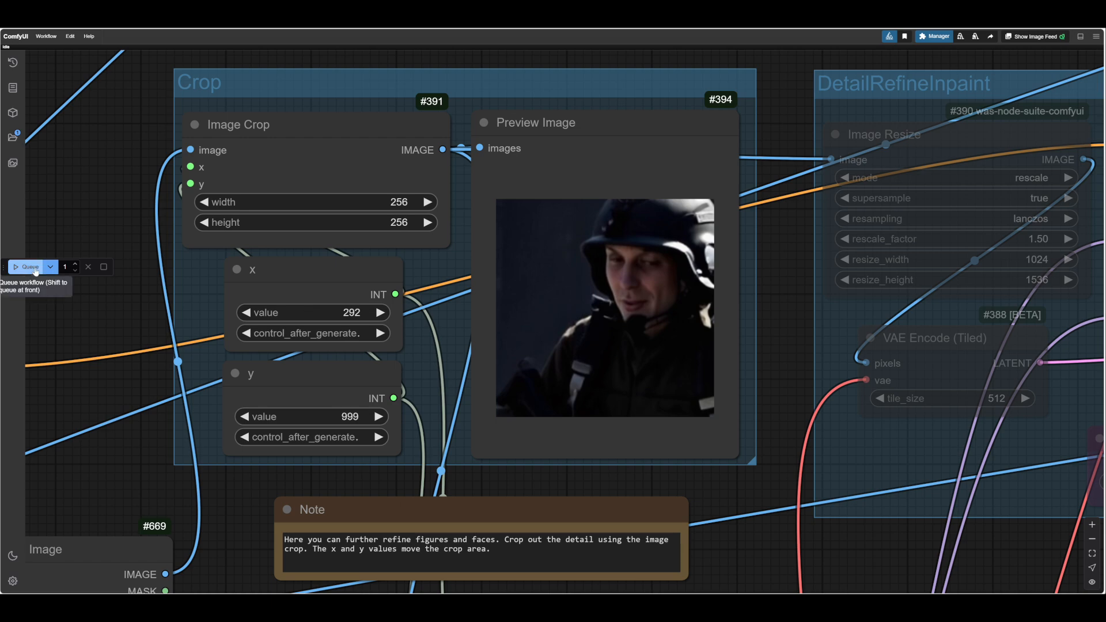
- Change the prompt in Text Multiline node #365 to "soldier cautiously advancing, helmet"
{"action": "scroll", "coordinate": [663, 465], "scroll_direction": "down", "scroll_amount": 5}
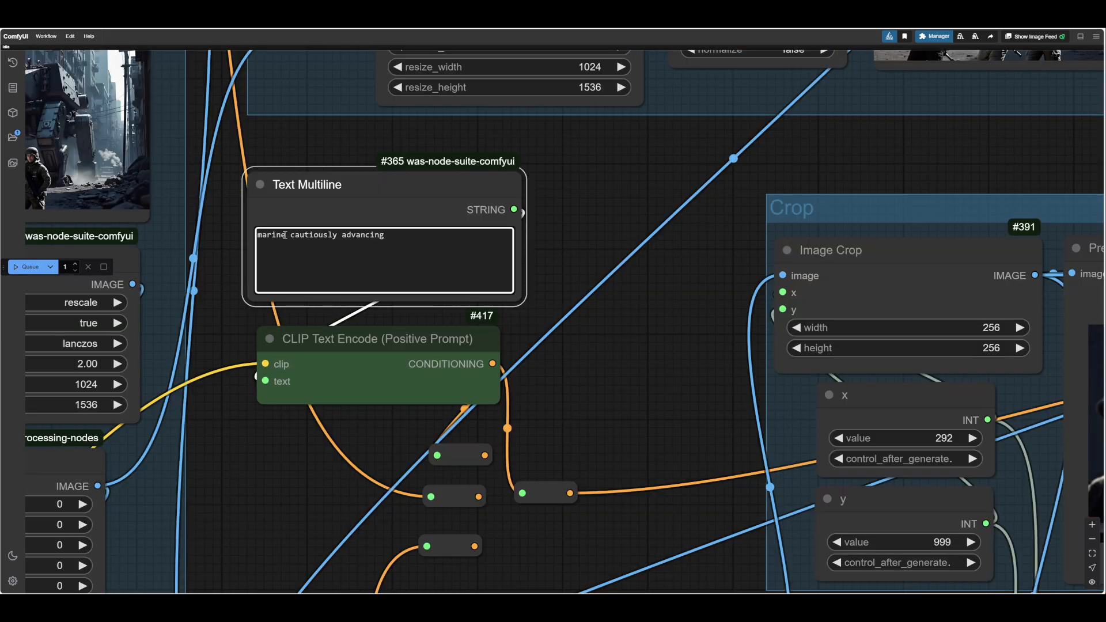
{"action": "left_click_drag", "start_coordinate": [288, 235], "coordinate": [257, 235]}
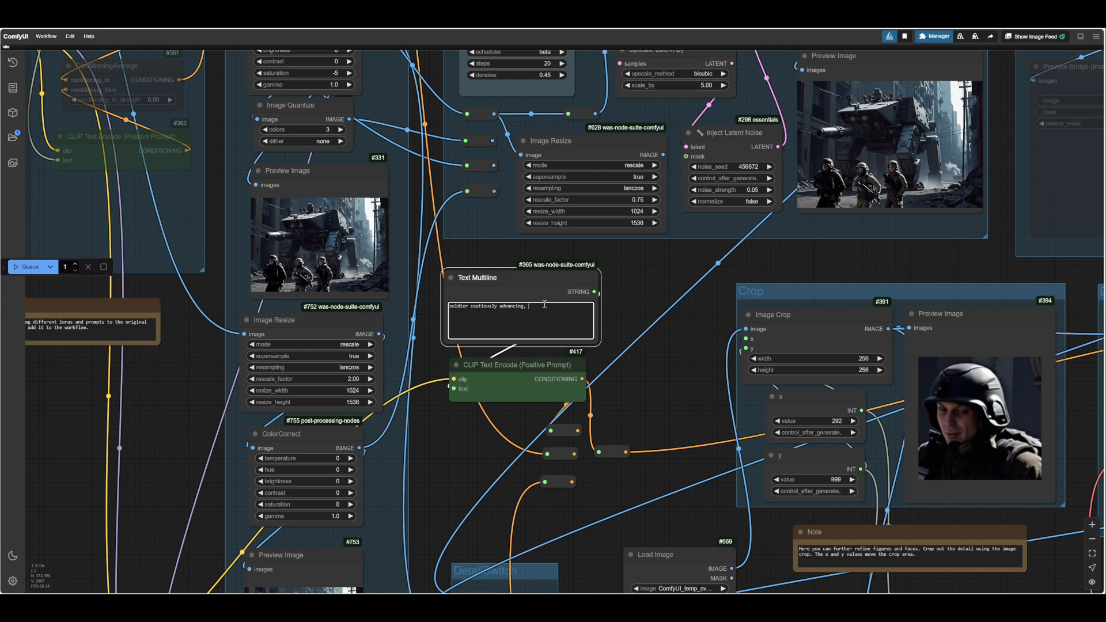
{"action": "type", "text": "helmet"}
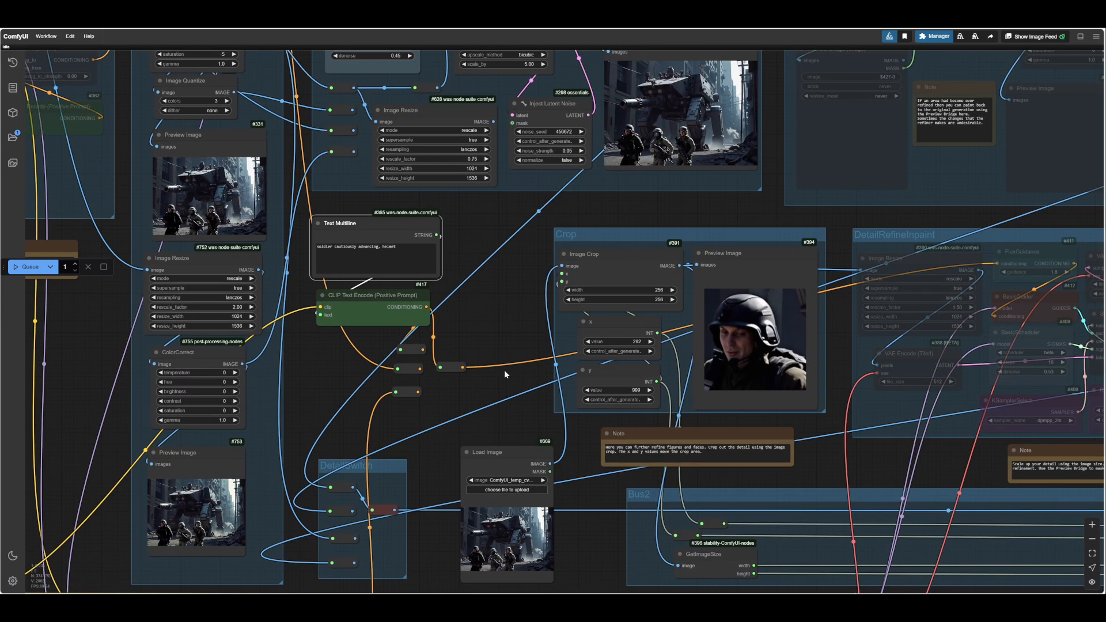
- Set the DetailRefineInpaint group's nodes to always
{"action": "left_click_drag", "start_coordinate": [504, 374], "coordinate": [78, 375]}
{"action": "right_click", "coordinate": [464, 403]}
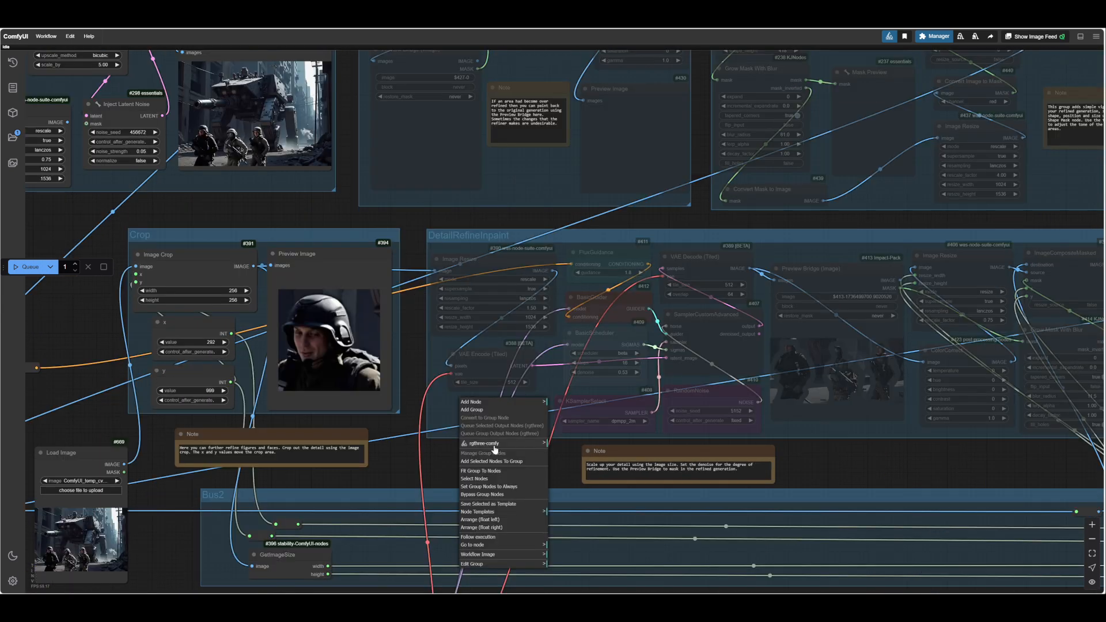
{"action": "left_click", "coordinate": [489, 487]}
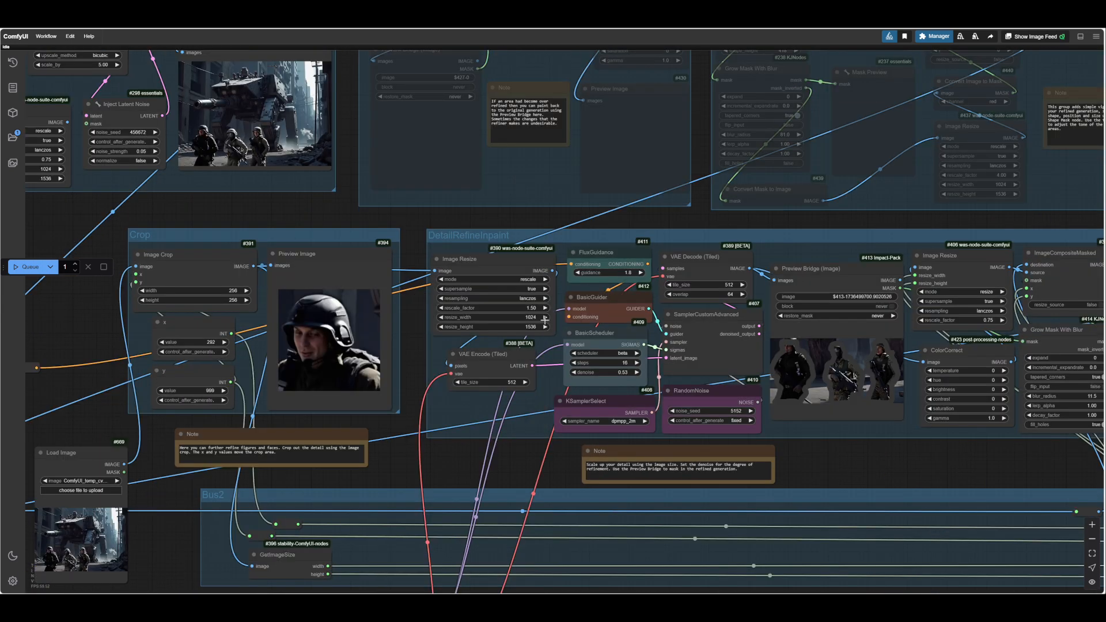
- Set Image Resize #390's rescale_factor to 3 and FluxGuidance #411's guidance to 2.4, and queue the workflow
{"action": "left_click", "coordinate": [529, 308]}
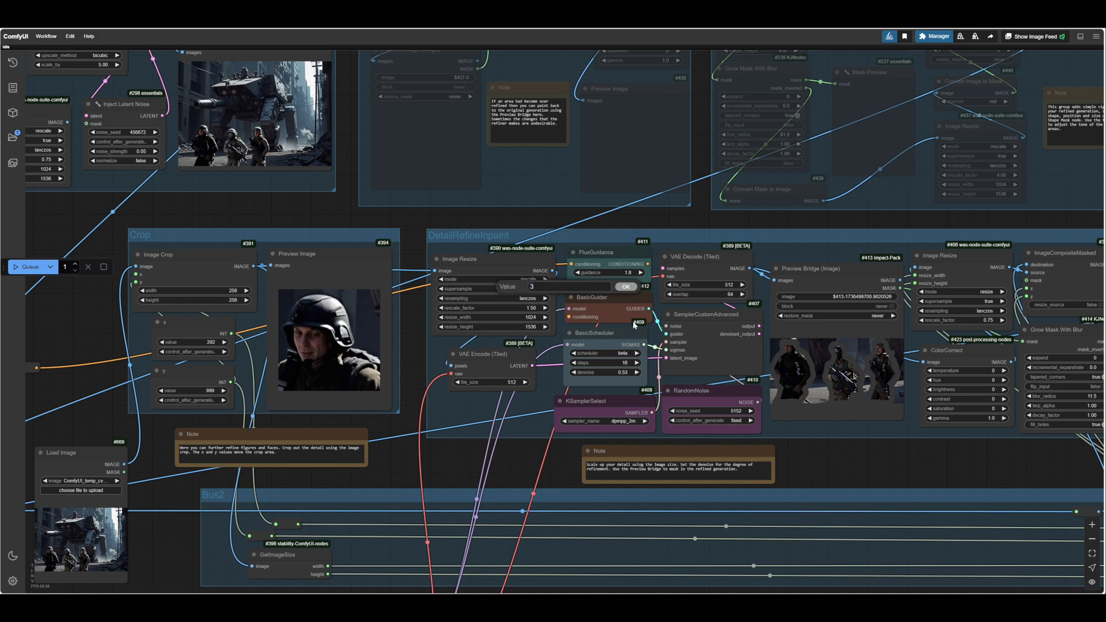
{"action": "key", "text": "Return"}
{"action": "left_click_drag", "start_coordinate": [847, 471], "coordinate": [793, 476]}
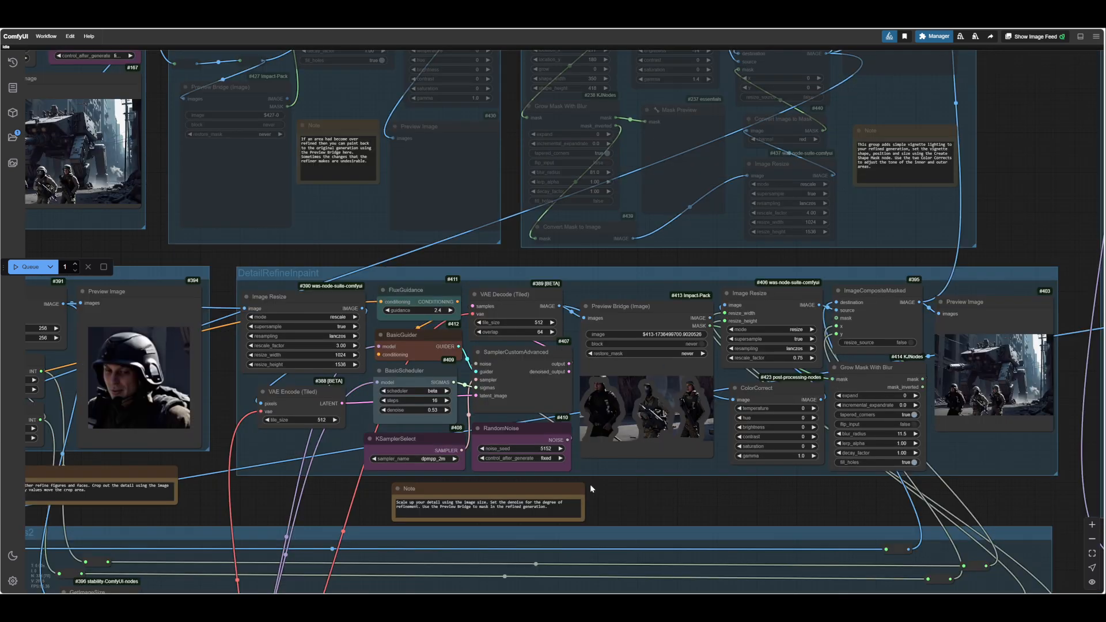
{"action": "left_click", "coordinate": [29, 267]}
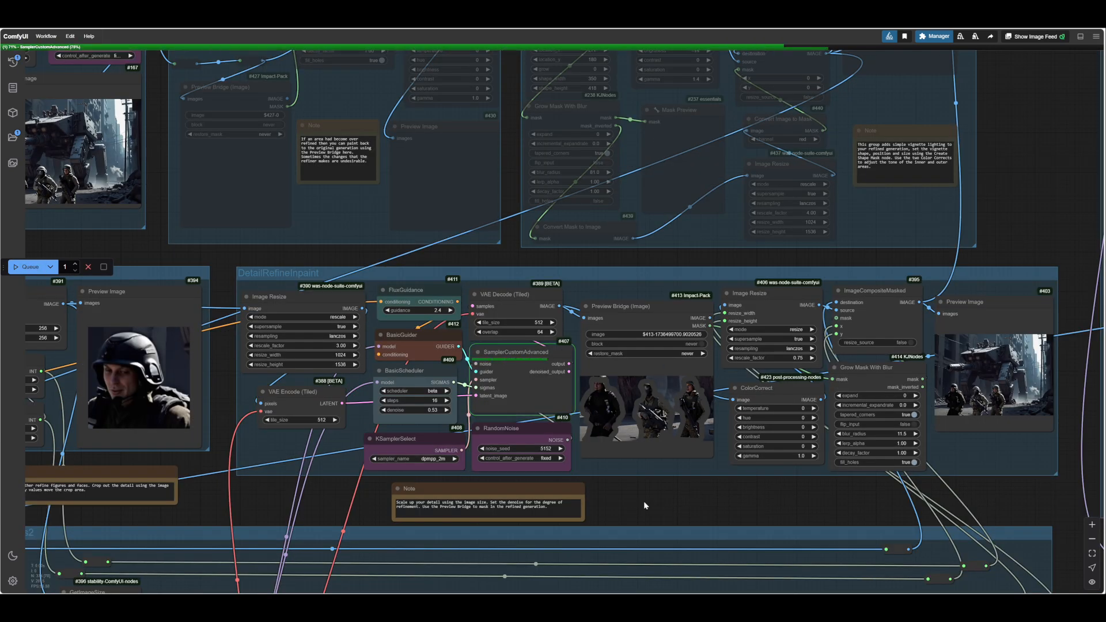
- Paint a mask outline around the first soldier's face and helmet rim in Preview Bridge #413 and save it
{"action": "scroll", "coordinate": [668, 426], "scroll_direction": "up", "scroll_amount": 7}
{"action": "scroll", "coordinate": [654, 408], "scroll_direction": "up", "scroll_amount": 2}
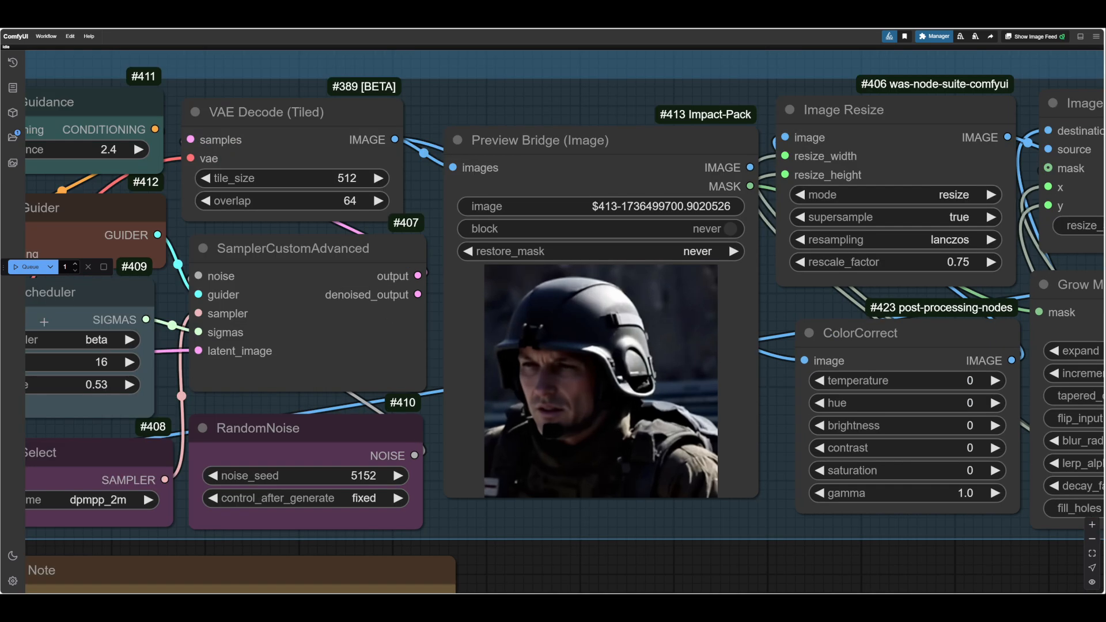
{"action": "right_click", "coordinate": [606, 406]}
{"action": "left_click", "coordinate": [634, 477]}
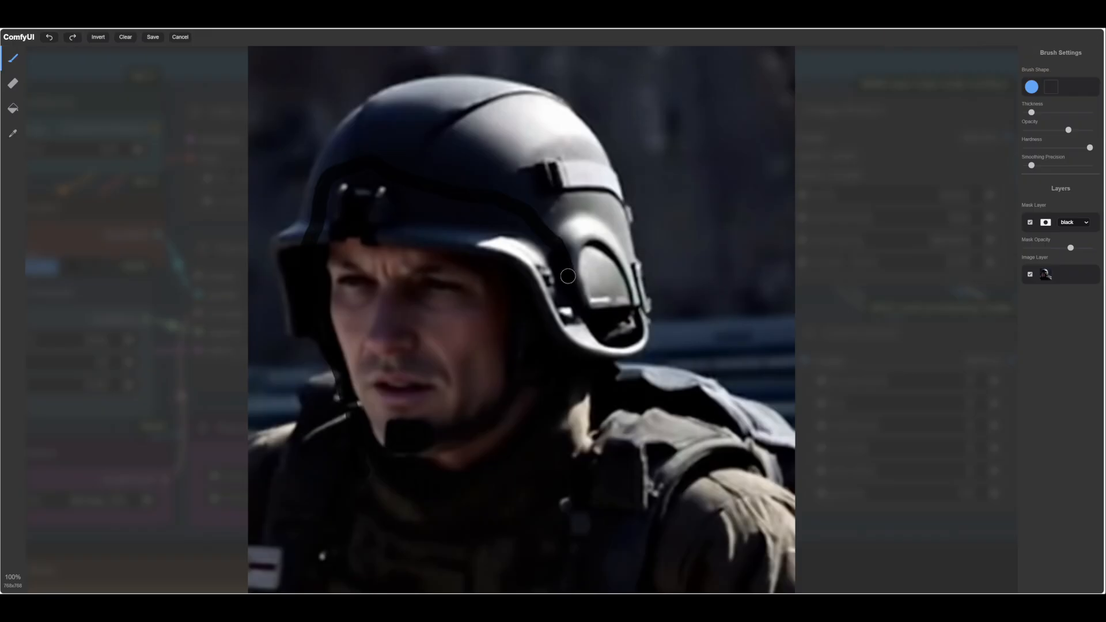
{"action": "mouse_move", "coordinate": [583, 293]}
{"action": "left_mouse_down"}
{"action": "mouse_move", "coordinate": [639, 309]}
{"action": "mouse_move", "coordinate": [643, 342]}
{"action": "mouse_move", "coordinate": [621, 361]}
{"action": "left_mouse_up"}
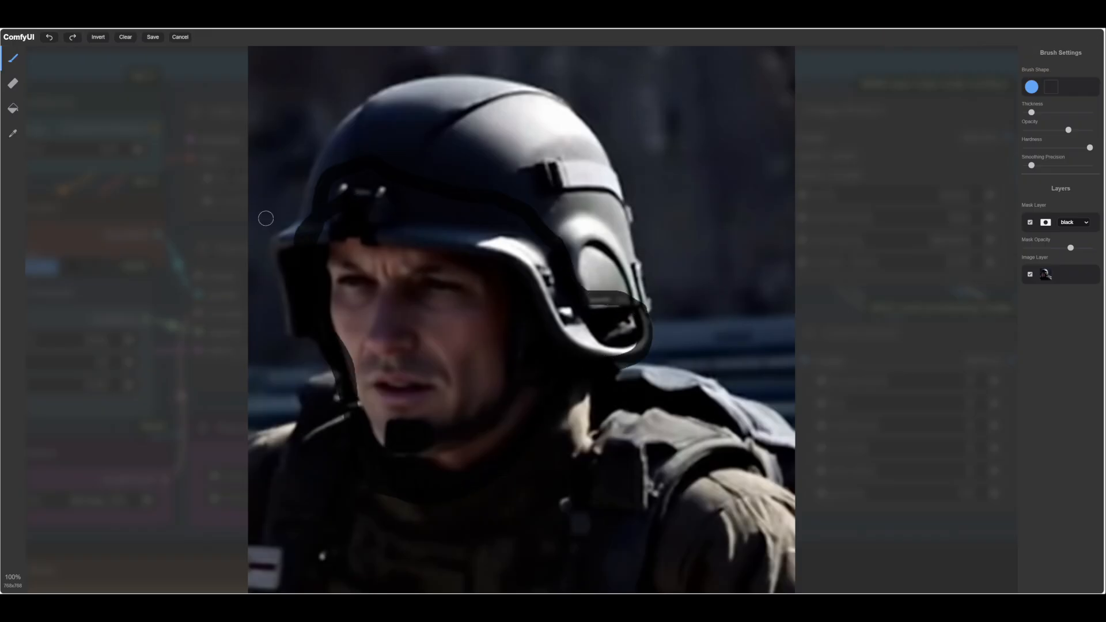
{"action": "left_click", "coordinate": [152, 37]}
- Queue the workflow and check the first soldier's face in the composite in Preview Image #403
{"action": "left_click_drag", "start_coordinate": [789, 516], "coordinate": [466, 504]}
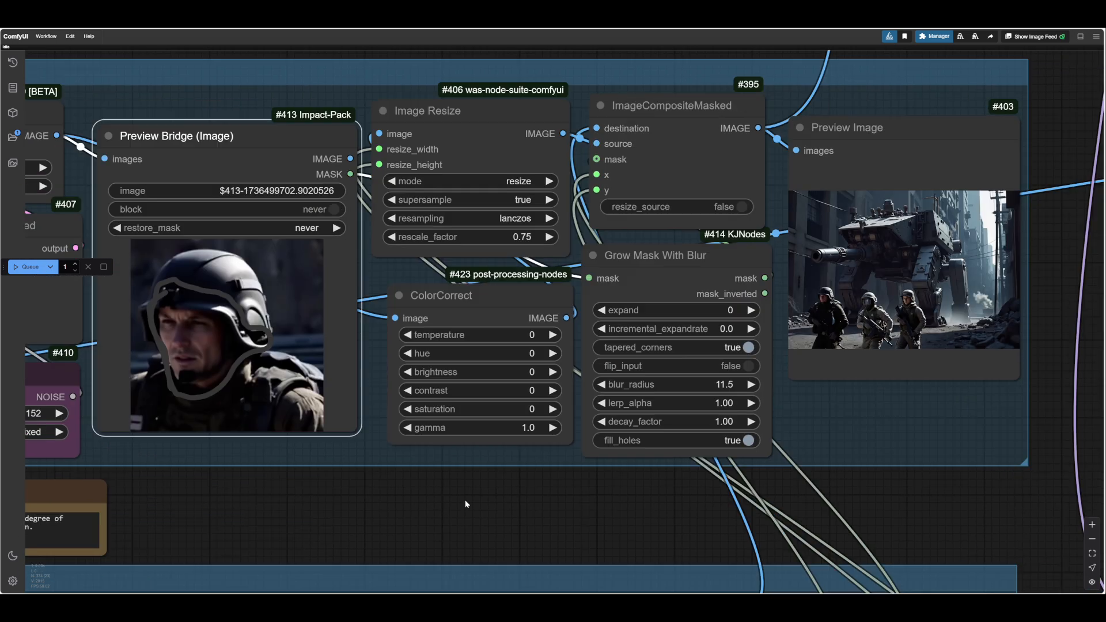
{"action": "left_click_drag", "start_coordinate": [861, 505], "coordinate": [454, 459]}
{"action": "scroll", "coordinate": [416, 263], "scroll_direction": "up", "scroll_amount": 17}
{"action": "scroll", "coordinate": [349, 286], "scroll_direction": "up", "scroll_amount": 2}
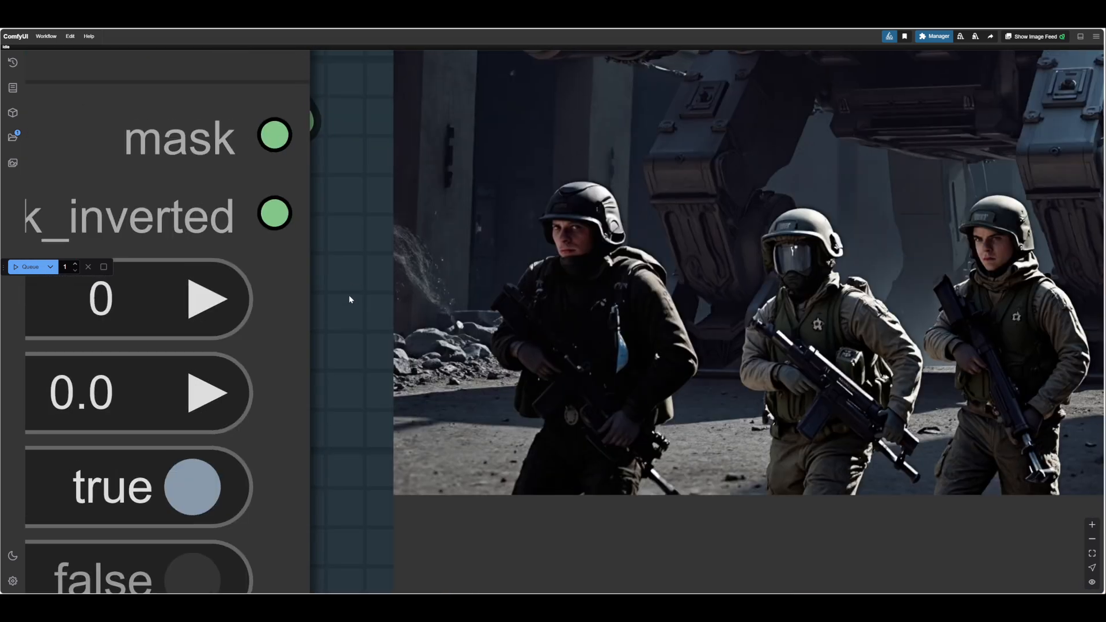
{"action": "left_click", "coordinate": [30, 269]}
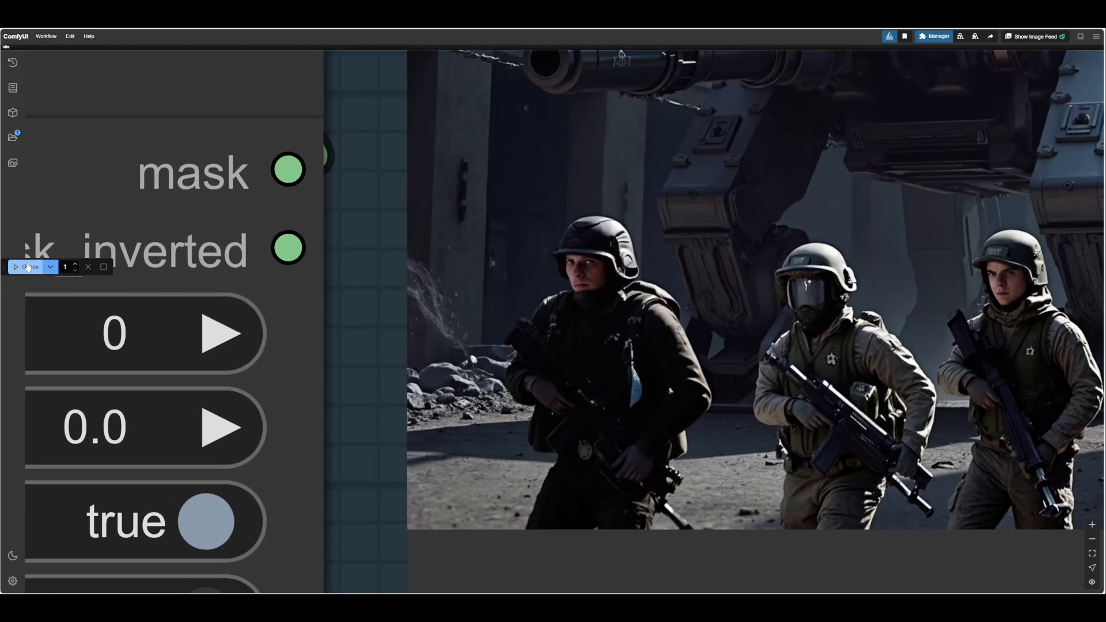
{"action": "scroll", "coordinate": [377, 403], "scroll_direction": "down", "scroll_amount": 3}
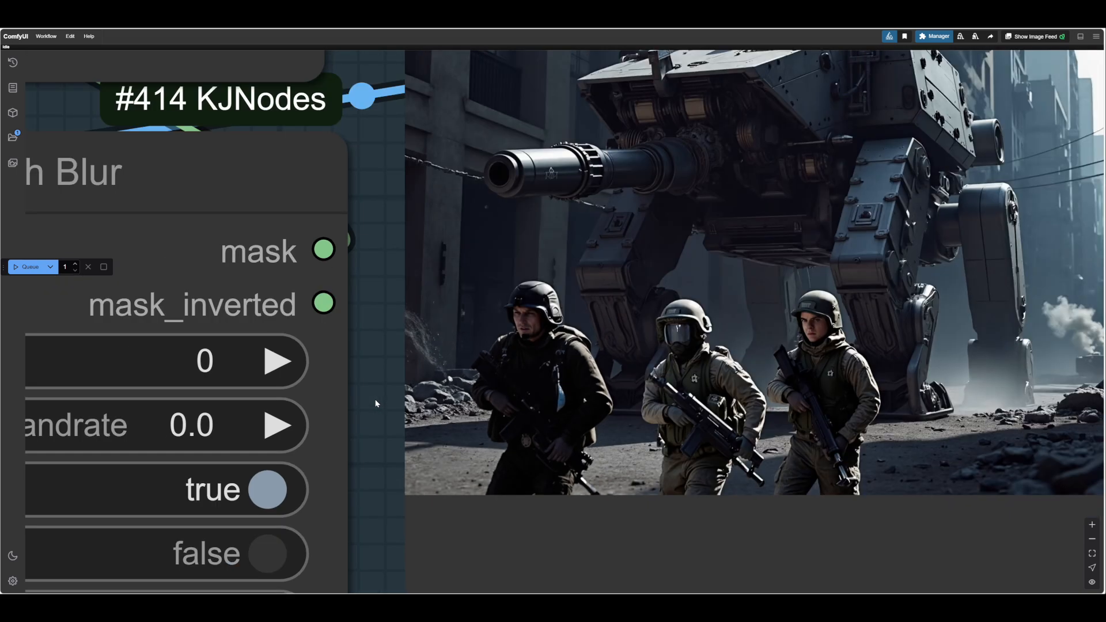
{"action": "scroll", "coordinate": [377, 404], "scroll_direction": "down", "scroll_amount": 8}
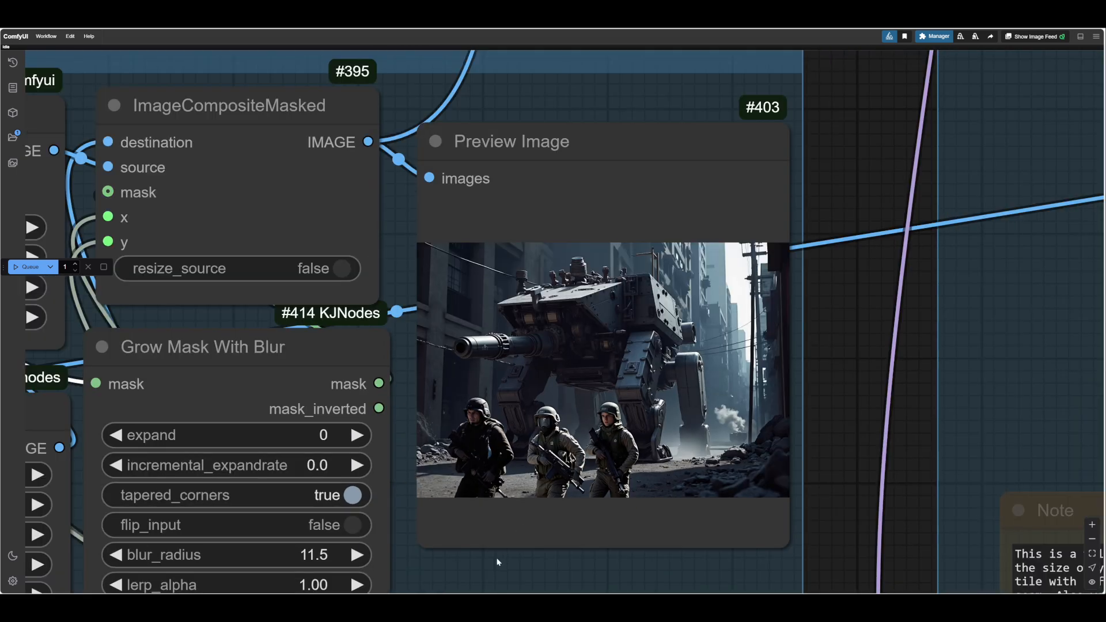
- Load the newest composite image from the temp folder into Load Image #669
{"action": "left_click_drag", "start_coordinate": [487, 563], "coordinate": [693, 403]}
{"action": "scroll", "coordinate": [694, 403], "scroll_direction": "down", "scroll_amount": 2}
{"action": "left_click_drag", "start_coordinate": [460, 545], "coordinate": [624, 536]}
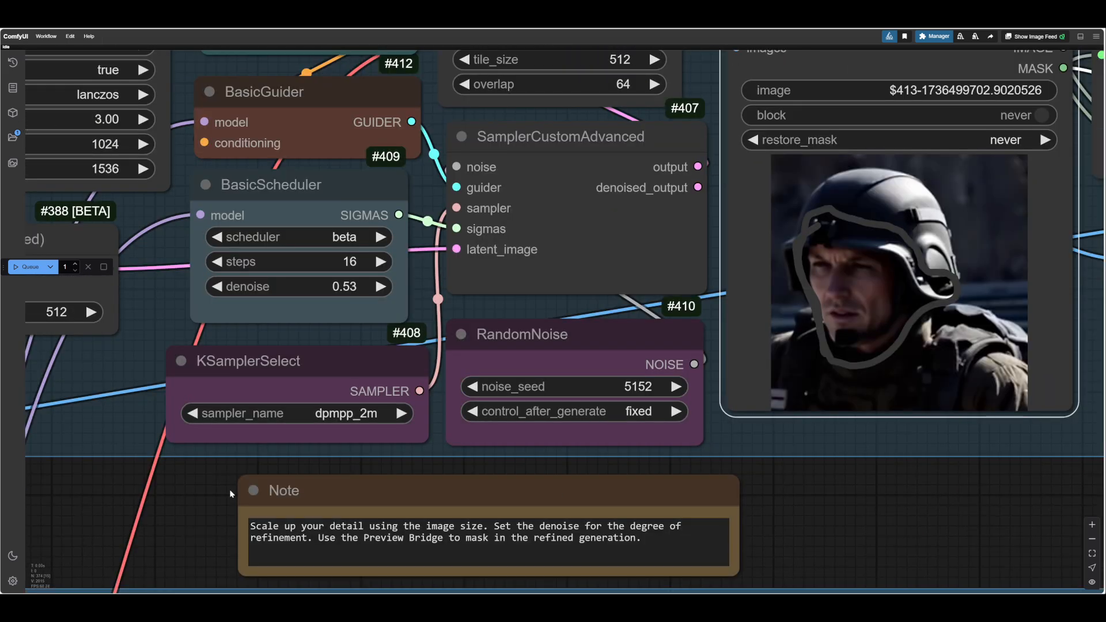
{"action": "left_click_drag", "start_coordinate": [229, 488], "coordinate": [382, 481]}
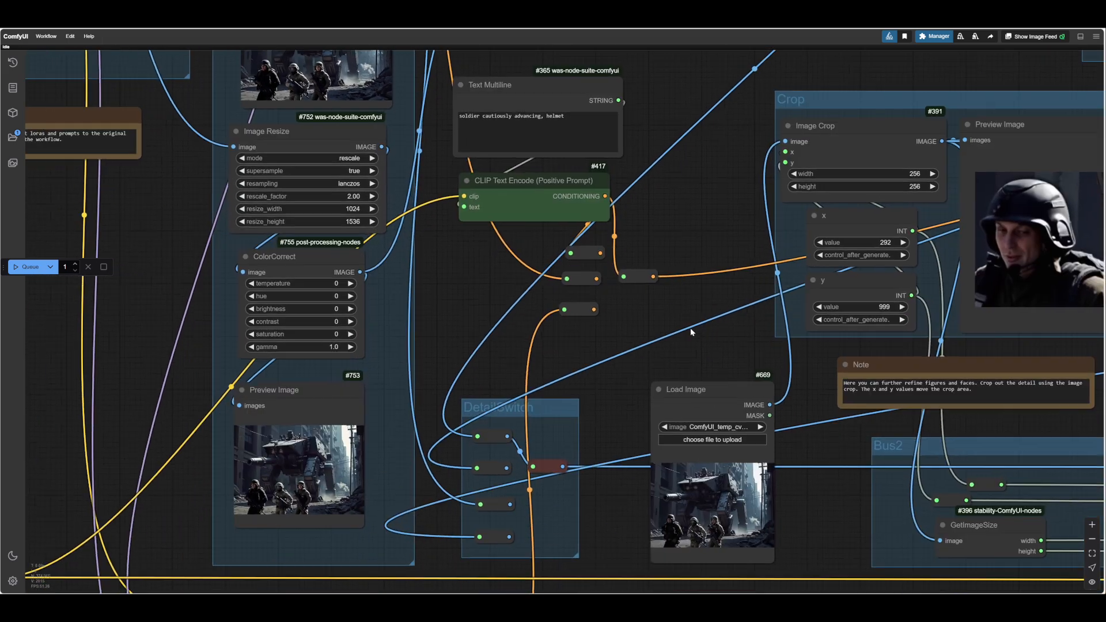
{"action": "scroll", "coordinate": [600, 400], "scroll_direction": "up", "scroll_amount": 2}
{"action": "scroll", "coordinate": [600, 399], "scroll_direction": "up", "scroll_amount": 2}
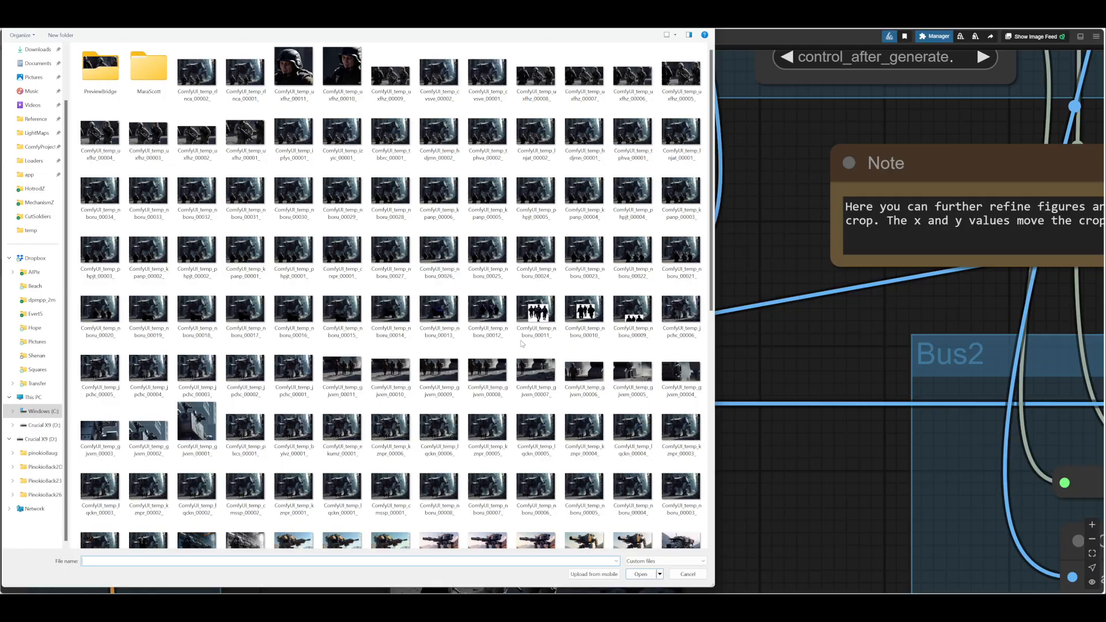
{"action": "left_click", "coordinate": [199, 79]}
{"action": "double_click", "coordinate": [198, 78]}
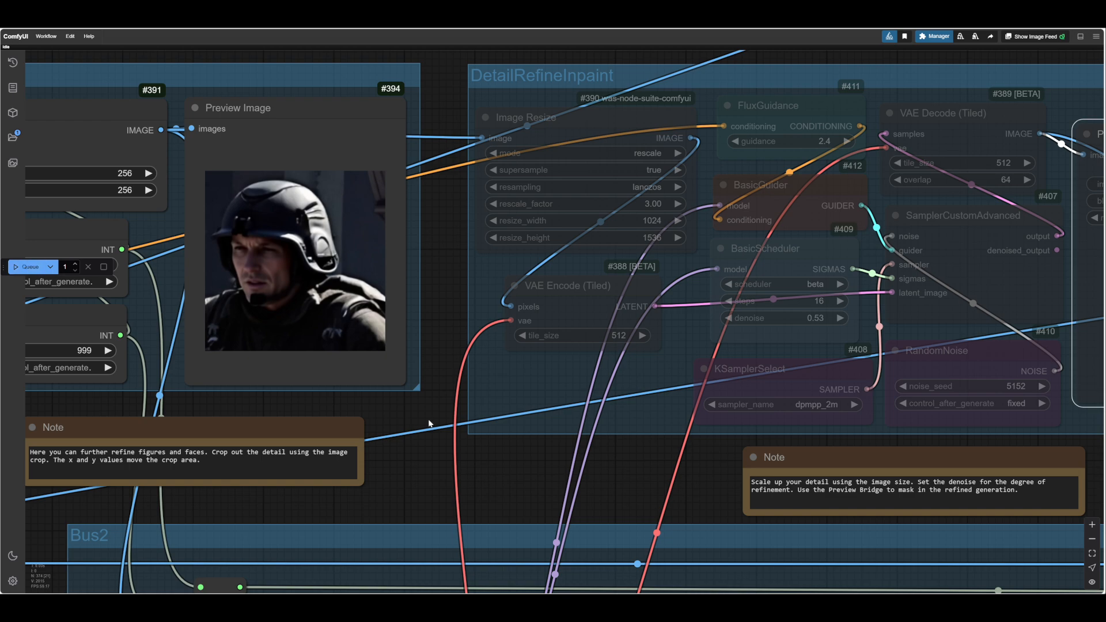
- Move the crop to the second soldier's head with x 729 and y 1039, and queue the workflow
{"action": "scroll", "coordinate": [611, 446], "scroll_direction": "up", "scroll_amount": 4}
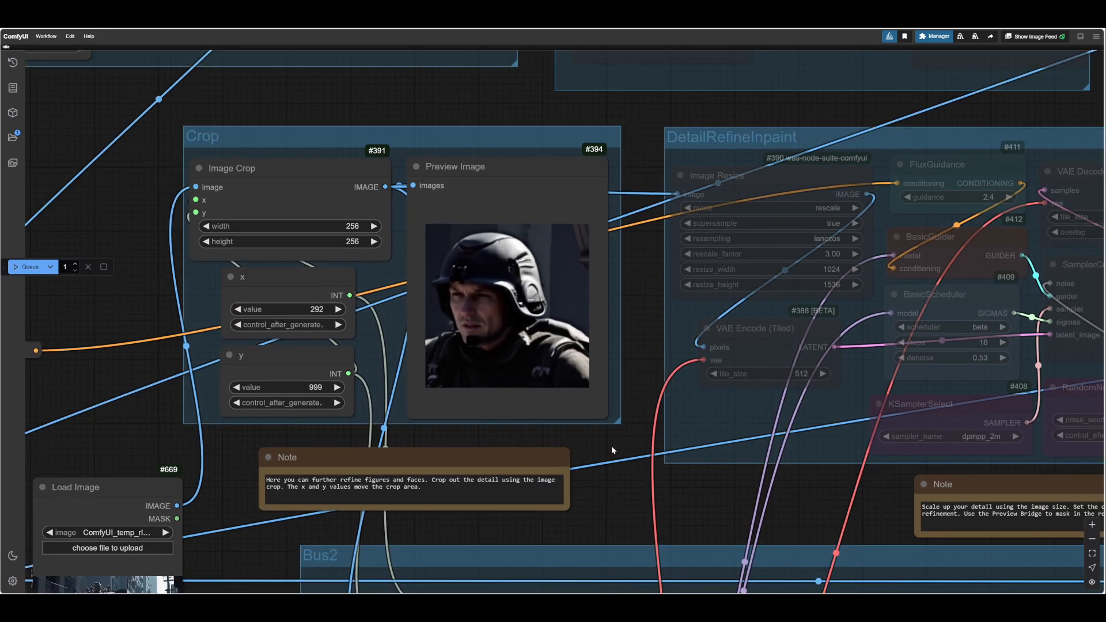
{"action": "scroll", "coordinate": [610, 446], "scroll_direction": "down", "scroll_amount": 4}
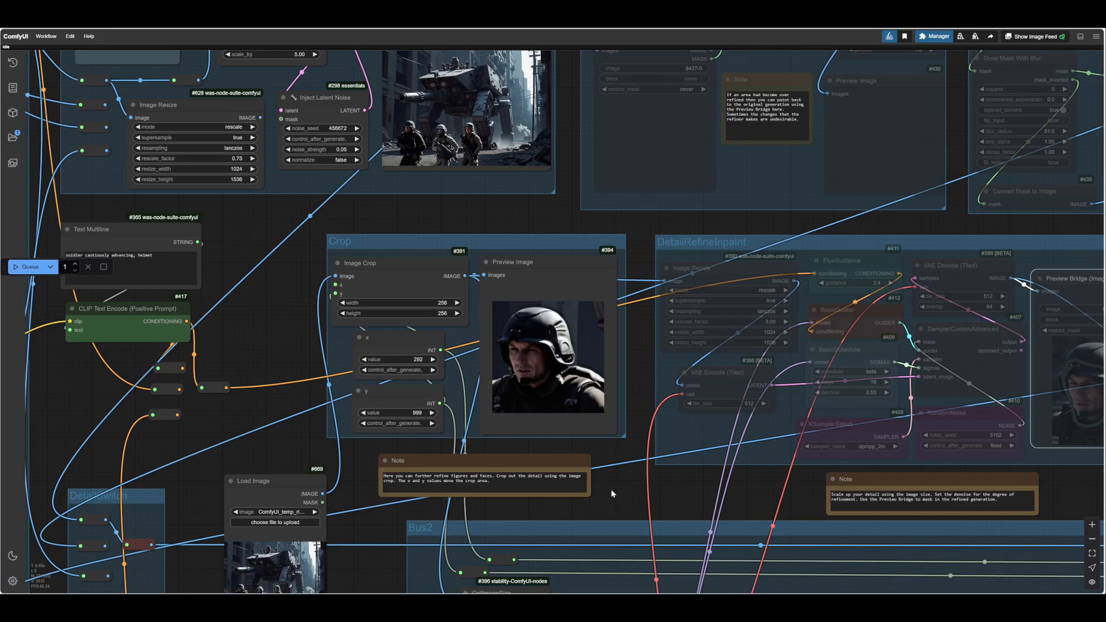
{"action": "left_click_drag", "start_coordinate": [612, 490], "coordinate": [634, 527]}
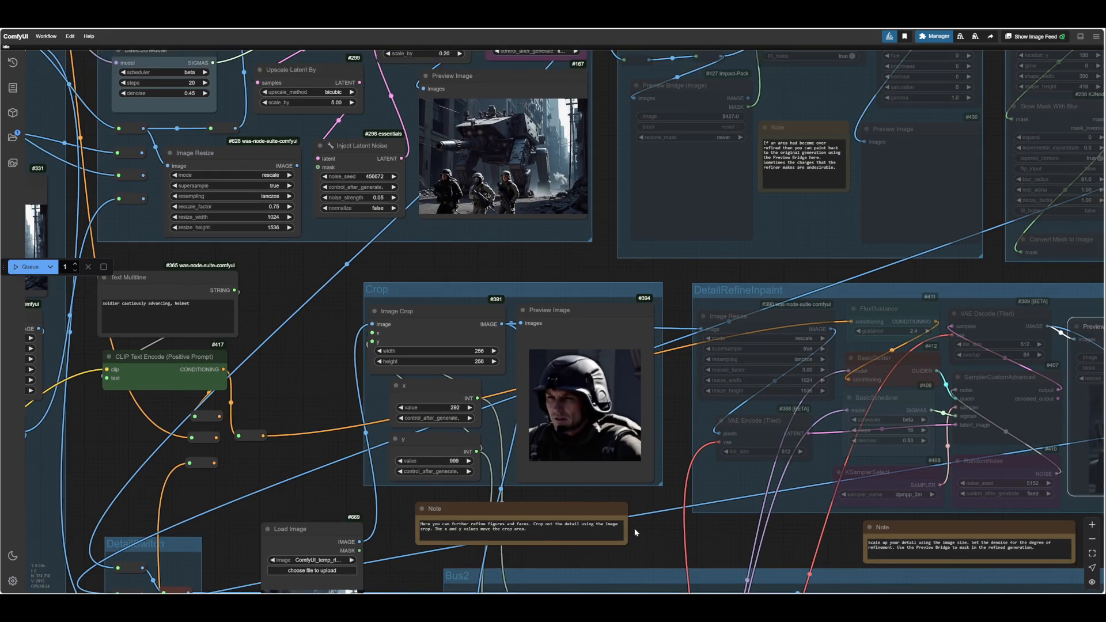
{"action": "left_click_drag", "start_coordinate": [421, 408], "coordinate": [456, 410]}
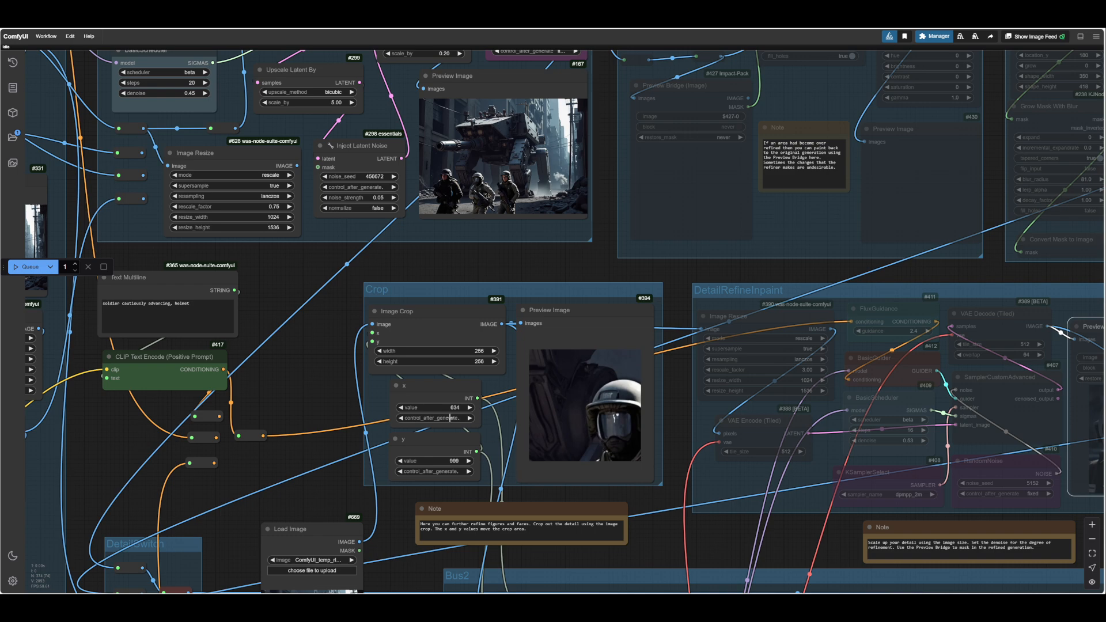
{"action": "left_click_drag", "start_coordinate": [422, 461], "coordinate": [446, 461]}
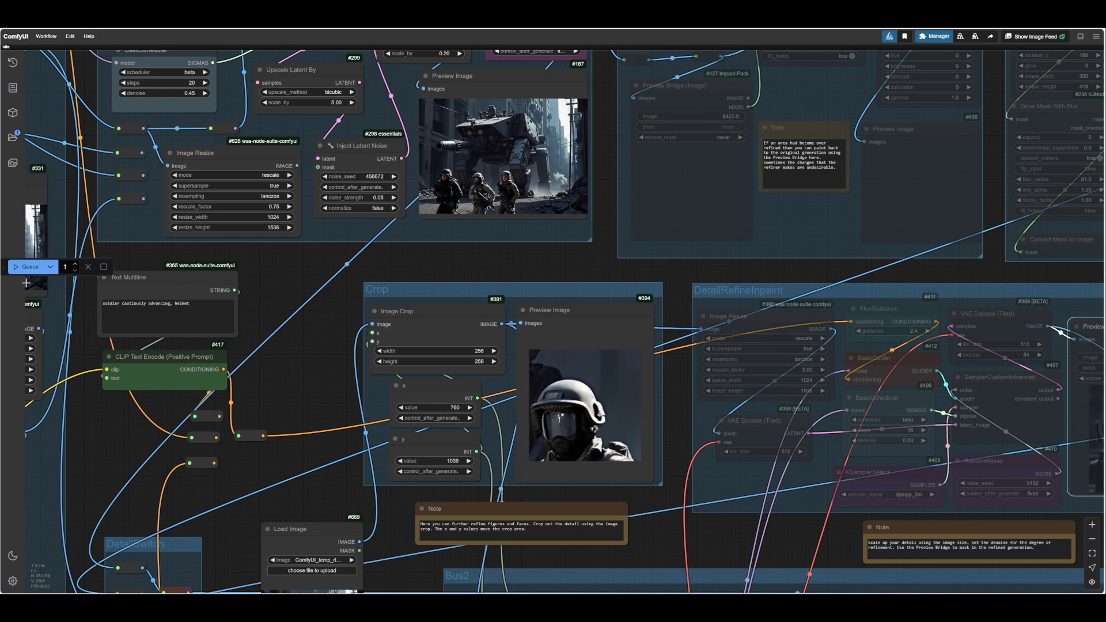
{"action": "left_click", "coordinate": [35, 267]}
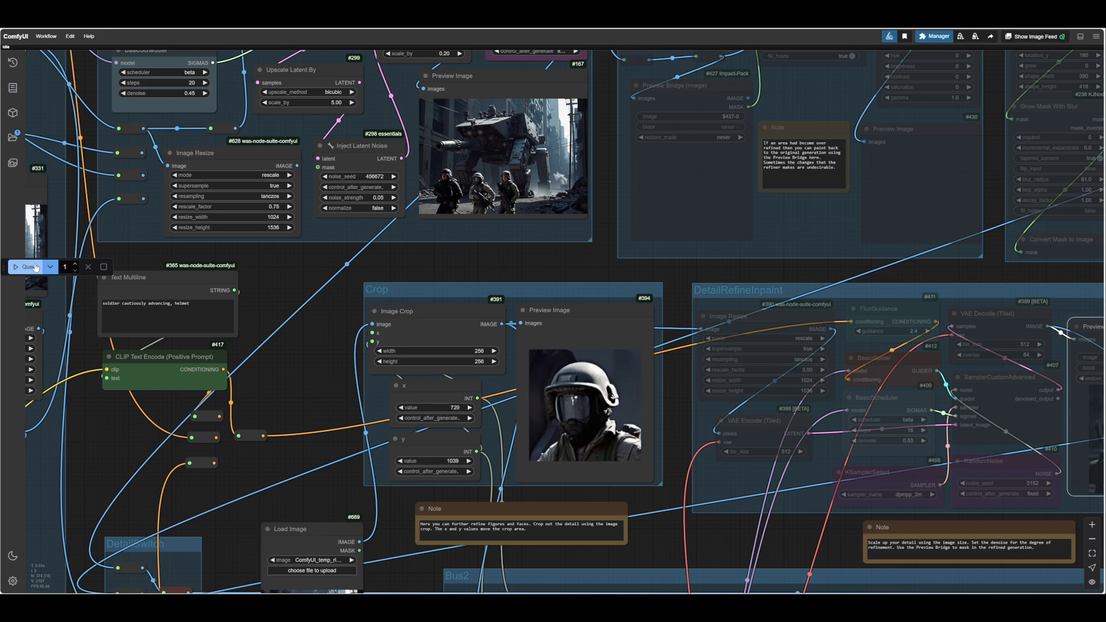
- Change the prompt in Text Multiline #365 to "soldier cautiously advancing, helmet, visor" and queue the workflow
{"action": "left_click_drag", "start_coordinate": [286, 369], "coordinate": [336, 376]}
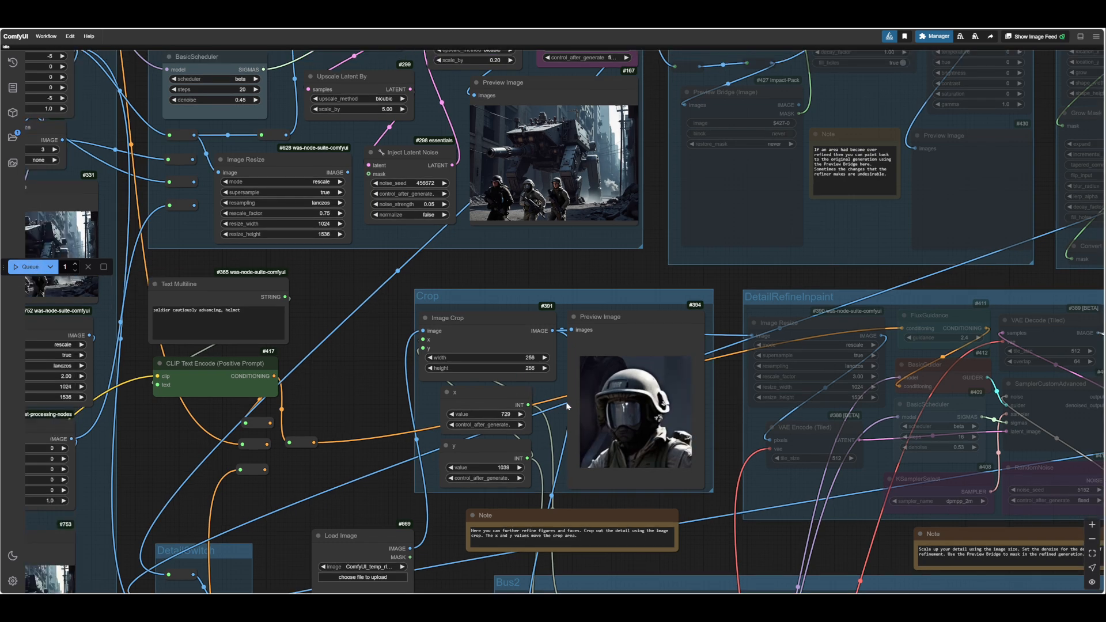
{"action": "scroll", "coordinate": [657, 423], "scroll_direction": "up", "scroll_amount": 9}
{"action": "scroll", "coordinate": [656, 420], "scroll_direction": "down", "scroll_amount": 9}
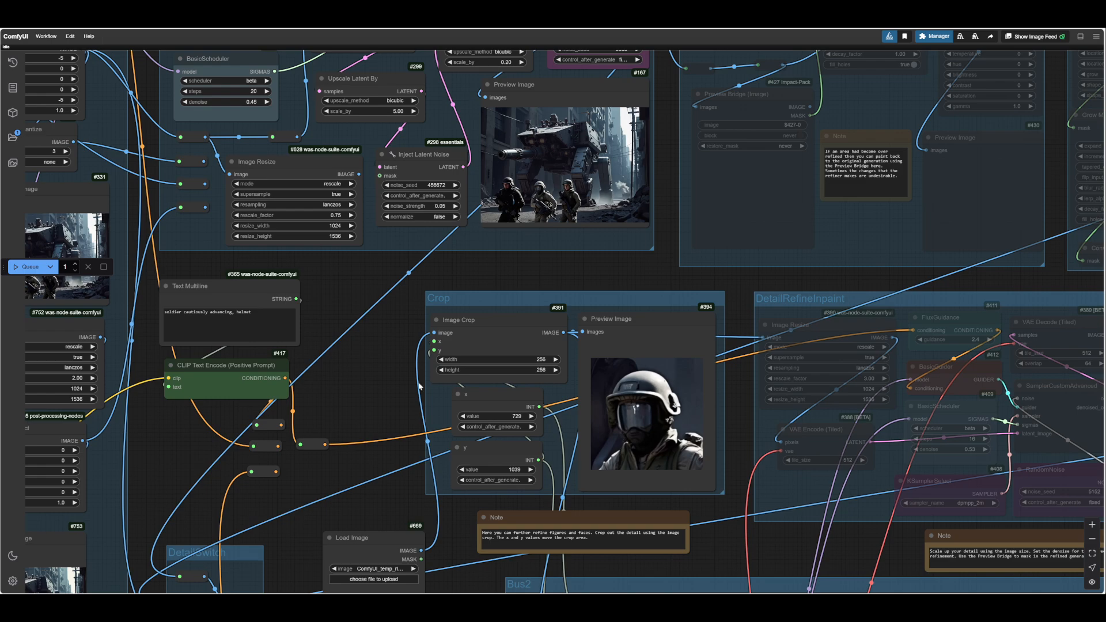
{"action": "scroll", "coordinate": [418, 383], "scroll_direction": "down", "scroll_amount": 1}
{"action": "scroll", "coordinate": [384, 375], "scroll_direction": "down", "scroll_amount": 2}
{"action": "left_click_drag", "start_coordinate": [372, 373], "coordinate": [644, 420]}
{"action": "left_click_drag", "start_coordinate": [305, 441], "coordinate": [517, 485]}
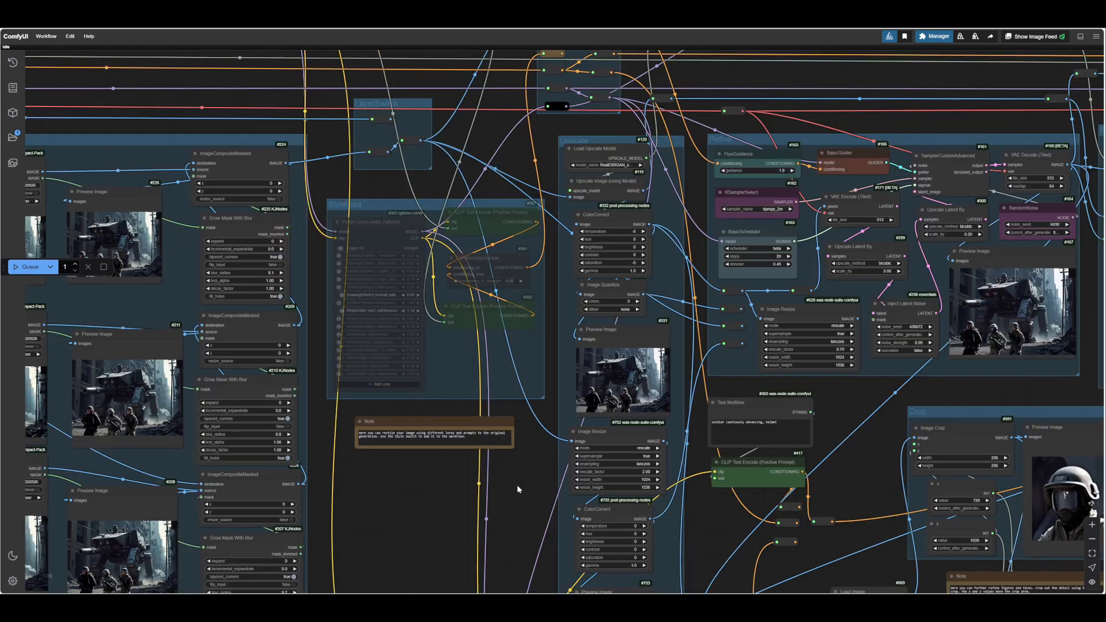
{"action": "scroll", "coordinate": [384, 482], "scroll_direction": "up", "scroll_amount": 3}
{"action": "scroll", "coordinate": [406, 477], "scroll_direction": "down", "scroll_amount": 3}
{"action": "left_click", "coordinate": [27, 267]}
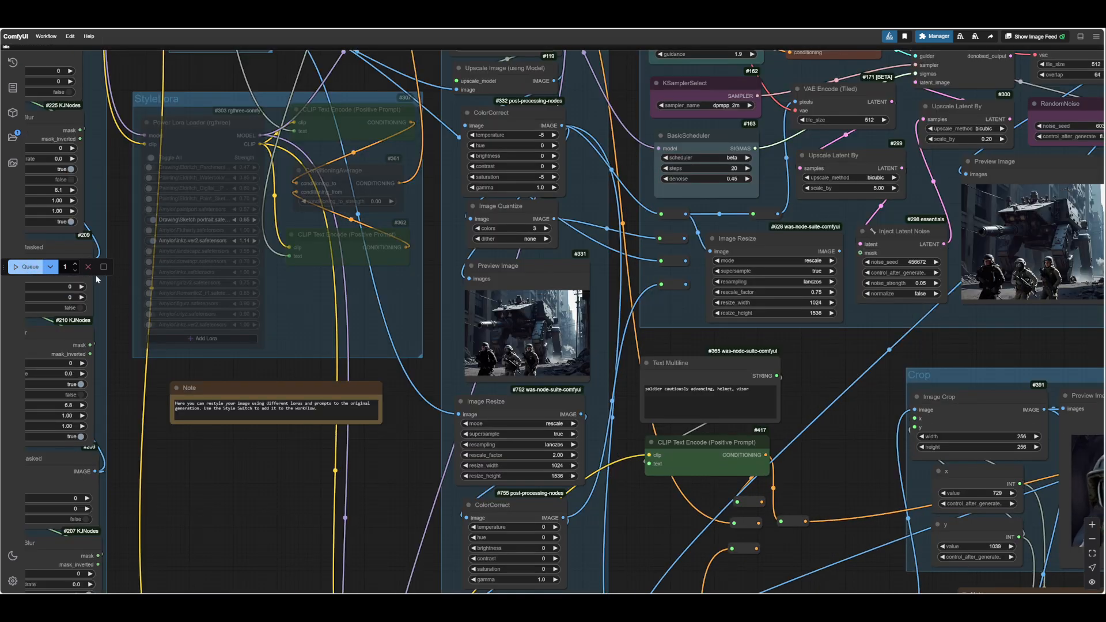
- Set the DetailRefineInpaint group's nodes to always and queue the workflow to refine the second soldier's head
{"action": "scroll", "coordinate": [634, 435], "scroll_direction": "down", "scroll_amount": 3}
{"action": "right_click", "coordinate": [559, 397]}
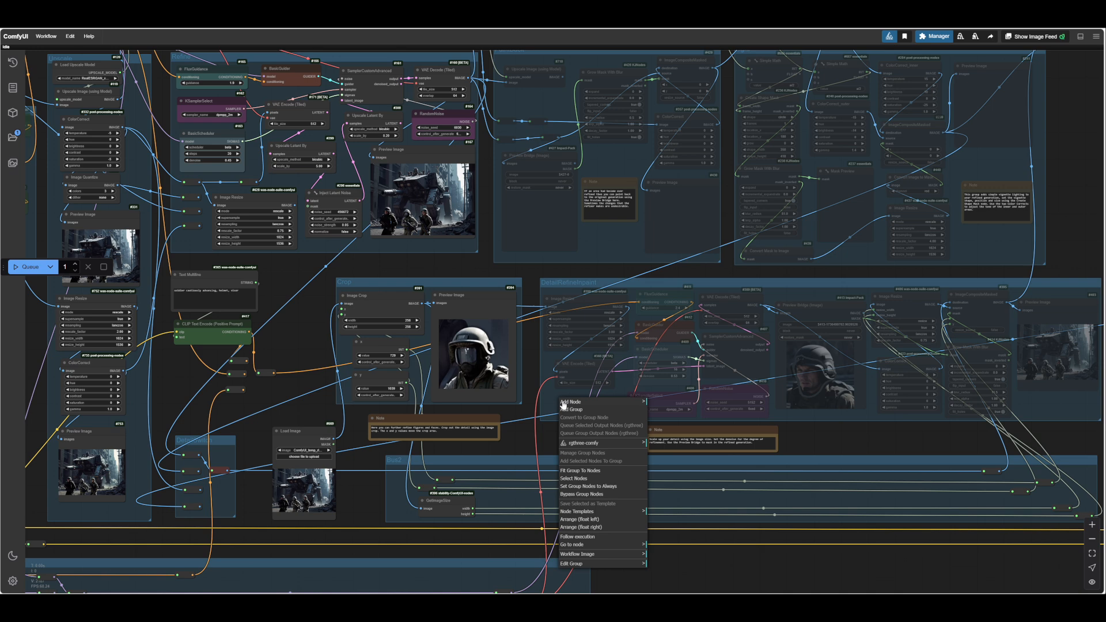
{"action": "left_click", "coordinate": [599, 486]}
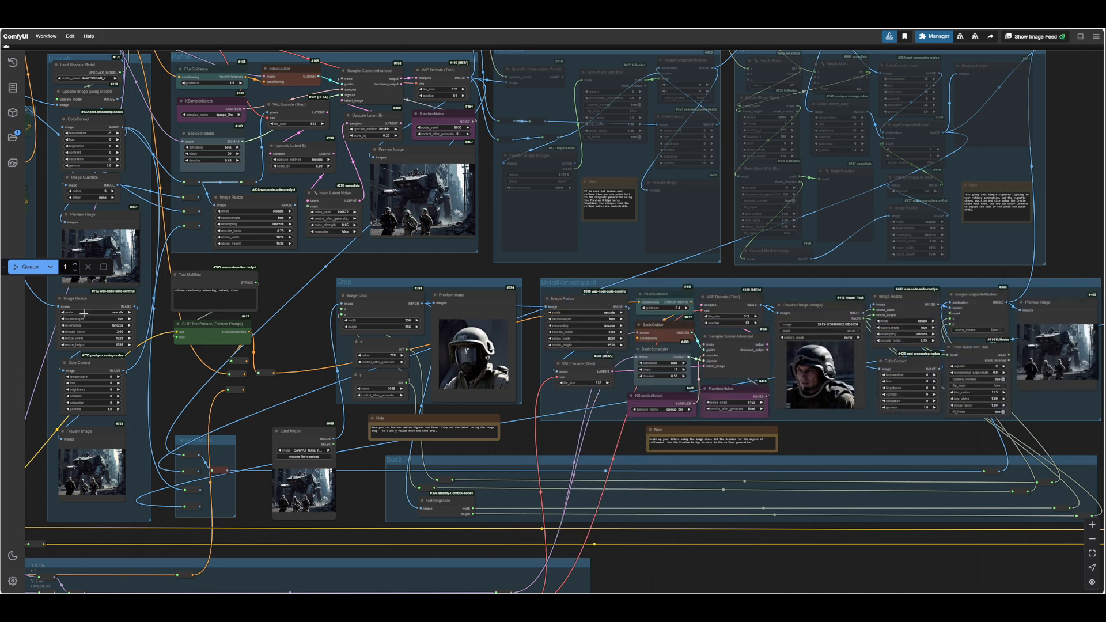
{"action": "left_click", "coordinate": [30, 270]}
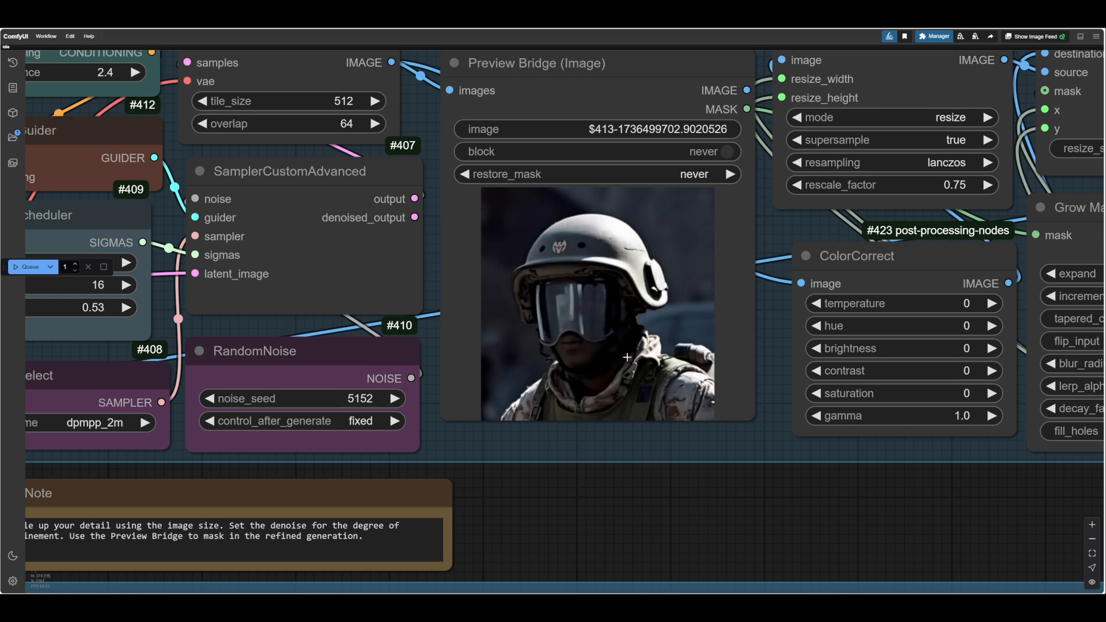
- Paint a mask outline around the second soldier's helmet, visor and collar in Preview Bridge #413 and save it
{"action": "scroll", "coordinate": [626, 357], "scroll_direction": "up", "scroll_amount": 4}
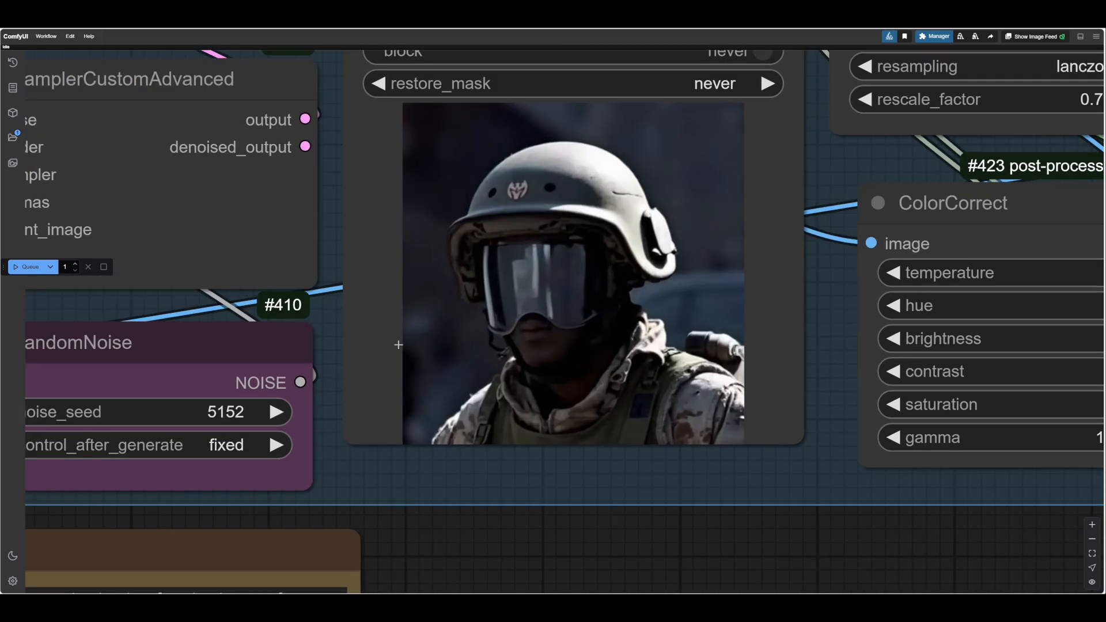
{"action": "right_click", "coordinate": [575, 340]}
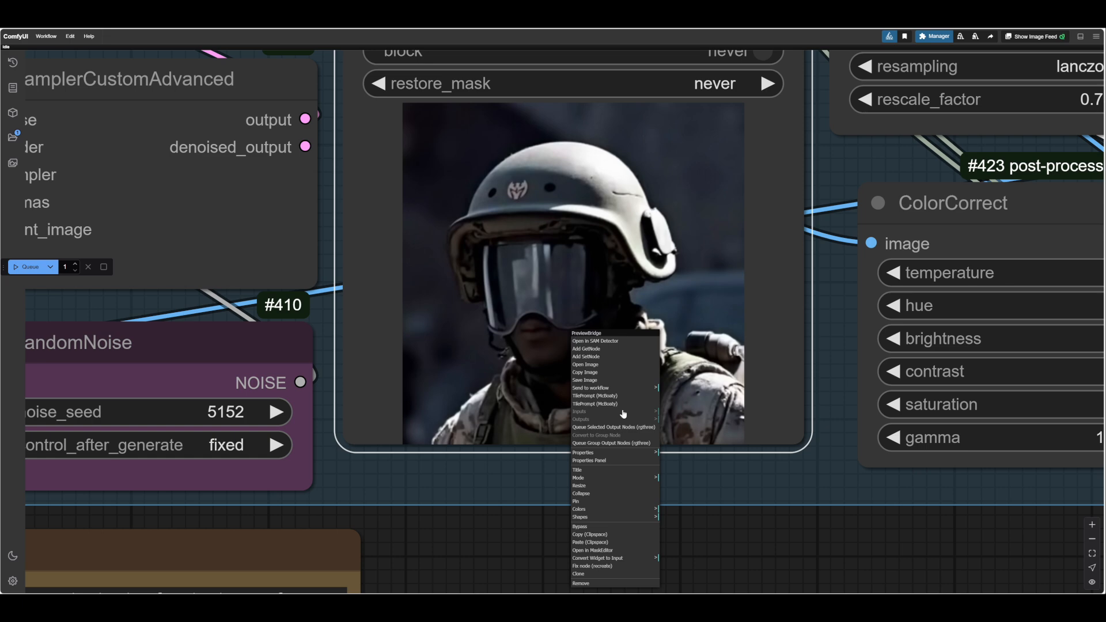
{"action": "left_click", "coordinate": [594, 550]}
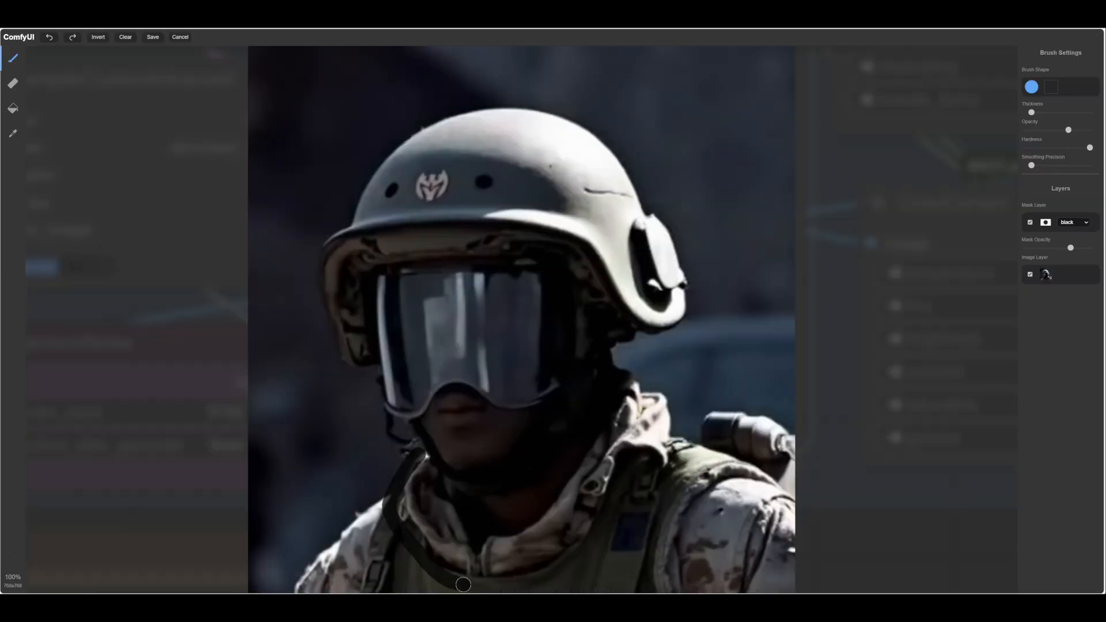
{"action": "mouse_move", "coordinate": [463, 585]}
{"action": "left_mouse_down"}
{"action": "mouse_move", "coordinate": [603, 556]}
{"action": "mouse_move", "coordinate": [627, 476]}
{"action": "mouse_move", "coordinate": [413, 471]}
{"action": "mouse_move", "coordinate": [400, 493]}
{"action": "left_mouse_up"}
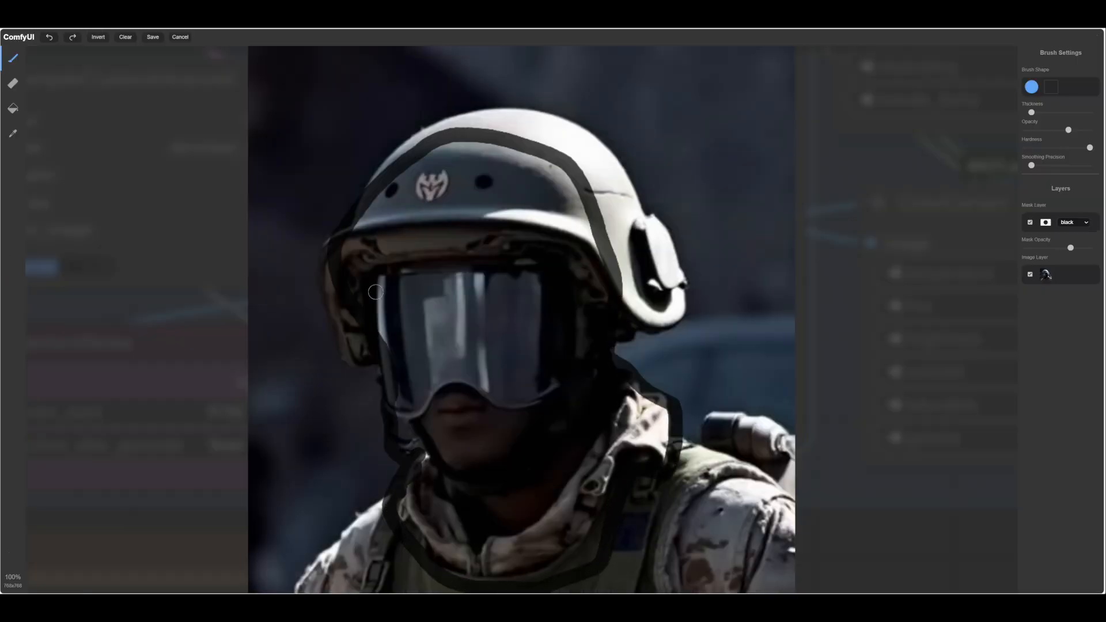
{"action": "left_click", "coordinate": [152, 38]}
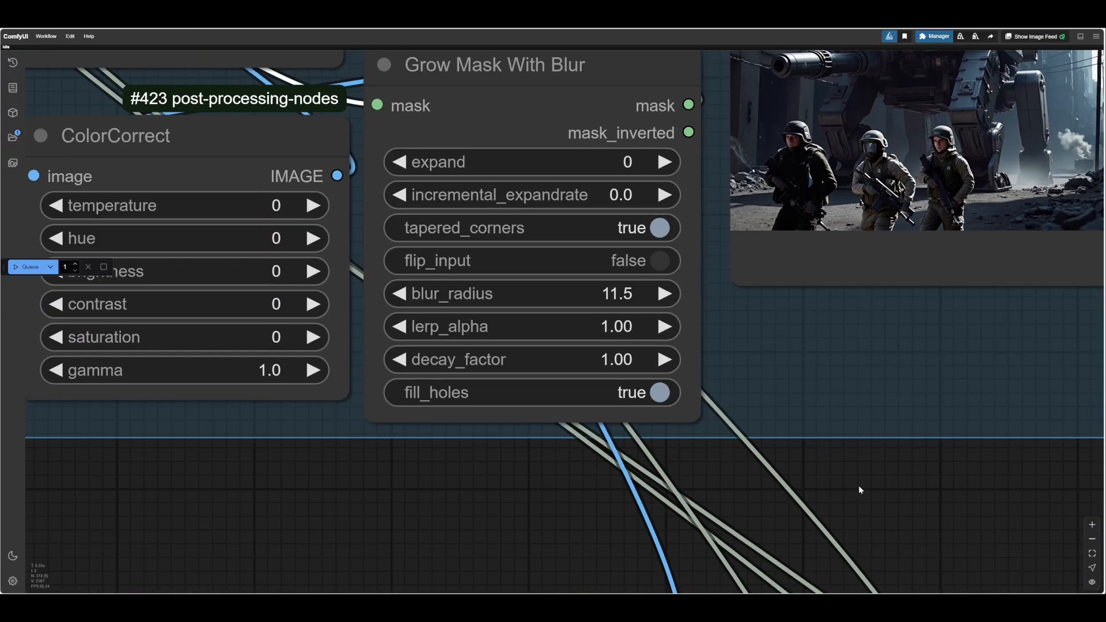
- Examine the second soldier's head in the composite shown in Preview Image #403
{"action": "left_click_drag", "start_coordinate": [834, 433], "coordinate": [557, 565]}
{"action": "left_click_drag", "start_coordinate": [417, 276], "coordinate": [305, 387]}
{"action": "scroll", "coordinate": [305, 387], "scroll_direction": "up", "scroll_amount": 5}
{"action": "scroll", "coordinate": [305, 387], "scroll_direction": "down", "scroll_amount": 7}
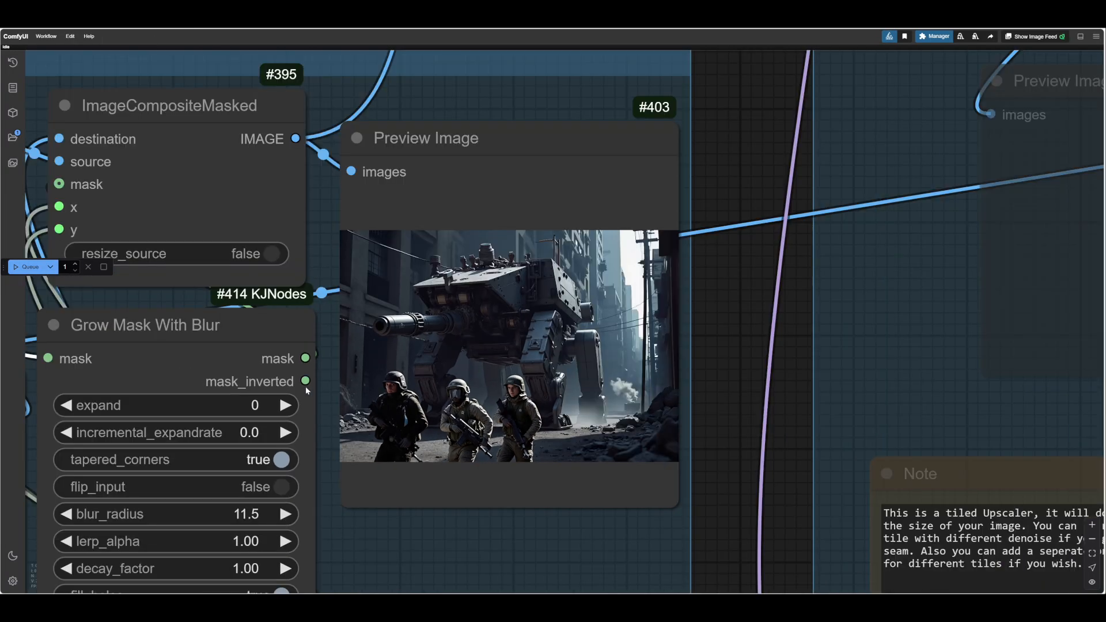
{"action": "scroll", "coordinate": [398, 529], "scroll_direction": "down", "scroll_amount": 2}
{"action": "left_click_drag", "start_coordinate": [402, 541], "coordinate": [707, 406]}
{"action": "scroll", "coordinate": [707, 406], "scroll_direction": "down", "scroll_amount": 3}
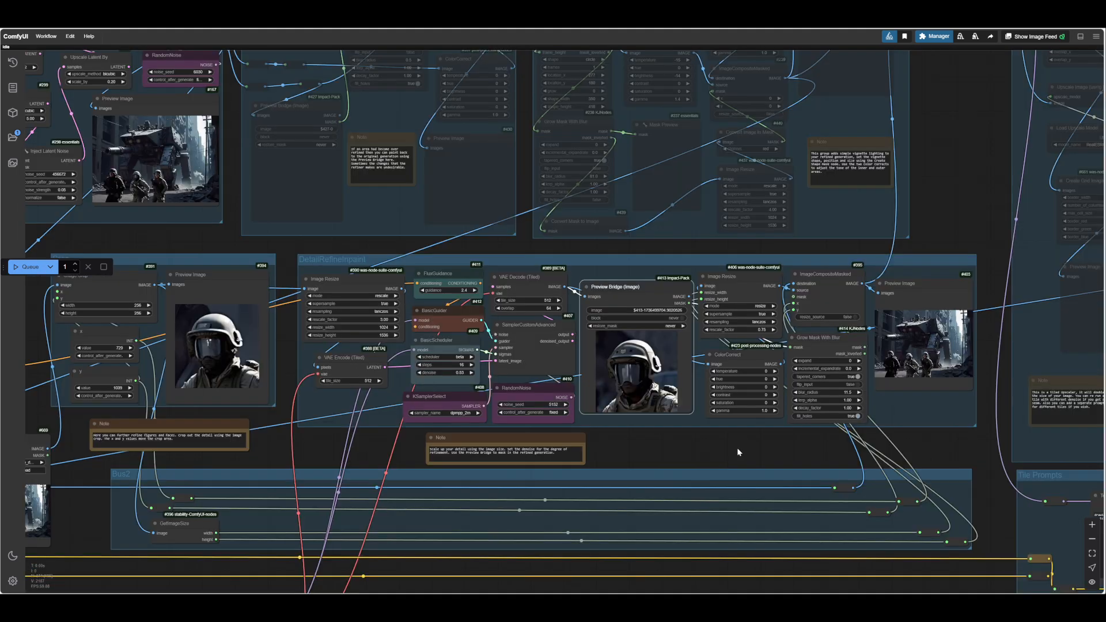
- Connect Load Image #669's IMAGE output to the DetailSwitch group's output reroute
{"action": "left_click_drag", "start_coordinate": [723, 447], "coordinate": [854, 421]}
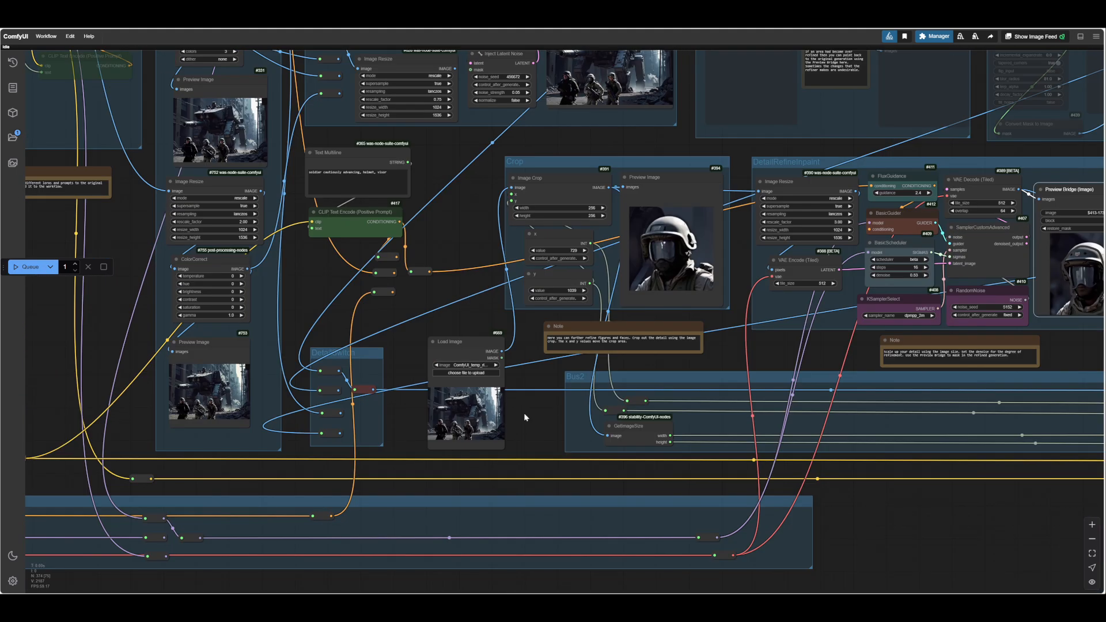
{"action": "left_click_drag", "start_coordinate": [523, 413], "coordinate": [558, 438]}
{"action": "scroll", "coordinate": [558, 437], "scroll_direction": "up", "scroll_amount": 5}
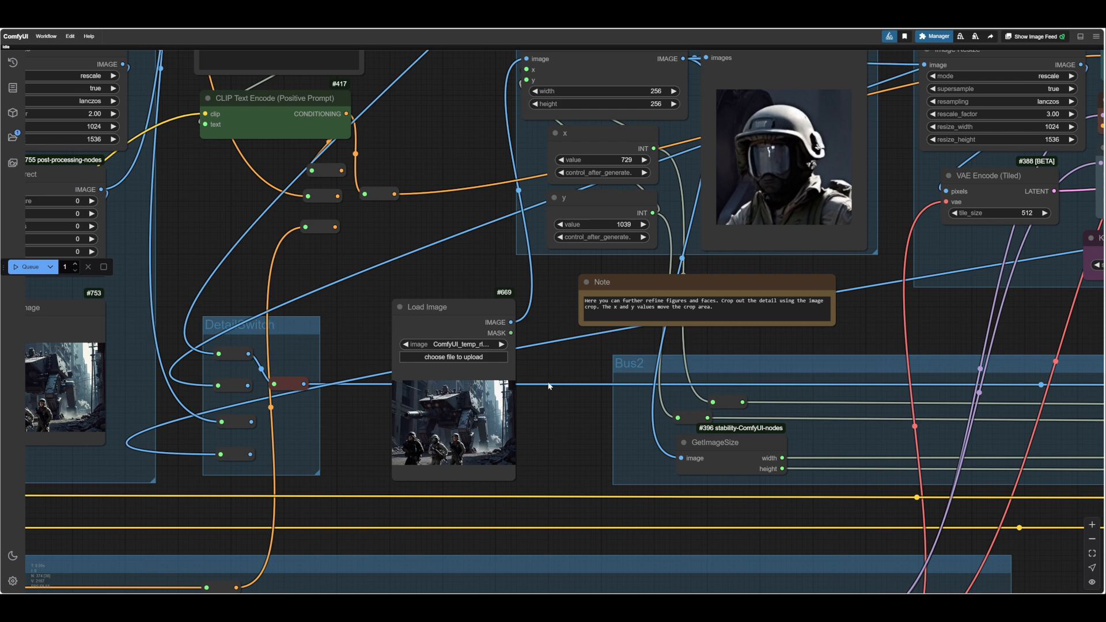
{"action": "left_click_drag", "start_coordinate": [510, 321], "coordinate": [275, 383]}
{"action": "left_click_drag", "start_coordinate": [551, 310], "coordinate": [423, 443]}
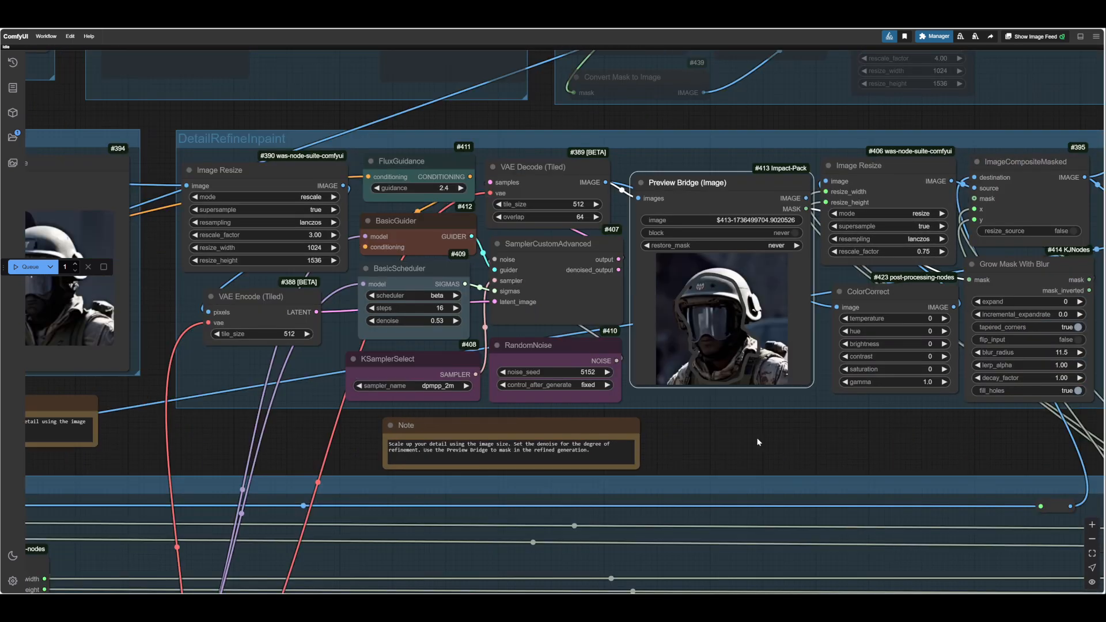
- Compare the second soldier's refined head in Preview Bridge #413 with the three soldiers in the composite in Preview Image #403
{"action": "left_click_drag", "start_coordinate": [757, 438], "coordinate": [664, 479]}
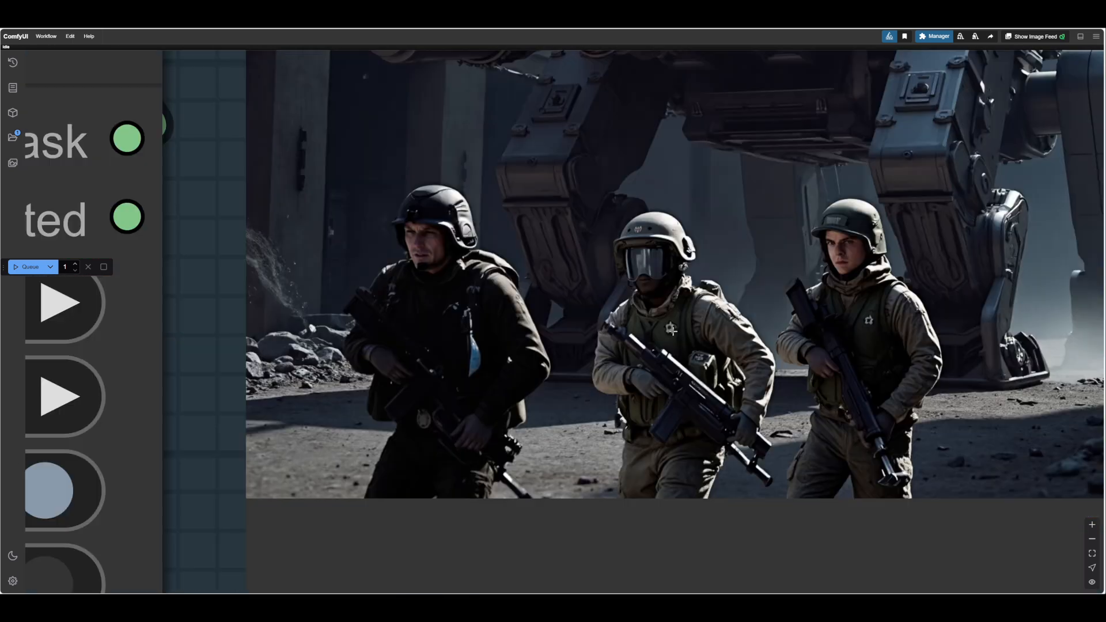
{"action": "scroll", "coordinate": [672, 330], "scroll_direction": "down", "scroll_amount": 1}
{"action": "scroll", "coordinate": [562, 528], "scroll_direction": "down", "scroll_amount": 10}
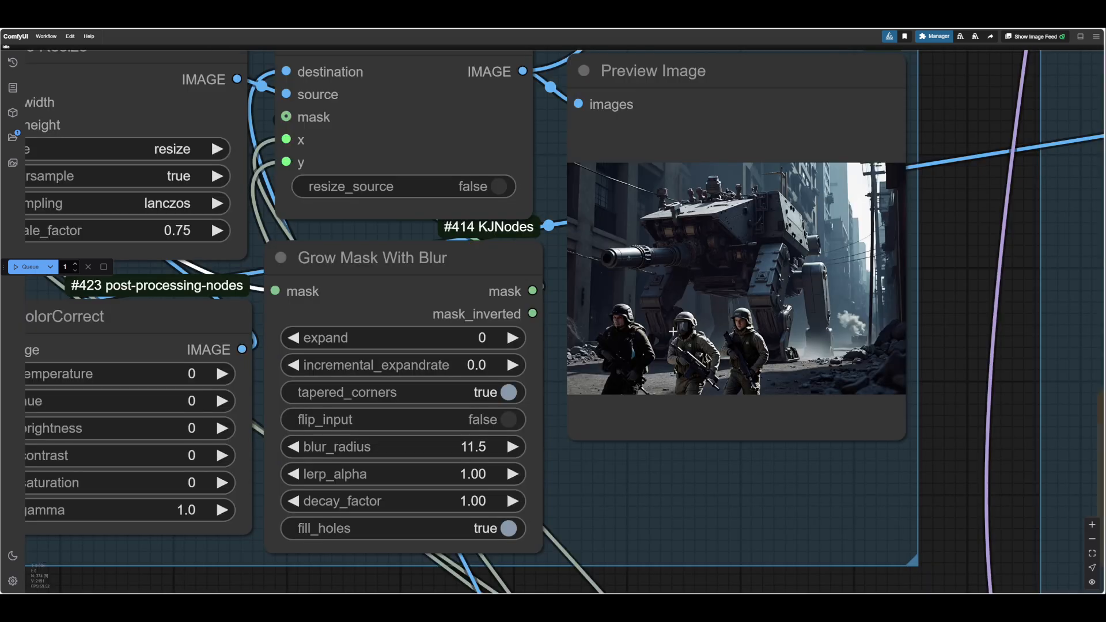
{"action": "scroll", "coordinate": [324, 363], "scroll_direction": "up", "scroll_amount": 5}
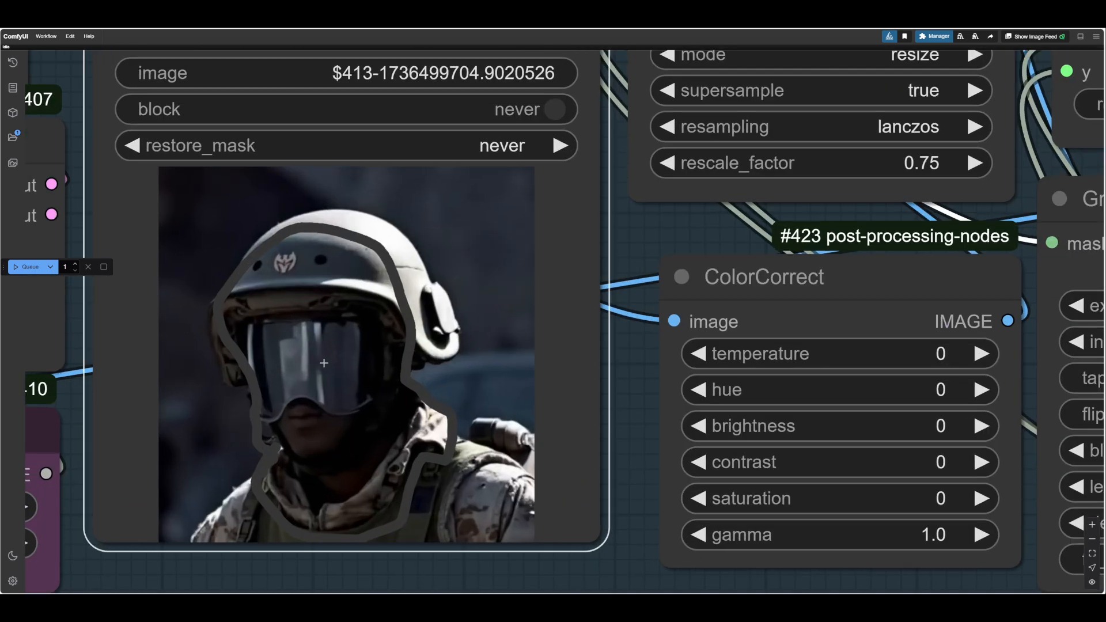
{"action": "scroll", "coordinate": [324, 363], "scroll_direction": "down", "scroll_amount": 5}
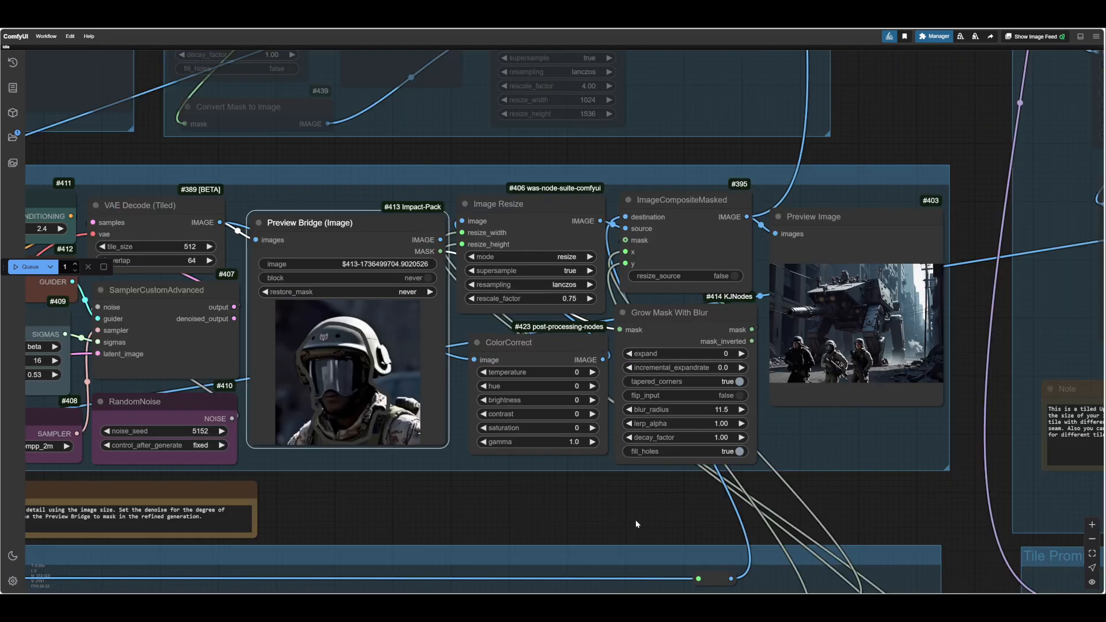
{"action": "scroll", "coordinate": [899, 517], "scroll_direction": "up", "scroll_amount": 6}
{"action": "left_click_drag", "start_coordinate": [898, 517], "coordinate": [582, 523]}
{"action": "left_click_drag", "start_coordinate": [518, 415], "coordinate": [612, 491]}
{"action": "scroll", "coordinate": [611, 295], "scroll_direction": "up", "scroll_amount": 10}
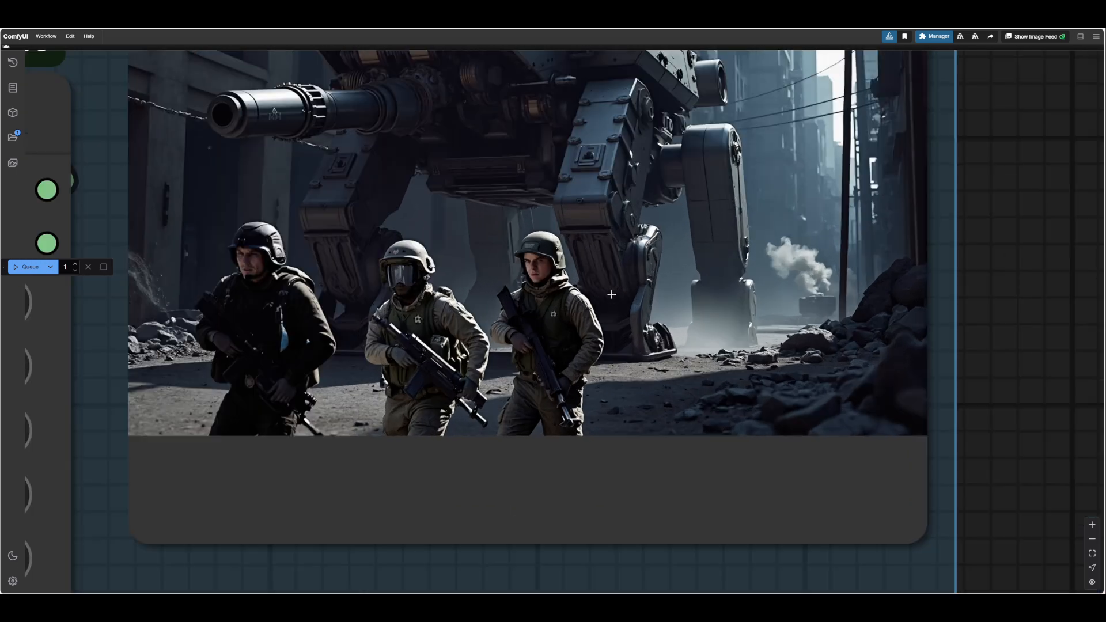
{"action": "scroll", "coordinate": [611, 294], "scroll_direction": "up", "scroll_amount": 1}
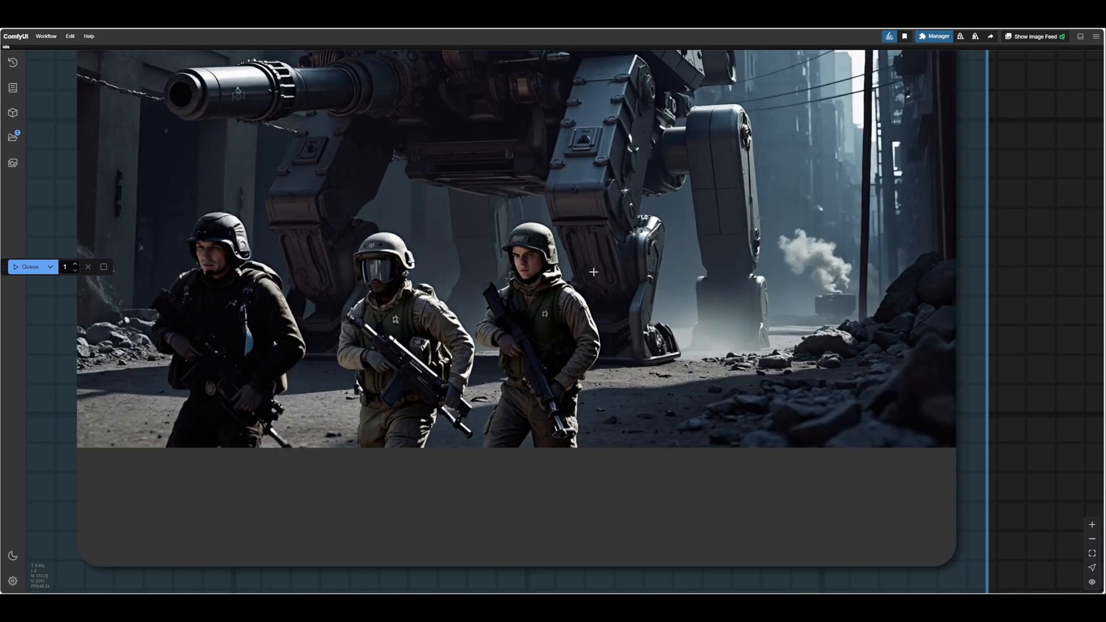
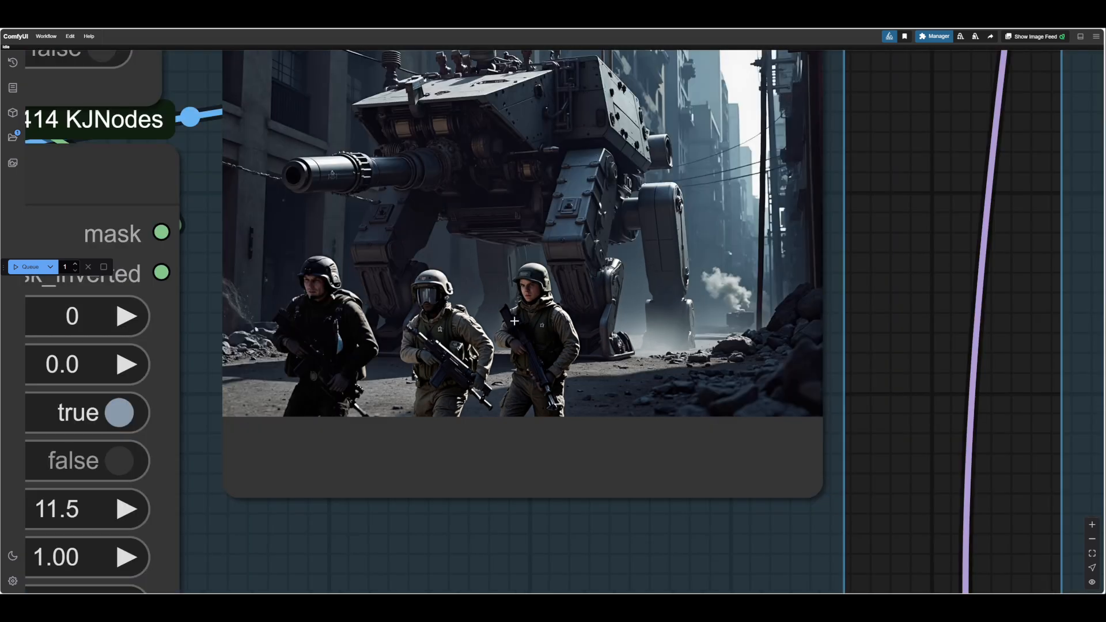
- Set all nodes of the DetailRefineInpaint group to Never
{"action": "scroll", "coordinate": [514, 321], "scroll_direction": "down", "scroll_amount": 5}
{"action": "scroll", "coordinate": [487, 409], "scroll_direction": "down", "scroll_amount": 2}
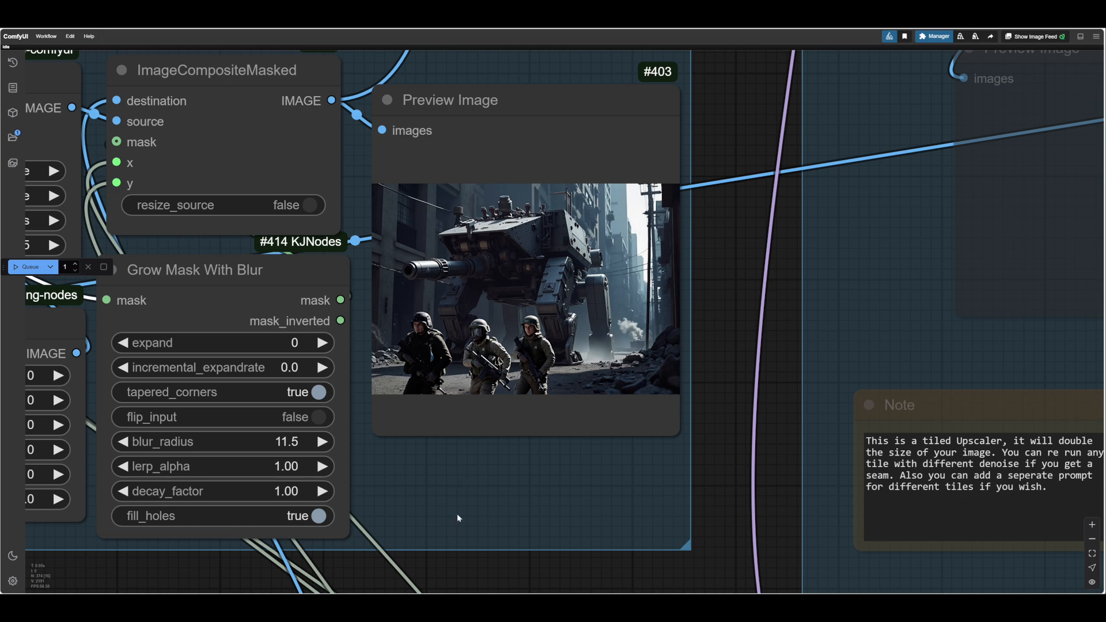
{"action": "left_click_drag", "start_coordinate": [452, 568], "coordinate": [1103, 398]}
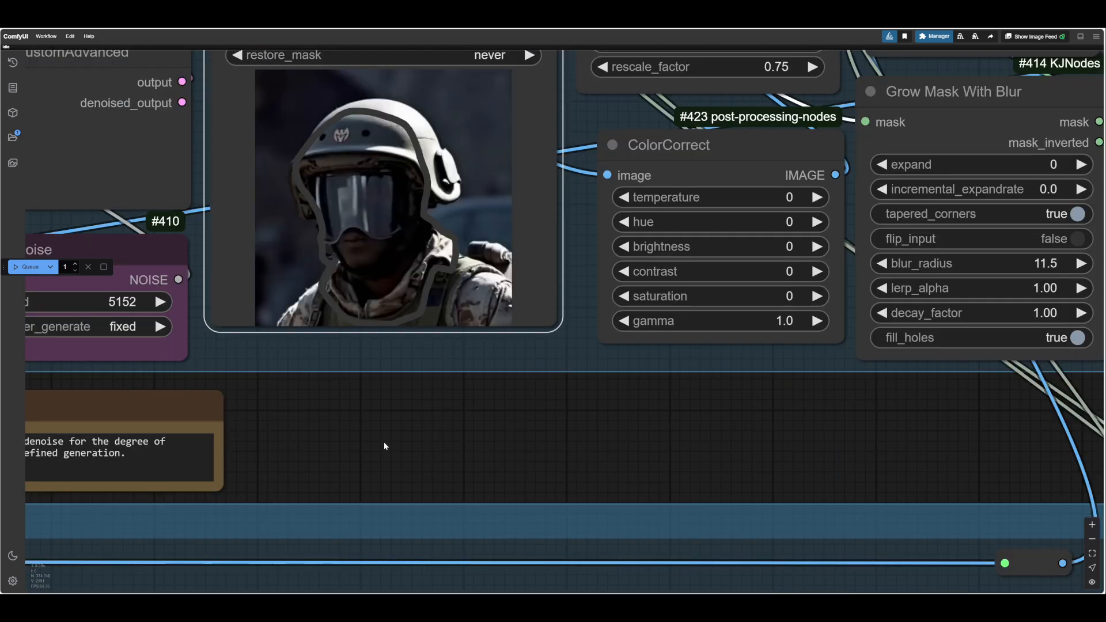
{"action": "left_click_drag", "start_coordinate": [296, 440], "coordinate": [972, 404]}
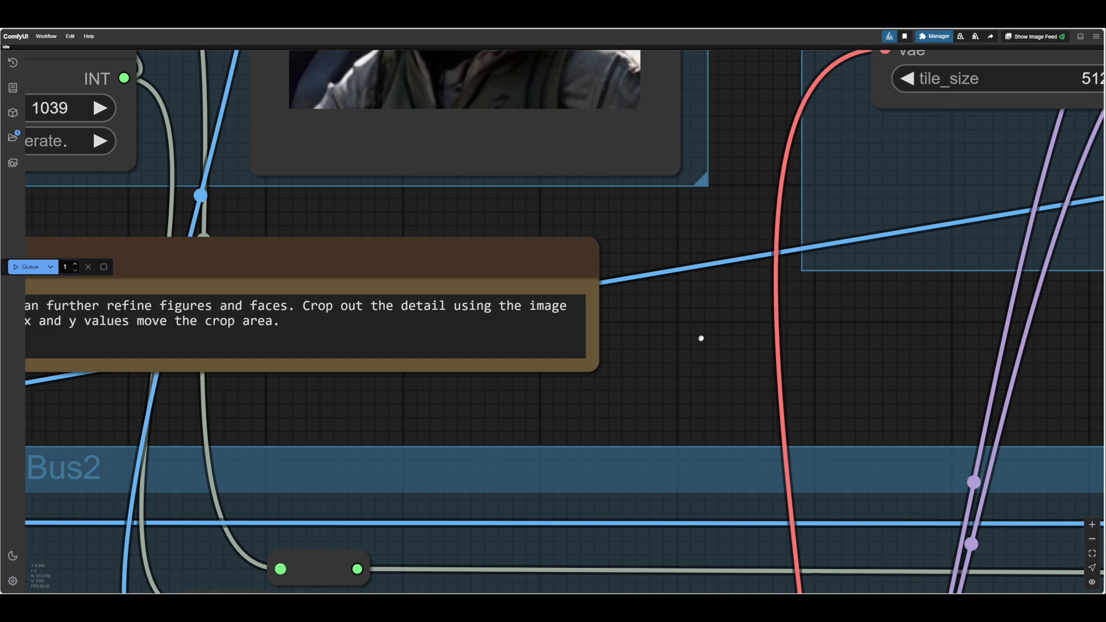
{"action": "left_click_drag", "start_coordinate": [701, 338], "coordinate": [433, 410]}
{"action": "scroll", "coordinate": [433, 410], "scroll_direction": "down", "scroll_amount": 2}
{"action": "left_click_drag", "start_coordinate": [549, 430], "coordinate": [452, 466]}
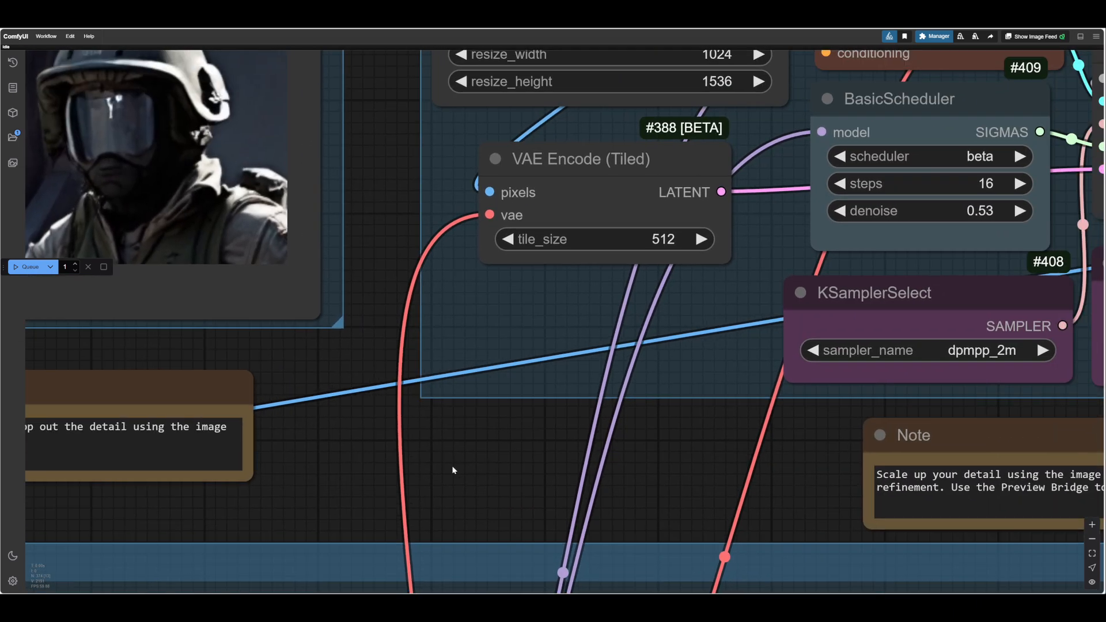
{"action": "right_click", "coordinate": [496, 293]}
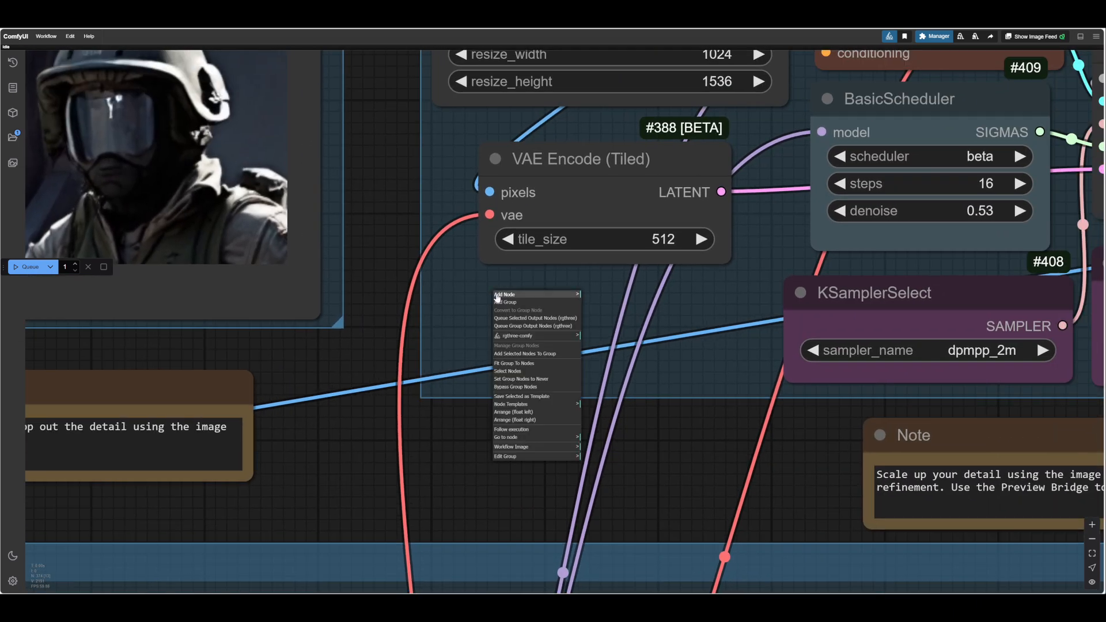
{"action": "left_click", "coordinate": [519, 379]}
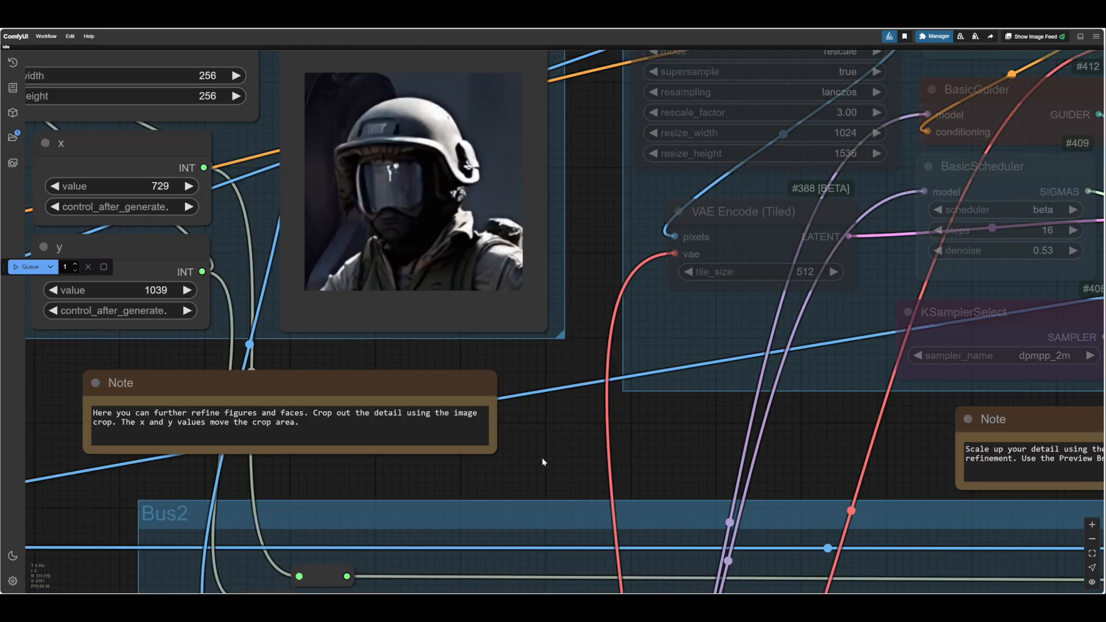
- Set the crop's x value to 1142 to frame the head of the third soldier
{"action": "scroll", "coordinate": [595, 461], "scroll_direction": "down", "scroll_amount": 6}
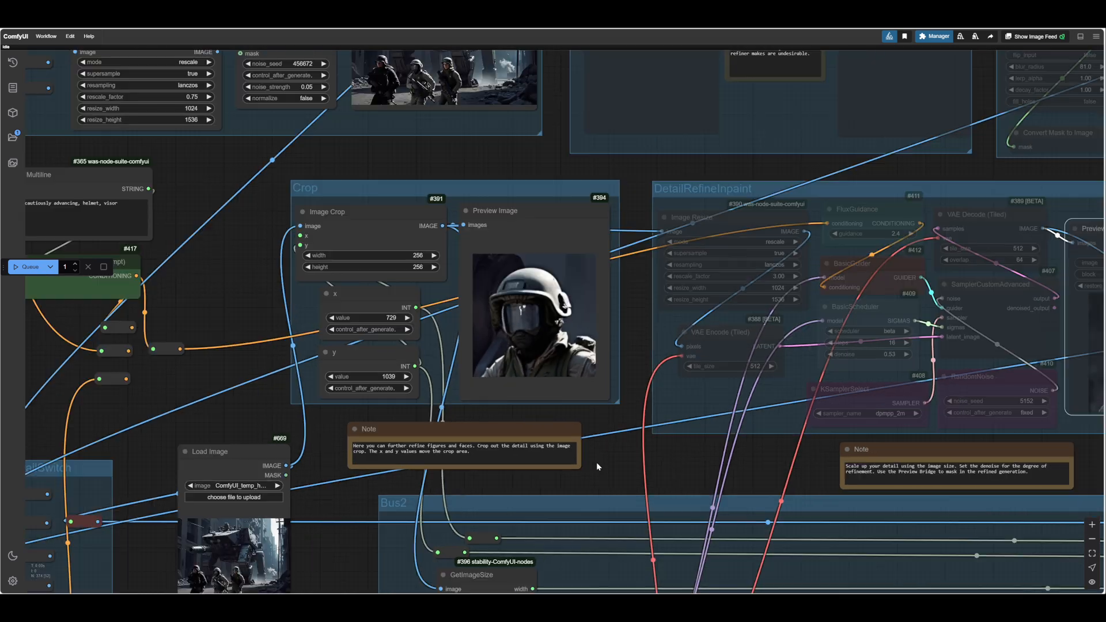
{"action": "left_click_drag", "start_coordinate": [596, 462], "coordinate": [714, 412]}
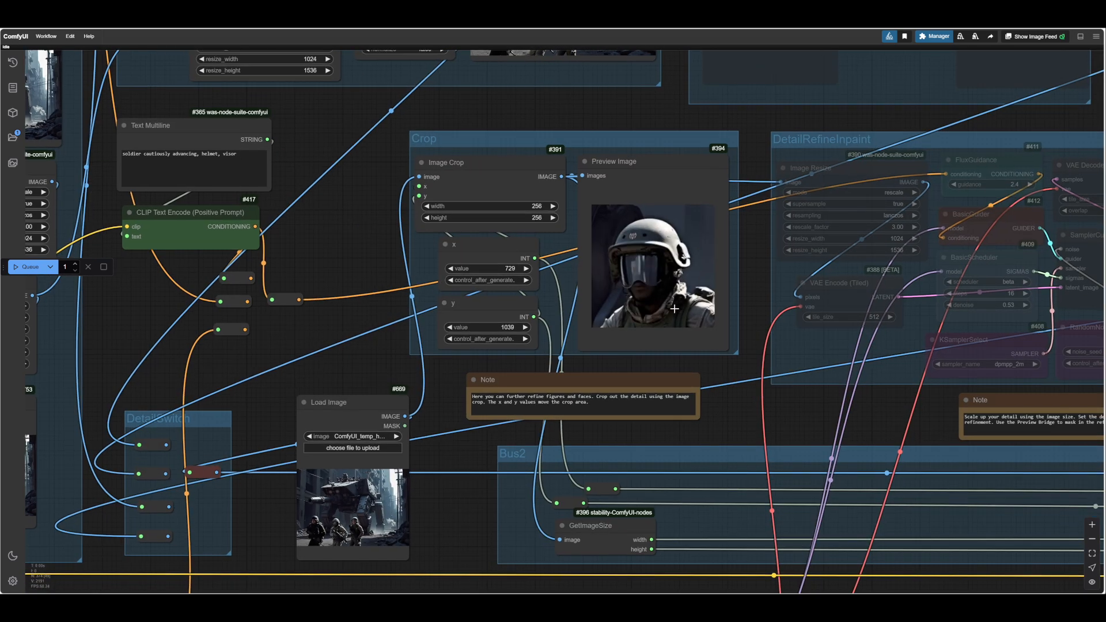
{"action": "scroll", "coordinate": [730, 277], "scroll_direction": "up", "scroll_amount": 5}
{"action": "scroll", "coordinate": [731, 276], "scroll_direction": "down", "scroll_amount": 5}
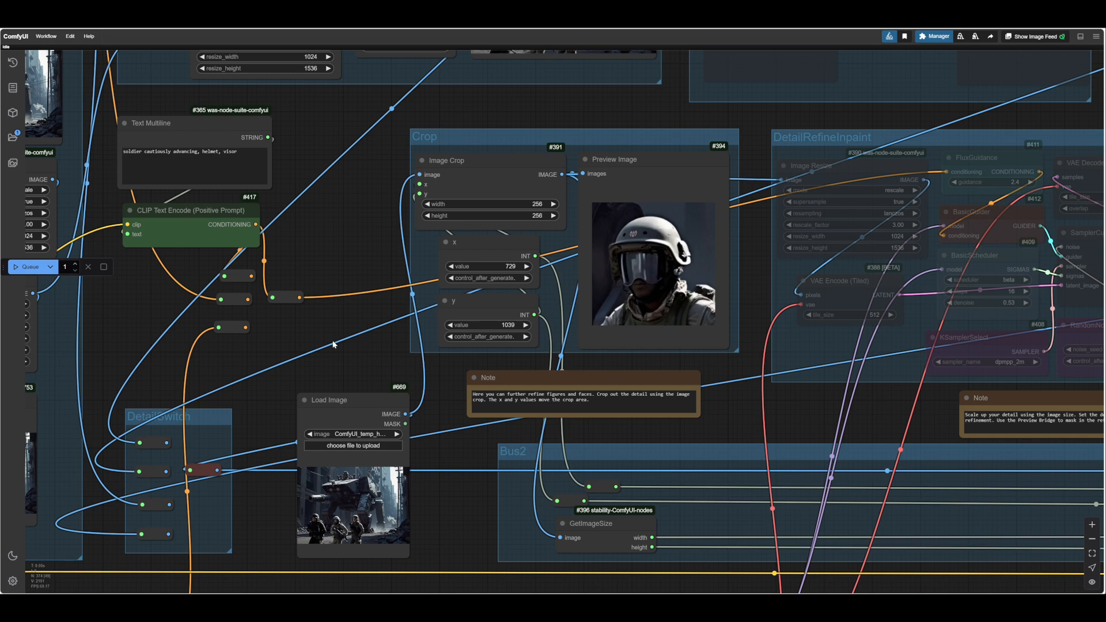
{"action": "left_click_drag", "start_coordinate": [474, 266], "coordinate": [603, 270]}
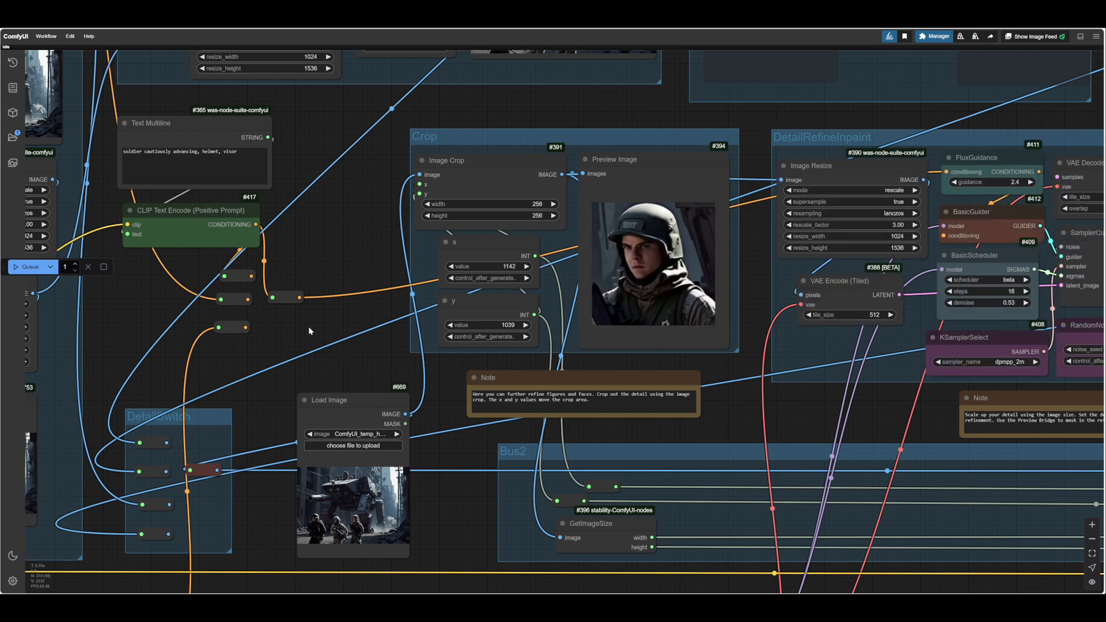
- Remove ", visor" from the detail prompt so it reads "soldier cautiously advancing, helmet"
{"action": "left_click_drag", "start_coordinate": [308, 325], "coordinate": [543, 435]}
{"action": "scroll", "coordinate": [541, 374], "scroll_direction": "up", "scroll_amount": 5}
{"action": "left_click_drag", "start_coordinate": [391, 205], "coordinate": [431, 208]}
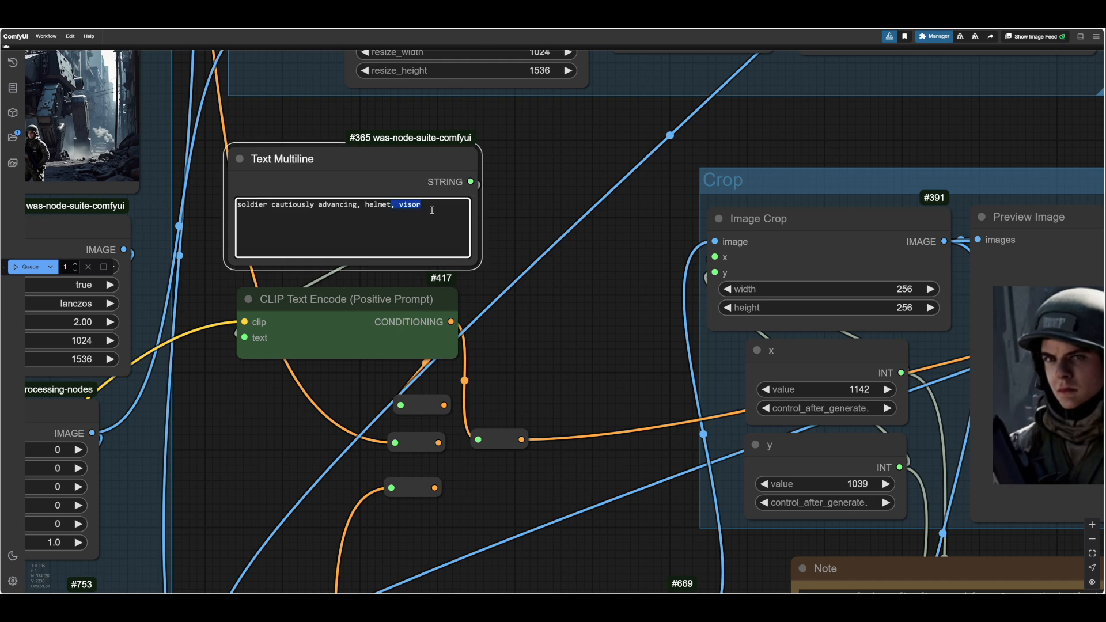
{"action": "key", "text": "BackSpace"}
{"action": "scroll", "coordinate": [590, 370], "scroll_direction": "down", "scroll_amount": 3}
{"action": "left_click_drag", "start_coordinate": [590, 370], "coordinate": [348, 332]}
{"action": "scroll", "coordinate": [328, 426], "scroll_direction": "down", "scroll_amount": 3}
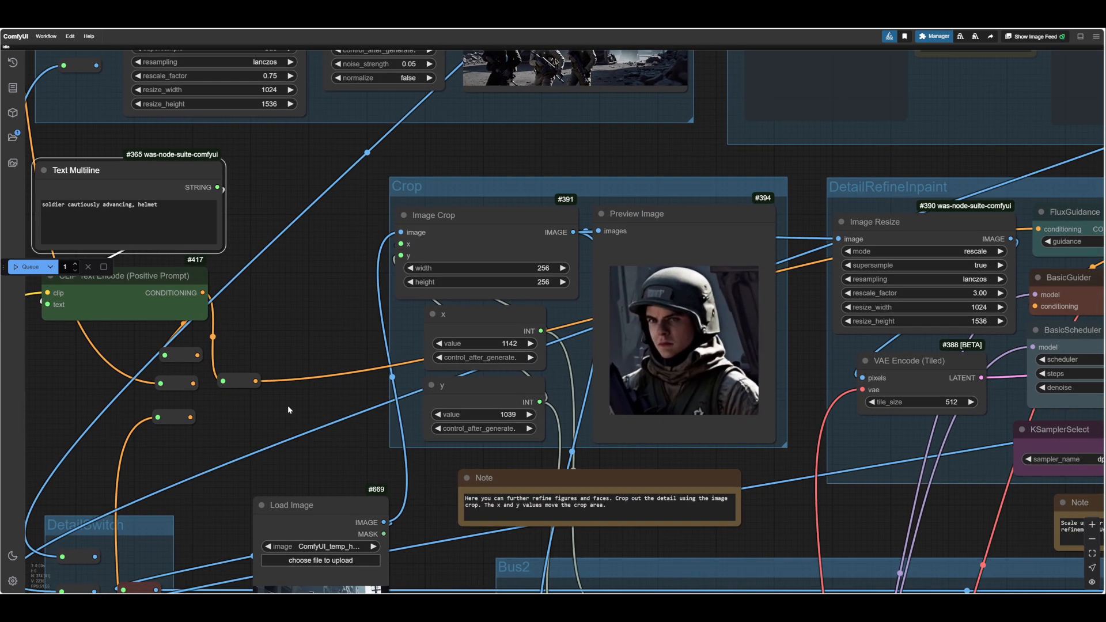
- Inspect the refined face in the Preview Bridge and set the DetailRefineInpaint noise seed to 5153
{"action": "left_click_drag", "start_coordinate": [723, 511], "coordinate": [326, 509]}
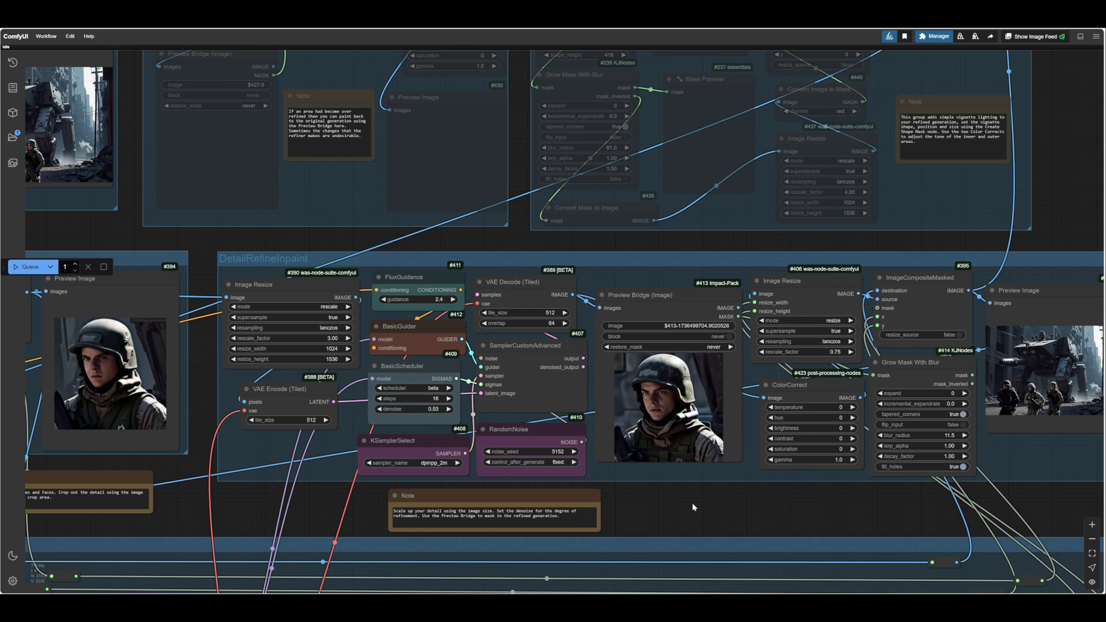
{"action": "scroll", "coordinate": [673, 423], "scroll_direction": "up", "scroll_amount": 10}
{"action": "scroll", "coordinate": [665, 403], "scroll_direction": "down", "scroll_amount": 10}
{"action": "scroll", "coordinate": [710, 532], "scroll_direction": "up", "scroll_amount": 5}
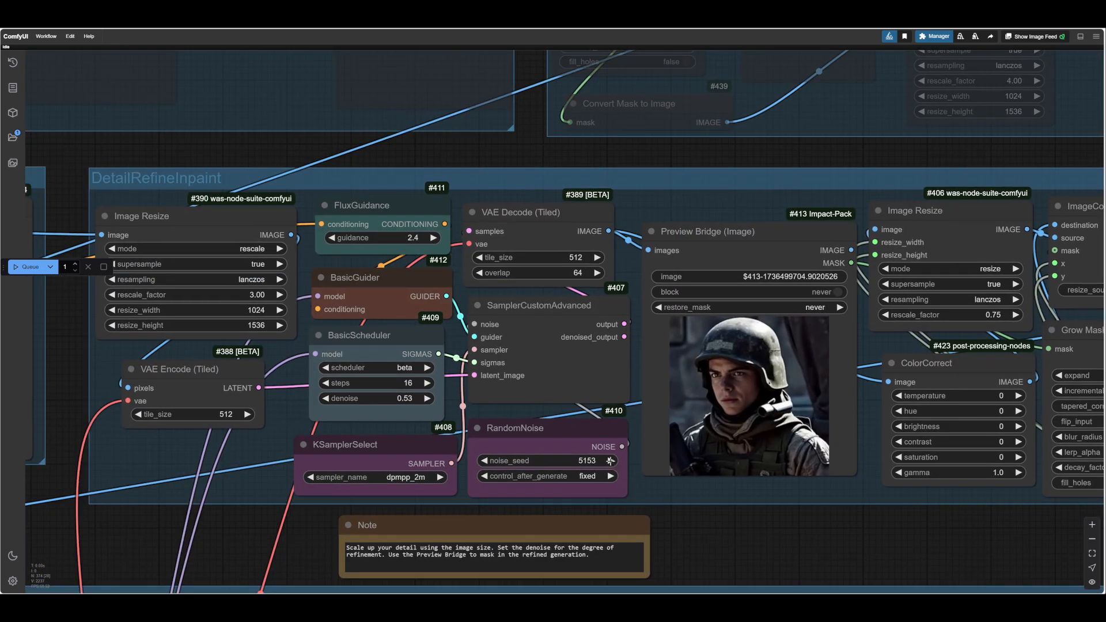
{"action": "scroll", "coordinate": [782, 534], "scroll_direction": "down", "scroll_amount": 5}
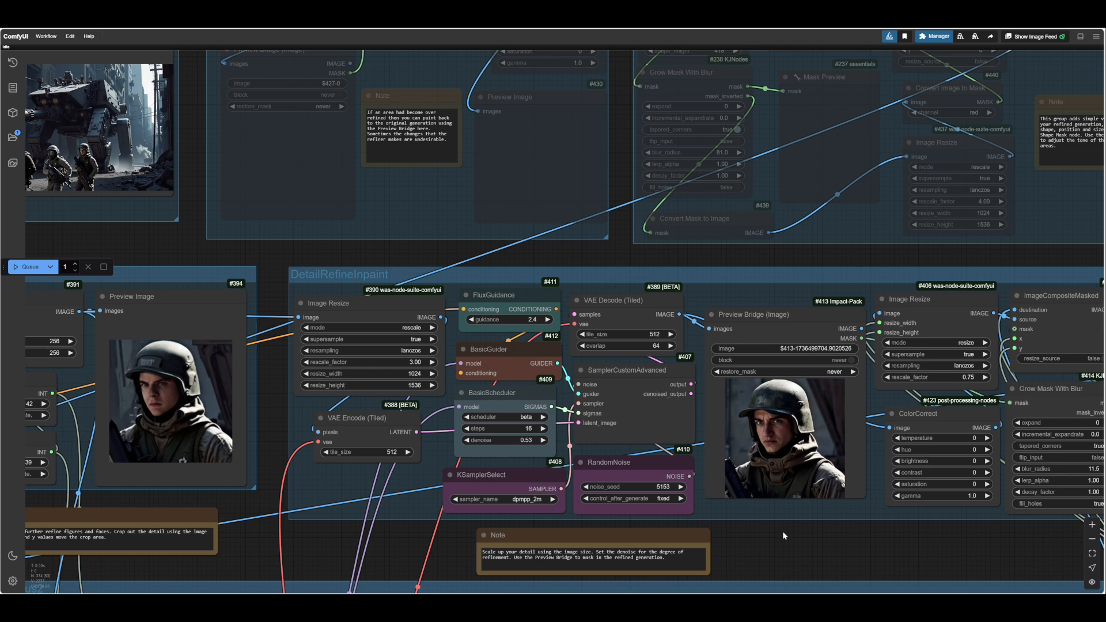
- Paint a mask around the soldier's face, helmet front and collar on the Preview Bridge image and save it
{"action": "scroll", "coordinate": [782, 531], "scroll_direction": "up", "scroll_amount": 6}
{"action": "right_click", "coordinate": [752, 424]}
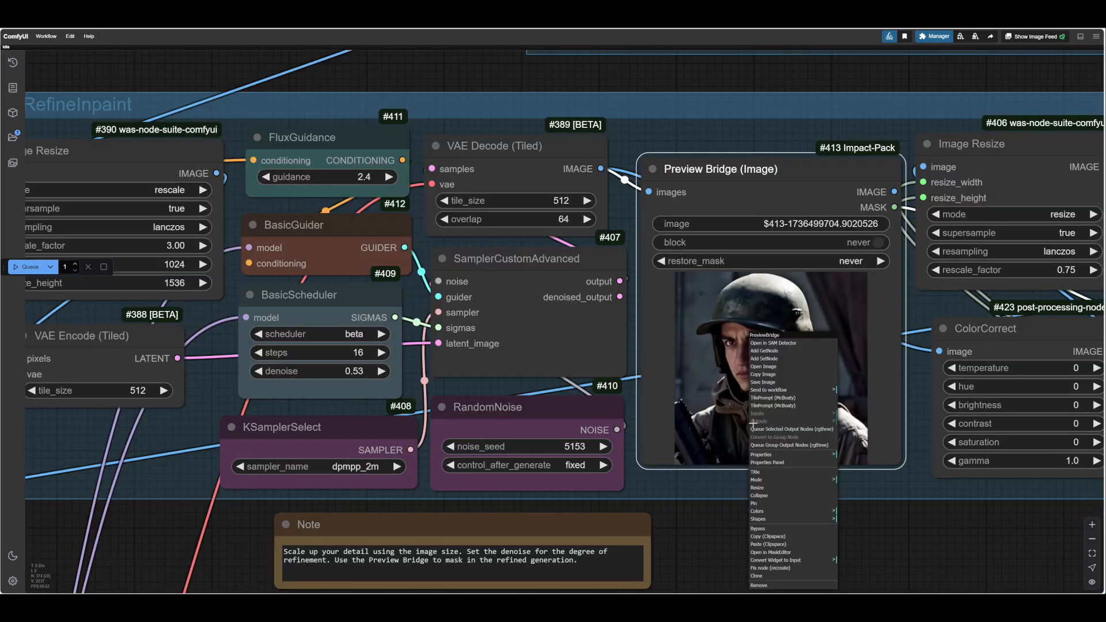
{"action": "left_click", "coordinate": [769, 551]}
{"action": "mouse_move", "coordinate": [581, 283]}
{"action": "left_mouse_down"}
{"action": "mouse_move", "coordinate": [548, 181]}
{"action": "mouse_move", "coordinate": [484, 132]}
{"action": "mouse_move", "coordinate": [415, 114]}
{"action": "mouse_move", "coordinate": [394, 132]}
{"action": "left_mouse_up"}
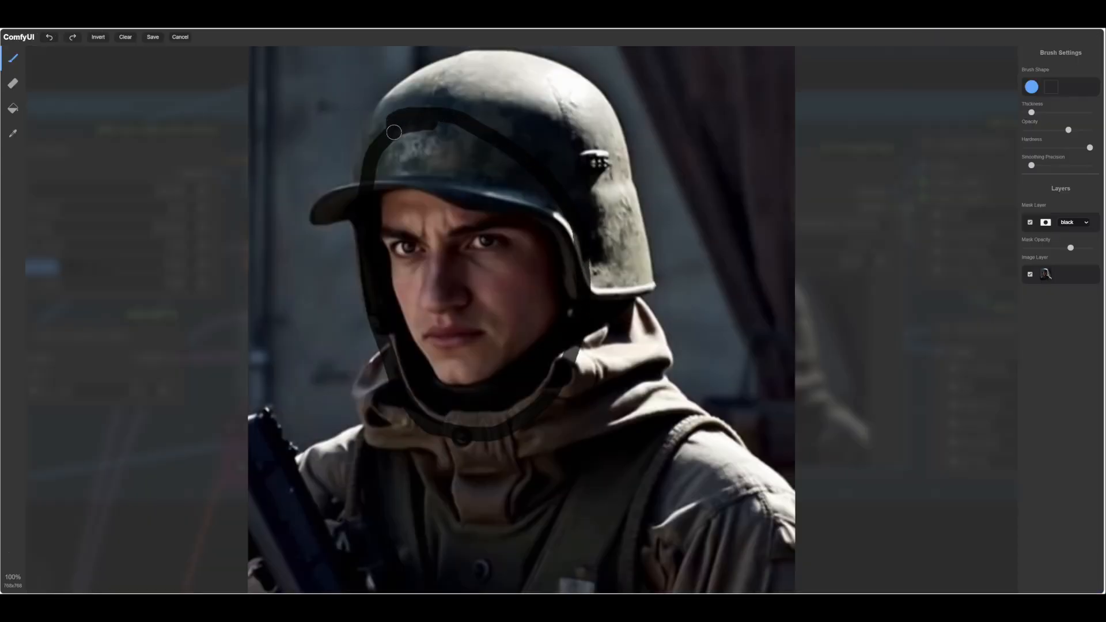
{"action": "left_click", "coordinate": [153, 37]}
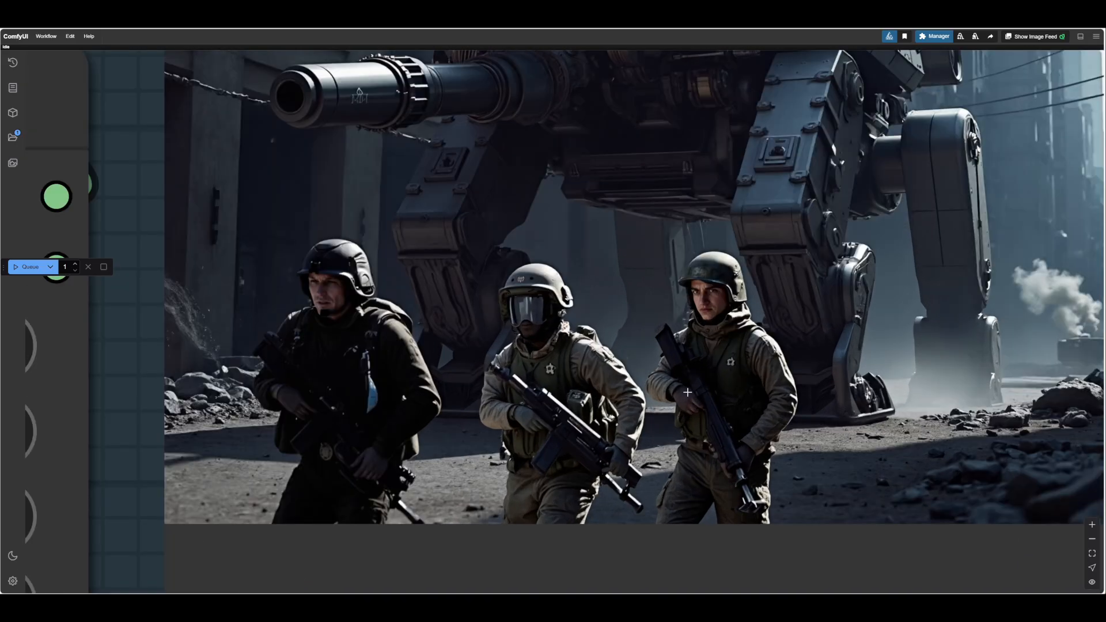
- Compare the composited soldiers in the DetailRefineInpaint preview with the image in the Refine group's preview
{"action": "scroll", "coordinate": [687, 392], "scroll_direction": "down", "scroll_amount": 5}
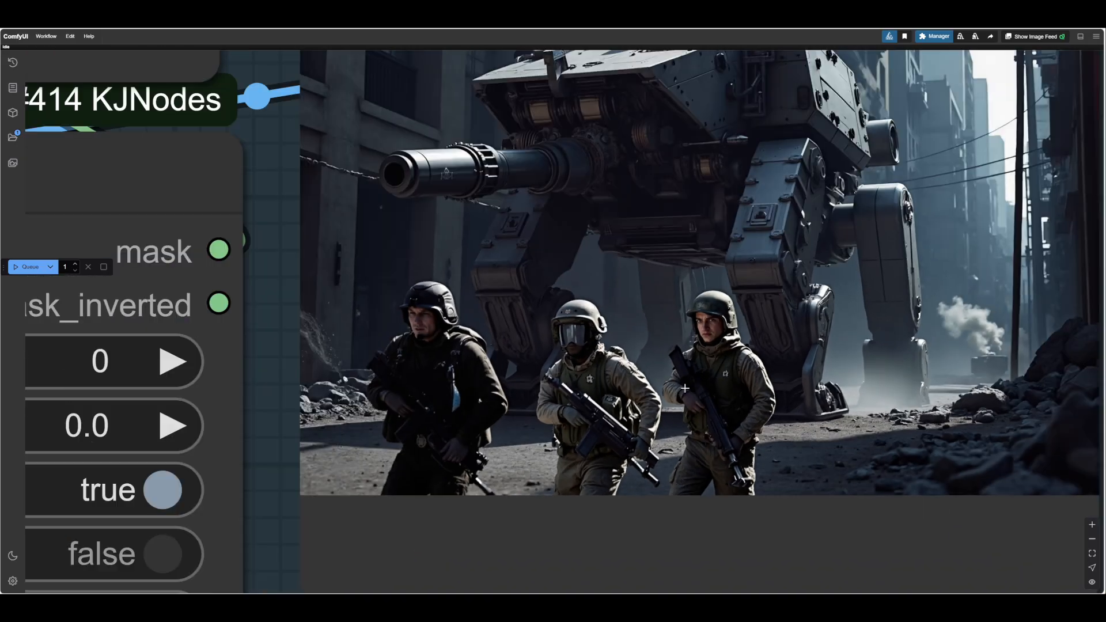
{"action": "left_click_drag", "start_coordinate": [1000, 442], "coordinate": [990, 456]}
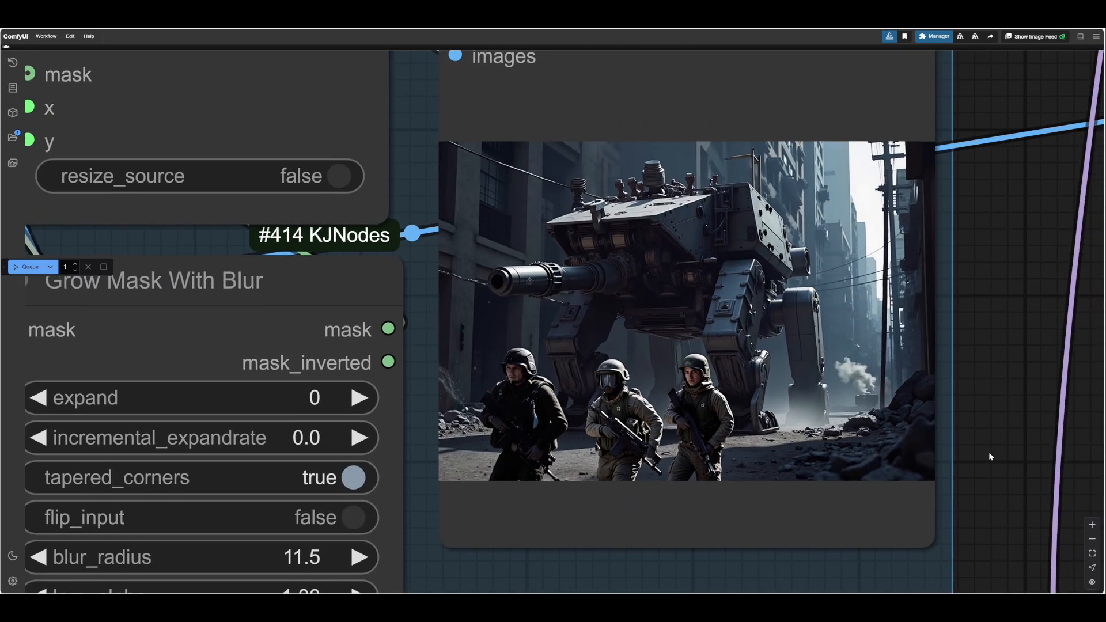
{"action": "scroll", "coordinate": [988, 452], "scroll_direction": "down", "scroll_amount": 6}
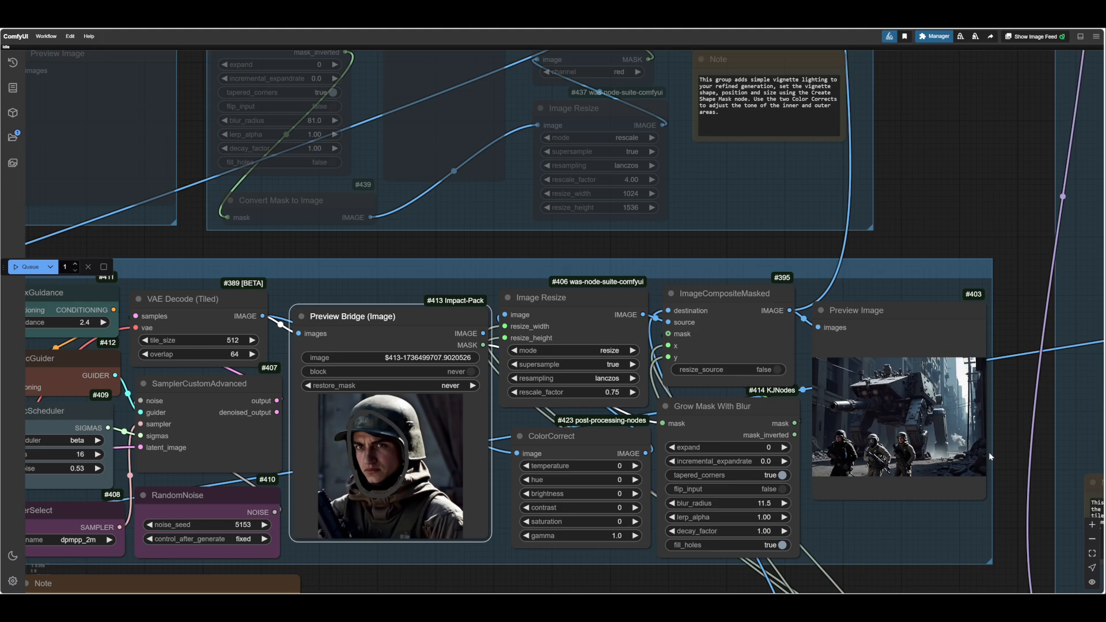
{"action": "scroll", "coordinate": [990, 456], "scroll_direction": "up", "scroll_amount": 3}
{"action": "scroll", "coordinate": [989, 456], "scroll_direction": "down", "scroll_amount": 5}
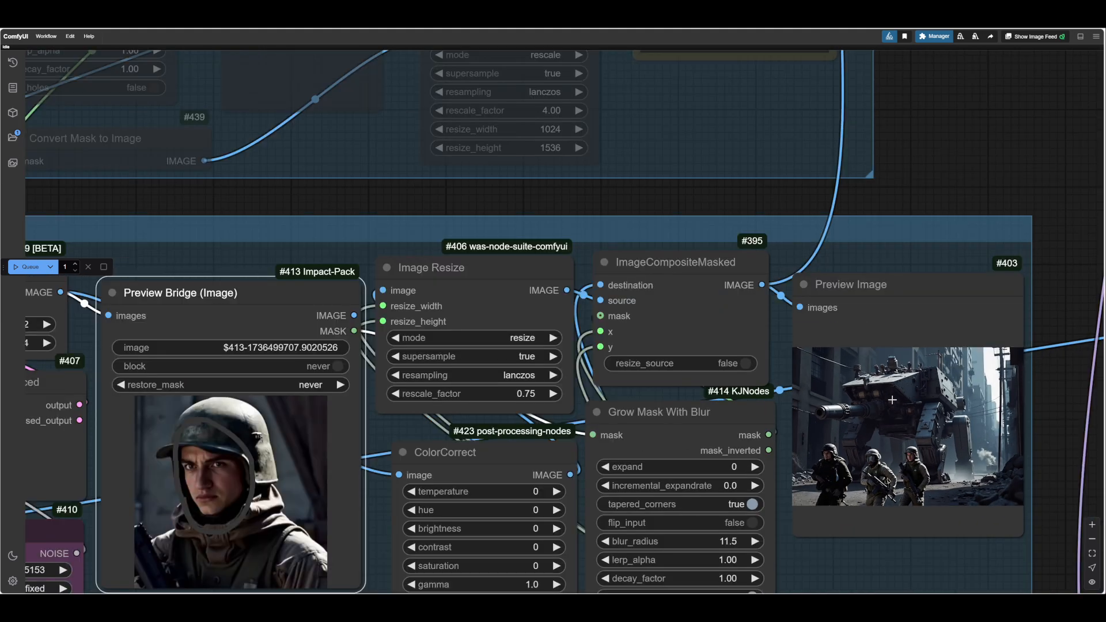
{"action": "scroll", "coordinate": [914, 406], "scroll_direction": "down", "scroll_amount": 2}
{"action": "left_click_drag", "start_coordinate": [644, 531], "coordinate": [585, 551]}
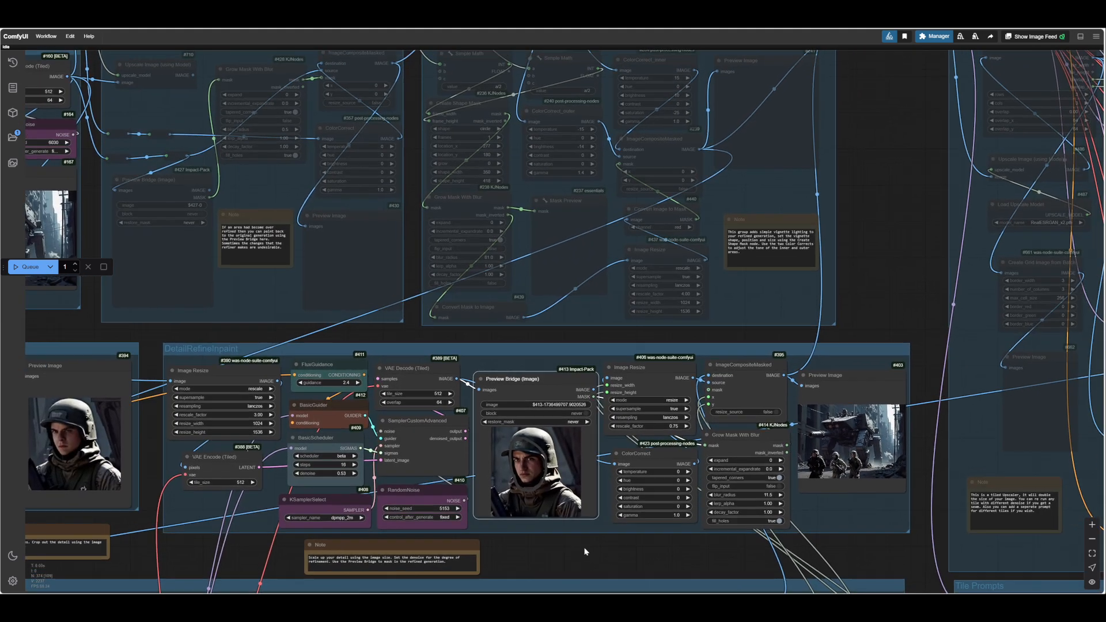
{"action": "left_click_drag", "start_coordinate": [661, 492], "coordinate": [538, 461]}
{"action": "scroll", "coordinate": [736, 409], "scroll_direction": "up", "scroll_amount": 17}
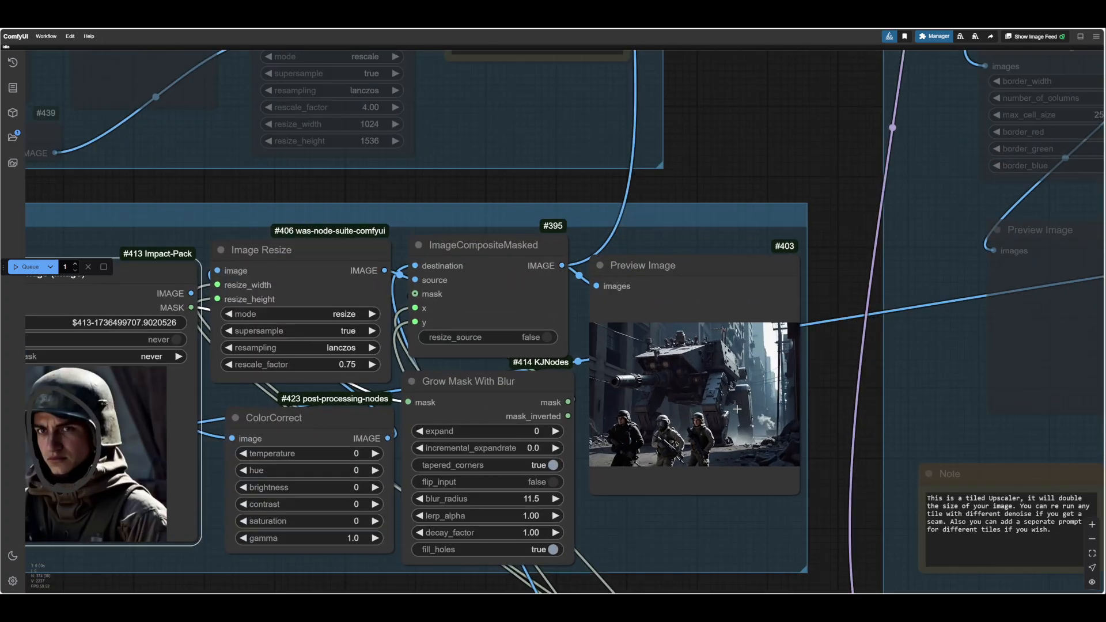
{"action": "scroll", "coordinate": [642, 303], "scroll_direction": "down", "scroll_amount": 10}
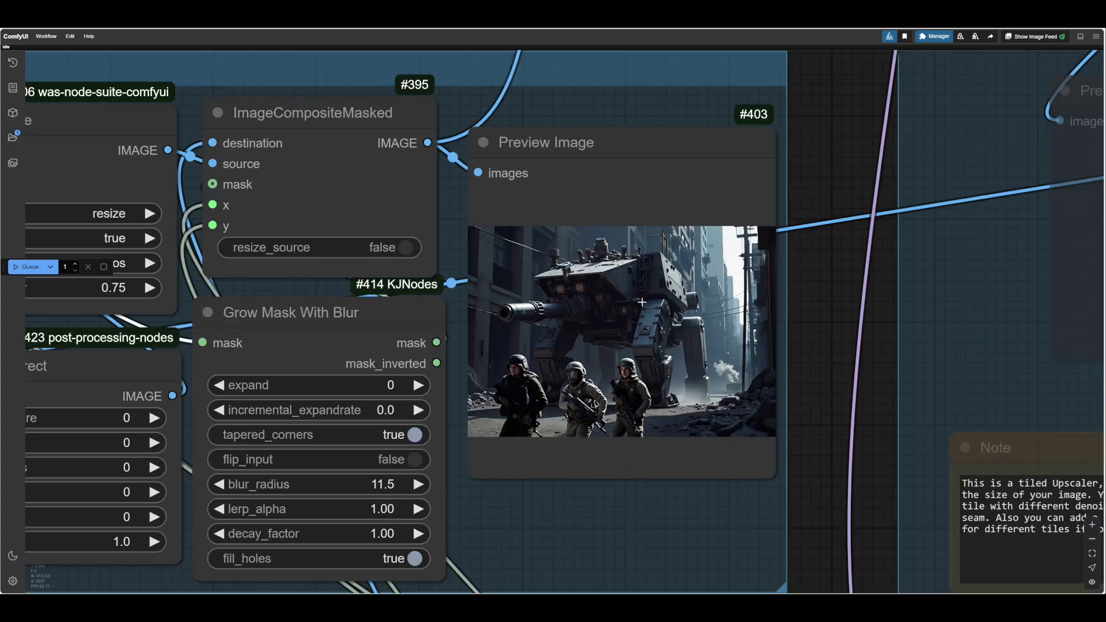
{"action": "scroll", "coordinate": [825, 376], "scroll_direction": "up", "scroll_amount": 10}
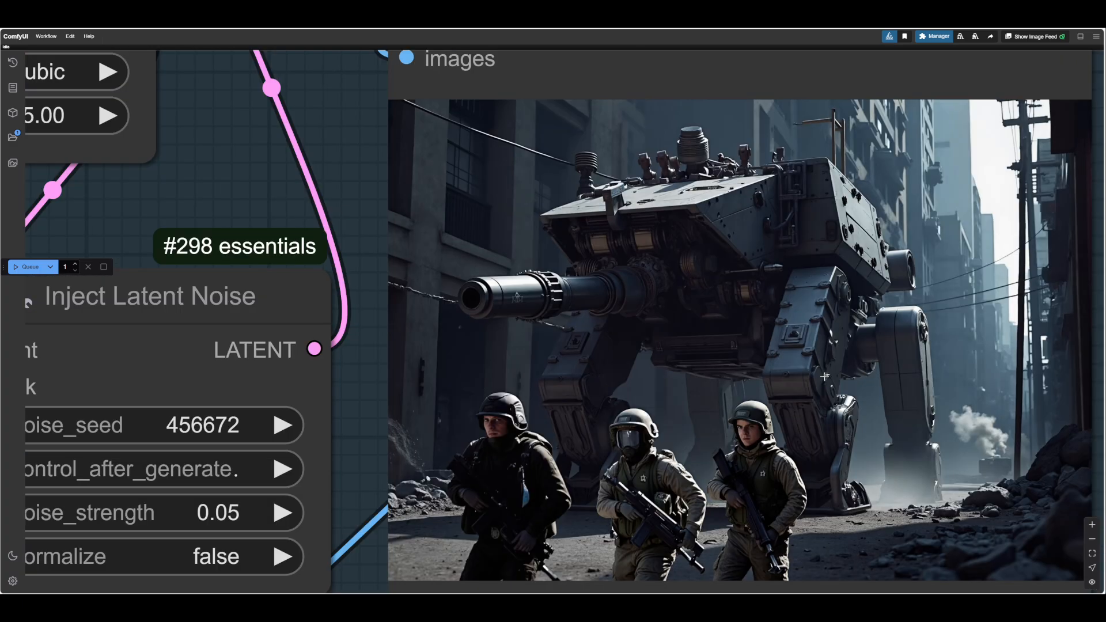
{"action": "scroll", "coordinate": [825, 376], "scroll_direction": "down", "scroll_amount": 10}
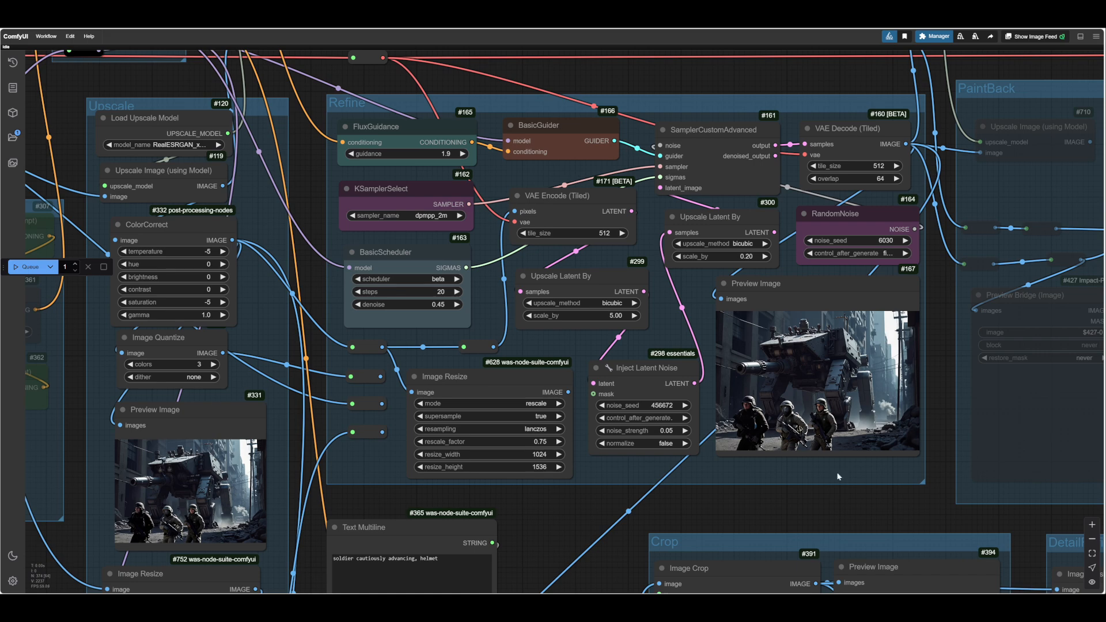
{"action": "scroll", "coordinate": [838, 502], "scroll_direction": "down", "scroll_amount": 4}
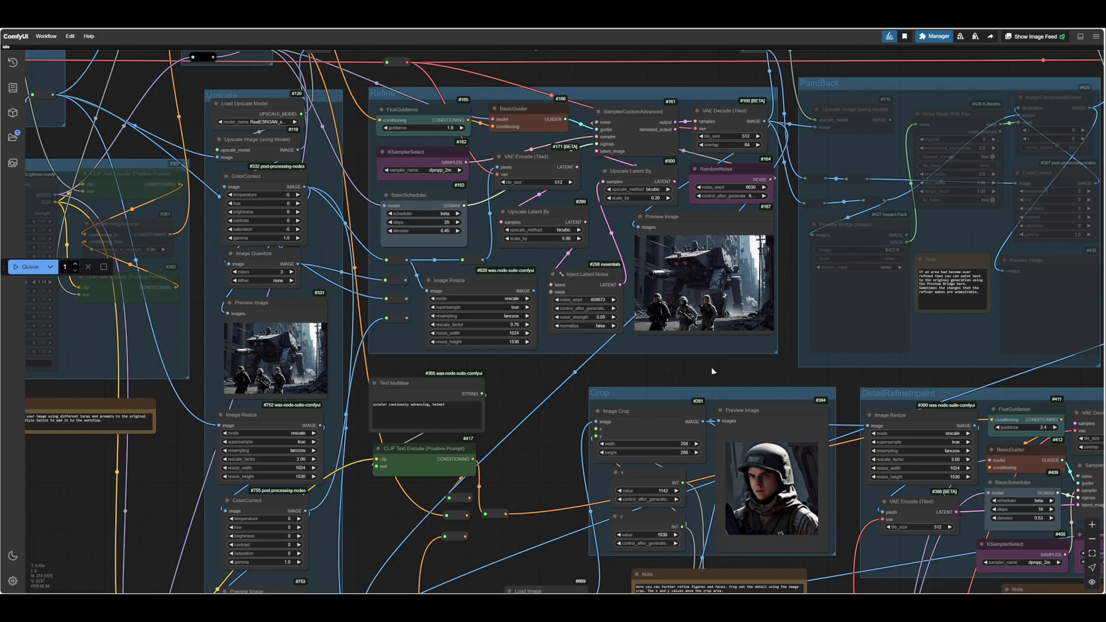
- Open the DetailRefineInpaint preview image at full size, zoom in on the soldiers, and close the image
{"action": "left_click_drag", "start_coordinate": [712, 371], "coordinate": [658, 318]}
{"action": "left_click_drag", "start_coordinate": [516, 428], "coordinate": [502, 406]}
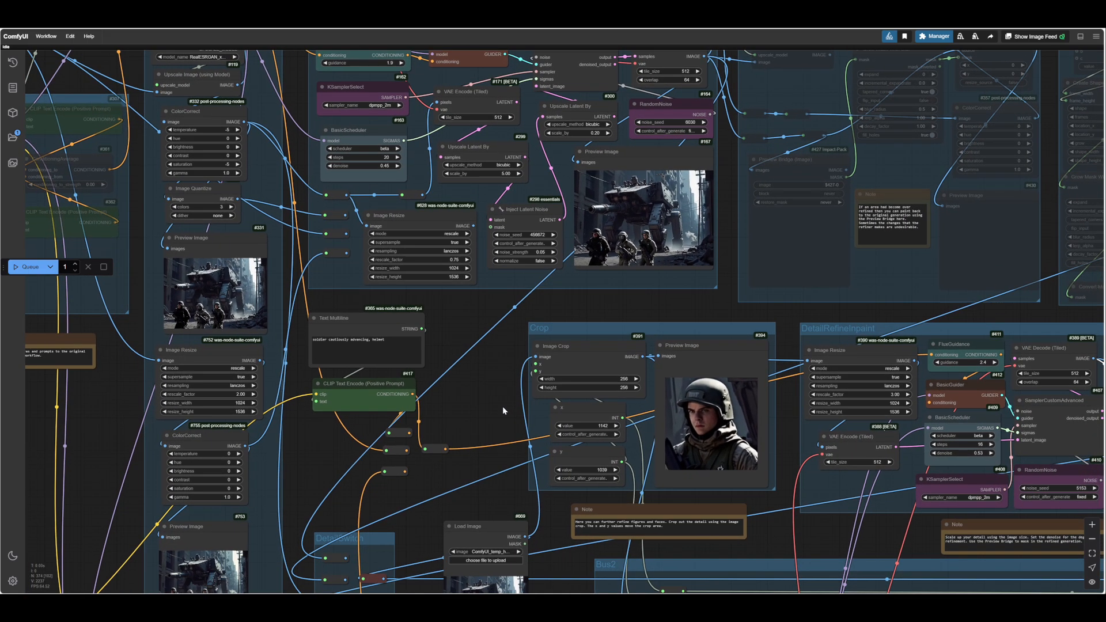
{"action": "scroll", "coordinate": [502, 406], "scroll_direction": "up", "scroll_amount": 1}
{"action": "scroll", "coordinate": [502, 406], "scroll_direction": "down", "scroll_amount": 8}
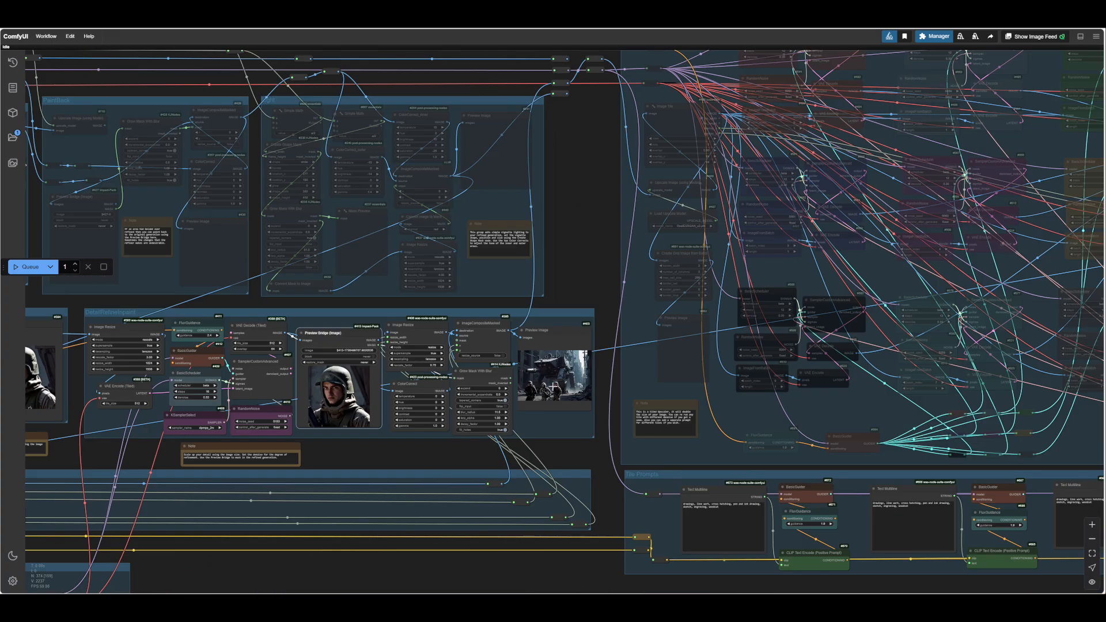
{"action": "right_click", "coordinate": [553, 337]}
{"action": "left_click", "coordinate": [576, 372]}
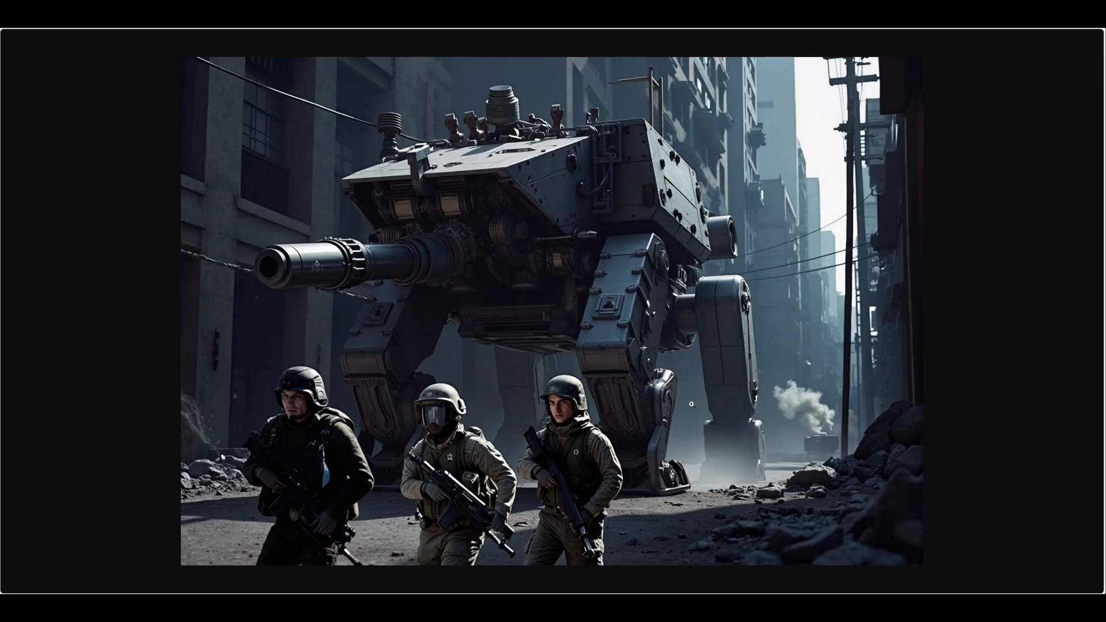
{"action": "left_click", "coordinate": [563, 408]}
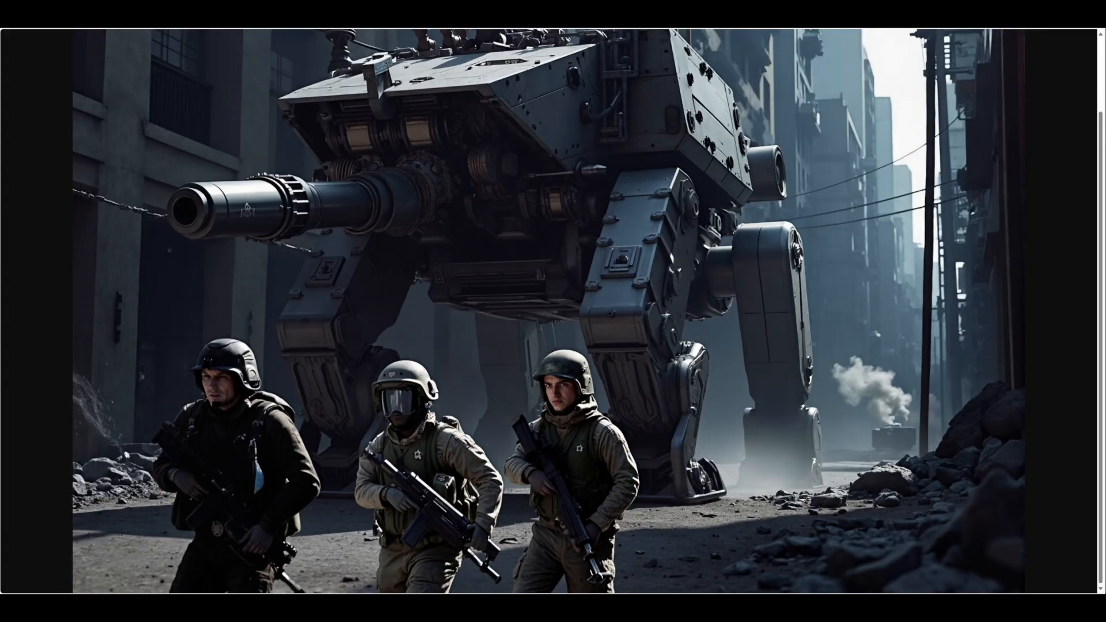
{"action": "key", "text": "ctrl+w"}
- Bring up the options of the tiled upscaler group
{"action": "scroll", "coordinate": [647, 496], "scroll_direction": "down", "scroll_amount": 3}
{"action": "left_click_drag", "start_coordinate": [618, 544], "coordinate": [503, 506]}
{"action": "left_click_drag", "start_coordinate": [490, 553], "coordinate": [438, 562]}
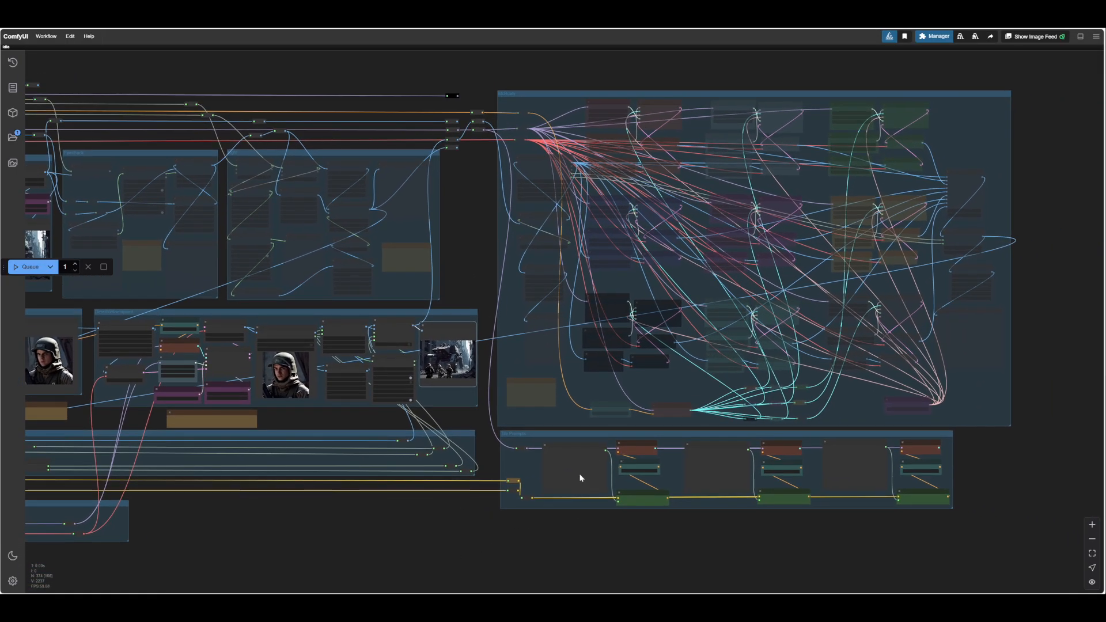
{"action": "right_click", "coordinate": [746, 381]}
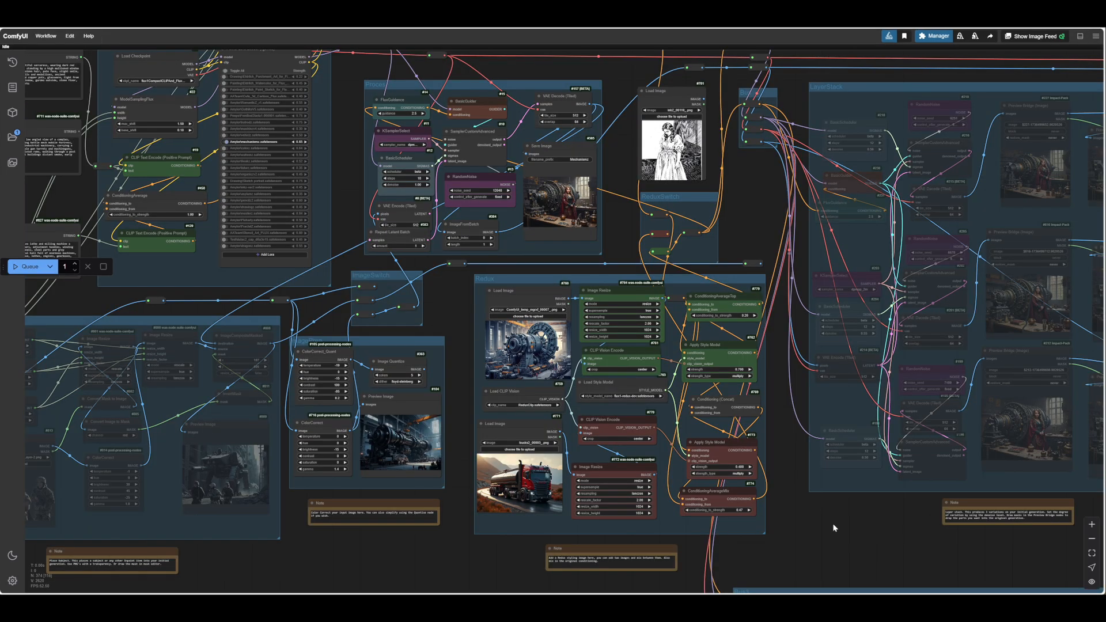
- Examine the Redux group's two input images, style models and conditioning nodes
{"action": "scroll", "coordinate": [833, 524], "scroll_direction": "up", "scroll_amount": 2}
{"action": "scroll", "coordinate": [833, 524], "scroll_direction": "down", "scroll_amount": 2}
{"action": "left_click_drag", "start_coordinate": [833, 525], "coordinate": [893, 523]}
{"action": "scroll", "coordinate": [815, 506], "scroll_direction": "up", "scroll_amount": 4}
{"action": "scroll", "coordinate": [873, 520], "scroll_direction": "up", "scroll_amount": 2}
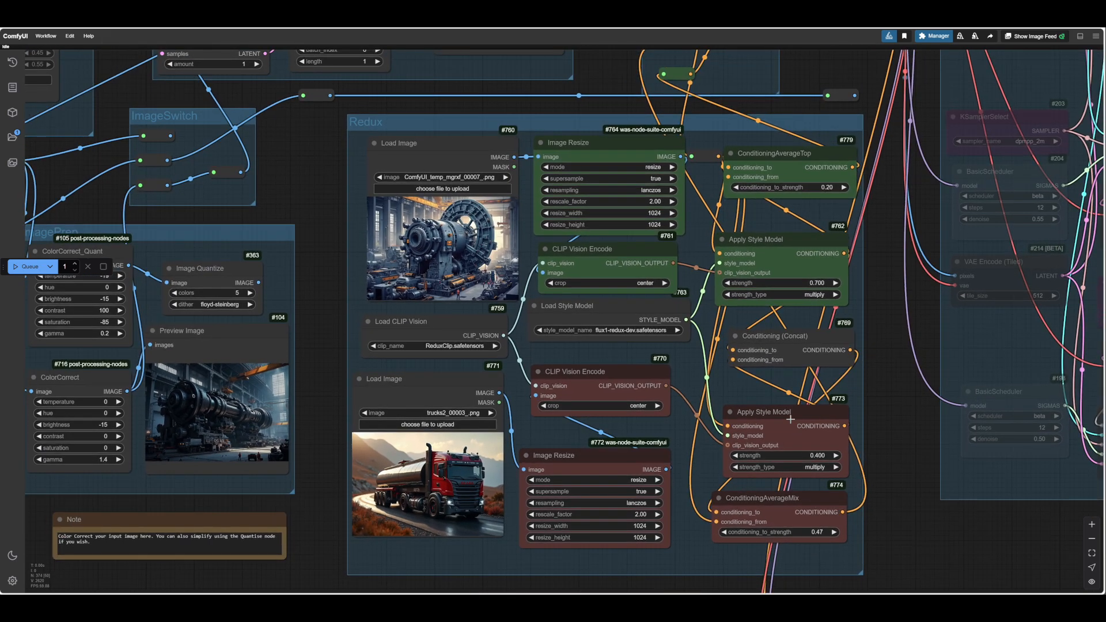
- Nudge the lower Apply Style Model node and the Load Style Model node in the Redux group to highlight their links
{"action": "left_click_drag", "start_coordinate": [790, 418], "coordinate": [784, 414]}
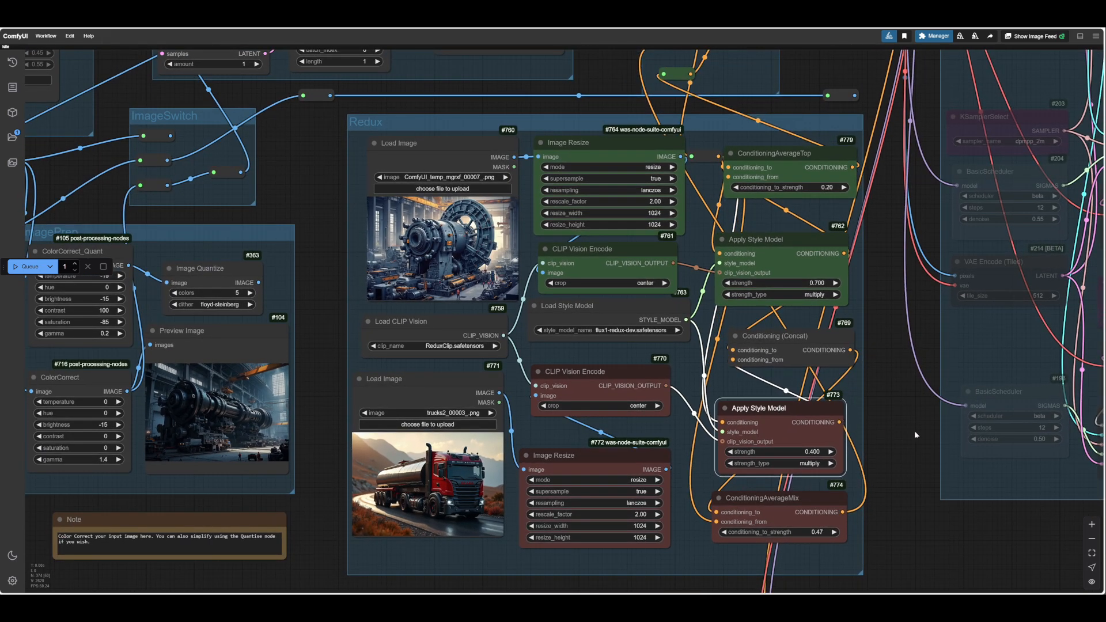
{"action": "mouse_move", "coordinate": [914, 431]}
{"action": "left_mouse_down"}
{"action": "mouse_move", "coordinate": [937, 452]}
{"action": "mouse_move", "coordinate": [921, 440]}
{"action": "left_mouse_up"}
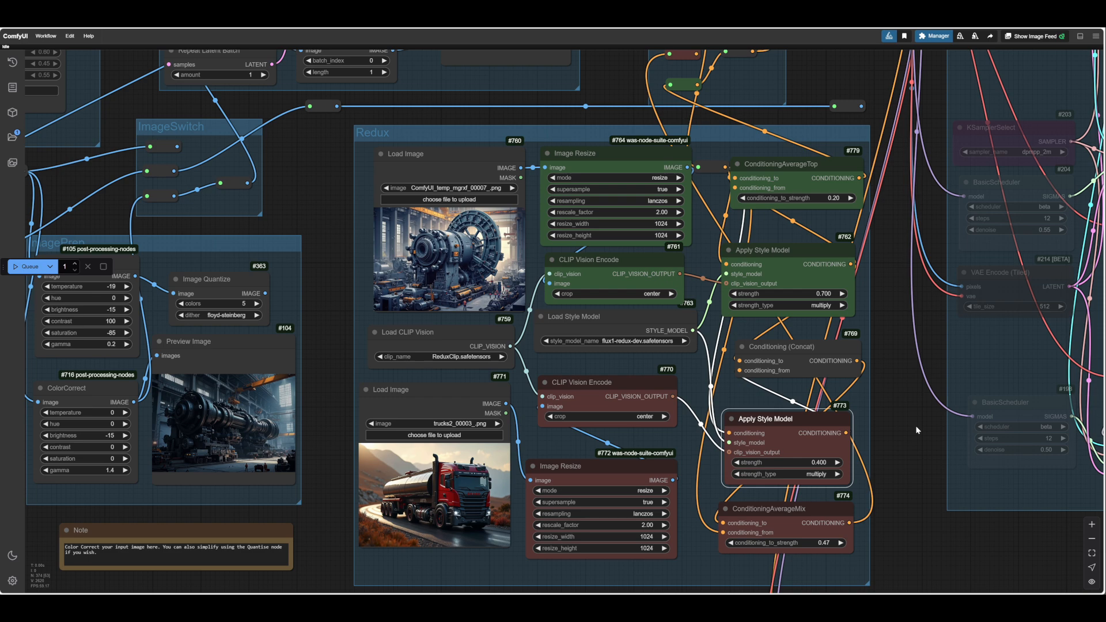
{"action": "left_click_drag", "start_coordinate": [662, 317], "coordinate": [660, 325]}
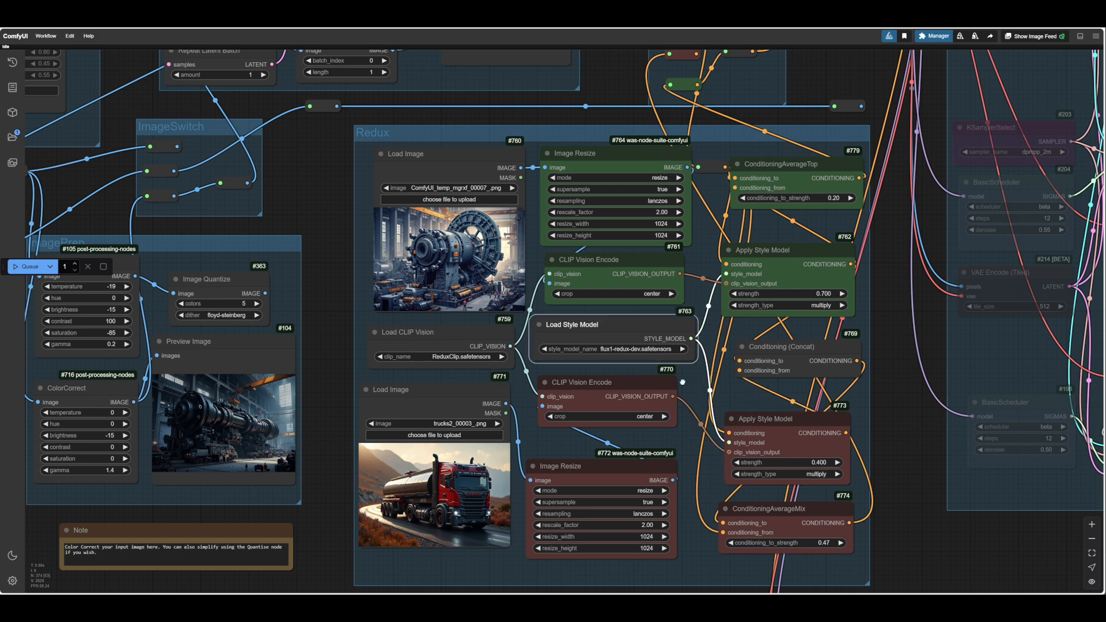
{"action": "scroll", "coordinate": [665, 376], "scroll_direction": "up", "scroll_amount": 1}
{"action": "mouse_move", "coordinate": [682, 381]}
{"action": "left_mouse_down"}
{"action": "mouse_move", "coordinate": [664, 374]}
{"action": "mouse_move", "coordinate": [682, 371]}
{"action": "left_mouse_up"}
{"action": "scroll", "coordinate": [671, 378], "scroll_direction": "up", "scroll_amount": 1}
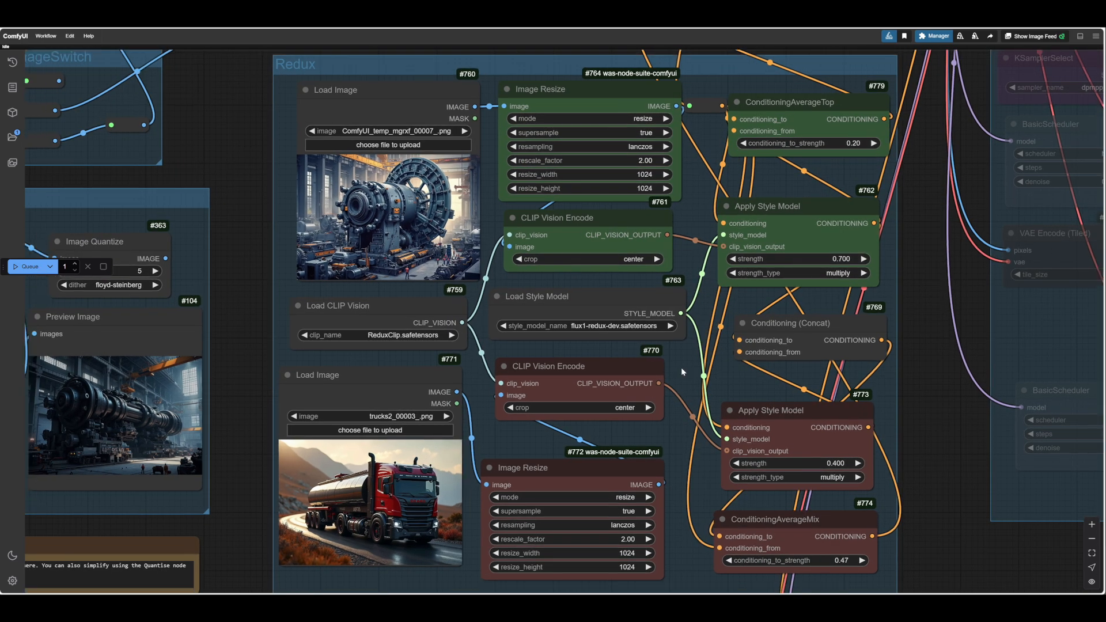
- Examine how the Redux group's image and conditioning nodes connect to ReduxSwitch and the surrounding groups
{"action": "scroll", "coordinate": [682, 367], "scroll_direction": "down", "scroll_amount": 4}
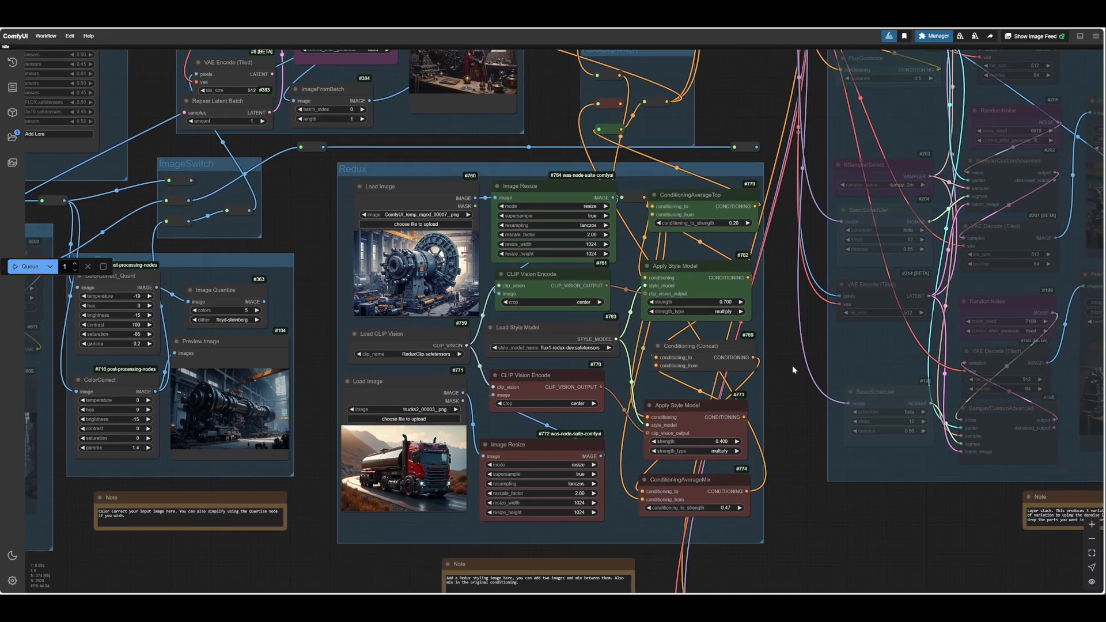
{"action": "scroll", "coordinate": [786, 351], "scroll_direction": "up", "scroll_amount": 2}
{"action": "left_click_drag", "start_coordinate": [792, 365], "coordinate": [749, 357]}
{"action": "scroll", "coordinate": [786, 351], "scroll_direction": "down", "scroll_amount": 1}
{"action": "scroll", "coordinate": [792, 347], "scroll_direction": "down", "scroll_amount": 1}
{"action": "scroll", "coordinate": [790, 346], "scroll_direction": "down", "scroll_amount": 1}
{"action": "scroll", "coordinate": [760, 365], "scroll_direction": "up", "scroll_amount": 1}
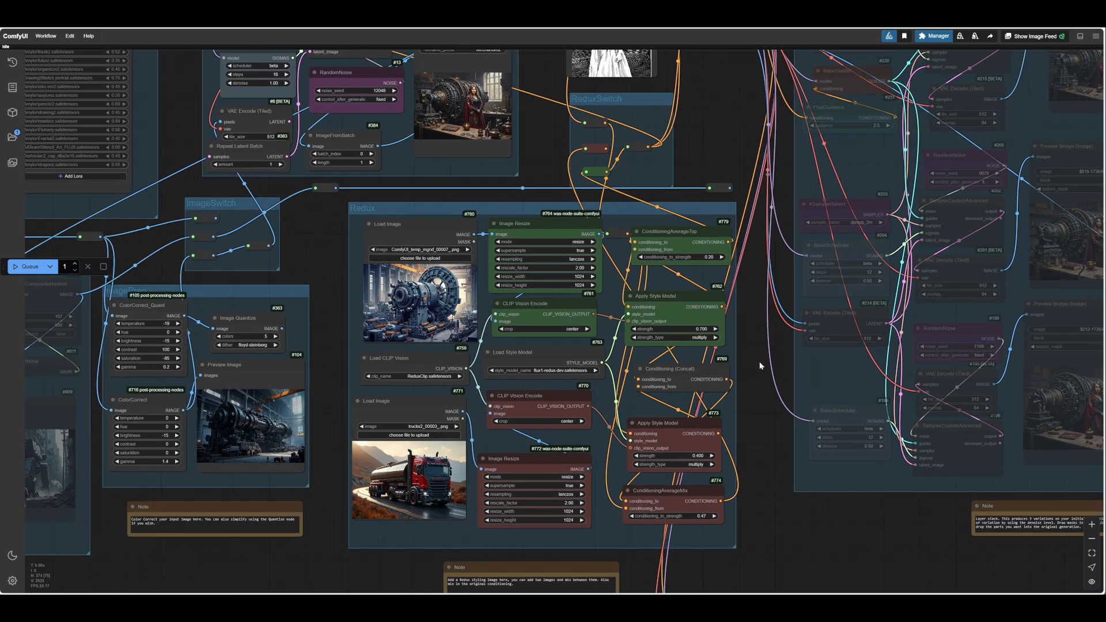
{"action": "scroll", "coordinate": [760, 365], "scroll_direction": "up", "scroll_amount": 1}
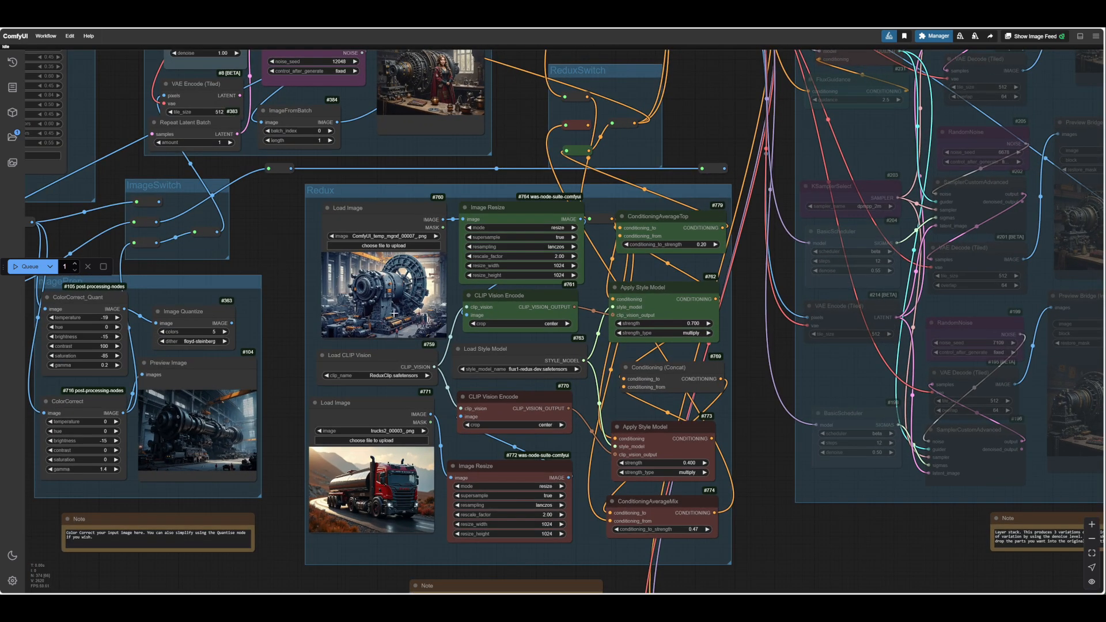
{"action": "left_click_drag", "start_coordinate": [283, 246], "coordinate": [278, 261]}
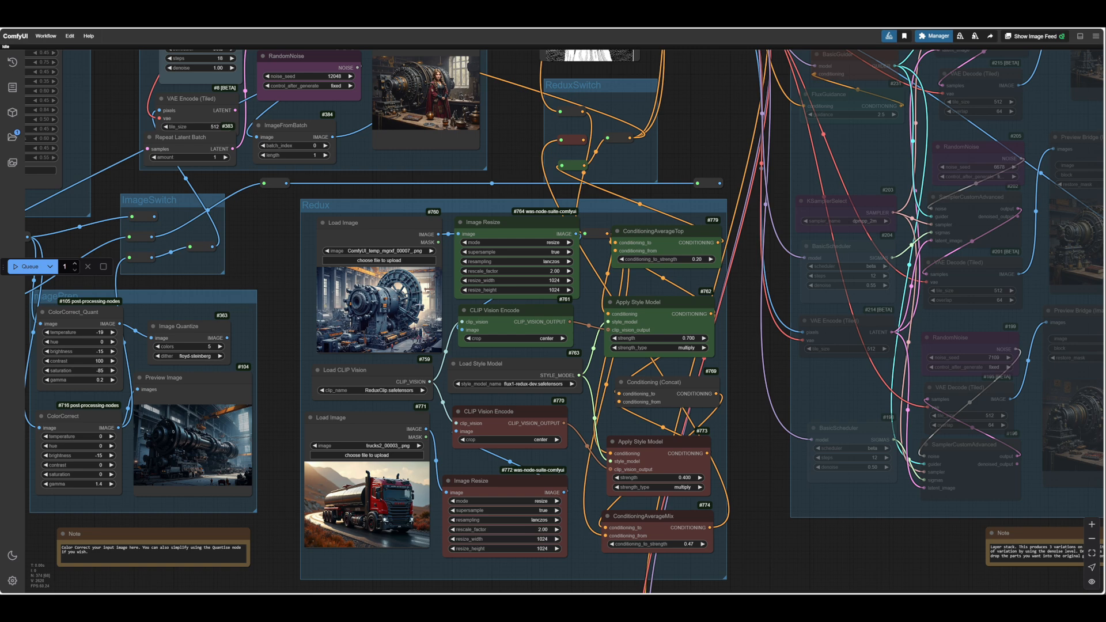
{"action": "scroll", "coordinate": [264, 244], "scroll_direction": "up", "scroll_amount": 2}
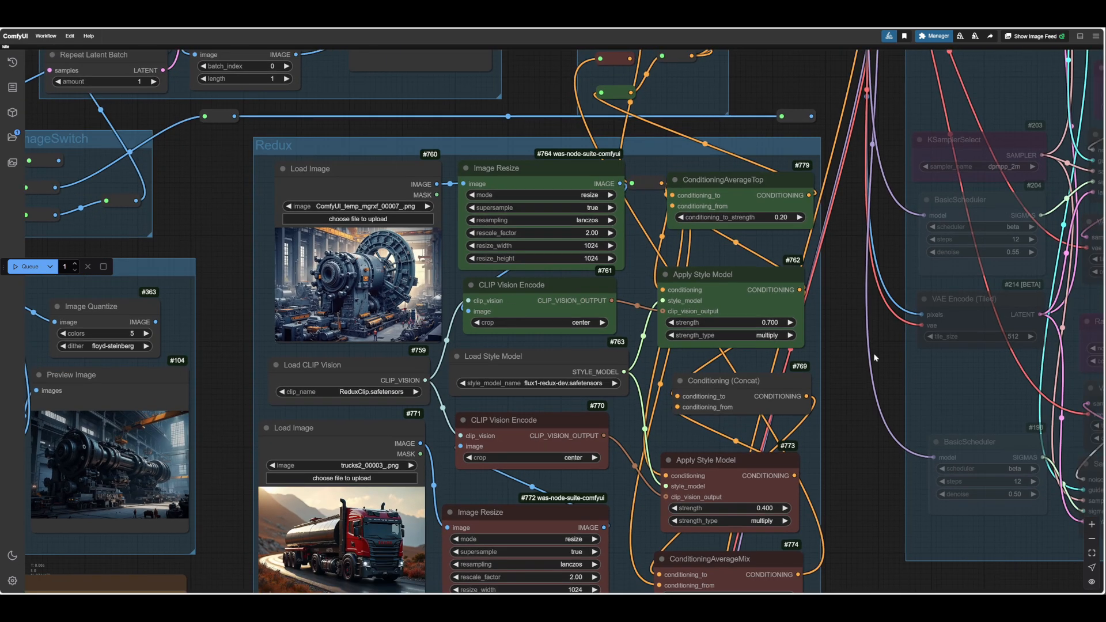
{"action": "scroll", "coordinate": [871, 340], "scroll_direction": "up", "scroll_amount": 5}
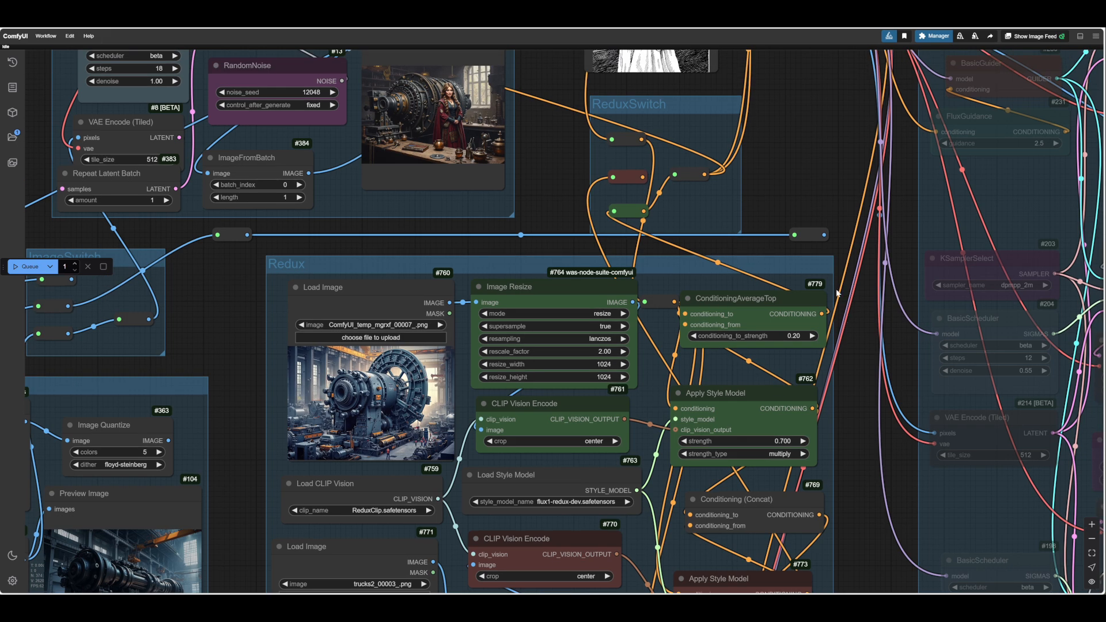
{"action": "scroll", "coordinate": [810, 205], "scroll_direction": "up", "scroll_amount": 3}
{"action": "scroll", "coordinate": [653, 284], "scroll_direction": "down", "scroll_amount": 8}
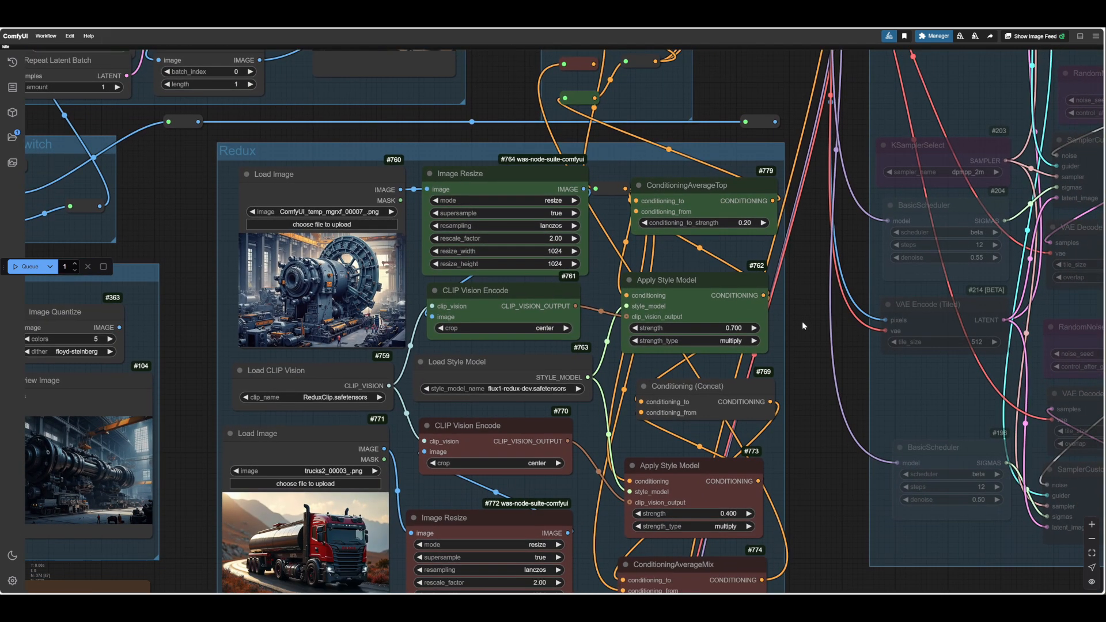
- Set the conditioning_to_strength of ConditioningAverageTop to 1.00 and select the conditioning reroute above it to highlight its links
{"action": "left_click_drag", "start_coordinate": [803, 326], "coordinate": [804, 321]}
{"action": "left_click_drag", "start_coordinate": [685, 180], "coordinate": [683, 187]}
{"action": "left_click_drag", "start_coordinate": [610, 184], "coordinate": [618, 171]}
{"action": "left_click_drag", "start_coordinate": [805, 319], "coordinate": [842, 349]}
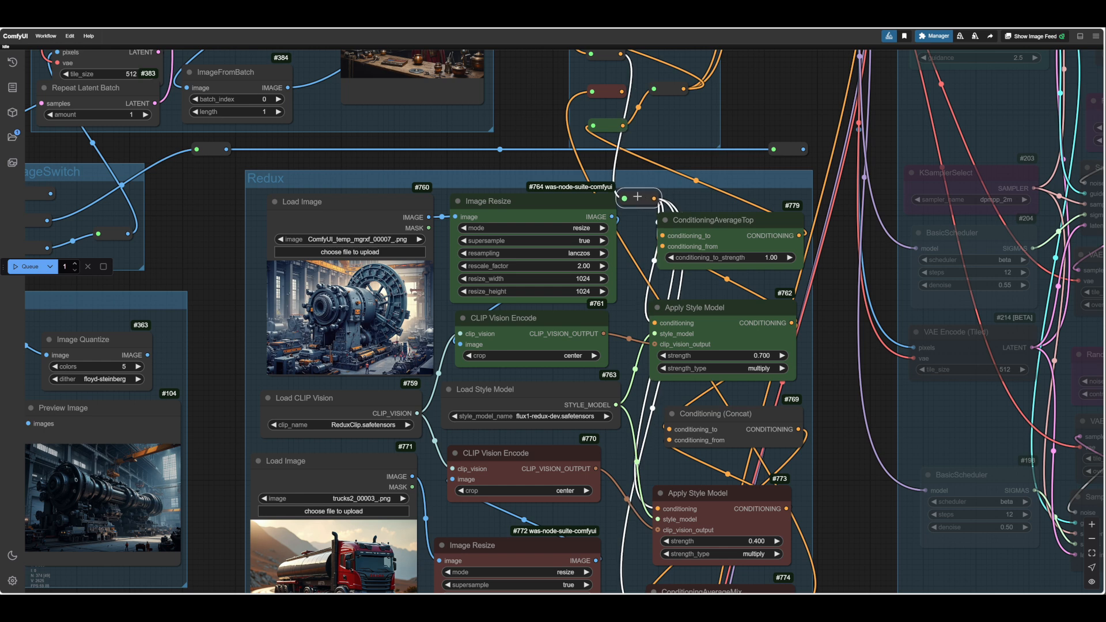
- Nudge the upper Load Image, Image Resize, CLIP Vision Encode and ConditioningAverageTop nodes slightly to trace the first image's Redux path
{"action": "left_click_drag", "start_coordinate": [333, 202], "coordinate": [331, 204]}
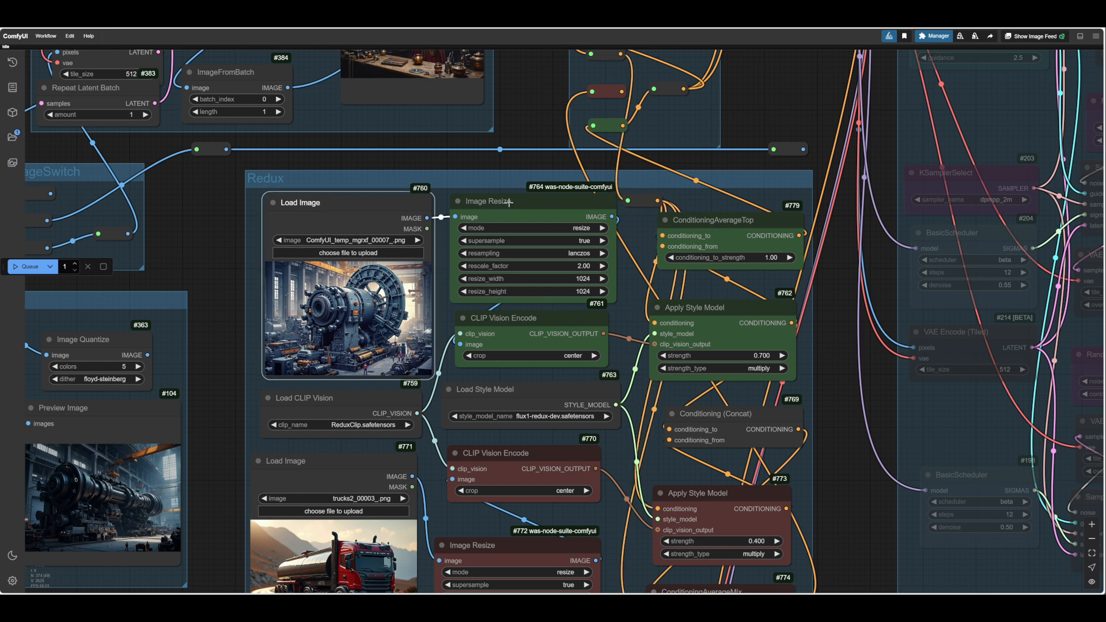
{"action": "left_click_drag", "start_coordinate": [507, 201], "coordinate": [508, 203]}
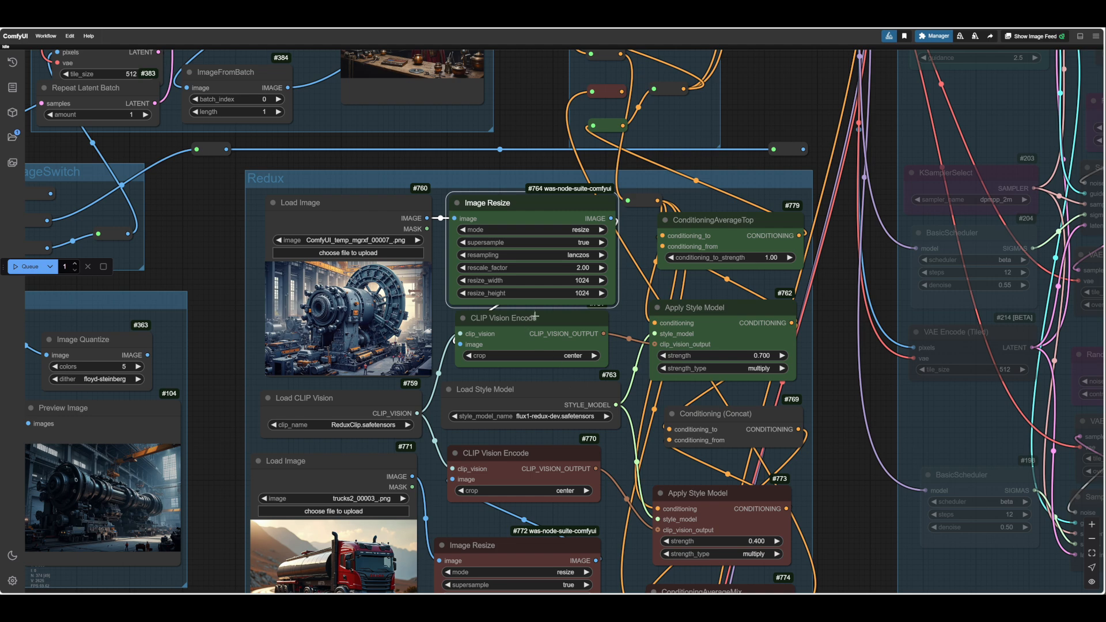
{"action": "left_click_drag", "start_coordinate": [534, 316], "coordinate": [529, 321]}
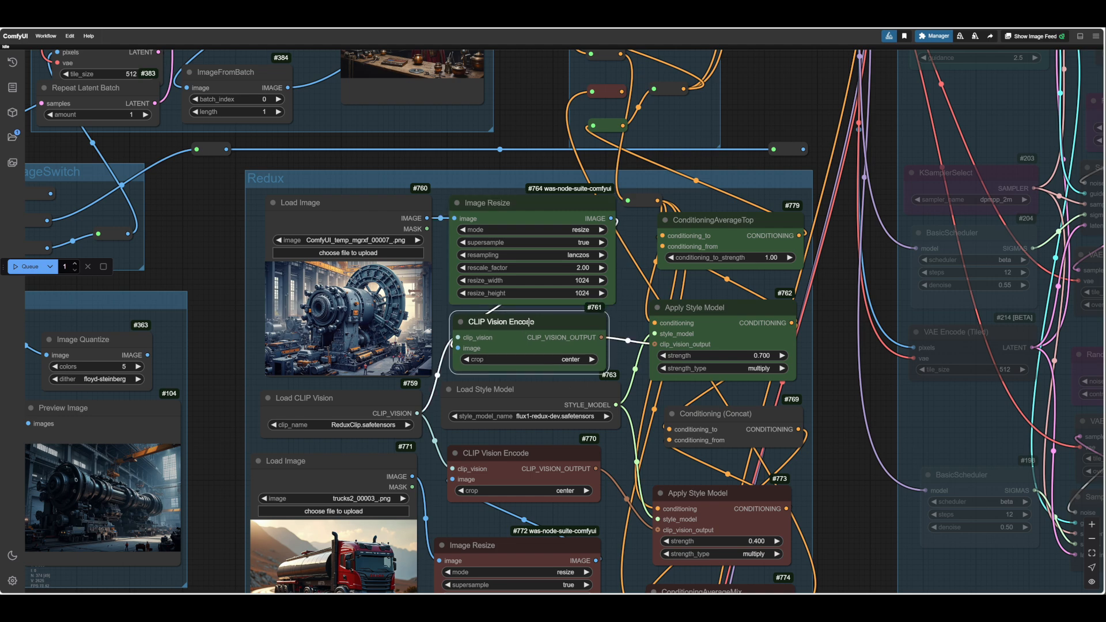
{"action": "scroll", "coordinate": [843, 372], "scroll_direction": "up", "scroll_amount": 4}
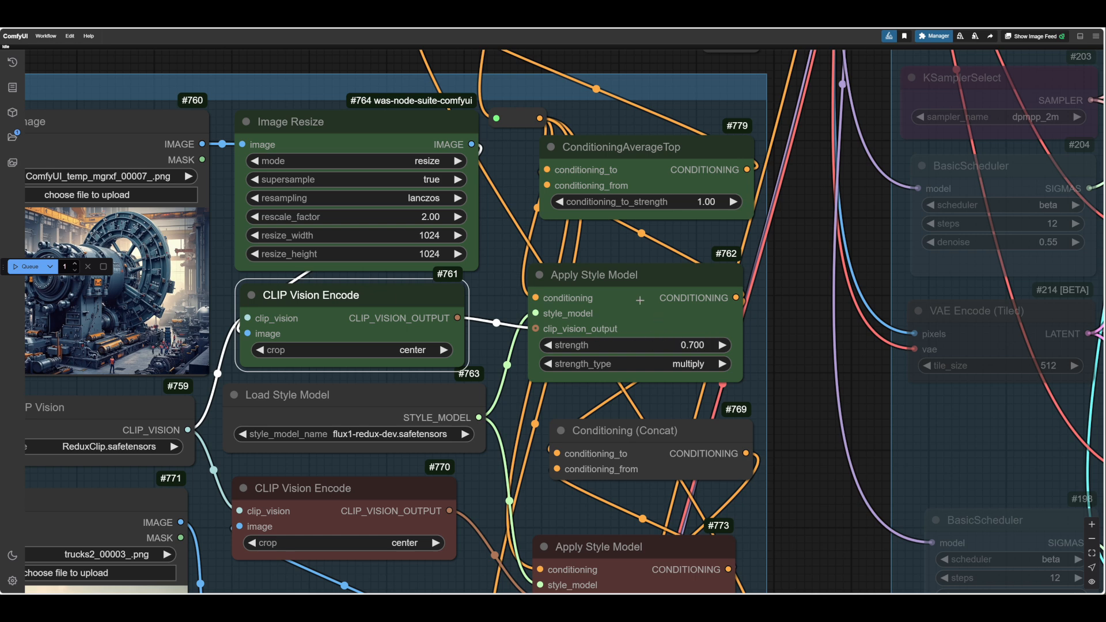
{"action": "left_click_drag", "start_coordinate": [617, 148], "coordinate": [615, 158]}
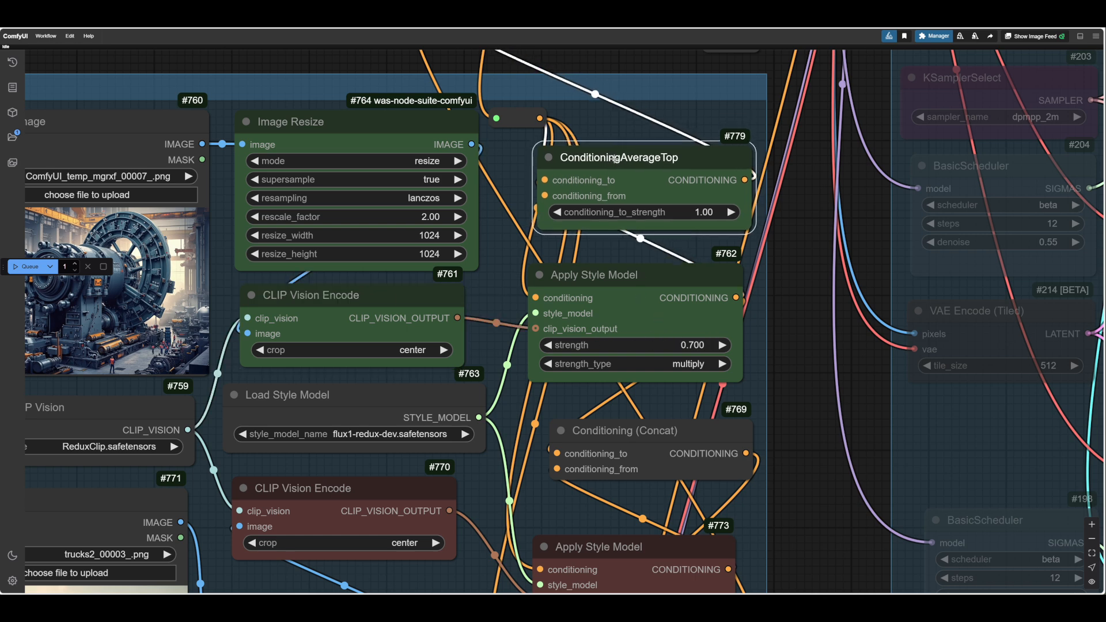
{"action": "scroll", "coordinate": [804, 321], "scroll_direction": "down", "scroll_amount": 5}
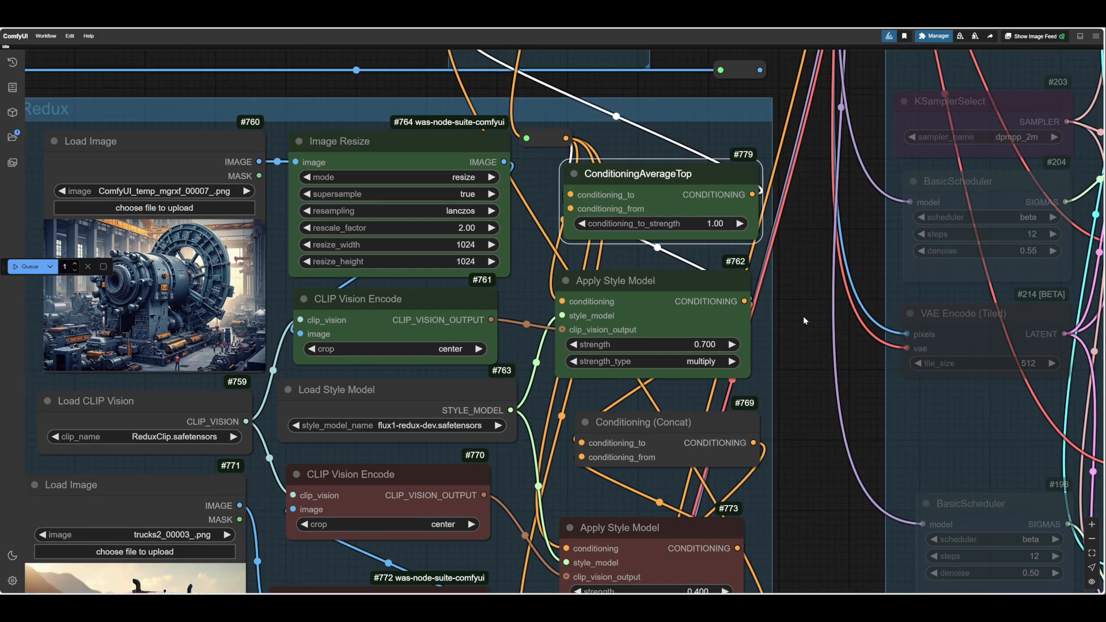
{"action": "scroll", "coordinate": [790, 349], "scroll_direction": "up", "scroll_amount": 1}
{"action": "scroll", "coordinate": [790, 348], "scroll_direction": "up", "scroll_amount": 1}
{"action": "left_click_drag", "start_coordinate": [791, 348], "coordinate": [733, 360]}
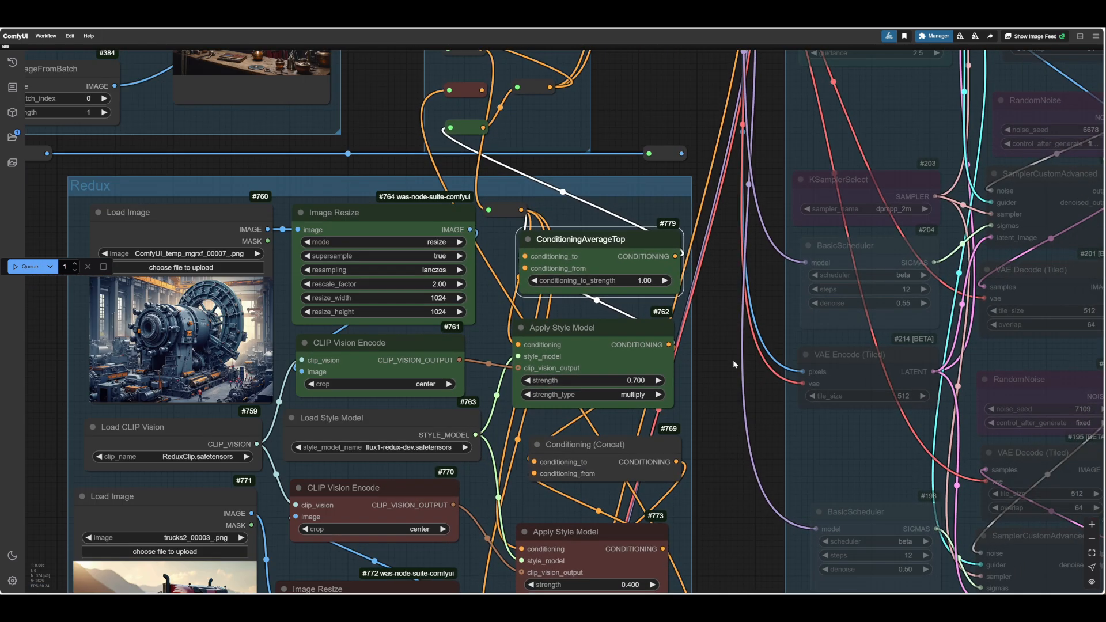
- Bring the Process group and the Redux input image into view together and queue one generation
{"action": "scroll", "coordinate": [732, 361], "scroll_direction": "down", "scroll_amount": 3}
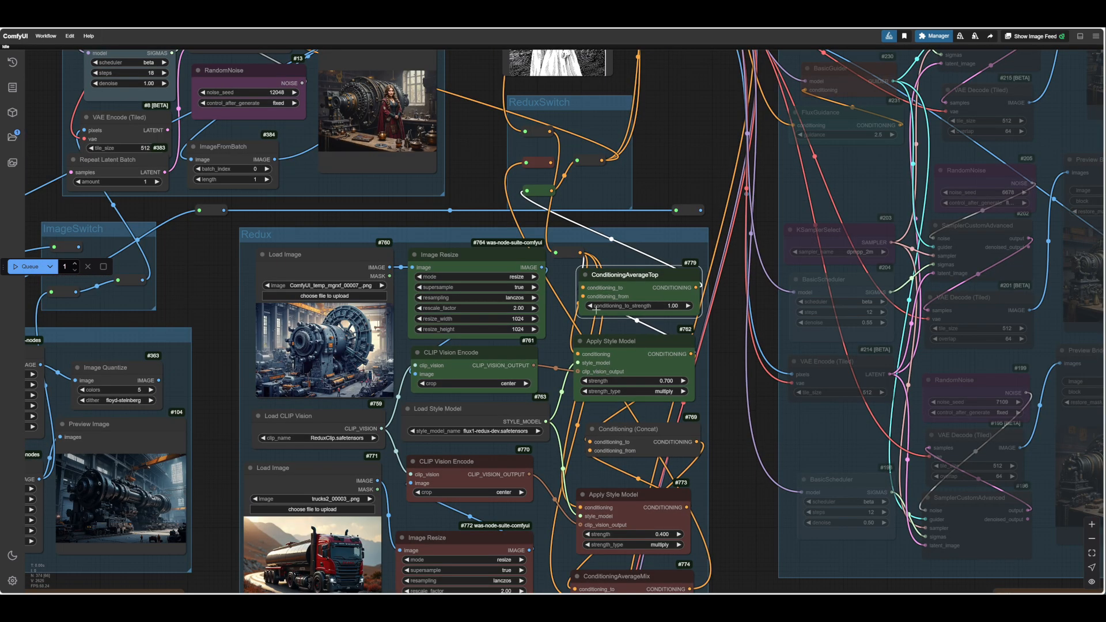
{"action": "left_click_drag", "start_coordinate": [683, 162], "coordinate": [766, 312]}
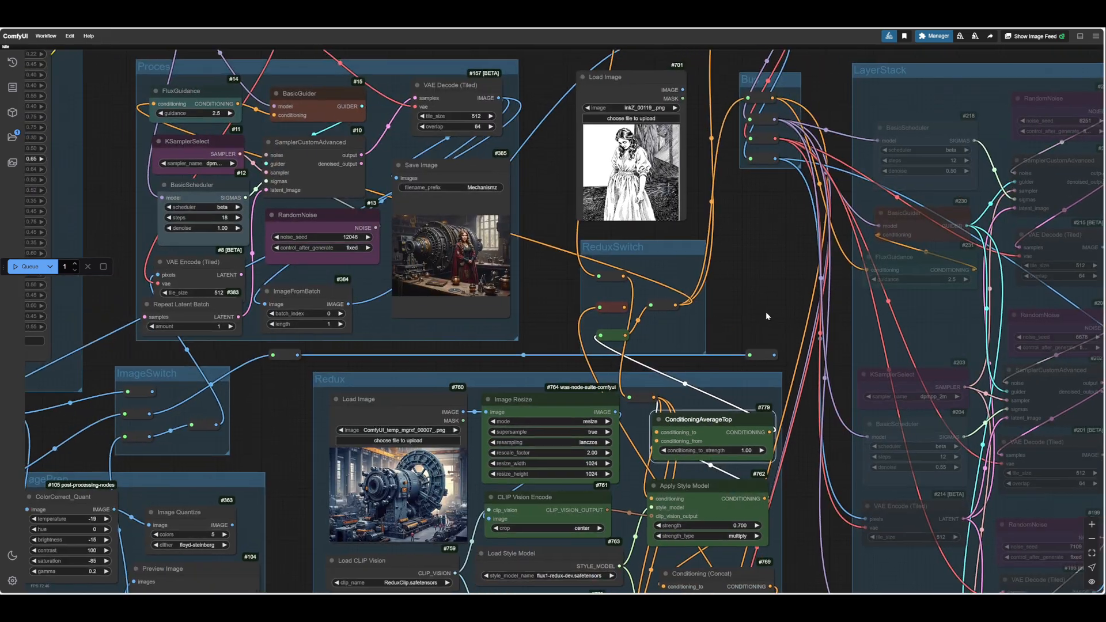
{"action": "scroll", "coordinate": [561, 320], "scroll_direction": "up", "scroll_amount": 5}
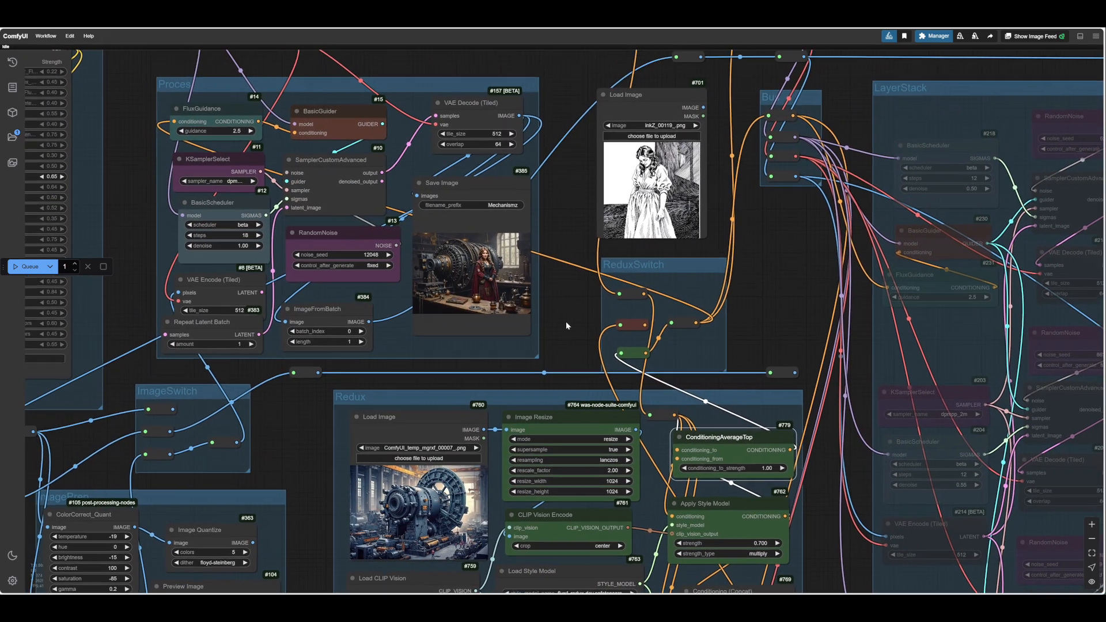
{"action": "scroll", "coordinate": [574, 329], "scroll_direction": "down", "scroll_amount": 3}
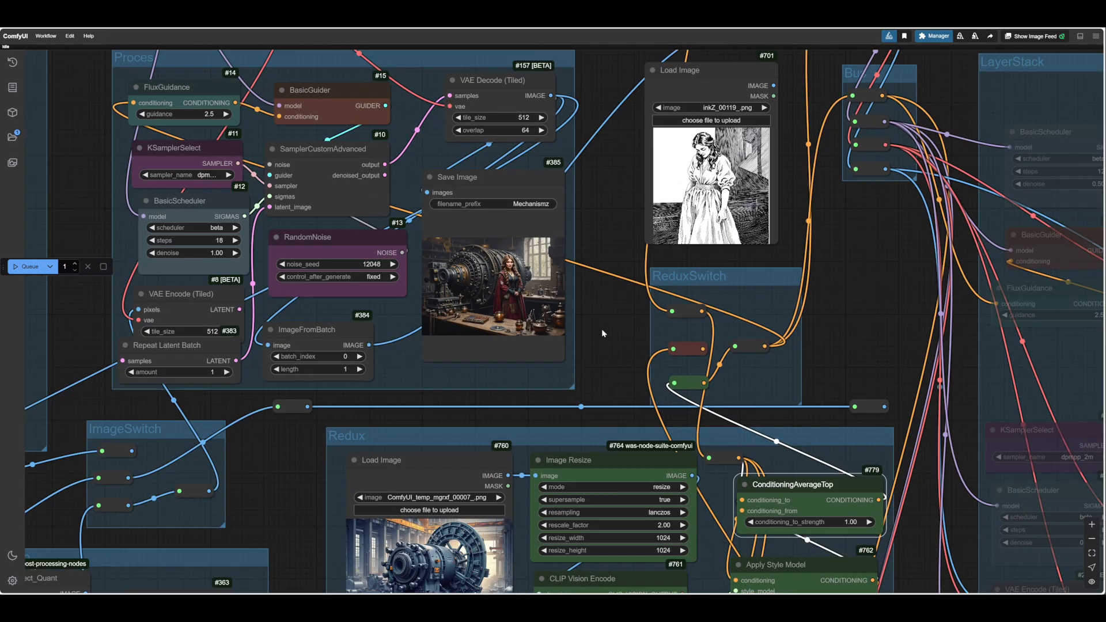
{"action": "scroll", "coordinate": [603, 332], "scroll_direction": "down", "scroll_amount": 3}
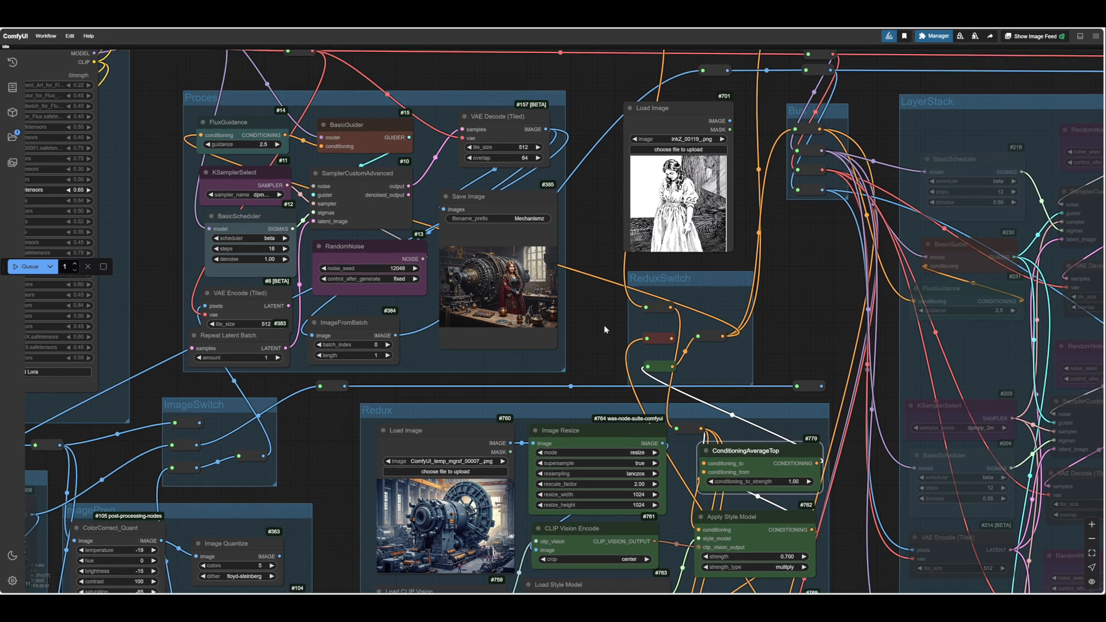
{"action": "left_click_drag", "start_coordinate": [590, 327], "coordinate": [618, 330]}
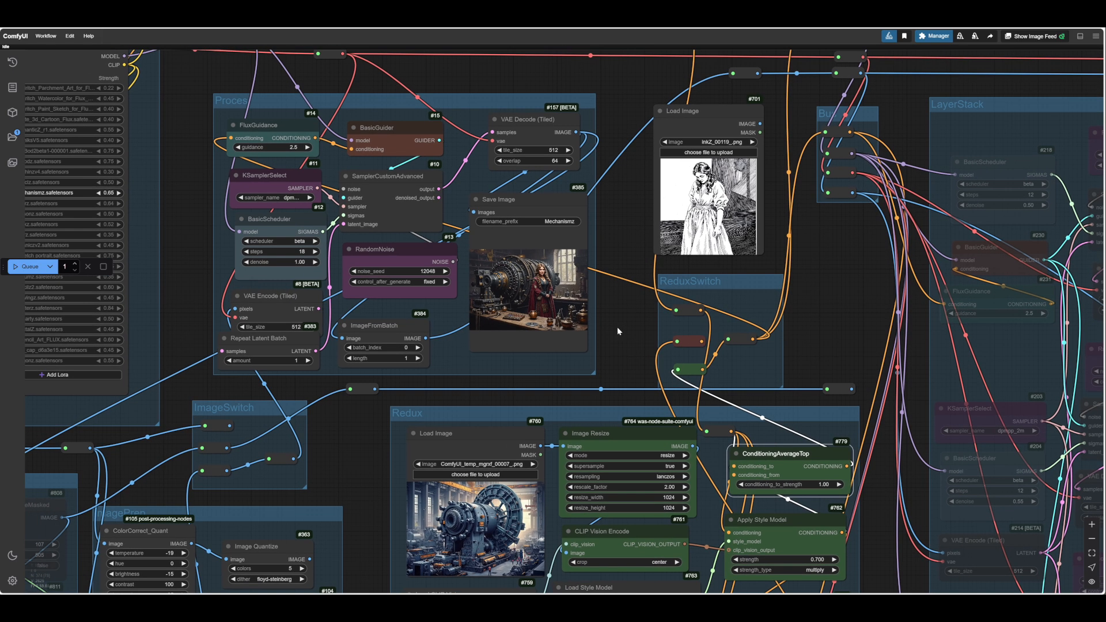
{"action": "left_click", "coordinate": [25, 267]}
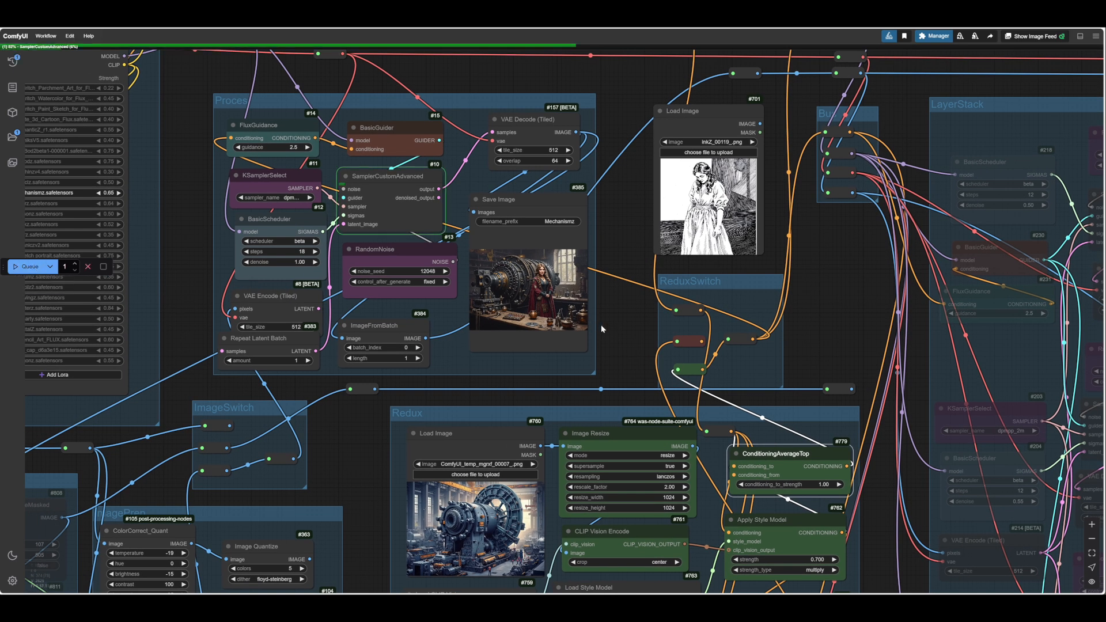
- Compare the newly generated image in the Save Image node with the Redux group's upper input image
{"action": "scroll", "coordinate": [600, 323], "scroll_direction": "up", "scroll_amount": 3}
{"action": "left_click_drag", "start_coordinate": [738, 292], "coordinate": [727, 342]}
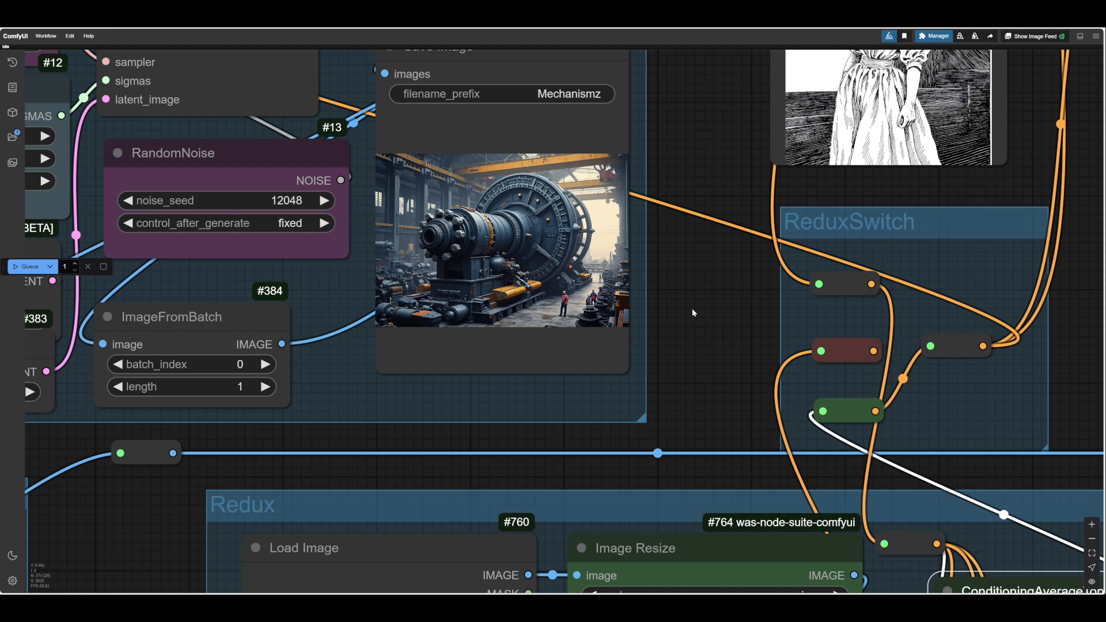
{"action": "scroll", "coordinate": [693, 310], "scroll_direction": "down", "scroll_amount": 3}
{"action": "left_click_drag", "start_coordinate": [706, 317], "coordinate": [667, 240]}
{"action": "scroll", "coordinate": [667, 240], "scroll_direction": "up", "scroll_amount": 1}
{"action": "scroll", "coordinate": [666, 224], "scroll_direction": "up", "scroll_amount": 1}
{"action": "left_click_drag", "start_coordinate": [643, 191], "coordinate": [513, 189]}
{"action": "scroll", "coordinate": [662, 219], "scroll_direction": "down", "scroll_amount": 2}
{"action": "scroll", "coordinate": [615, 200], "scroll_direction": "down", "scroll_amount": 2}
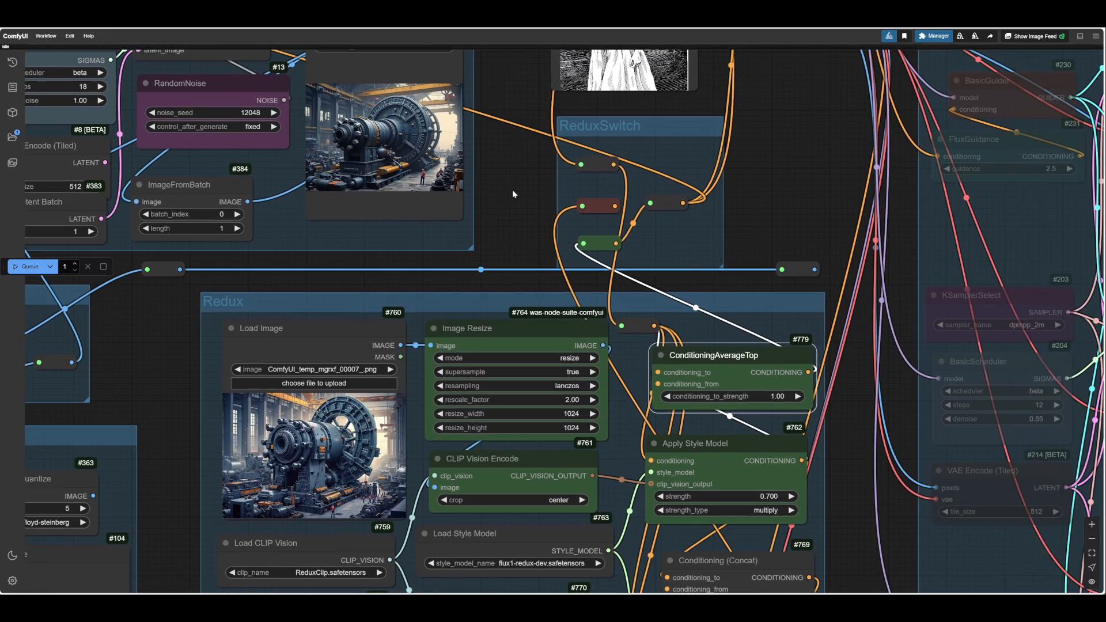
- Nudge the conditioning reroute and the ConditioningAverageTop node in the Redux group to trace how the text conditioning enters the average
{"action": "left_click_drag", "start_coordinate": [863, 538], "coordinate": [835, 419]}
{"action": "scroll", "coordinate": [862, 520], "scroll_direction": "down", "scroll_amount": 3}
{"action": "scroll", "coordinate": [789, 452], "scroll_direction": "up", "scroll_amount": 4}
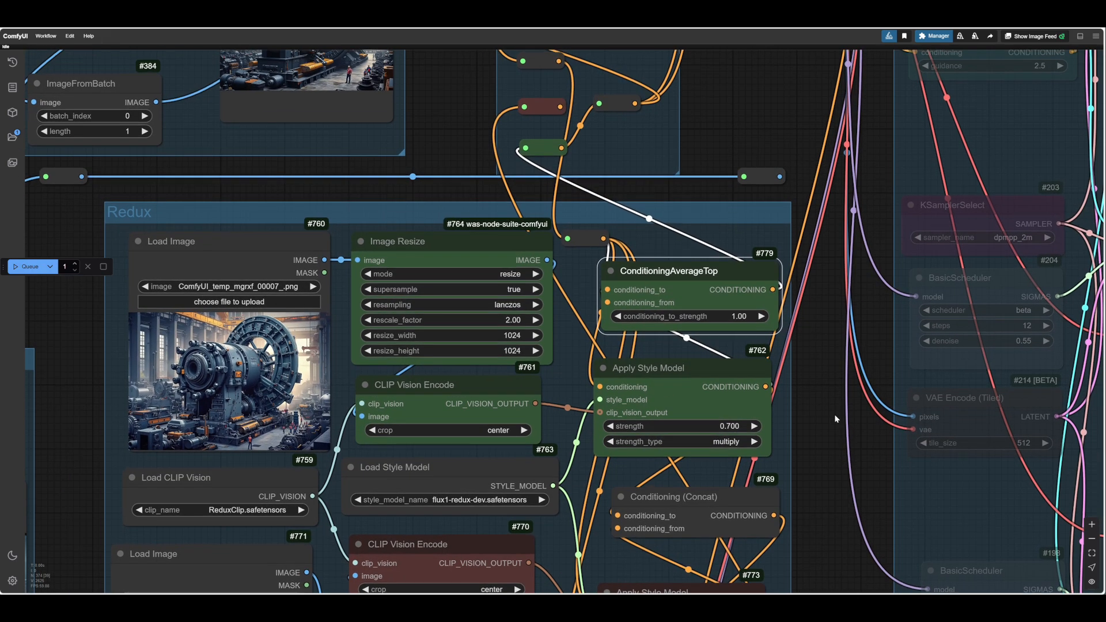
{"action": "scroll", "coordinate": [835, 418], "scroll_direction": "down", "scroll_amount": 4}
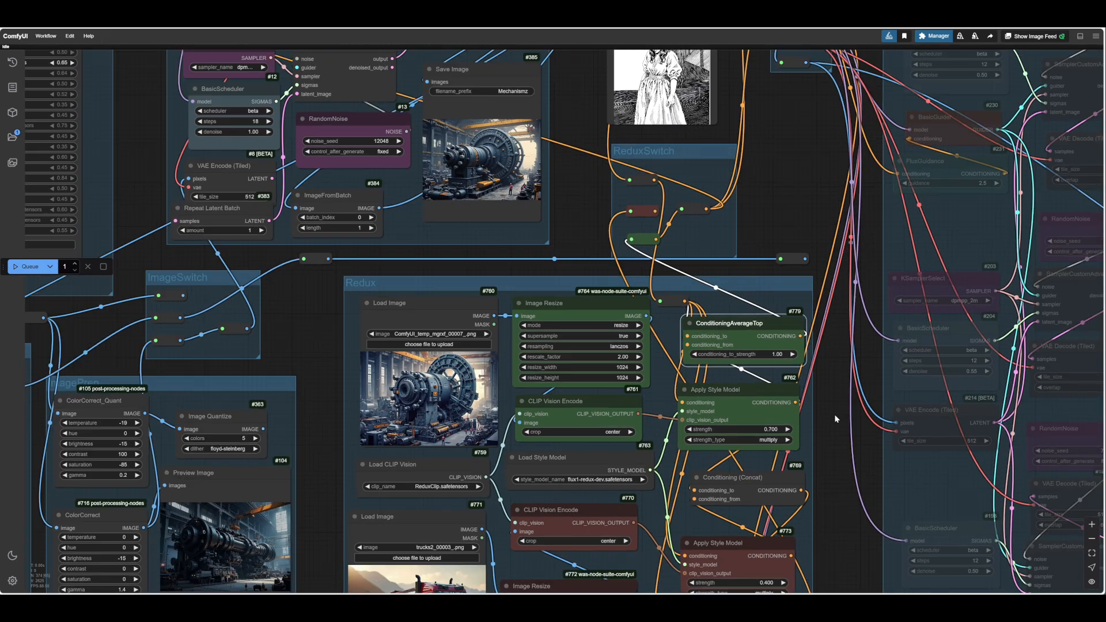
{"action": "scroll", "coordinate": [836, 419], "scroll_direction": "up", "scroll_amount": 7}
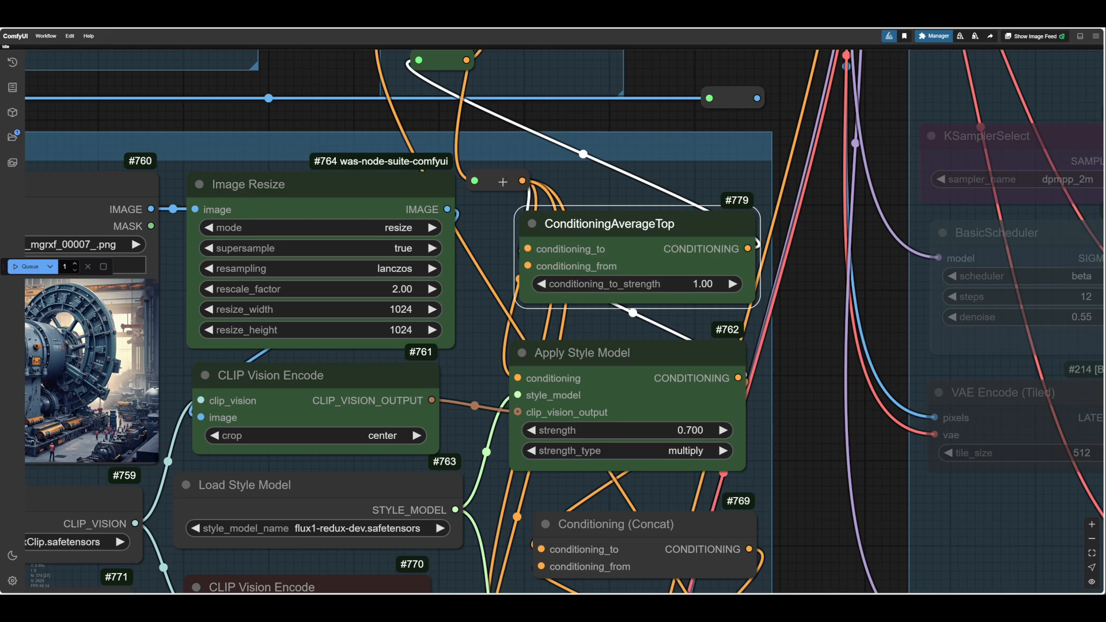
{"action": "left_click_drag", "start_coordinate": [487, 179], "coordinate": [508, 189]}
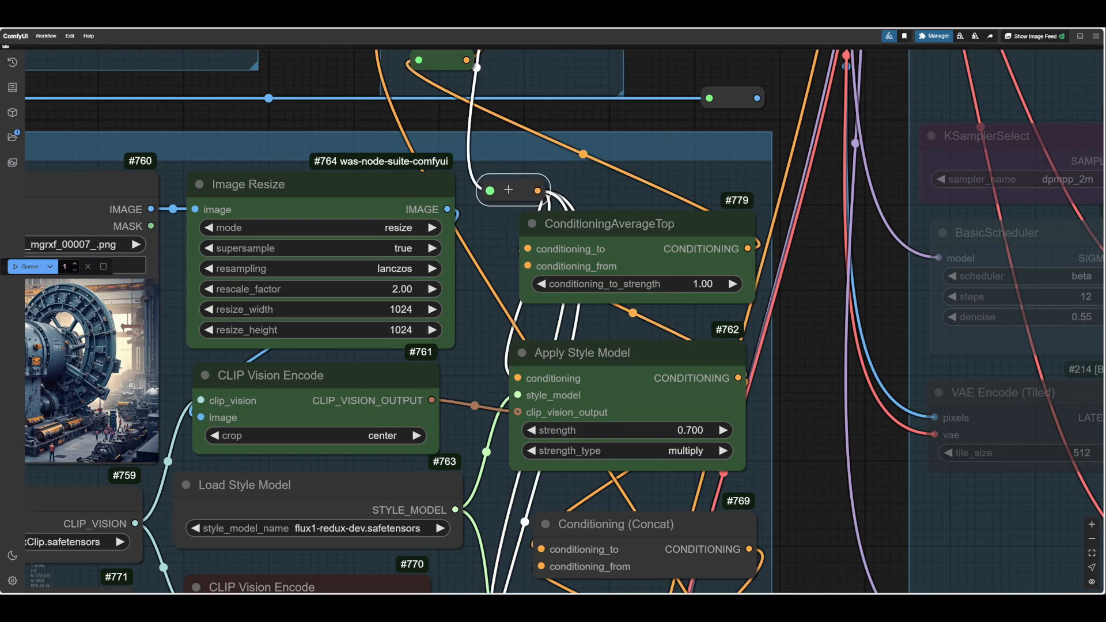
{"action": "scroll", "coordinate": [1035, 423], "scroll_direction": "down", "scroll_amount": 7}
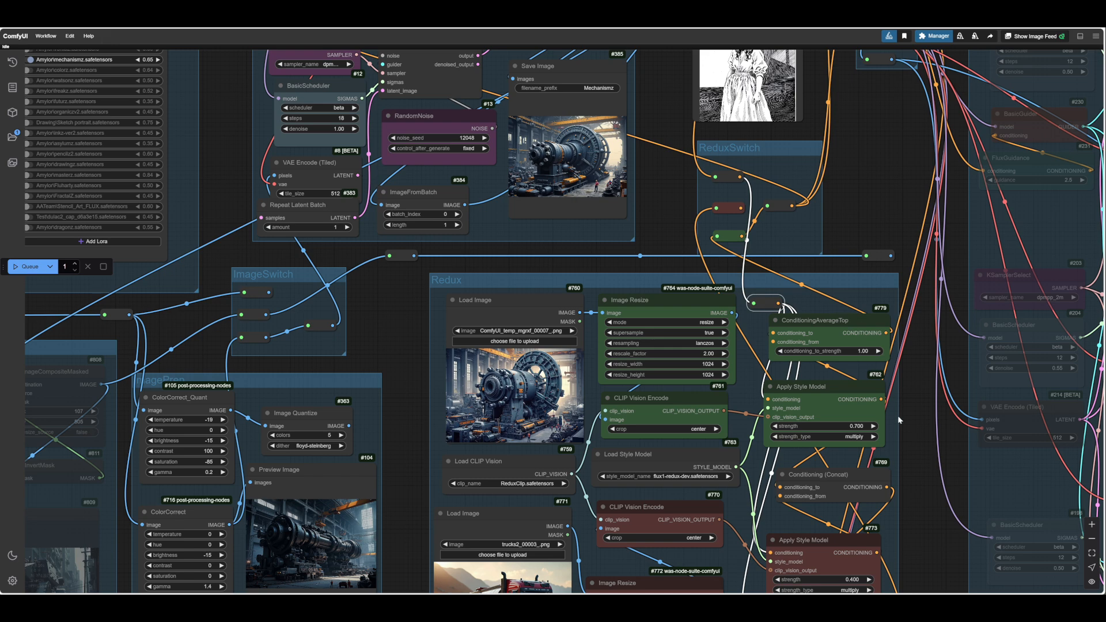
{"action": "scroll", "coordinate": [897, 416], "scroll_direction": "up", "scroll_amount": 5}
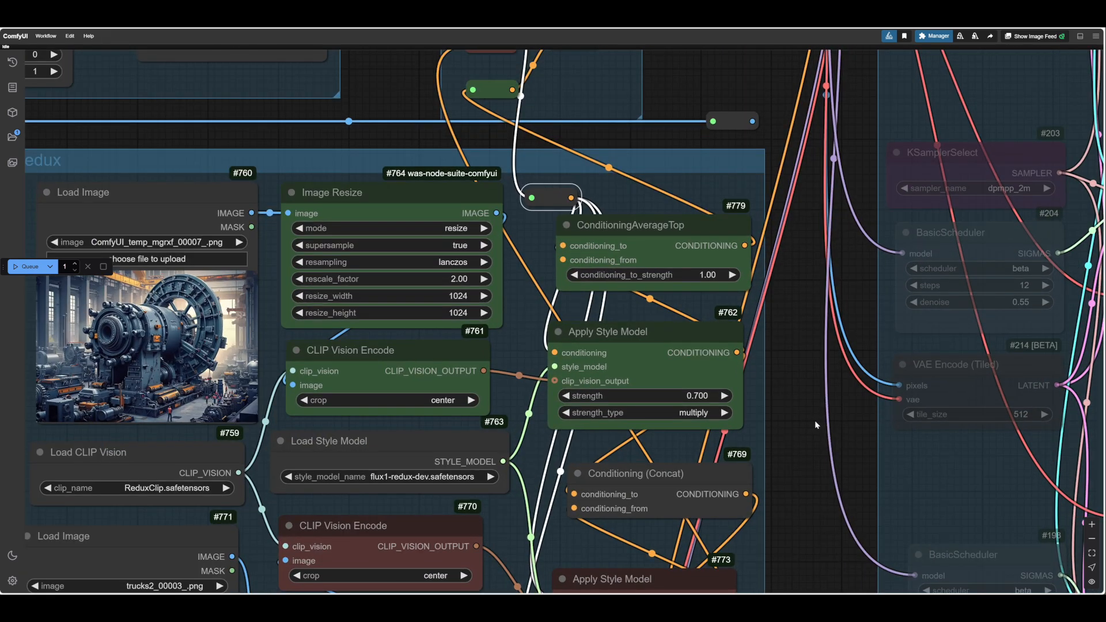
{"action": "left_click_drag", "start_coordinate": [672, 225], "coordinate": [667, 243]}
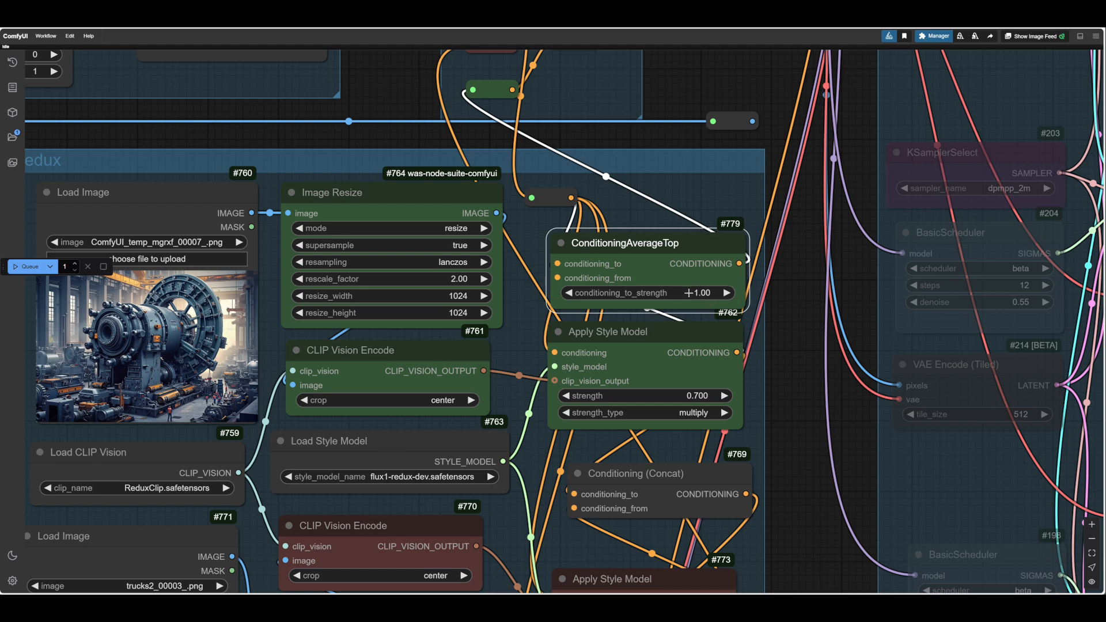
- Set the ConditioningAverageTop conditioning_to_strength to 0.39, run a generation and inspect the image in the Save Image node
{"action": "left_click_drag", "start_coordinate": [687, 293], "coordinate": [664, 293]}
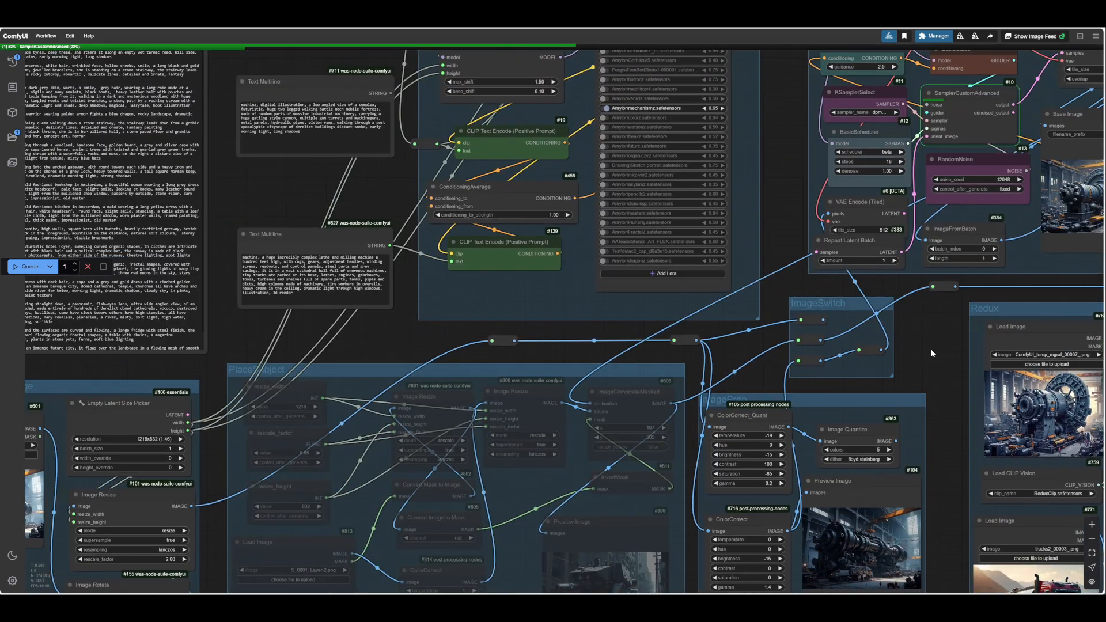
{"action": "left_click_drag", "start_coordinate": [931, 353], "coordinate": [410, 340]}
{"action": "left_click_drag", "start_coordinate": [511, 285], "coordinate": [441, 327]}
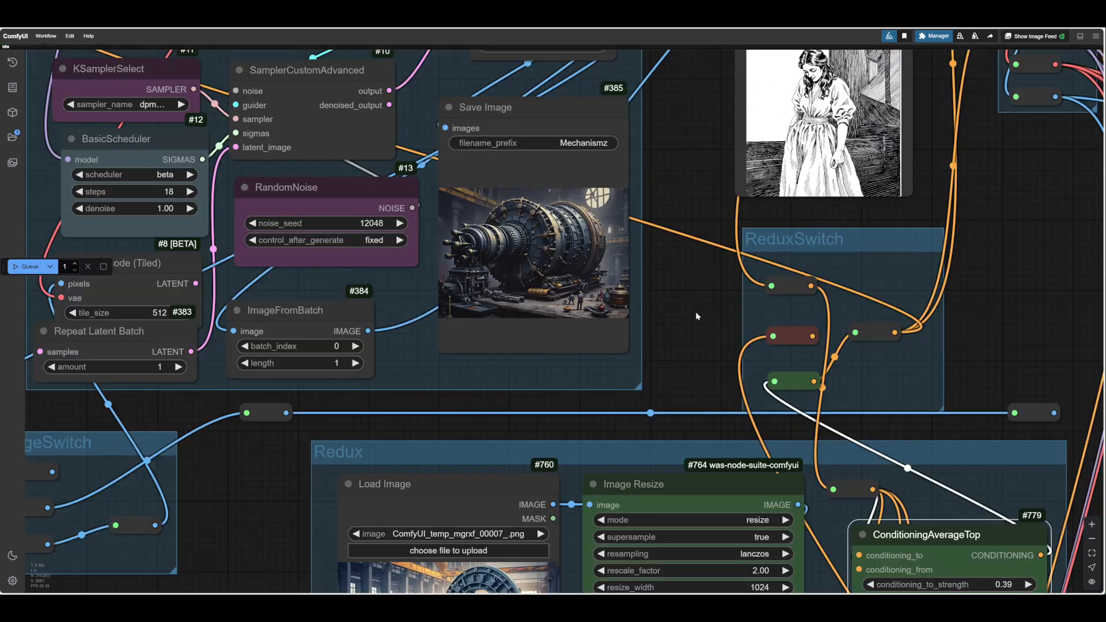
{"action": "scroll", "coordinate": [696, 313], "scroll_direction": "down", "scroll_amount": 4}
{"action": "scroll", "coordinate": [696, 312], "scroll_direction": "up", "scroll_amount": 1}
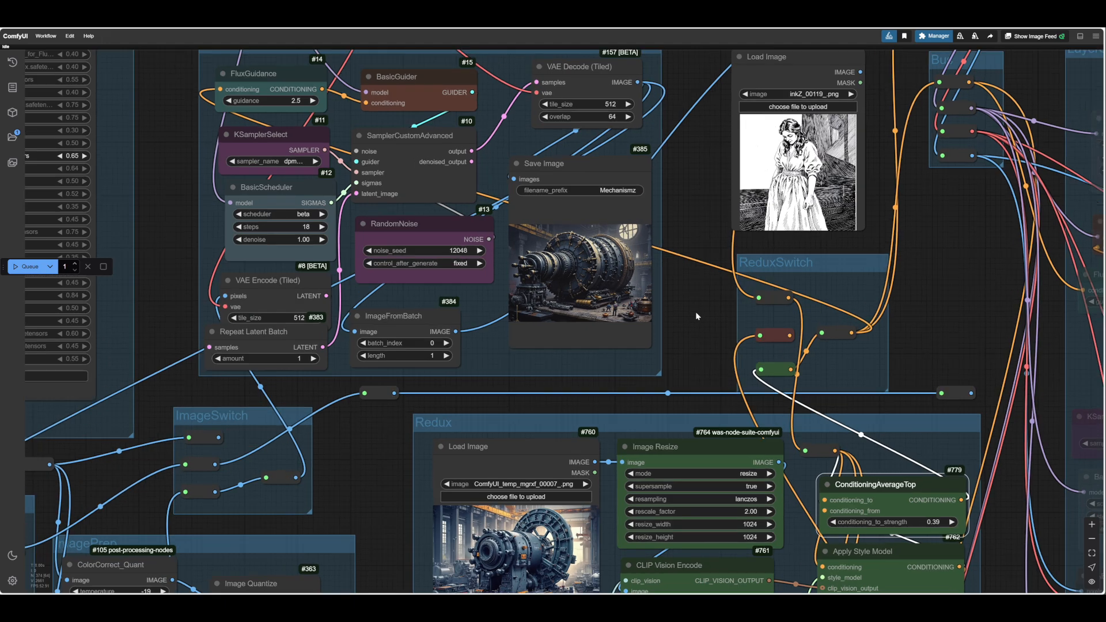
- Lower the ConditioningAverageTop conditioning_to_strength to 0.16, queue a generation and inspect the image in the Save Image node
{"action": "left_click_drag", "start_coordinate": [696, 312], "coordinate": [640, 162]}
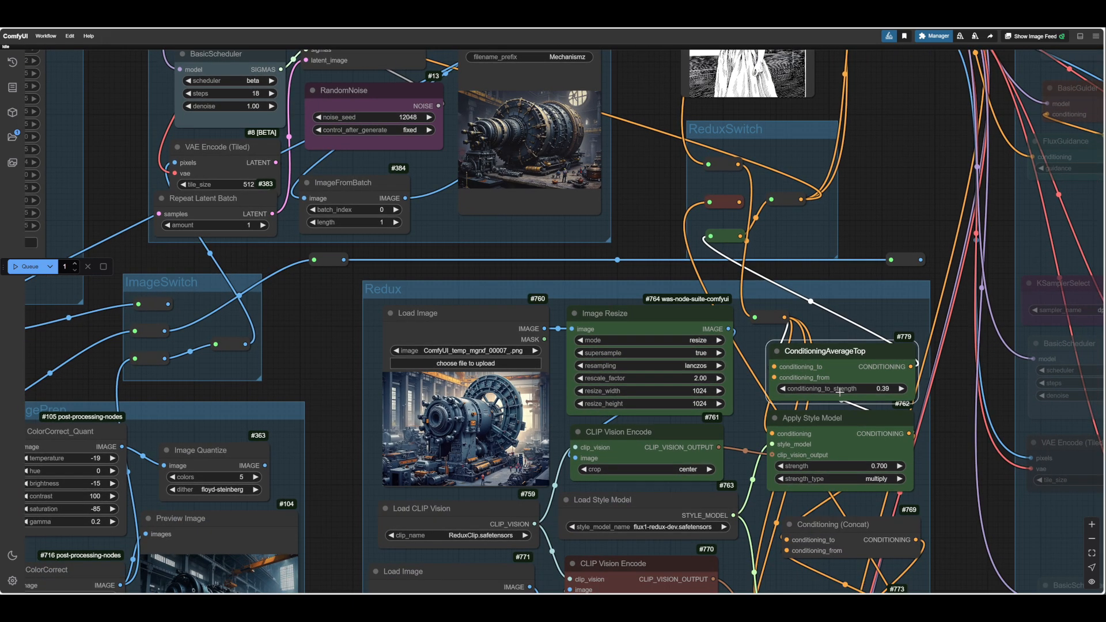
{"action": "left_click_drag", "start_coordinate": [840, 392], "coordinate": [830, 392]}
{"action": "left_click", "coordinate": [26, 267]}
{"action": "scroll", "coordinate": [689, 238], "scroll_direction": "up", "scroll_amount": 3}
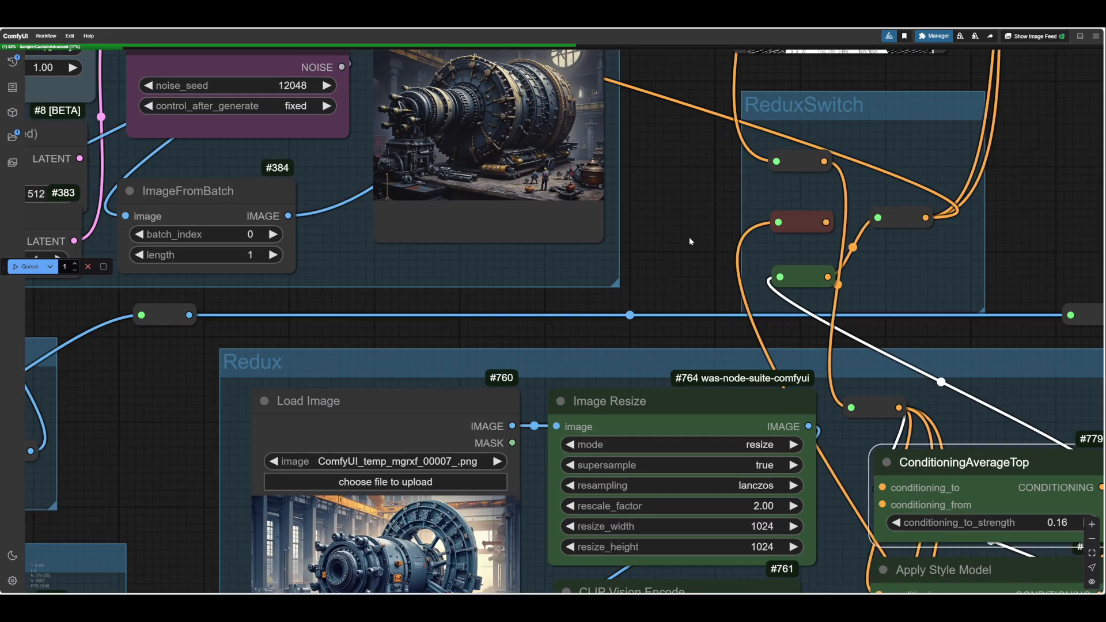
{"action": "left_click_drag", "start_coordinate": [689, 237], "coordinate": [698, 226]}
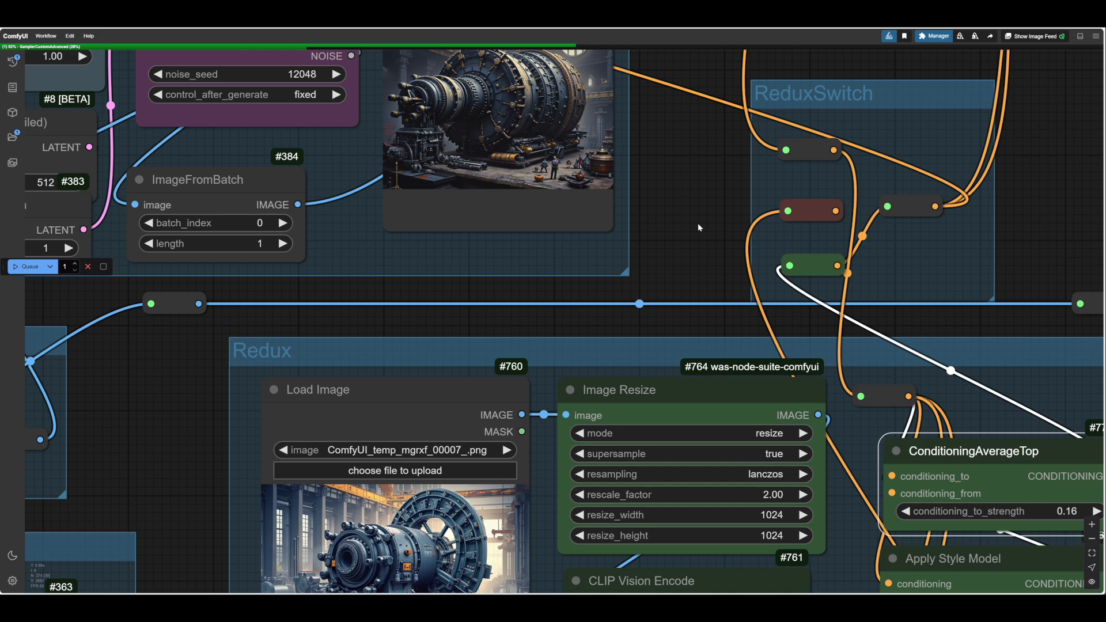
{"action": "left_click_drag", "start_coordinate": [698, 223], "coordinate": [757, 314]}
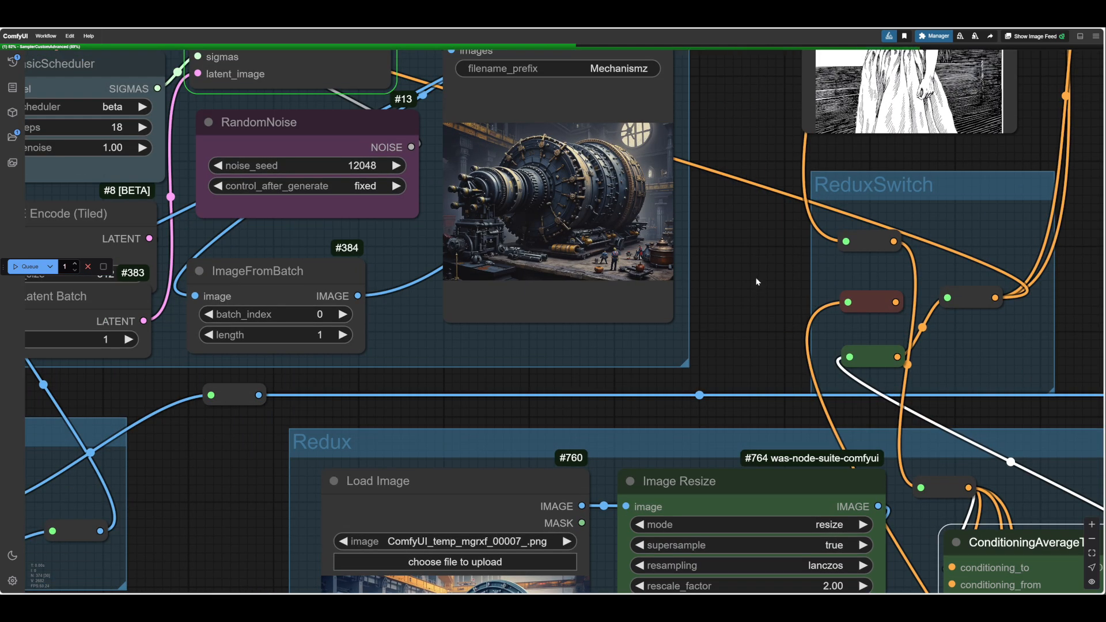
{"action": "scroll", "coordinate": [756, 265], "scroll_direction": "down", "scroll_amount": 1}
{"action": "left_click_drag", "start_coordinate": [755, 264], "coordinate": [737, 275]}
{"action": "scroll", "coordinate": [737, 276], "scroll_direction": "down", "scroll_amount": 1}
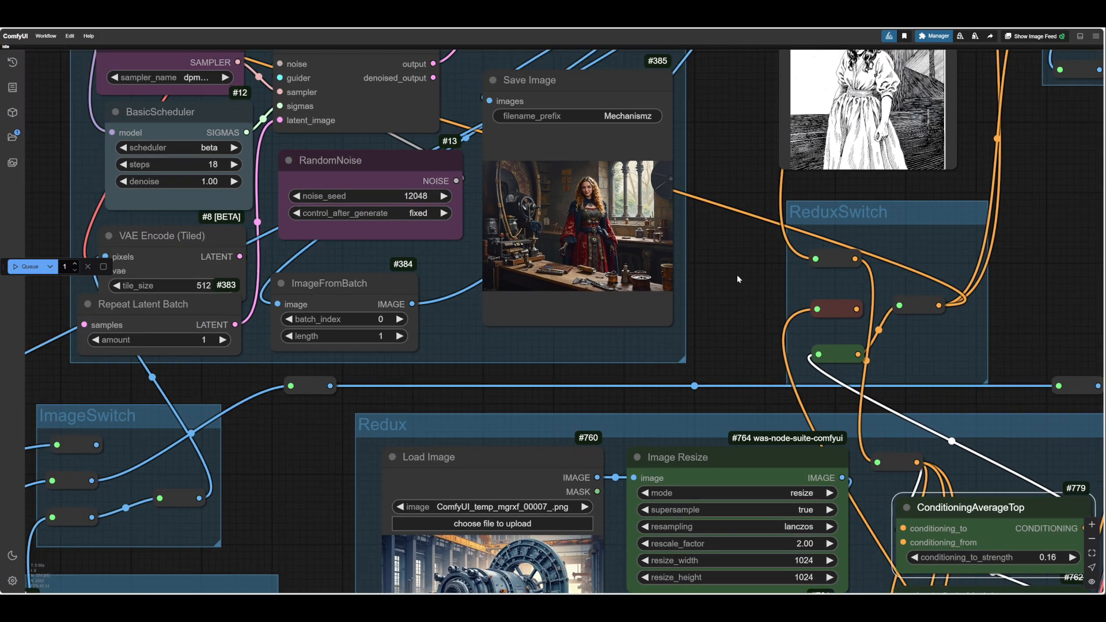
- Compare the generated image with the oil-painting sorceress prompt in the Text Multiline node that feeds the positive prompt
{"action": "scroll", "coordinate": [737, 275], "scroll_direction": "down", "scroll_amount": 1}
{"action": "left_click_drag", "start_coordinate": [130, 306], "coordinate": [871, 269]}
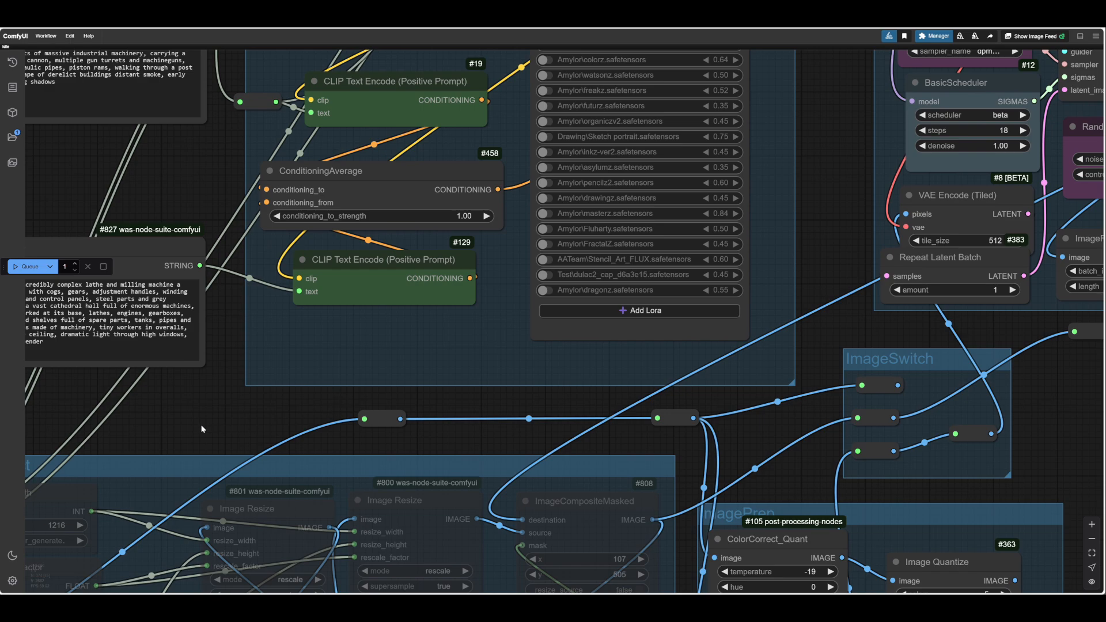
{"action": "left_click_drag", "start_coordinate": [203, 190], "coordinate": [491, 524]}
{"action": "left_click_drag", "start_coordinate": [376, 340], "coordinate": [806, 30]}
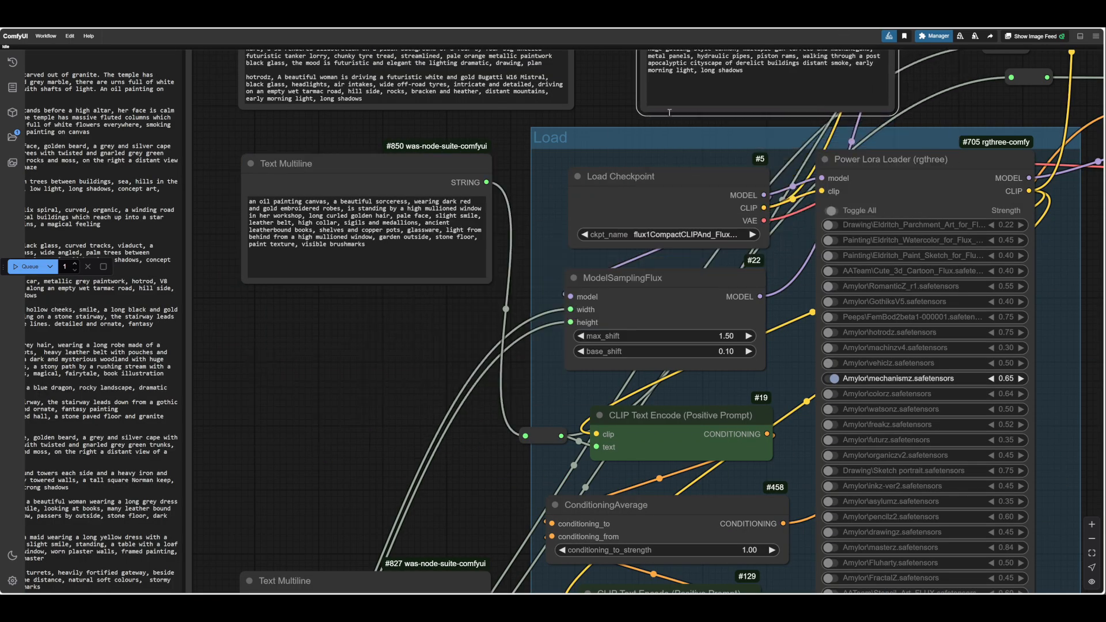
{"action": "left_click_drag", "start_coordinate": [357, 164], "coordinate": [336, 297]}
{"action": "left_click_drag", "start_coordinate": [318, 530], "coordinate": [2, 216]}
{"action": "left_click_drag", "start_coordinate": [1048, 410], "coordinate": [295, 468]}
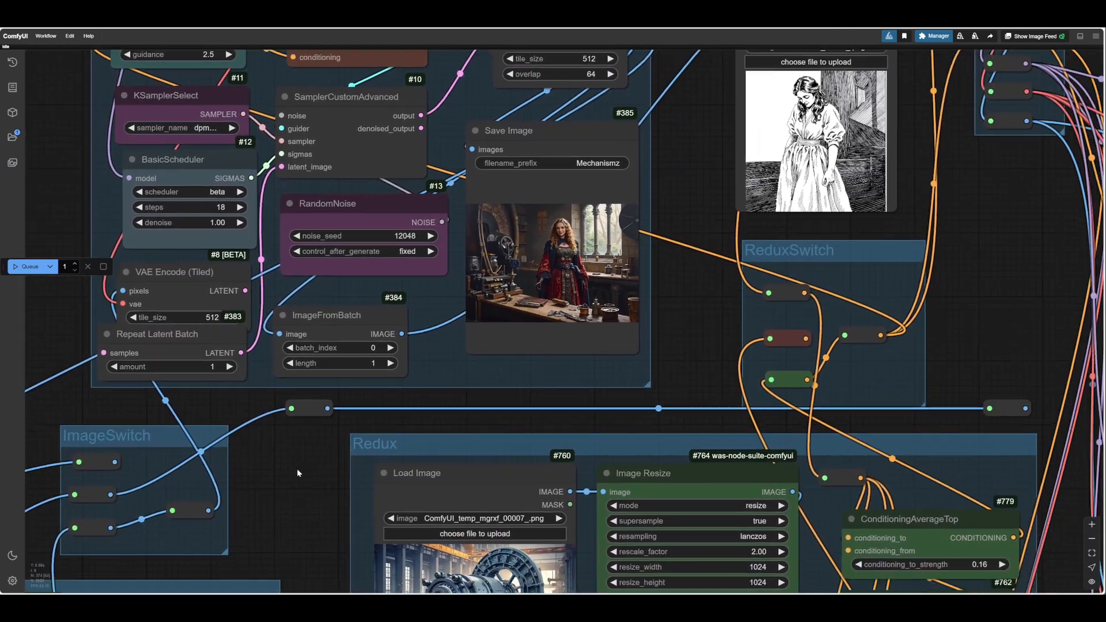
- Raise the ConditioningAverageTop conditioning_to_strength to 0.25, queue a generation and examine the Save Image result up close
{"action": "scroll", "coordinate": [569, 289], "scroll_direction": "up", "scroll_amount": 2}
{"action": "left_click_drag", "start_coordinate": [963, 525], "coordinate": [685, 305]}
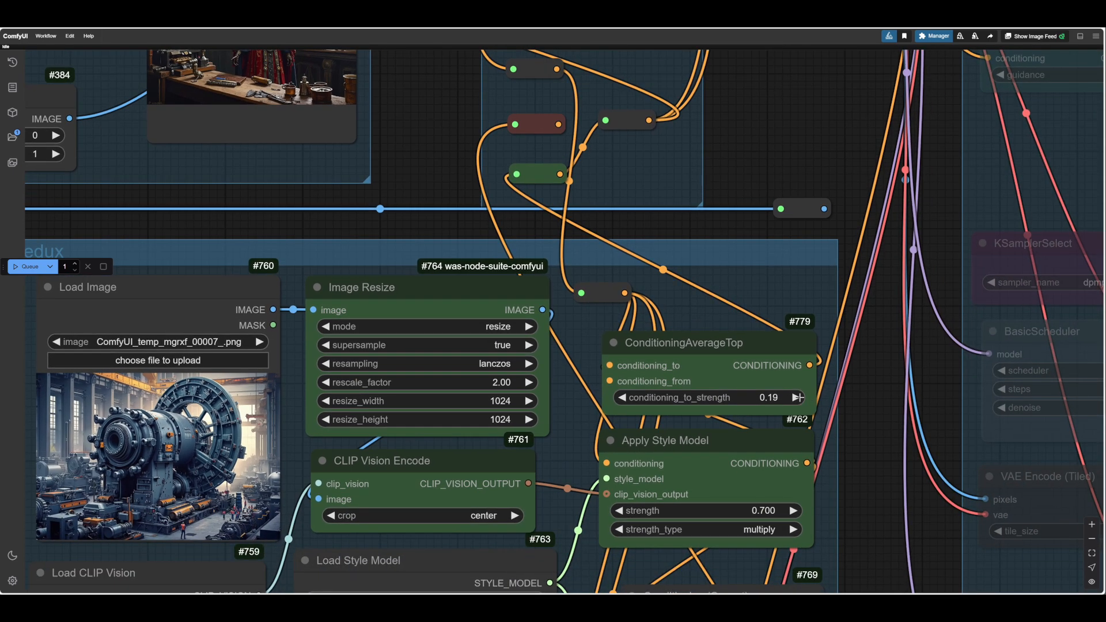
{"action": "left_click", "coordinate": [798, 397]}
{"action": "left_click", "coordinate": [798, 397]}
{"action": "left_click", "coordinate": [798, 397]}
{"action": "key", "text": "ctrl+Return"}
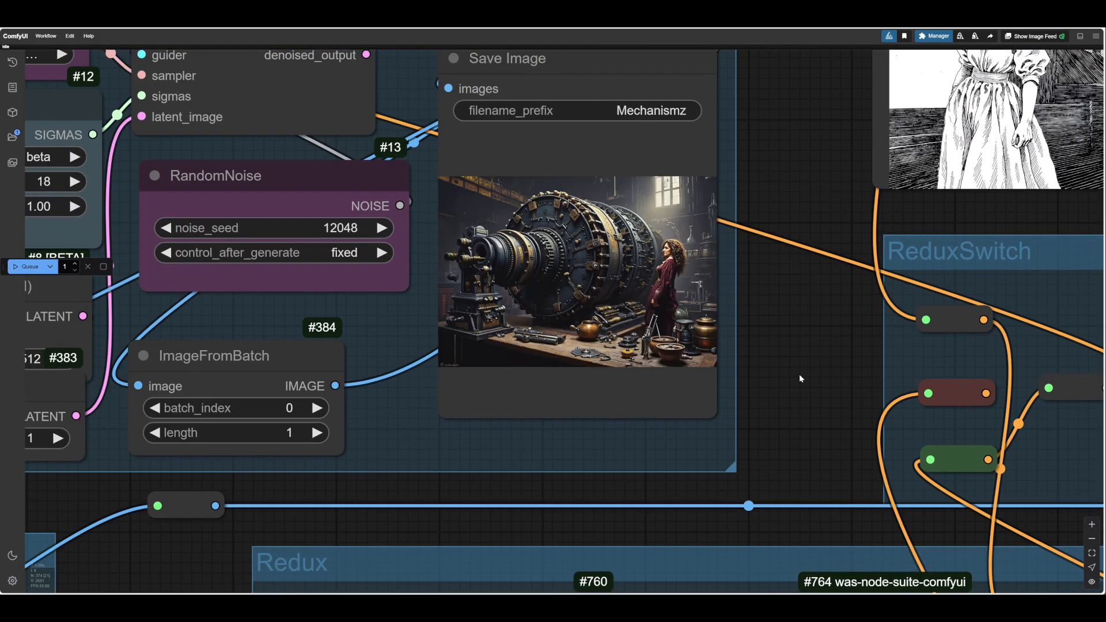
{"action": "scroll", "coordinate": [802, 353], "scroll_direction": "up", "scroll_amount": 5}
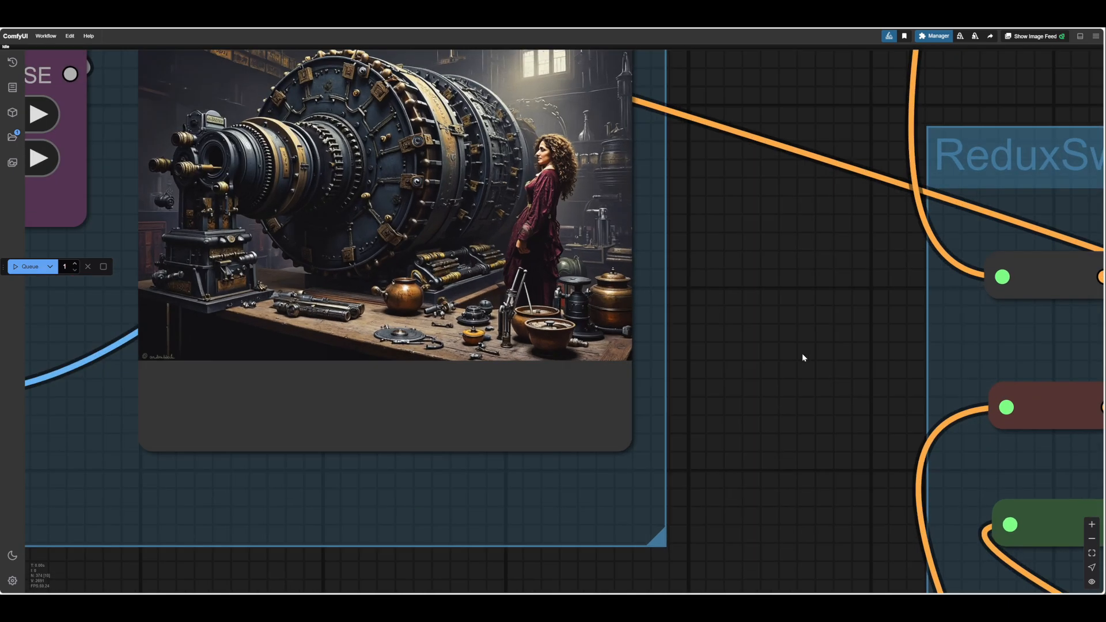
{"action": "scroll", "coordinate": [765, 309], "scroll_direction": "down", "scroll_amount": 10}
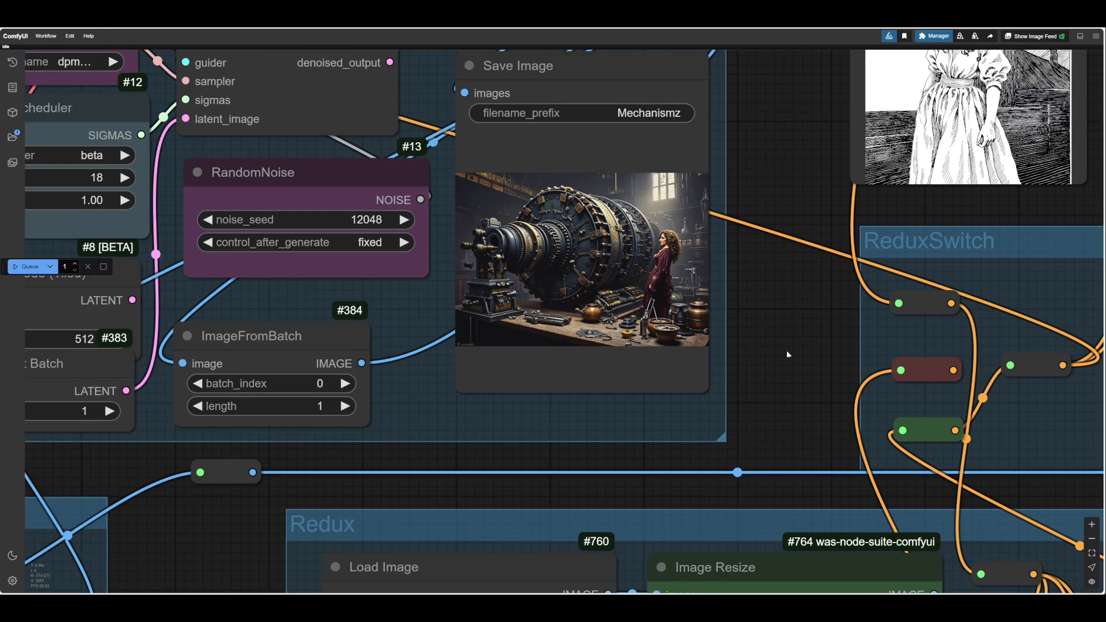
- Set the strength of the upper Apply Style Model node in the Redux group to 0.4
{"action": "scroll", "coordinate": [880, 457], "scroll_direction": "up", "scroll_amount": 5}
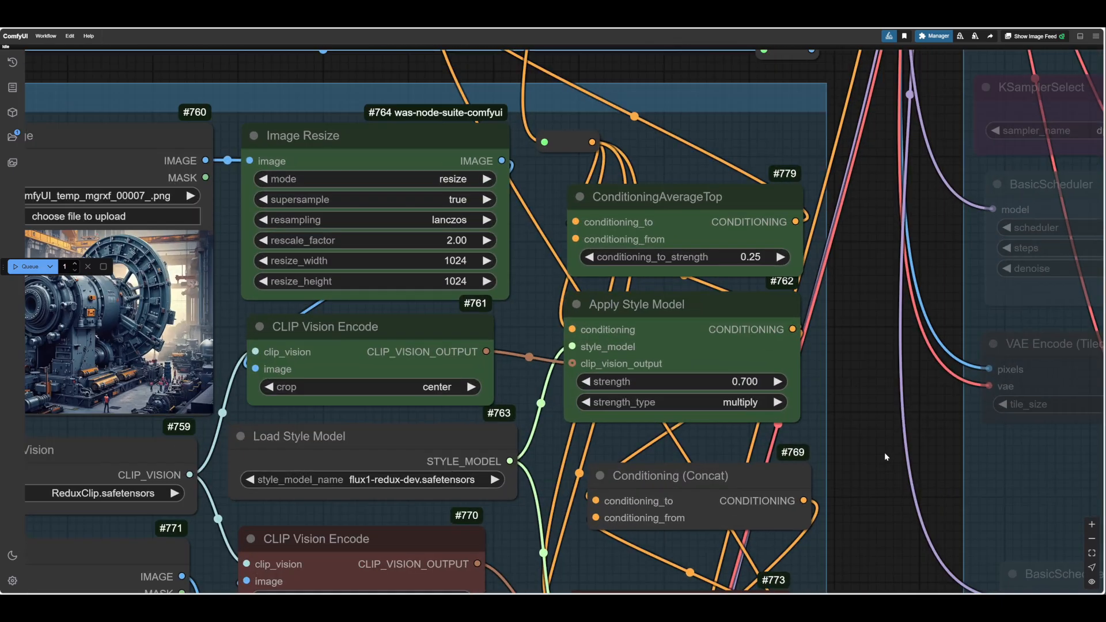
{"action": "left_click", "coordinate": [749, 381]}
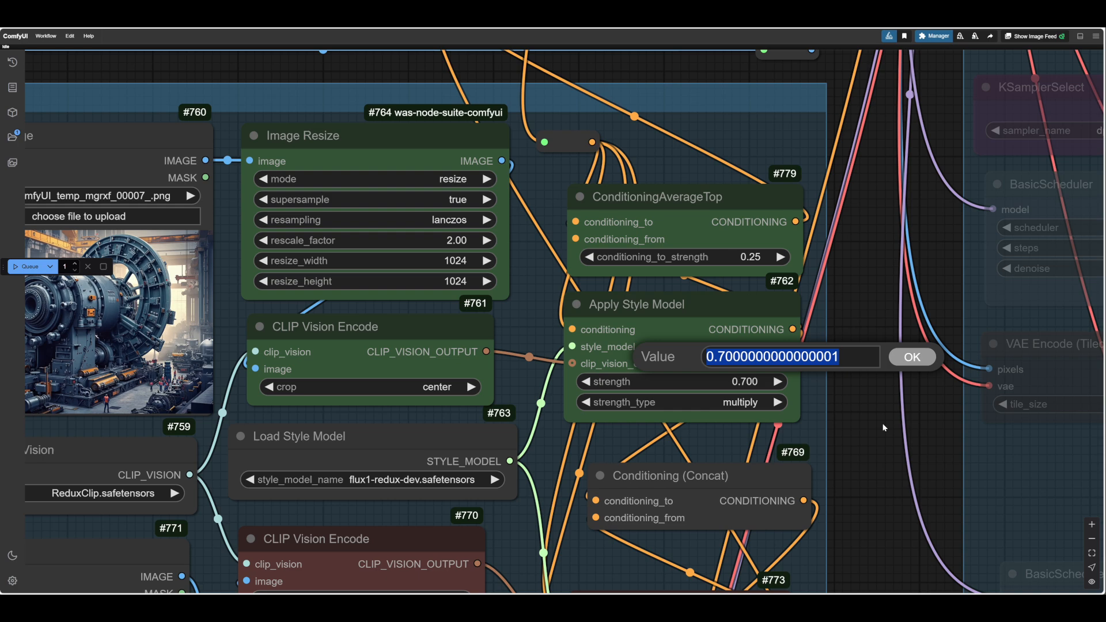
{"action": "type", "text": "0.4"}
{"action": "key", "text": "Return"}
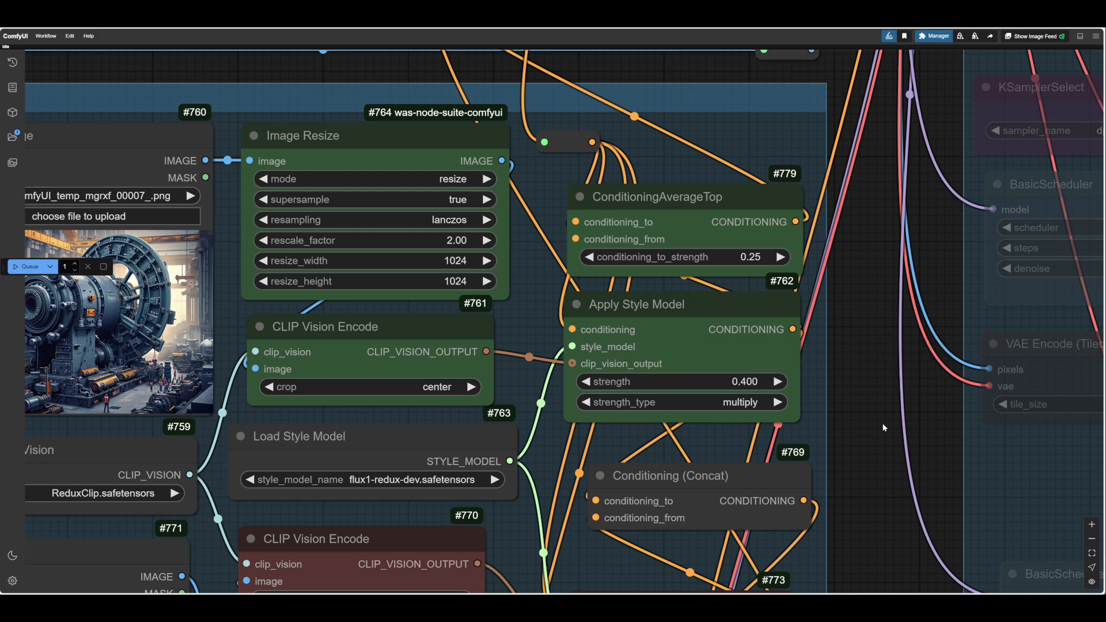
- Queue a generation with the reduced style model strength and inspect the image in the Save Image node
{"action": "scroll", "coordinate": [884, 427], "scroll_direction": "down", "scroll_amount": 4}
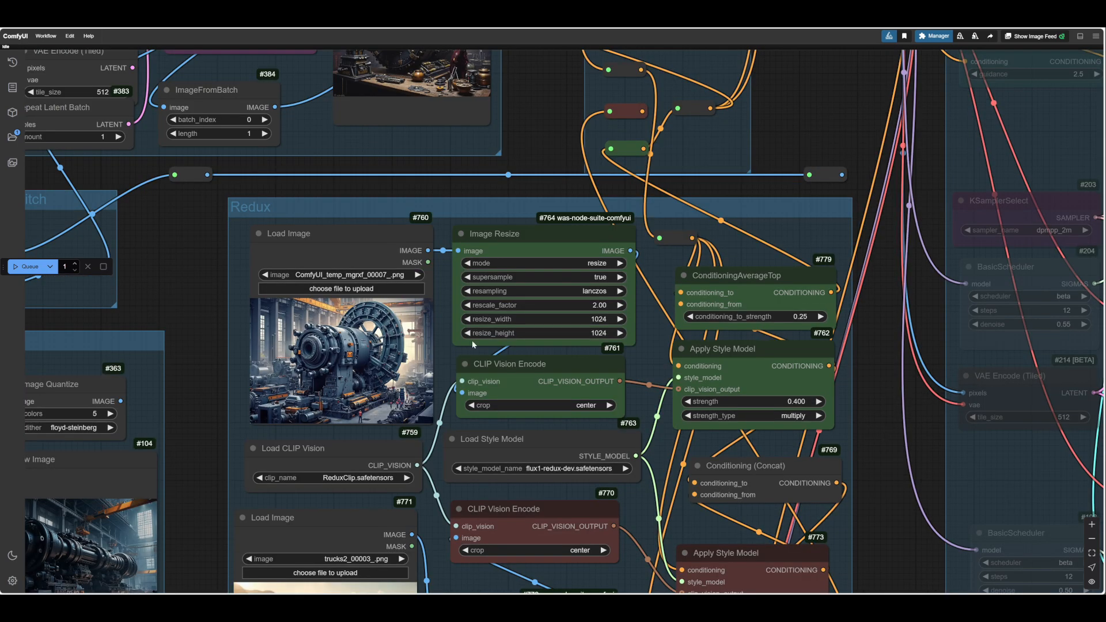
{"action": "left_click_drag", "start_coordinate": [152, 267], "coordinate": [307, 403]}
{"action": "scroll", "coordinate": [555, 257], "scroll_direction": "up", "scroll_amount": 10}
{"action": "left_click_drag", "start_coordinate": [556, 257], "coordinate": [783, 363]}
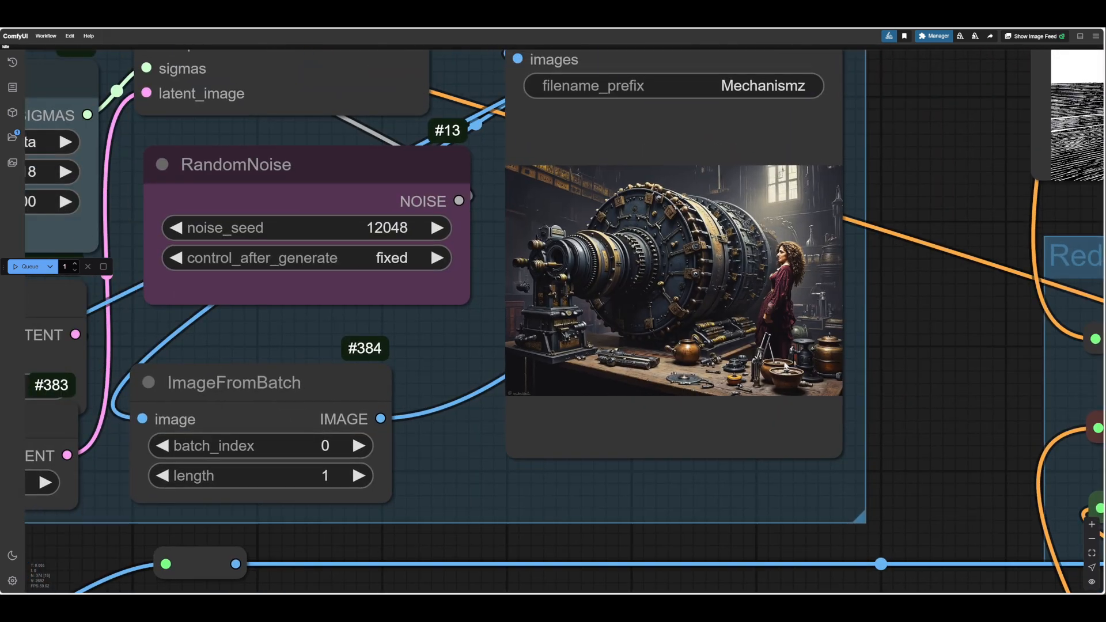
{"action": "left_click", "coordinate": [33, 267]}
{"action": "scroll", "coordinate": [937, 397], "scroll_direction": "down", "scroll_amount": 2}
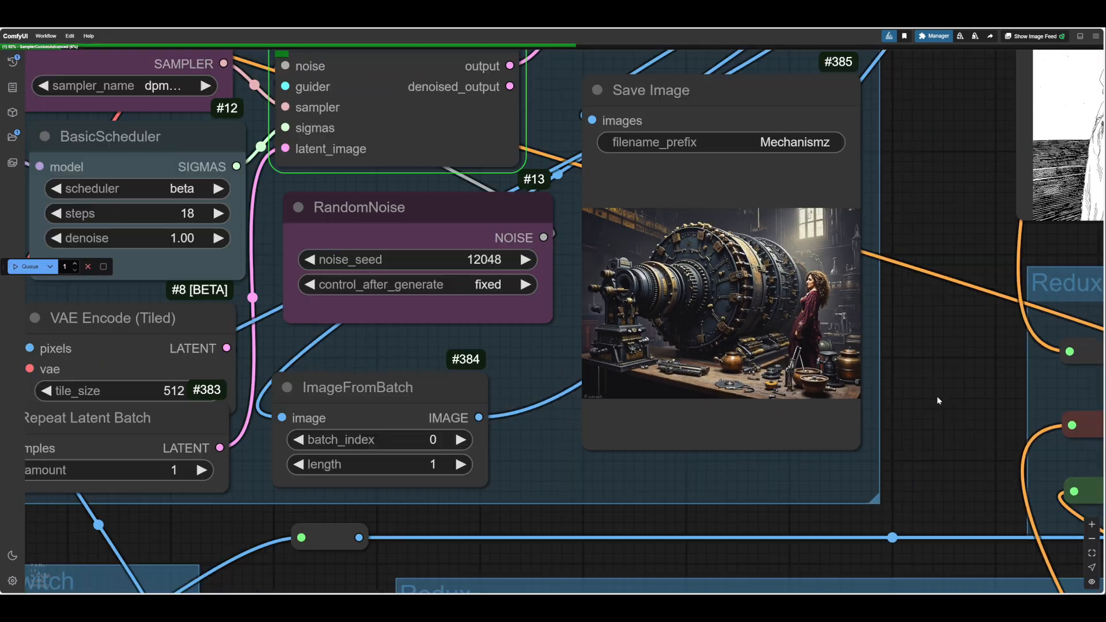
{"action": "scroll", "coordinate": [936, 395], "scroll_direction": "down", "scroll_amount": 3}
{"action": "scroll", "coordinate": [912, 332], "scroll_direction": "up", "scroll_amount": 2}
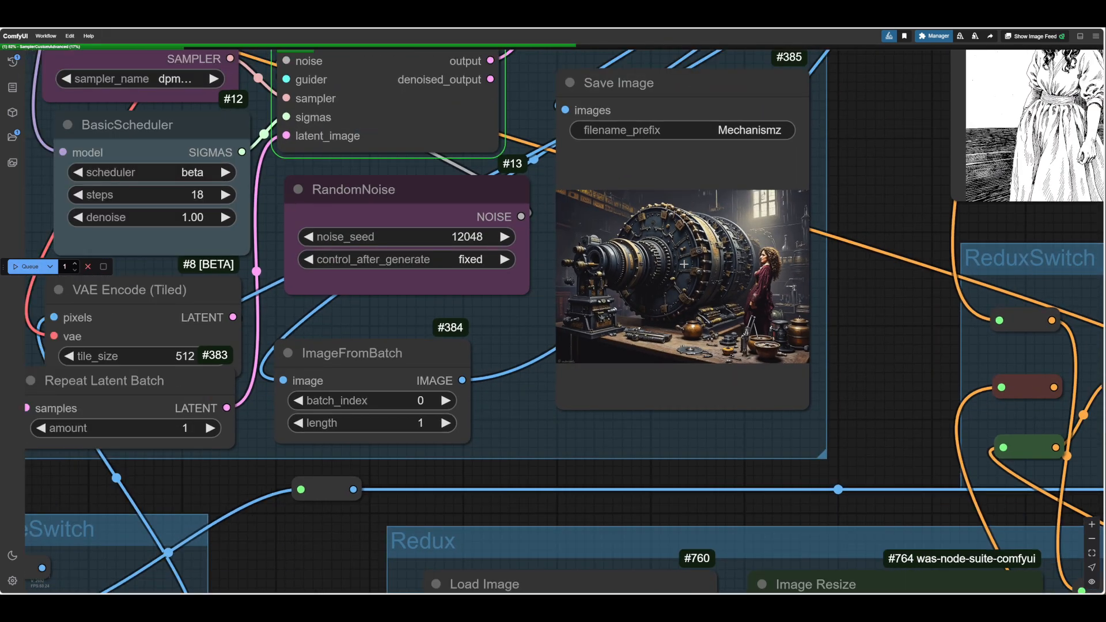
{"action": "scroll", "coordinate": [913, 332], "scroll_direction": "up", "scroll_amount": 5}
{"action": "left_click_drag", "start_coordinate": [878, 326], "coordinate": [928, 375]}
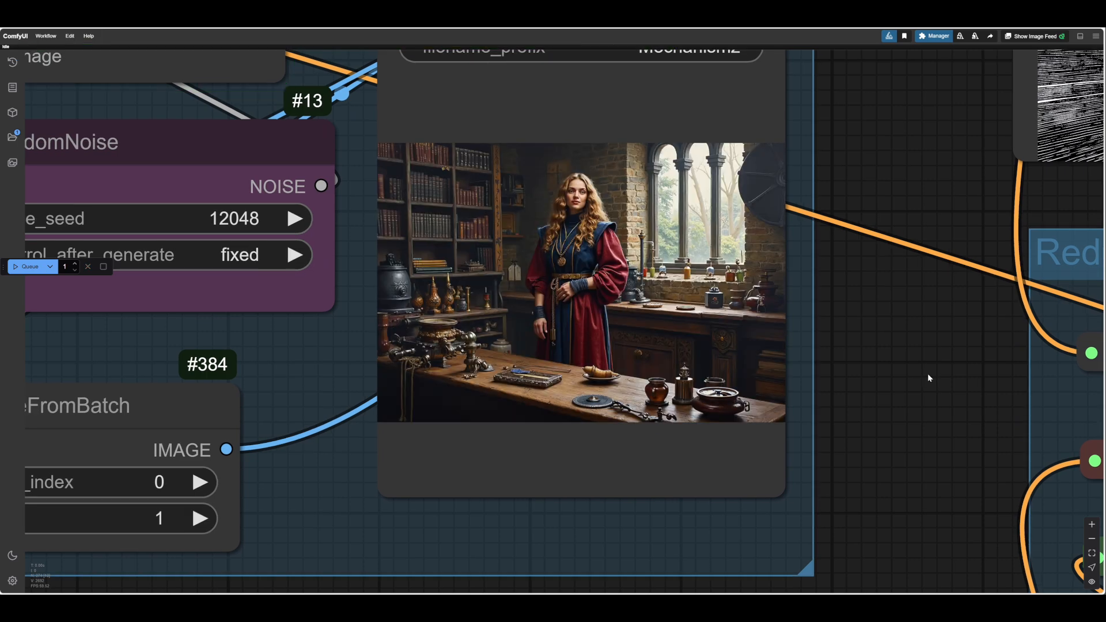
- Set the strength of the upper Apply Style Model node in the Redux group to 0.6
{"action": "scroll", "coordinate": [927, 373], "scroll_direction": "down", "scroll_amount": 6}
{"action": "left_click_drag", "start_coordinate": [927, 374], "coordinate": [834, 223]}
{"action": "scroll", "coordinate": [908, 415], "scroll_direction": "up", "scroll_amount": 6}
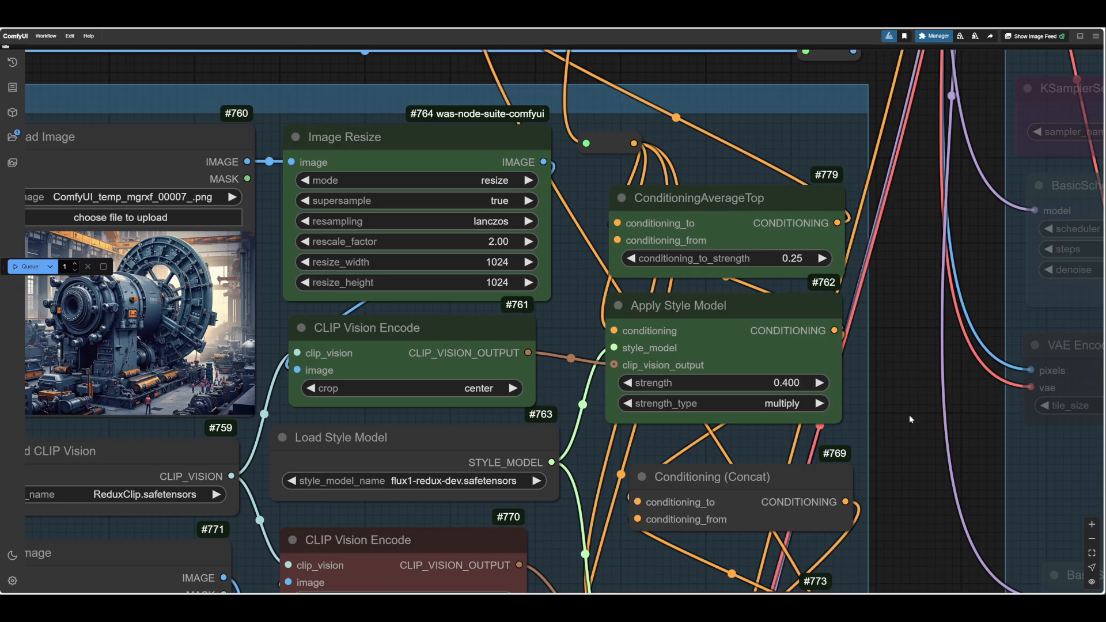
{"action": "left_click", "coordinate": [797, 382]}
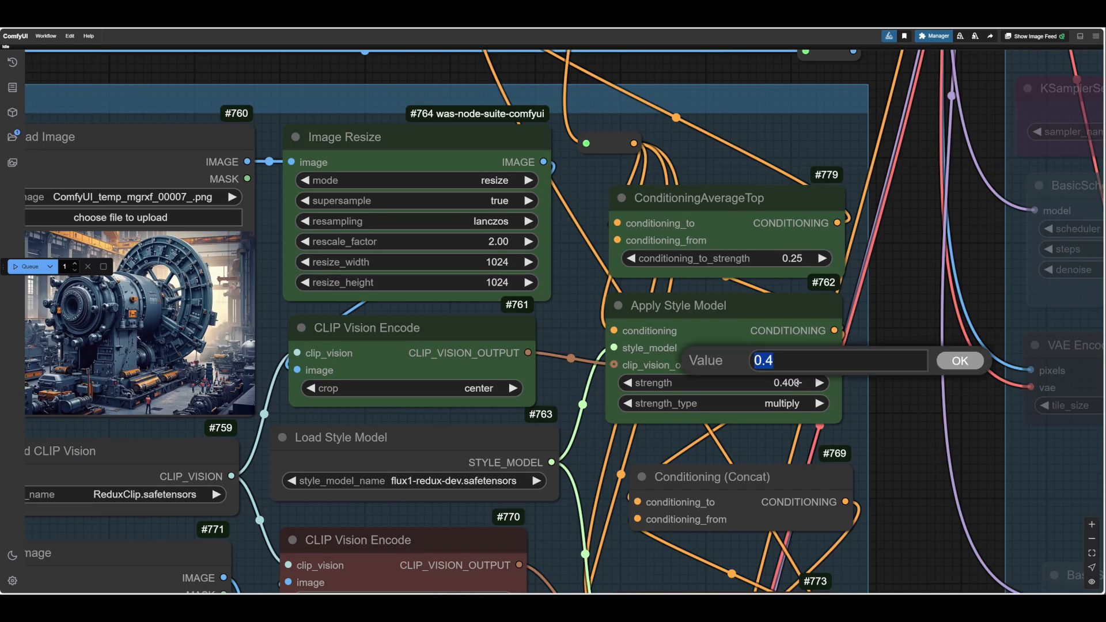
{"action": "left_click", "coordinate": [793, 360]}
{"action": "key", "text": "BackSpace"}
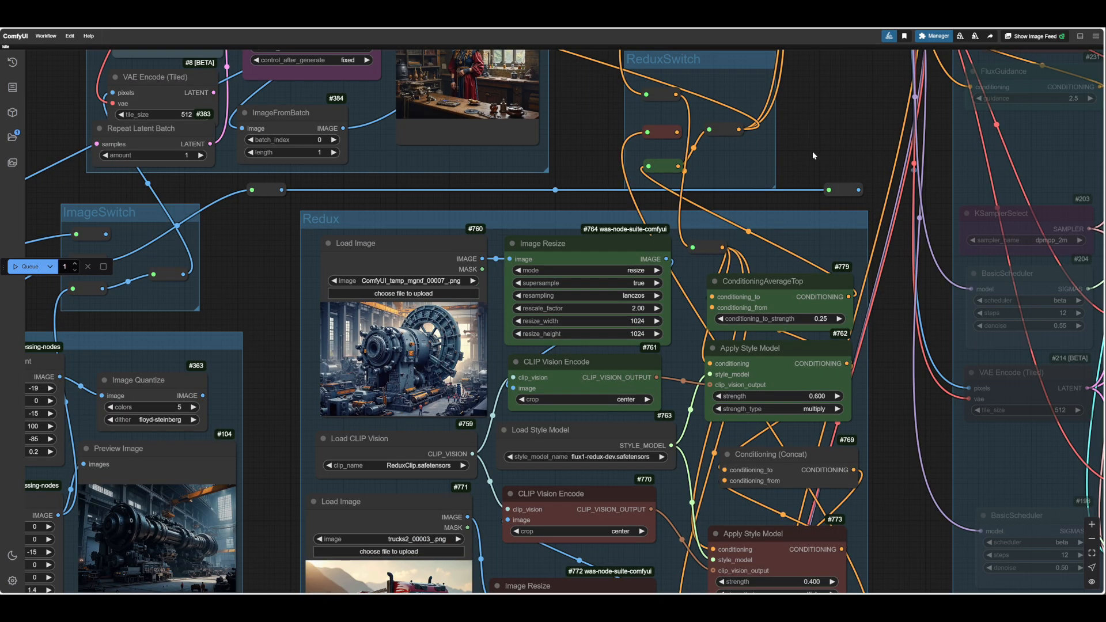
- Queue a generation with the 0.6 style model strength and inspect the image in the Save Image node
{"action": "left_click_drag", "start_coordinate": [813, 151], "coordinate": [1015, 362]}
{"action": "left_click", "coordinate": [8, 269]}
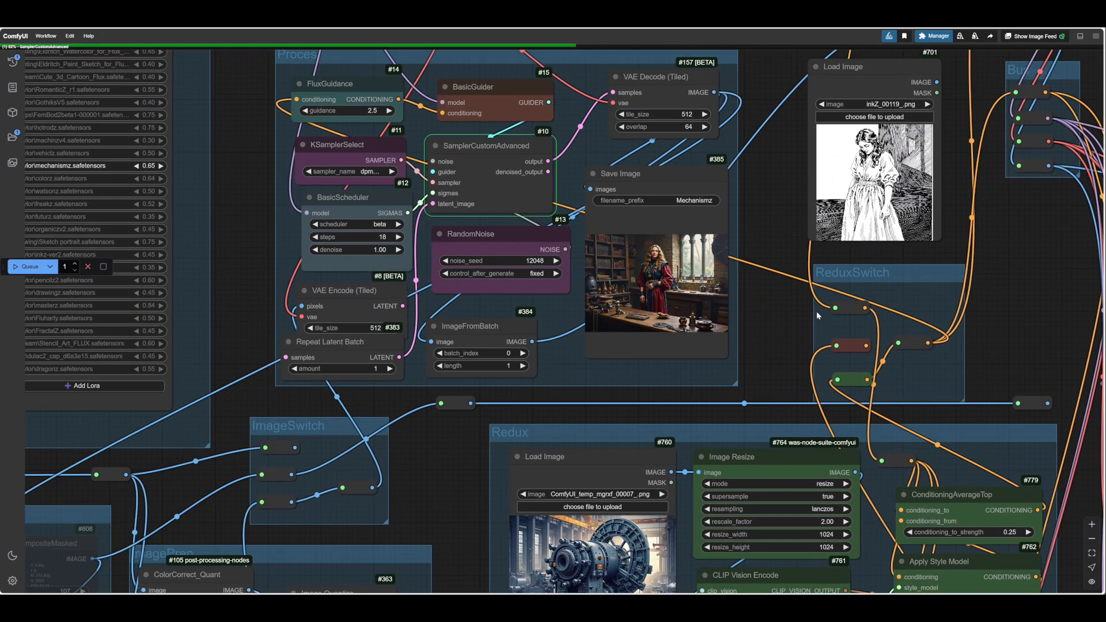
{"action": "scroll", "coordinate": [761, 309], "scroll_direction": "up", "scroll_amount": 5}
{"action": "left_click_drag", "start_coordinate": [806, 342], "coordinate": [926, 370]}
{"action": "scroll", "coordinate": [875, 358], "scroll_direction": "up", "scroll_amount": 2}
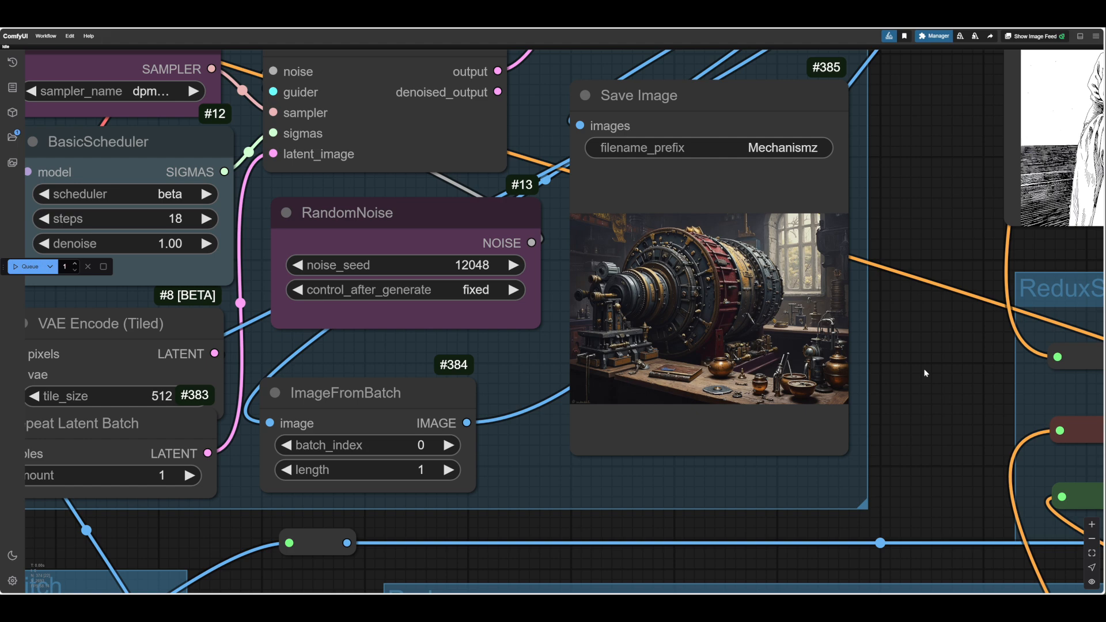
- Lower the ConditioningAverageTop conditioning_to_strength to 0.20 and queue another generation
{"action": "scroll", "coordinate": [925, 373], "scroll_direction": "down", "scroll_amount": 4}
{"action": "left_click_drag", "start_coordinate": [924, 373], "coordinate": [693, 129]}
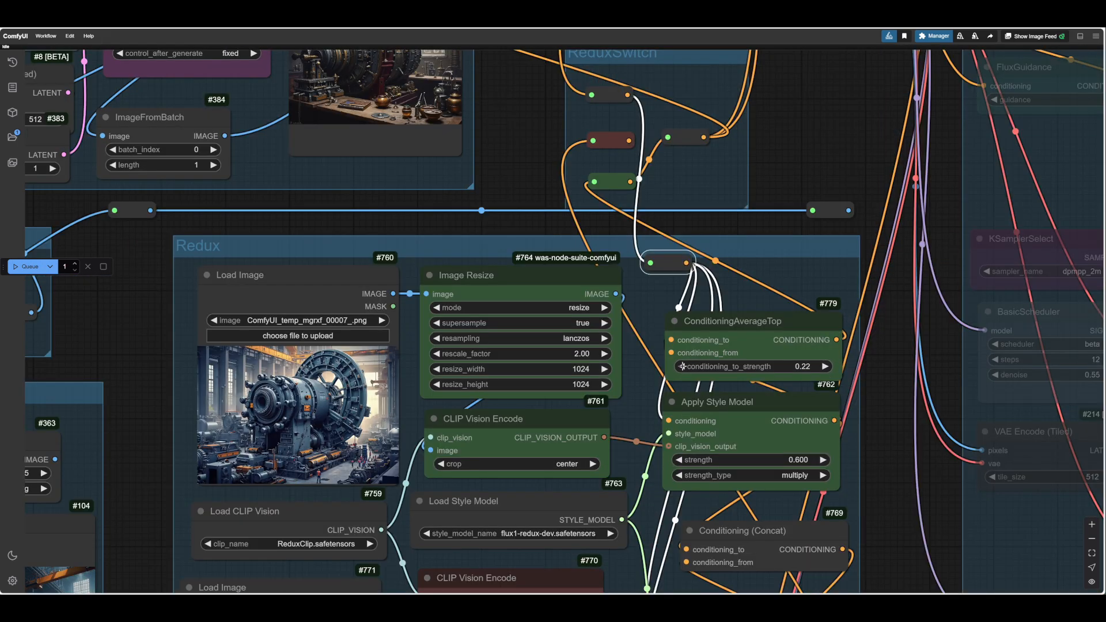
{"action": "left_click", "coordinate": [682, 366]}
{"action": "left_click", "coordinate": [30, 267]}
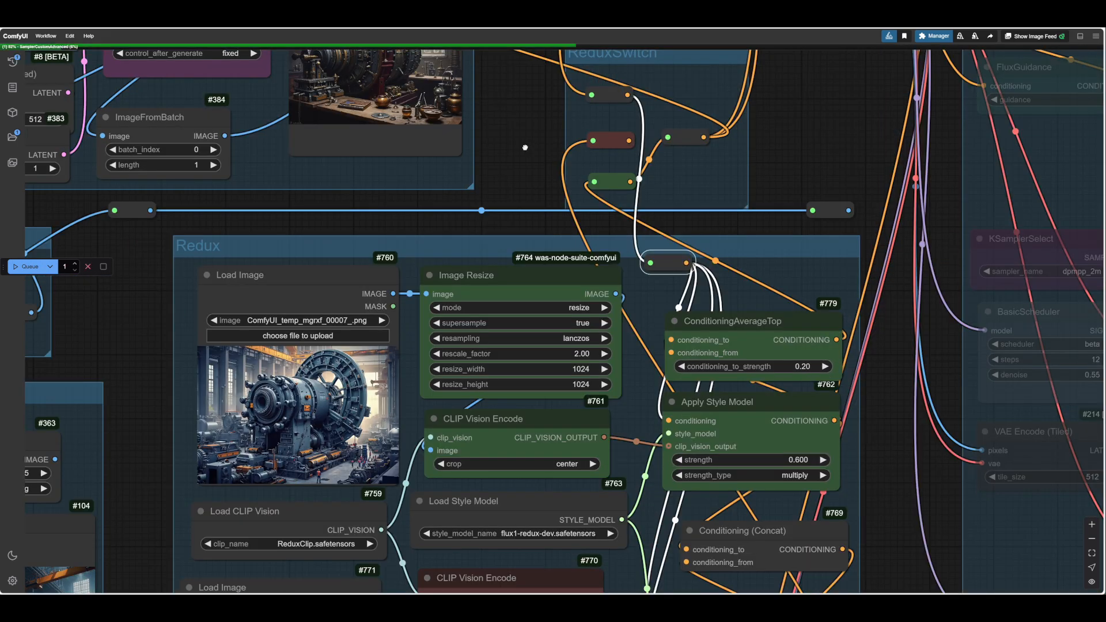
- Follow the generation in the Process group and examine the new image in the Save Image node up close
{"action": "left_click_drag", "start_coordinate": [525, 148], "coordinate": [890, 446]}
{"action": "scroll", "coordinate": [924, 394], "scroll_direction": "up", "scroll_amount": 6}
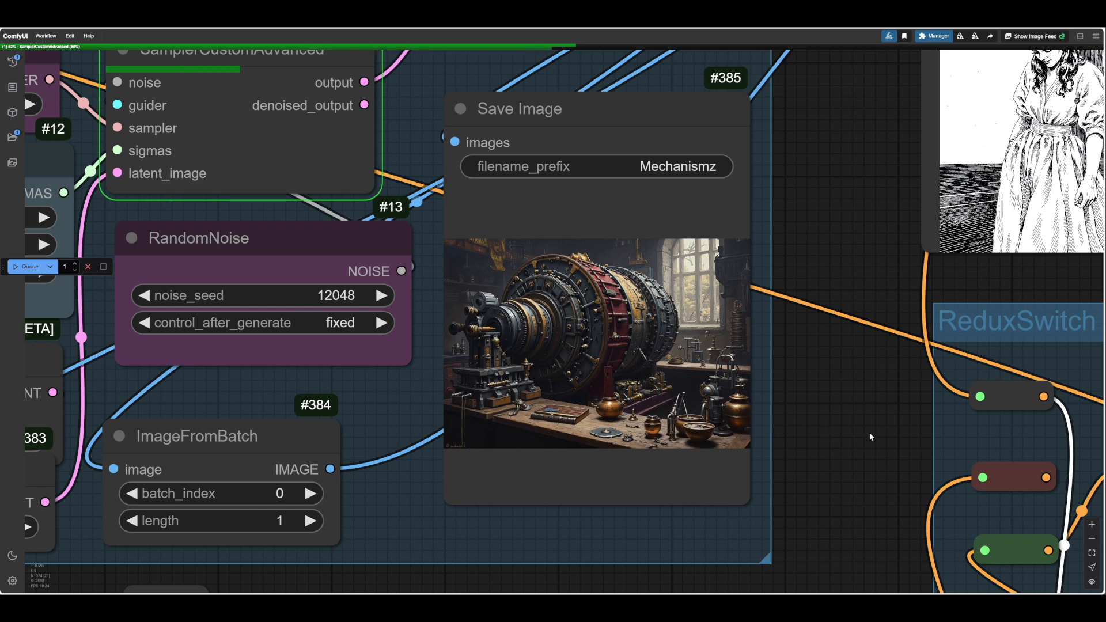
{"action": "scroll", "coordinate": [869, 432], "scroll_direction": "up", "scroll_amount": 4}
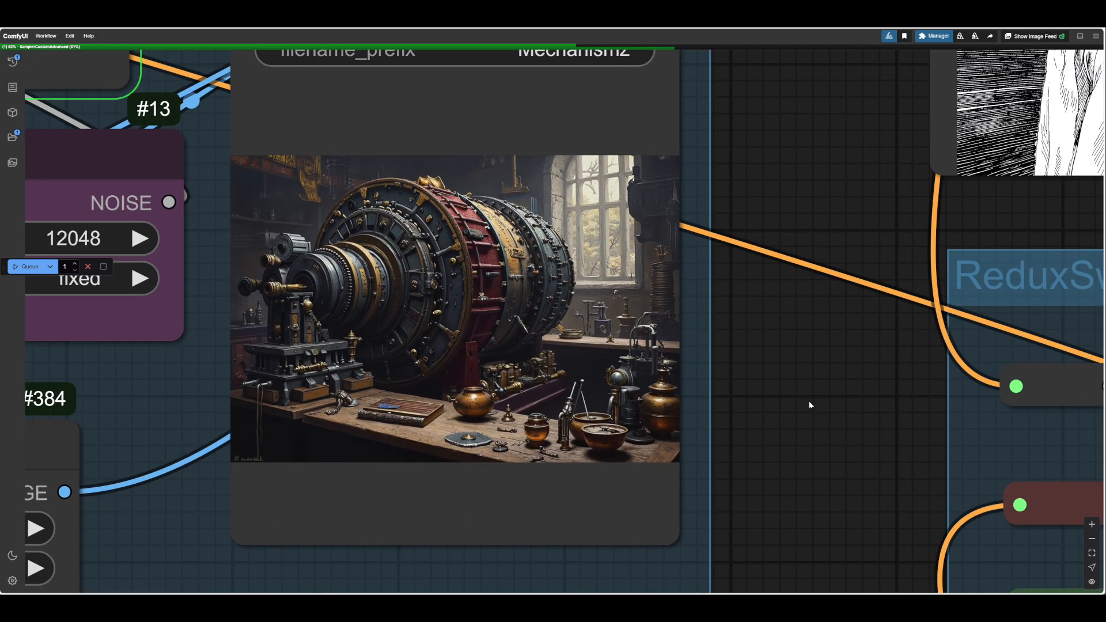
{"action": "left_click_drag", "start_coordinate": [810, 405], "coordinate": [933, 403]}
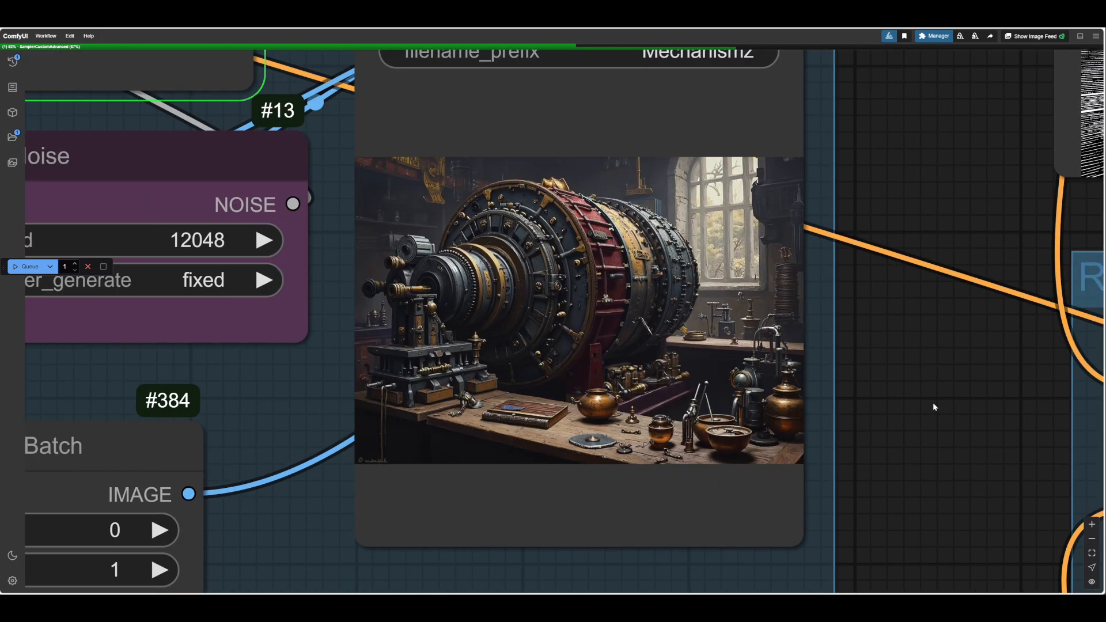
{"action": "scroll", "coordinate": [859, 412], "scroll_direction": "down", "scroll_amount": 2}
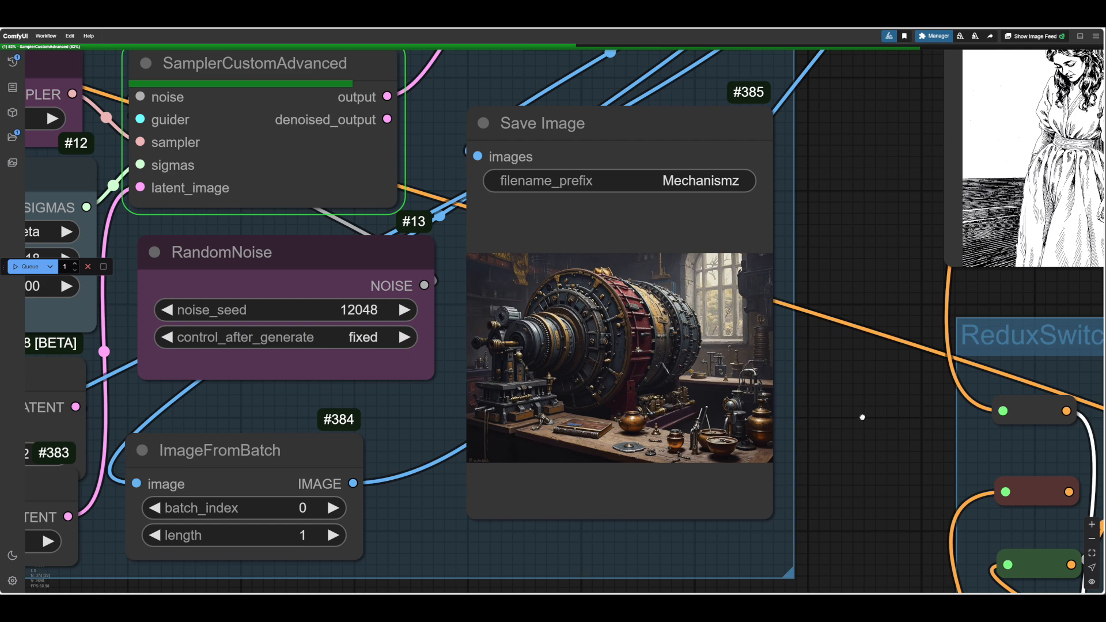
{"action": "left_click_drag", "start_coordinate": [863, 418], "coordinate": [1020, 431]}
{"action": "scroll", "coordinate": [844, 397], "scroll_direction": "up", "scroll_amount": 3}
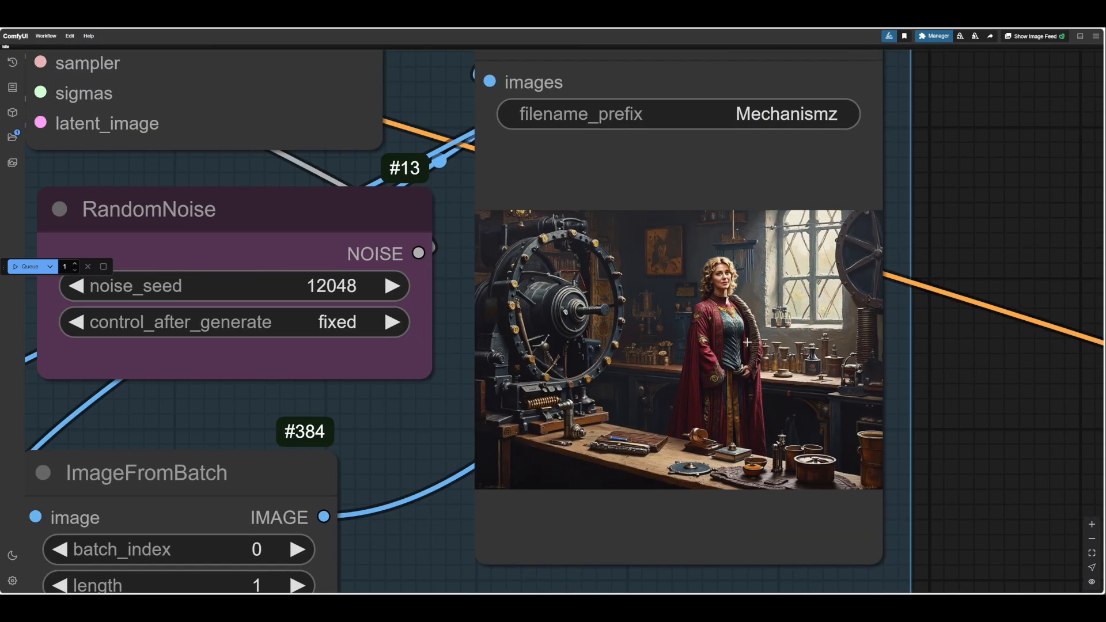
- Nudge the ConditioningAverageTop and upper Apply Style Model nodes to new positions within the Redux group
{"action": "scroll", "coordinate": [742, 340], "scroll_direction": "up", "scroll_amount": 3}
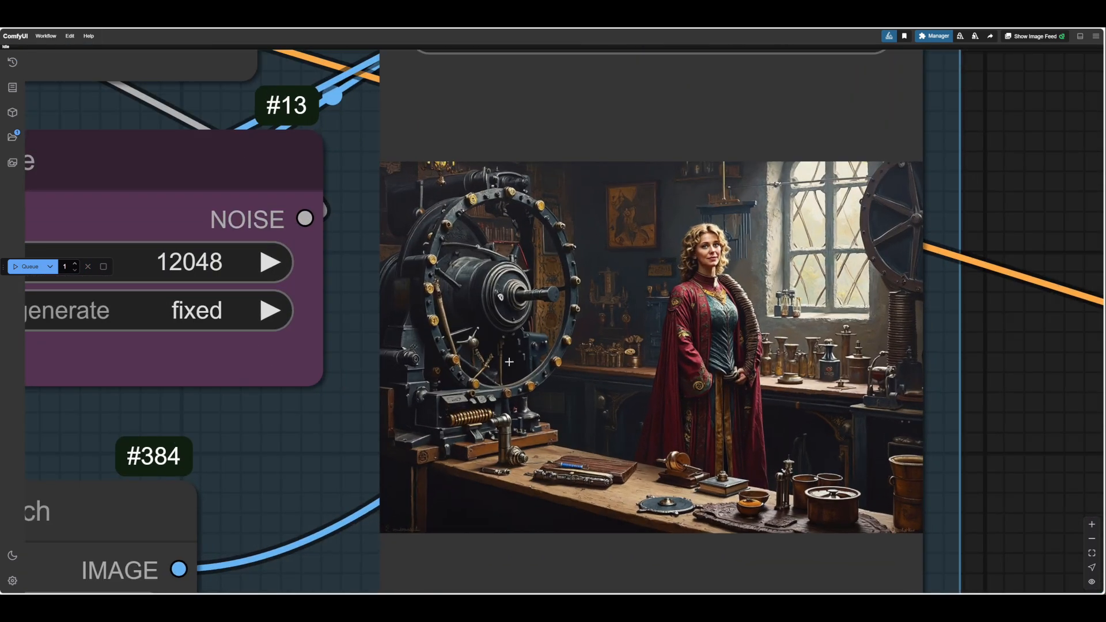
{"action": "scroll", "coordinate": [975, 430], "scroll_direction": "down", "scroll_amount": 6}
{"action": "left_click_drag", "start_coordinate": [987, 406], "coordinate": [844, 313]}
{"action": "scroll", "coordinate": [845, 319], "scroll_direction": "down", "scroll_amount": 3}
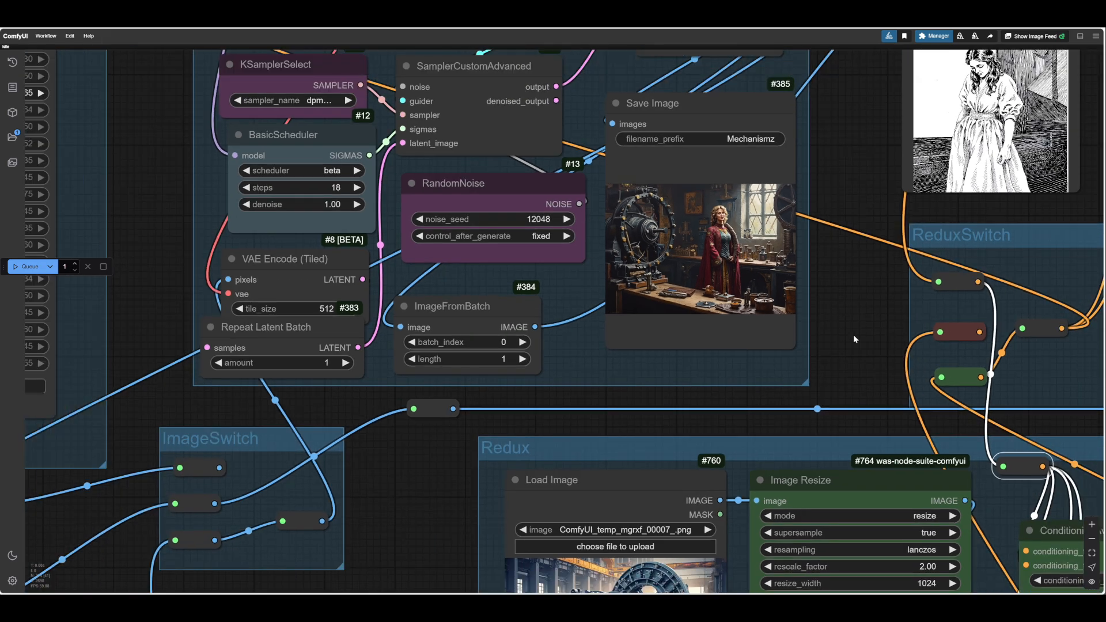
{"action": "left_click_drag", "start_coordinate": [1037, 443], "coordinate": [848, 194]}
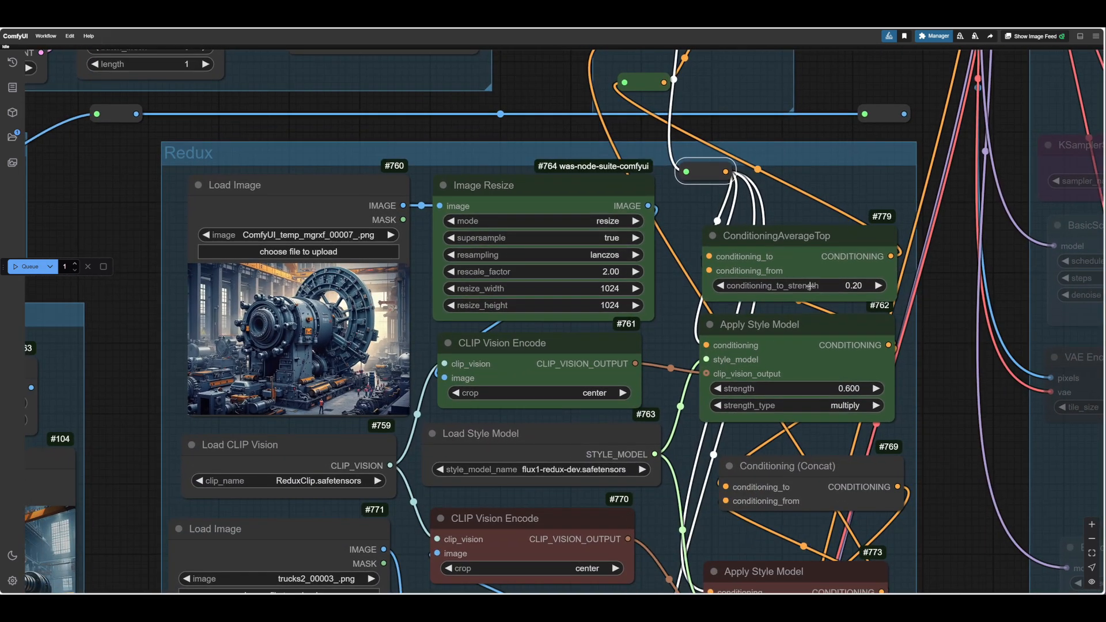
{"action": "left_click", "coordinate": [785, 234]}
{"action": "left_click_drag", "start_coordinate": [784, 234], "coordinate": [773, 230]}
{"action": "mouse_move", "coordinate": [770, 326]}
{"action": "left_mouse_down"}
{"action": "mouse_move", "coordinate": [762, 331]}
{"action": "mouse_move", "coordinate": [781, 326]}
{"action": "left_mouse_up"}
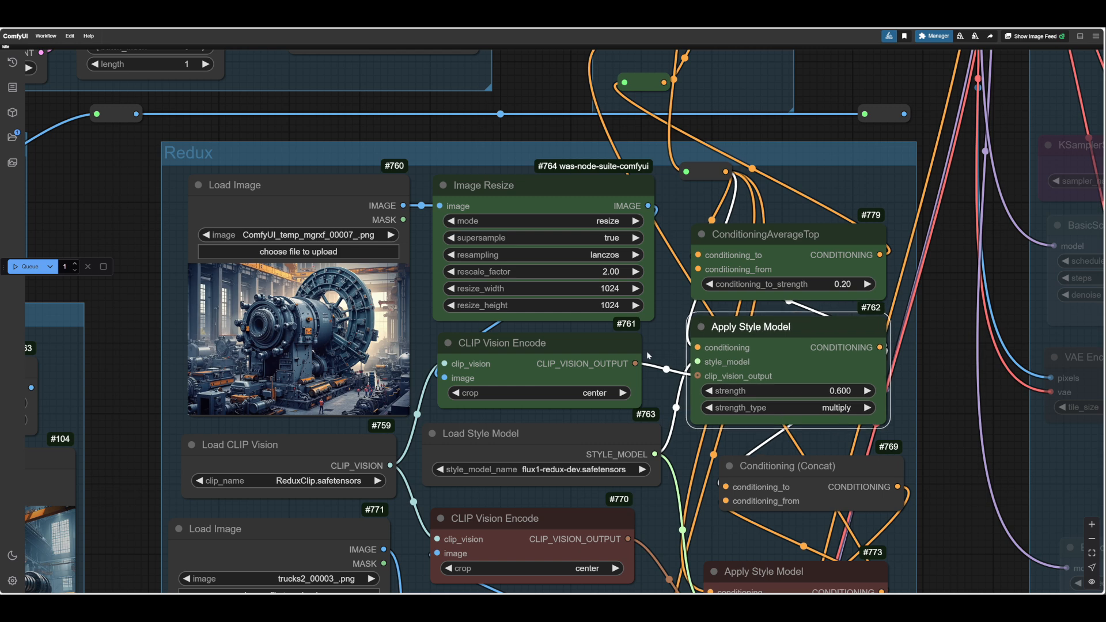
- Set the strength of the upper Apply Style Model node to 0.650 and queue another generation
{"action": "left_click_drag", "start_coordinate": [784, 327], "coordinate": [790, 343]}
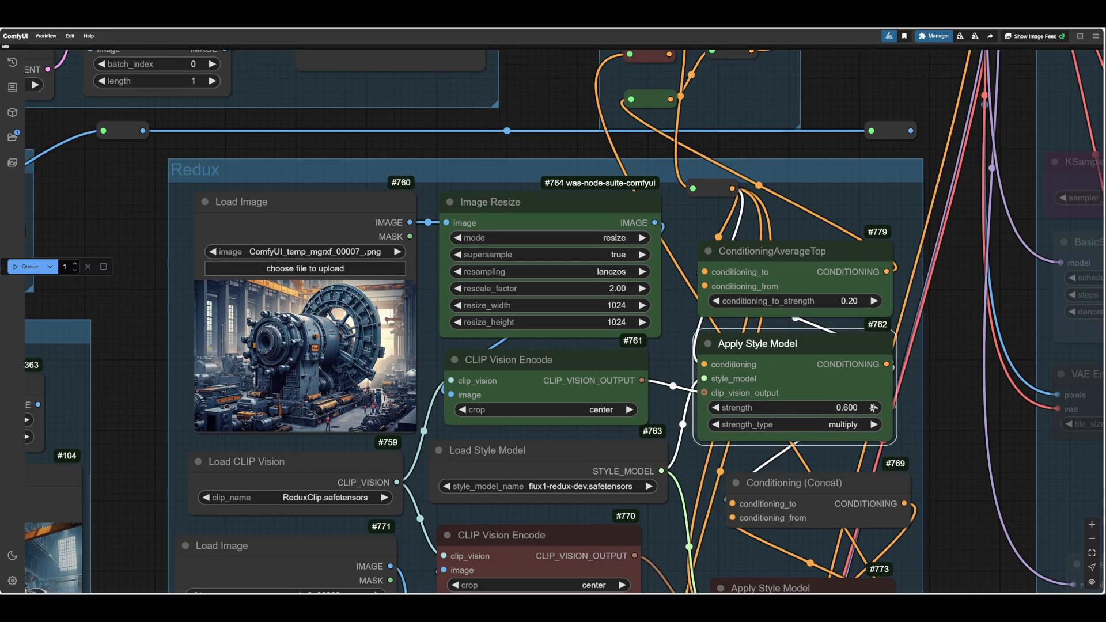
{"action": "left_click", "coordinate": [873, 407]}
{"action": "left_click", "coordinate": [873, 407]}
{"action": "left_click", "coordinate": [873, 407]}
{"action": "left_click", "coordinate": [873, 408]}
{"action": "left_click", "coordinate": [872, 408]}
{"action": "key", "text": "ctrl+Return"}
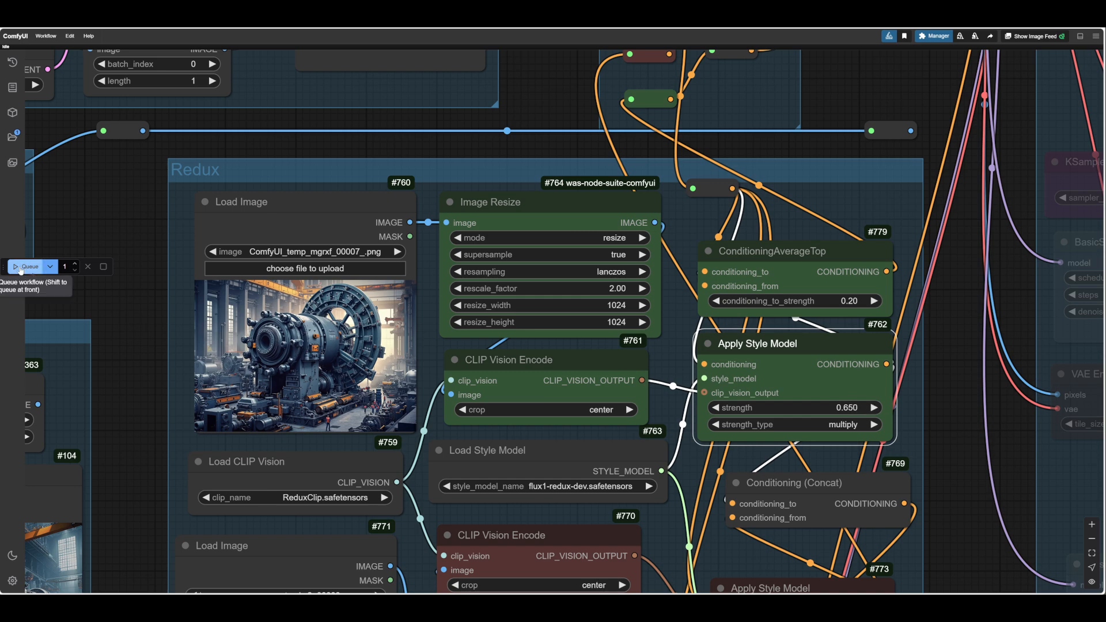
- Inspect the newly generated image in the Save Image node up close
{"action": "left_click_drag", "start_coordinate": [538, 110], "coordinate": [875, 547]}
{"action": "scroll", "coordinate": [869, 432], "scroll_direction": "up", "scroll_amount": 4}
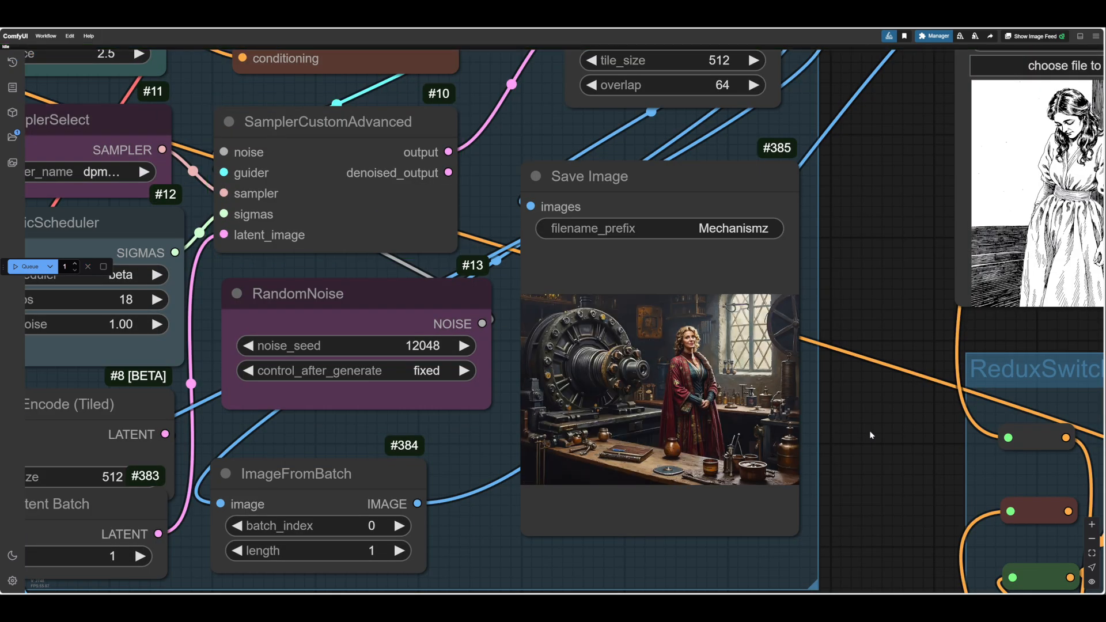
{"action": "scroll", "coordinate": [1015, 416], "scroll_direction": "up", "scroll_amount": 3}
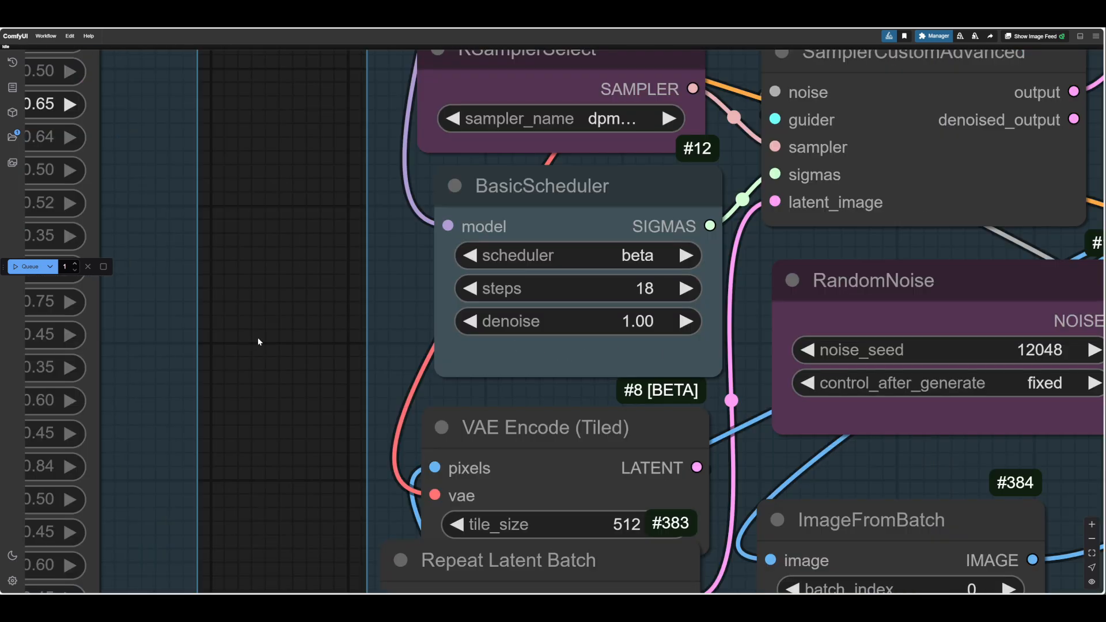
- Read the oil painting sorceress prompt in the Text Multiline node and compare it with the image in the Save Image node
{"action": "left_click_drag", "start_coordinate": [258, 342], "coordinate": [708, 396]}
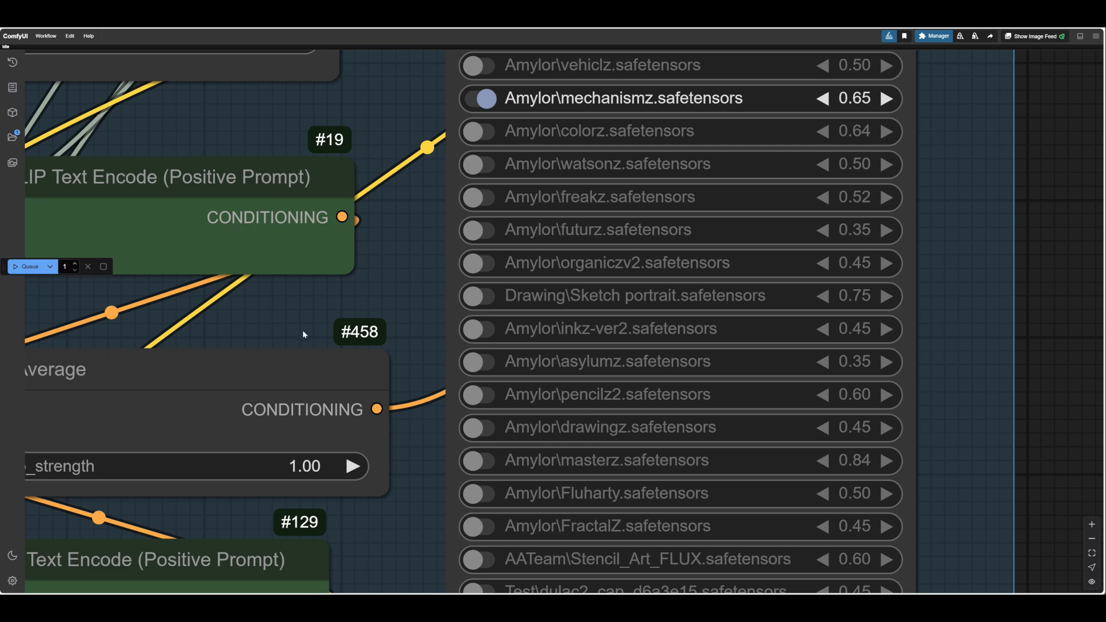
{"action": "left_click_drag", "start_coordinate": [284, 320], "coordinate": [1103, 368]}
{"action": "left_click_drag", "start_coordinate": [256, 90], "coordinate": [564, 315]}
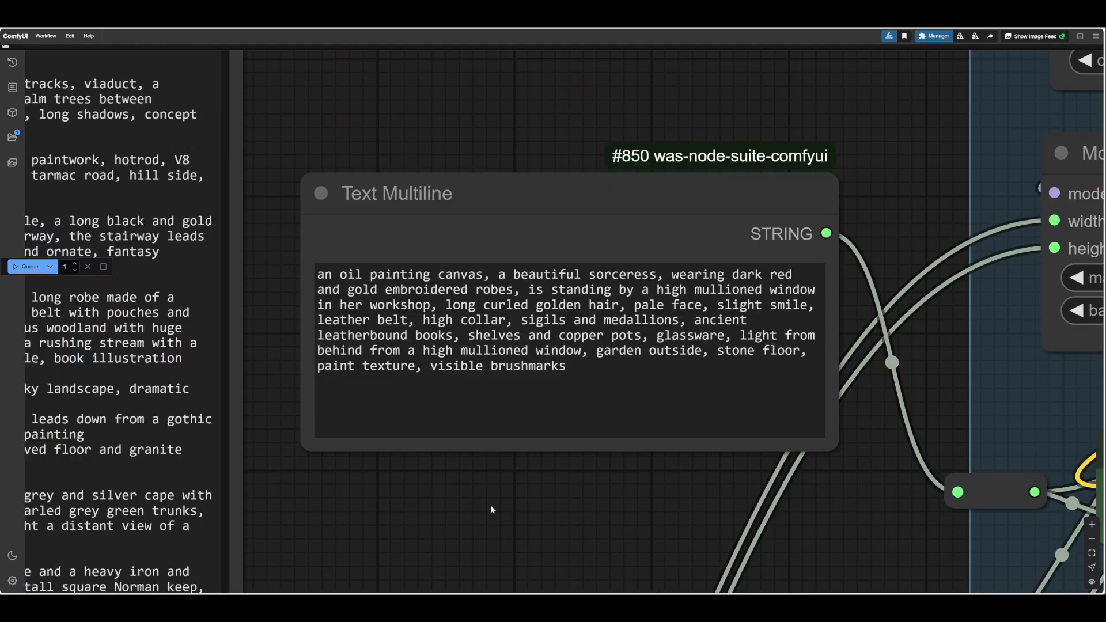
{"action": "left_click_drag", "start_coordinate": [505, 507], "coordinate": [463, 465]}
{"action": "scroll", "coordinate": [463, 466], "scroll_direction": "down", "scroll_amount": 1}
{"action": "scroll", "coordinate": [463, 465], "scroll_direction": "down", "scroll_amount": 3}
{"action": "left_click_drag", "start_coordinate": [684, 527], "coordinate": [413, 344]}
{"action": "scroll", "coordinate": [413, 344], "scroll_direction": "down", "scroll_amount": 4}
{"action": "scroll", "coordinate": [703, 532], "scroll_direction": "down", "scroll_amount": 3}
{"action": "left_click_drag", "start_coordinate": [702, 531], "coordinate": [296, 350]}
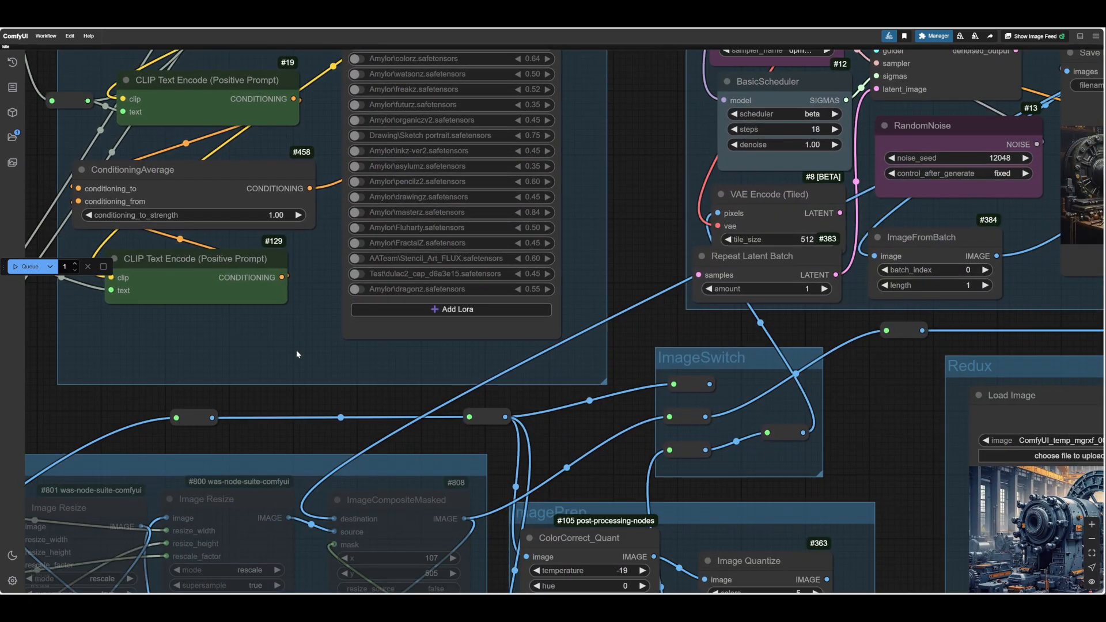
{"action": "left_click_drag", "start_coordinate": [745, 425], "coordinate": [277, 163]}
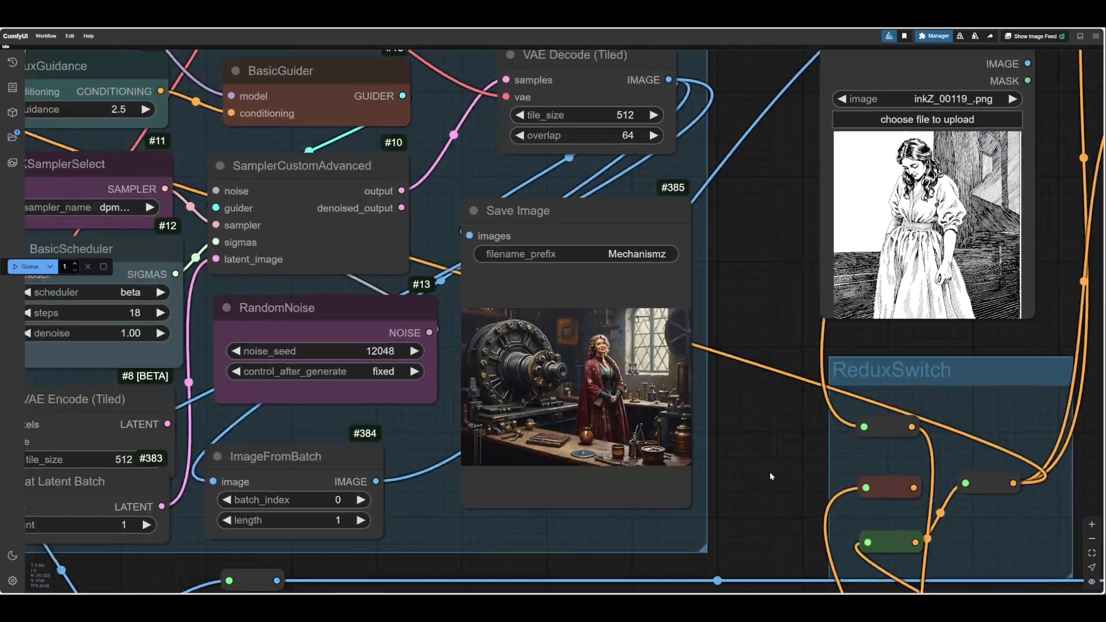
{"action": "scroll", "coordinate": [797, 454], "scroll_direction": "up", "scroll_amount": 2}
- Set the ConditioningAverageTop conditioning_to_strength to 1.00
{"action": "left_click_drag", "start_coordinate": [770, 473], "coordinate": [817, 224]}
{"action": "scroll", "coordinate": [816, 487], "scroll_direction": "down", "scroll_amount": 4}
{"action": "scroll", "coordinate": [817, 222], "scroll_direction": "down", "scroll_amount": 2}
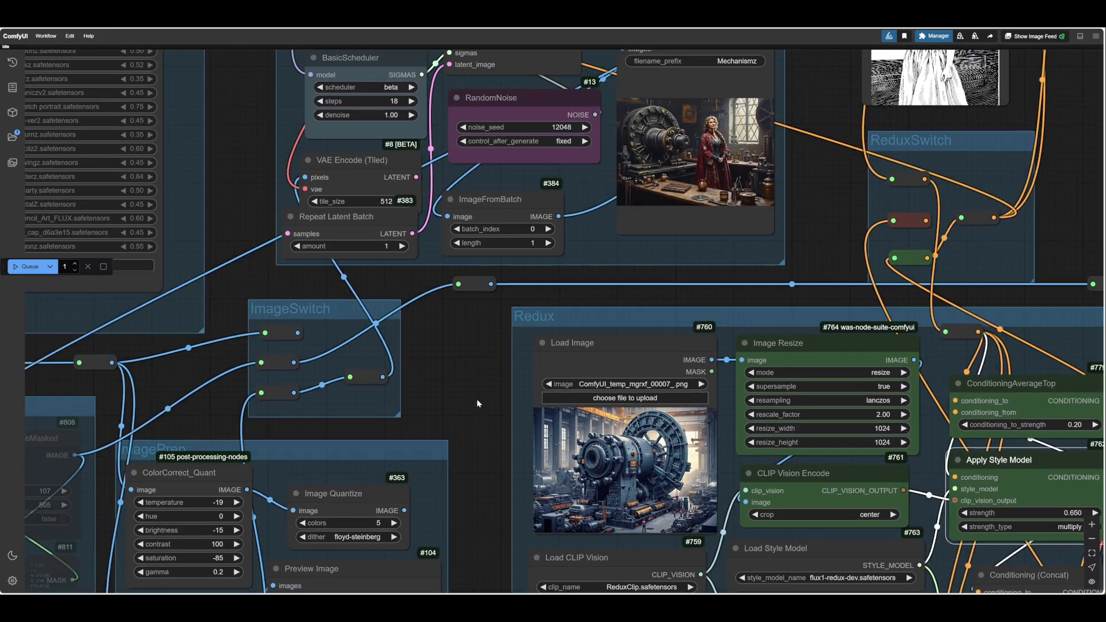
{"action": "left_click_drag", "start_coordinate": [476, 398], "coordinate": [449, 348]}
{"action": "left_click_drag", "start_coordinate": [425, 271], "coordinate": [347, 388]}
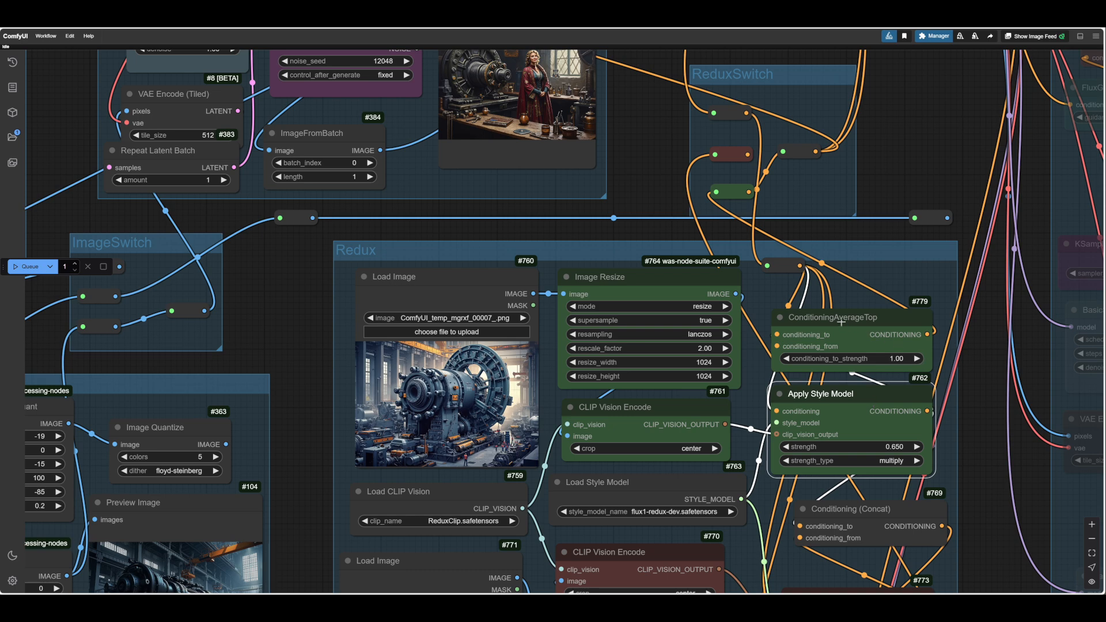
{"action": "left_click_drag", "start_coordinate": [836, 317], "coordinate": [890, 317]}
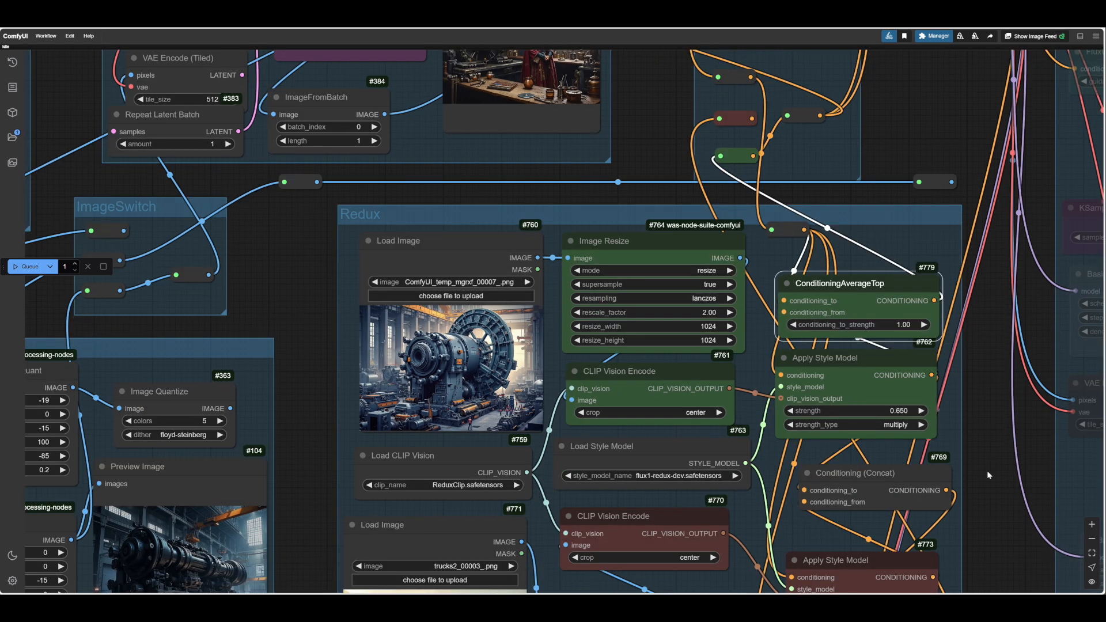
- Queue a generation with the 1.00 conditioning strength and check the result in the Save Image node
{"action": "left_click_drag", "start_coordinate": [301, 304], "coordinate": [282, 224]}
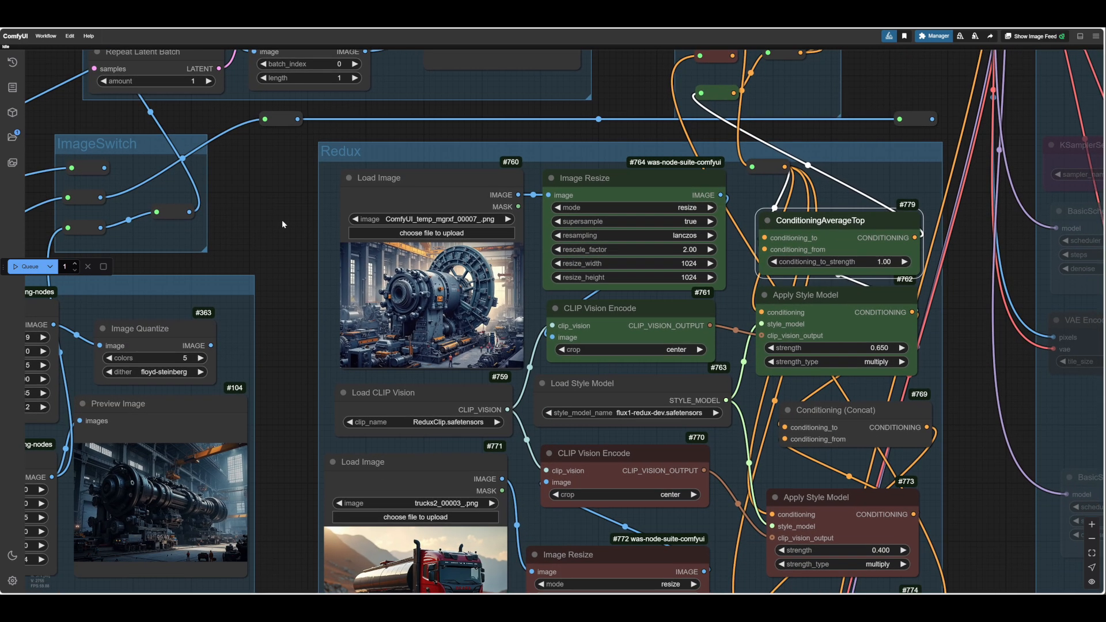
{"action": "left_click_drag", "start_coordinate": [975, 516], "coordinate": [978, 609]}
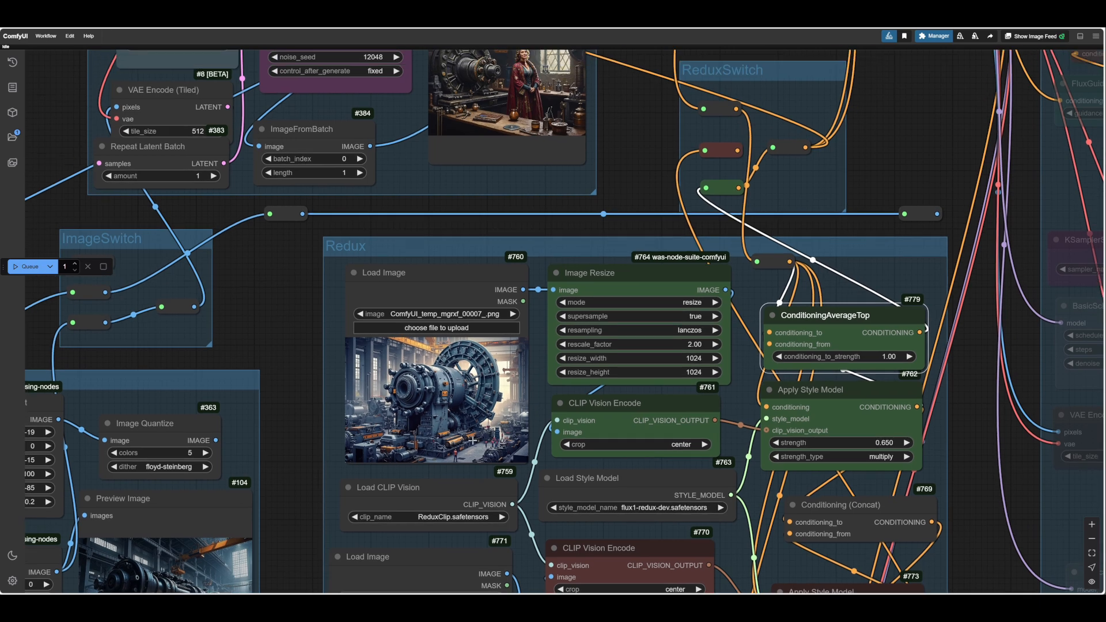
{"action": "left_click_drag", "start_coordinate": [281, 295], "coordinate": [543, 419]}
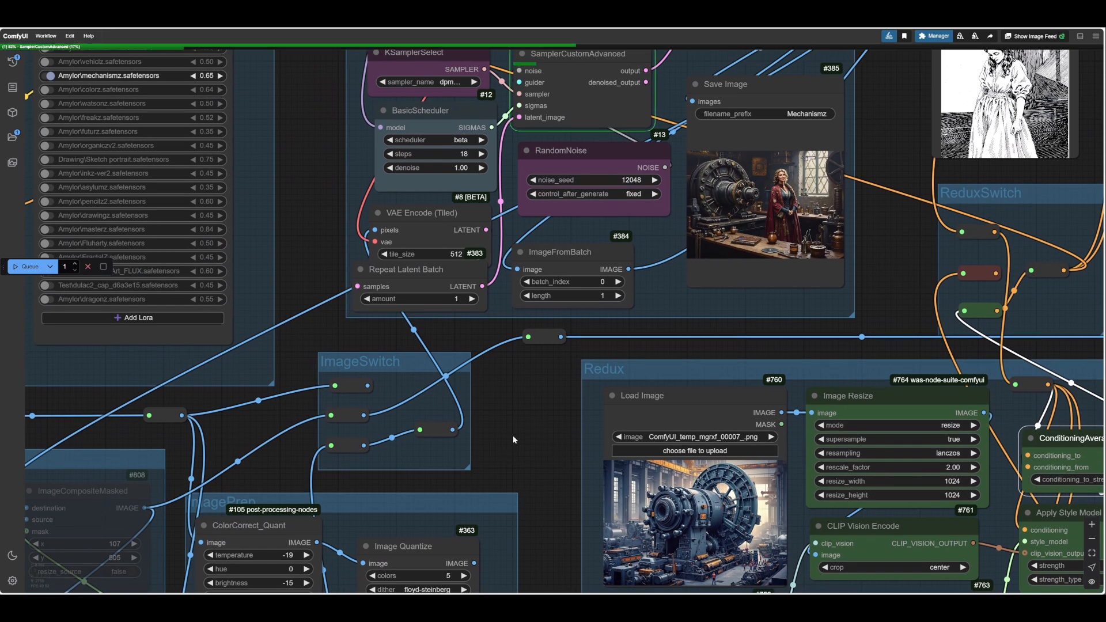
{"action": "left_click_drag", "start_coordinate": [512, 434], "coordinate": [336, 355]}
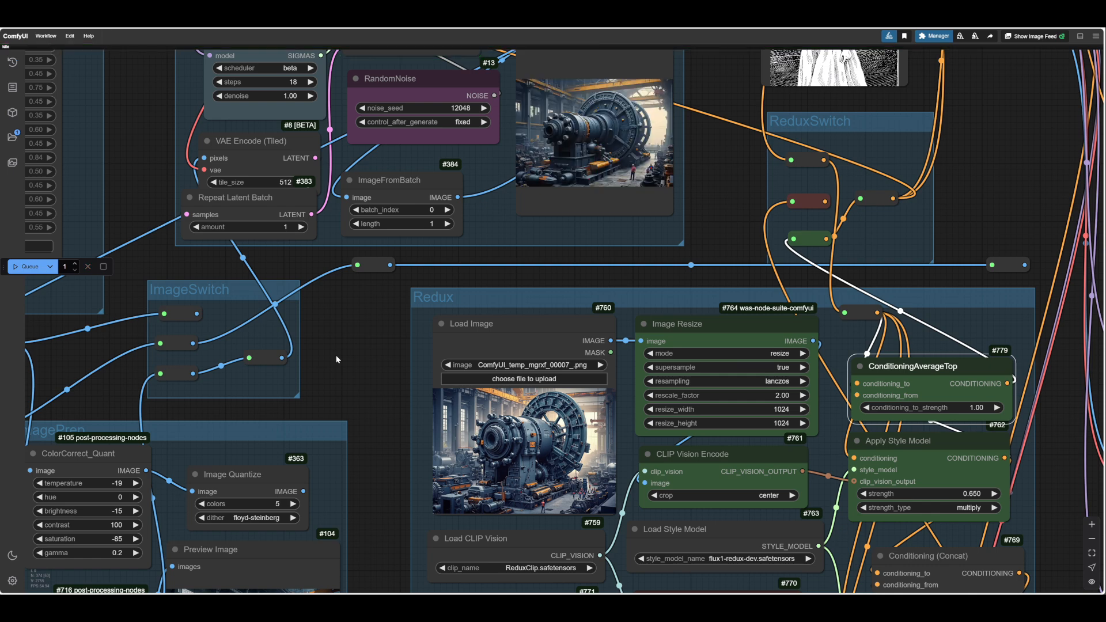
- Move the lower CLIP Vision Encode node and the trucks2_00003_.png Load Image node slightly down in the Redux group
{"action": "scroll", "coordinate": [336, 355], "scroll_direction": "down", "scroll_amount": 4}
{"action": "left_click_drag", "start_coordinate": [354, 450], "coordinate": [320, 230]}
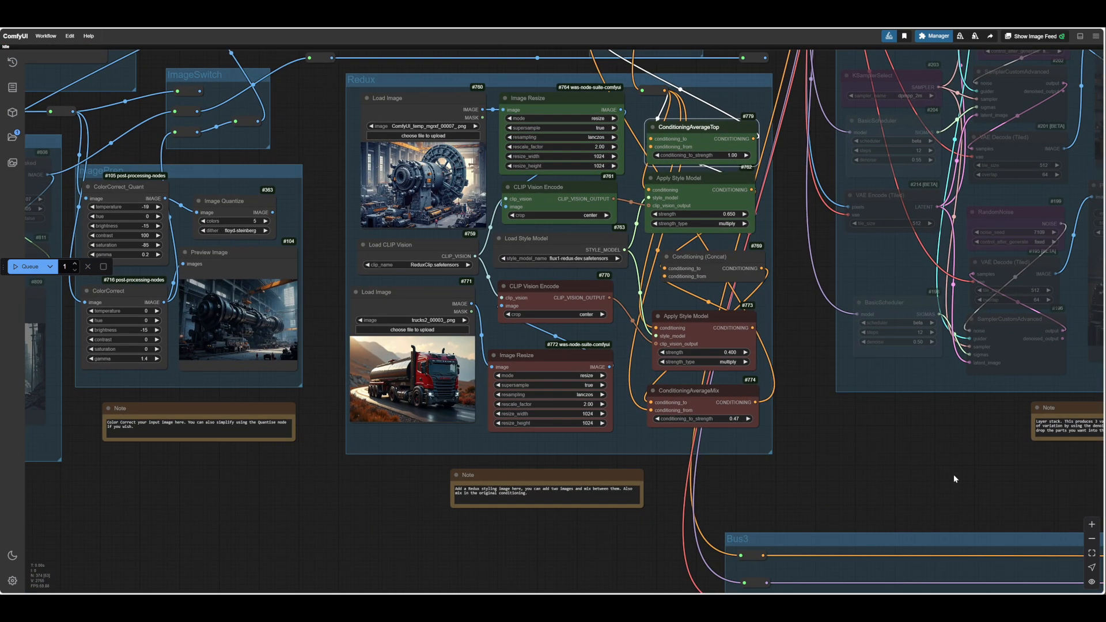
{"action": "left_click_drag", "start_coordinate": [951, 471], "coordinate": [1001, 477]}
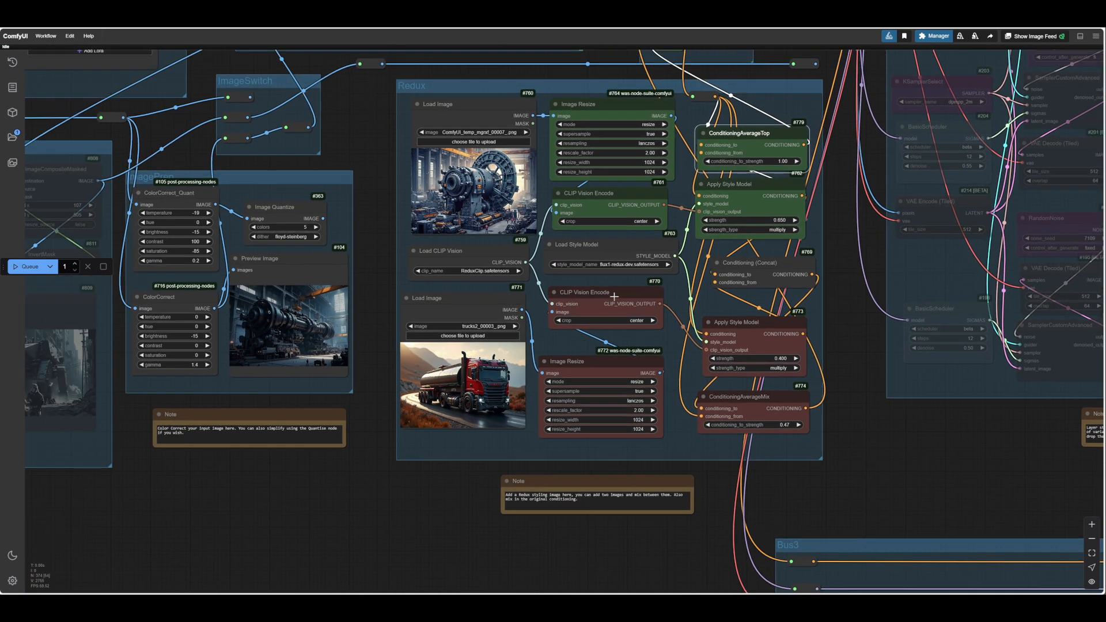
{"action": "left_click", "coordinate": [603, 292]}
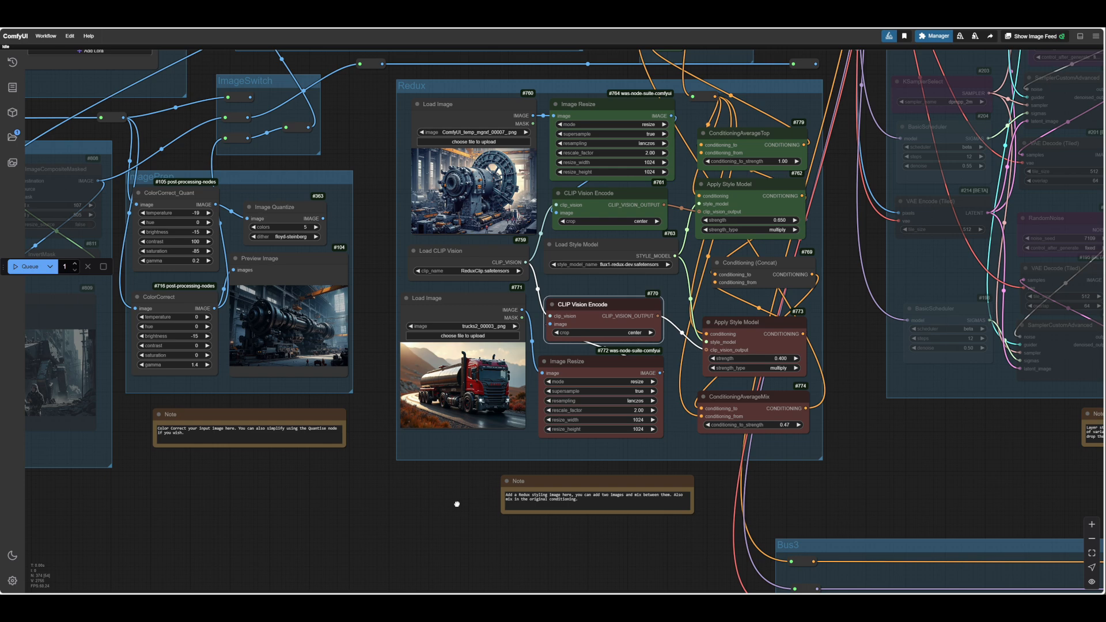
{"action": "left_click_drag", "start_coordinate": [455, 506], "coordinate": [482, 515]}
{"action": "left_click_drag", "start_coordinate": [482, 307], "coordinate": [482, 311]}
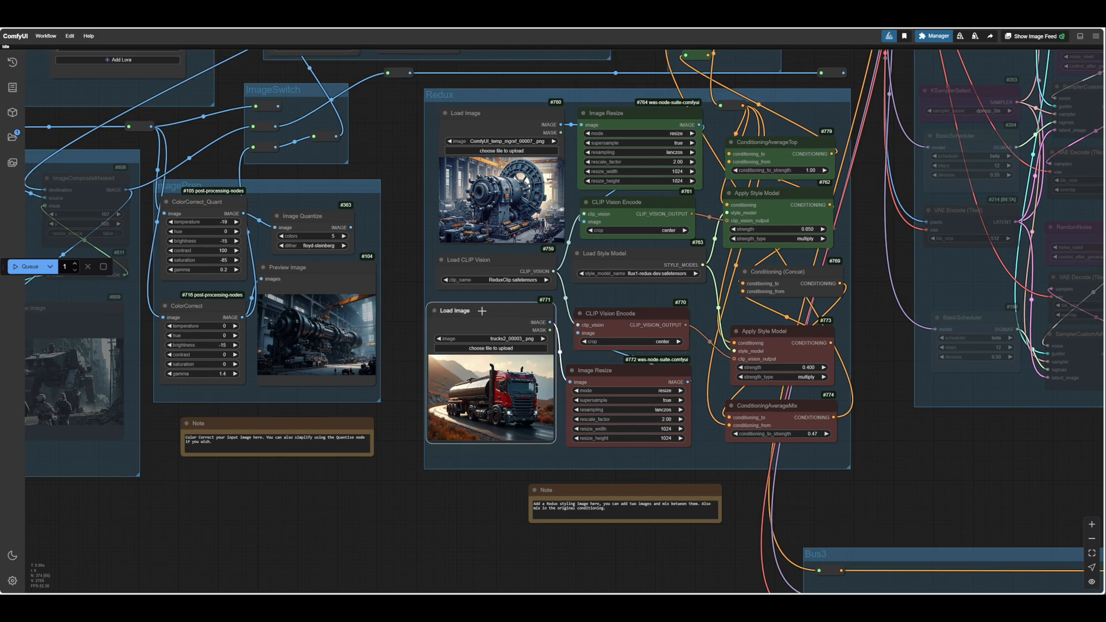
- Connect the output of the red reroute in the ReduxSwitch group to the group's final output reroute
{"action": "left_click_drag", "start_coordinate": [908, 454], "coordinate": [762, 486]}
{"action": "left_click_drag", "start_coordinate": [729, 373], "coordinate": [748, 400]}
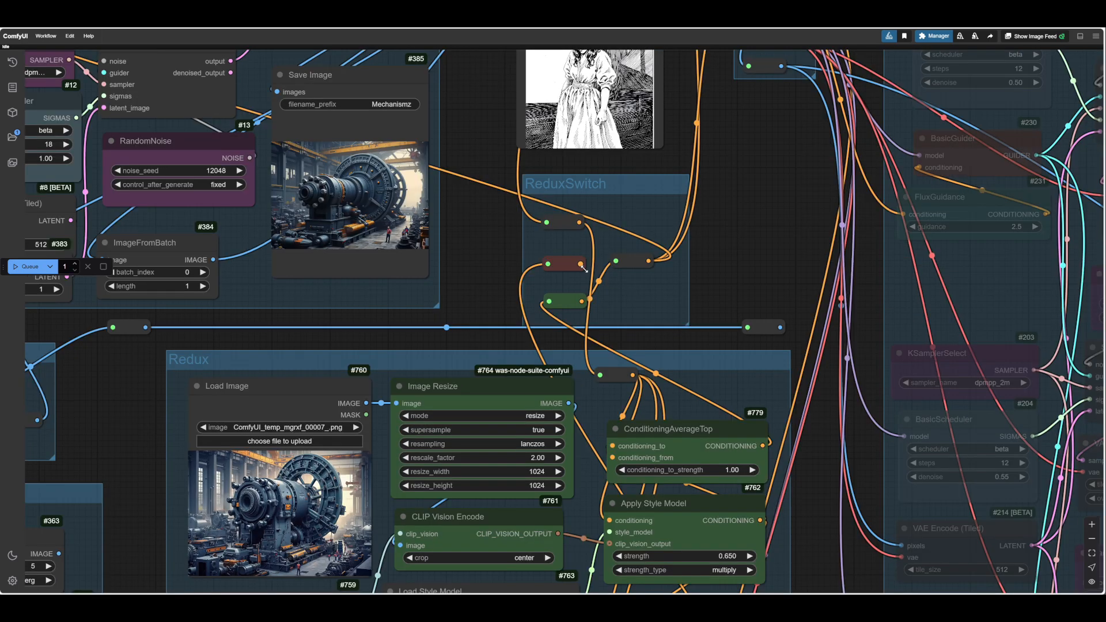
{"action": "left_click_drag", "start_coordinate": [581, 266], "coordinate": [615, 261]}
{"action": "left_click", "coordinate": [555, 270]}
{"action": "left_click_drag", "start_coordinate": [760, 230], "coordinate": [786, 276]}
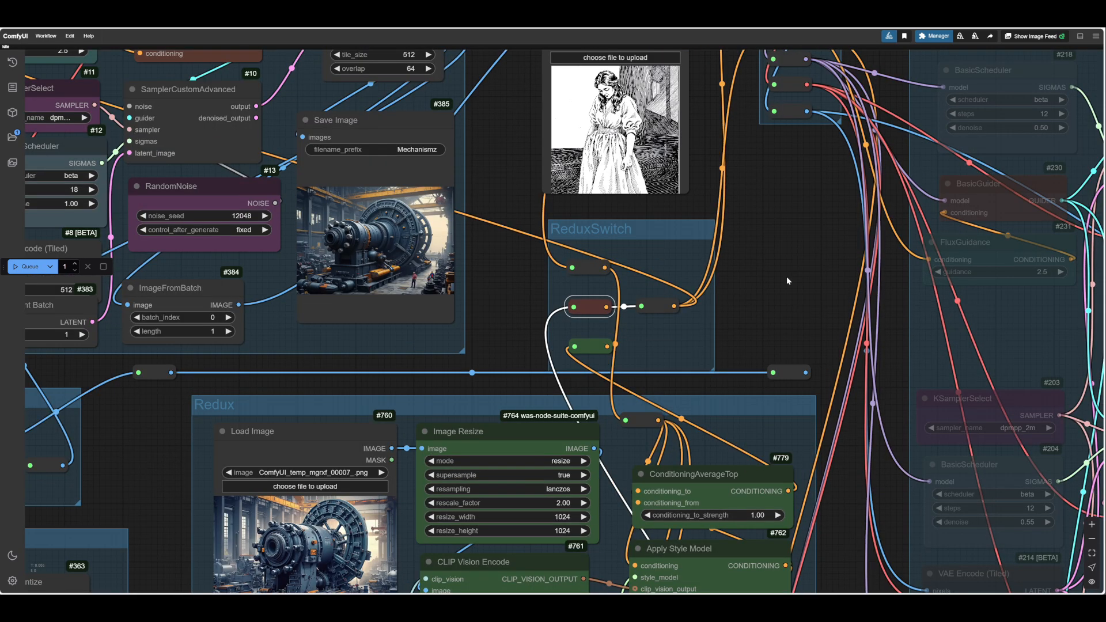
- Queue a generation through the red Redux branch with the Save Image node in view
{"action": "scroll", "coordinate": [786, 275], "scroll_direction": "down", "scroll_amount": 5}
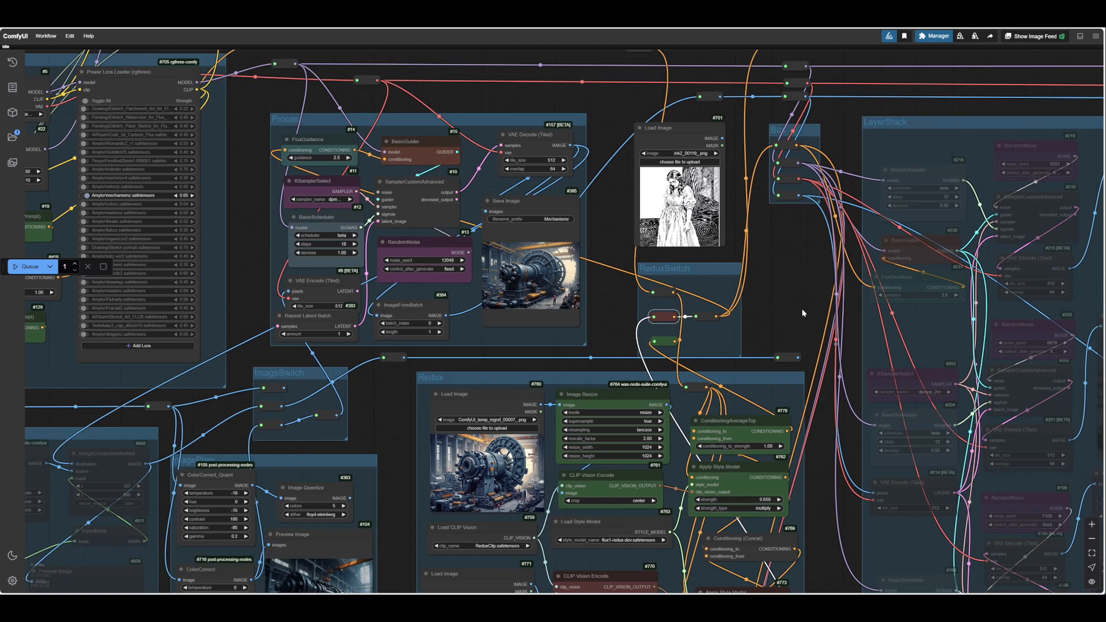
{"action": "mouse_move", "coordinate": [804, 312]}
{"action": "left_mouse_down"}
{"action": "mouse_move", "coordinate": [719, 94]}
{"action": "mouse_move", "coordinate": [787, 286]}
{"action": "mouse_move", "coordinate": [810, 297]}
{"action": "left_mouse_up"}
{"action": "left_click_drag", "start_coordinate": [627, 237], "coordinate": [850, 214]}
{"action": "scroll", "coordinate": [774, 219], "scroll_direction": "up", "scroll_amount": 11}
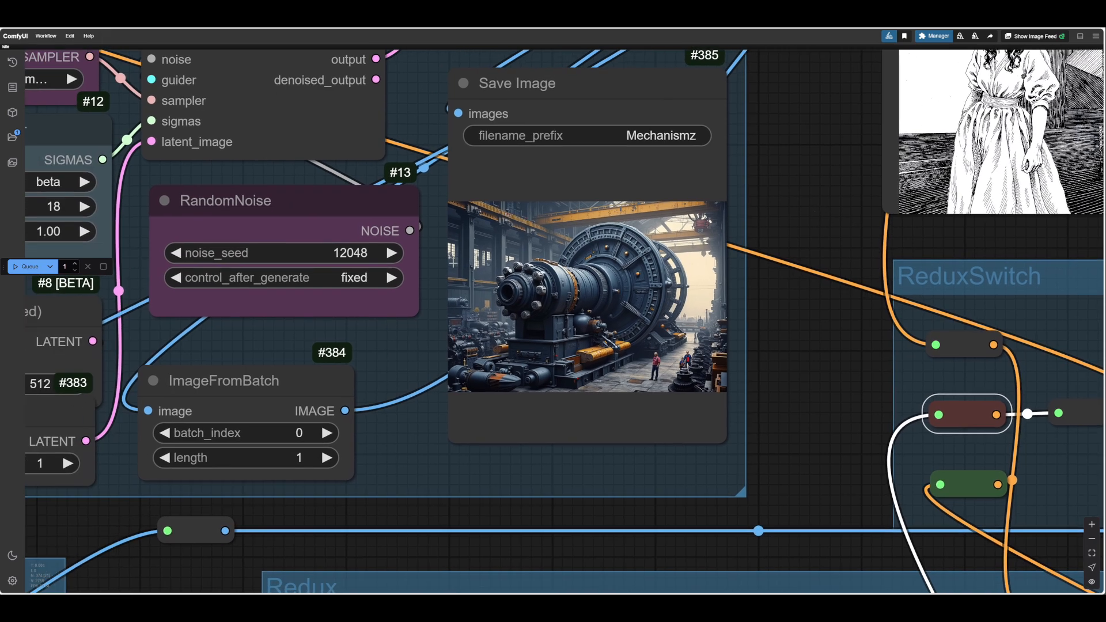
{"action": "left_click", "coordinate": [36, 269]}
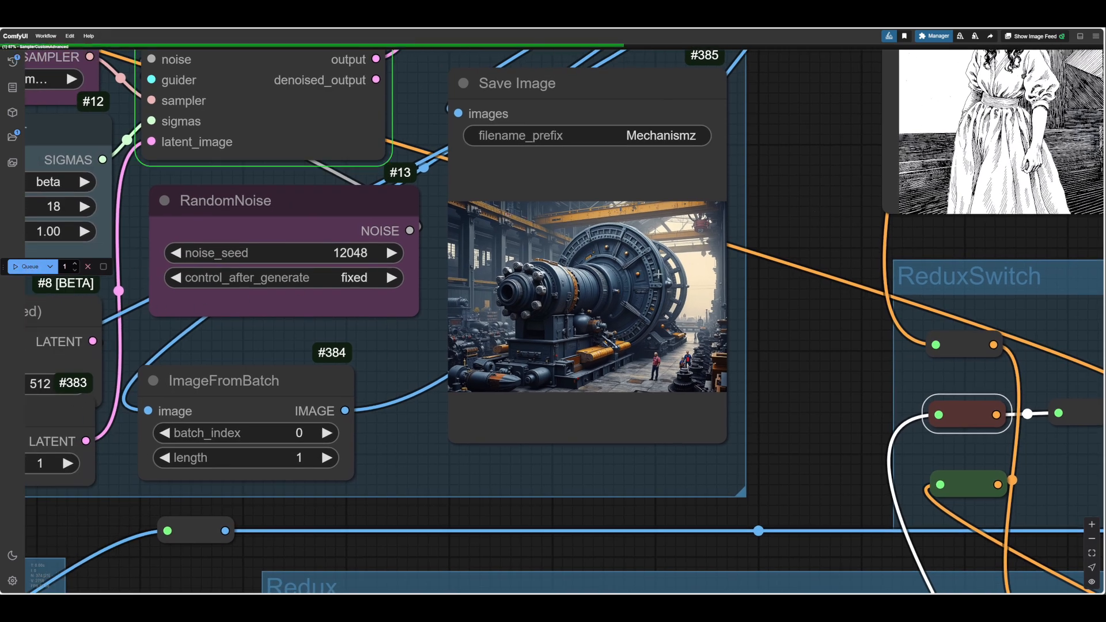
- Examine the new image in the Save Image node up close and return to the Redux group's settings
{"action": "scroll", "coordinate": [749, 198], "scroll_direction": "up", "scroll_amount": 2}
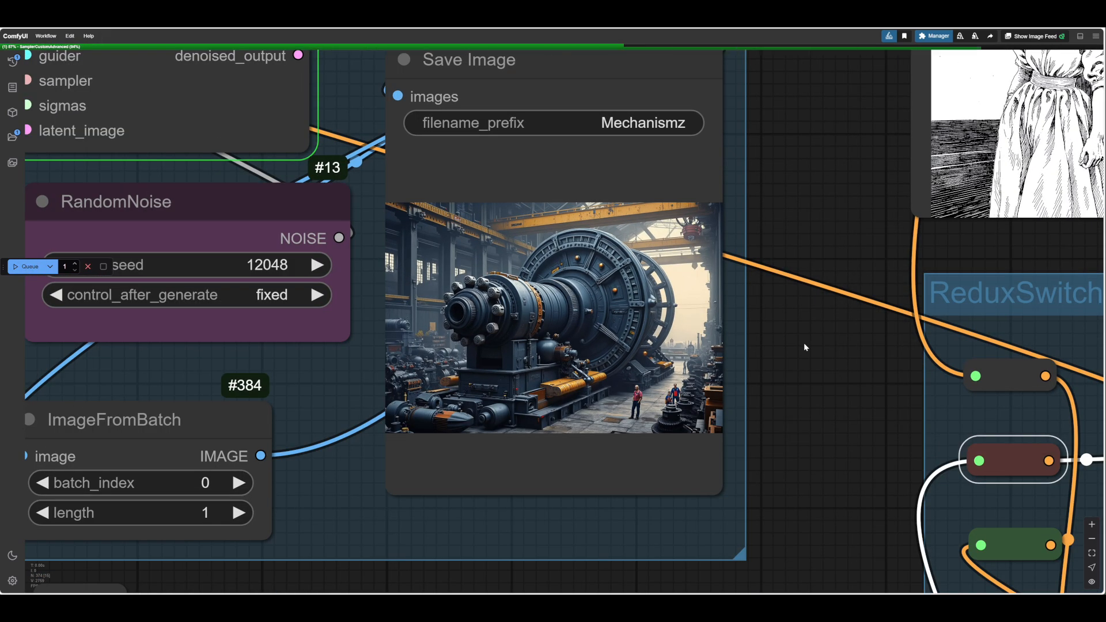
{"action": "scroll", "coordinate": [803, 347], "scroll_direction": "up", "scroll_amount": 2}
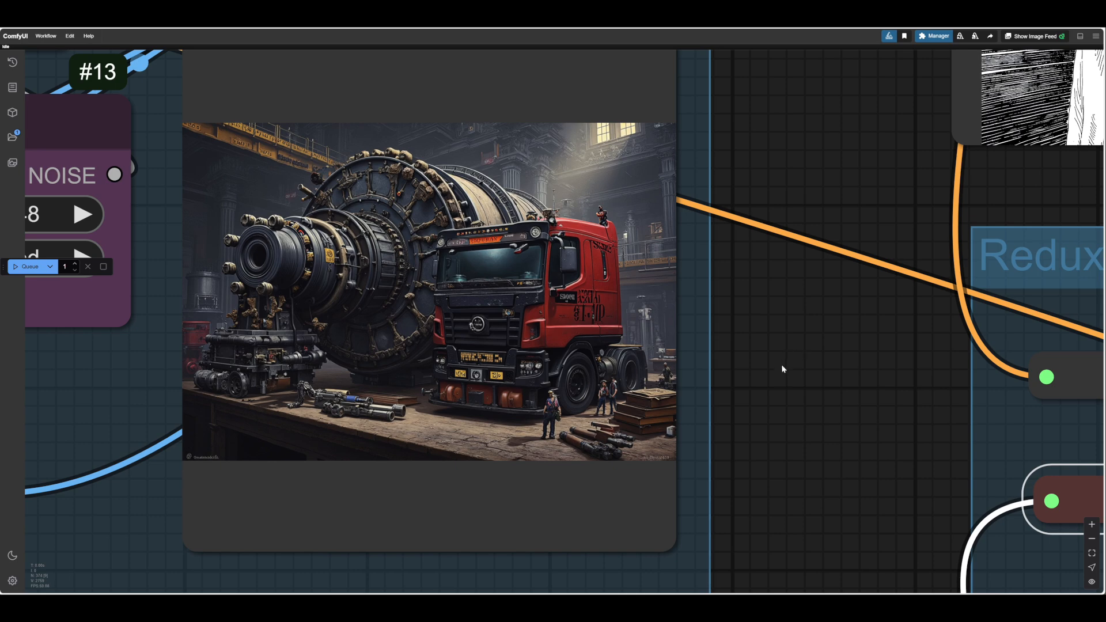
{"action": "left_click_drag", "start_coordinate": [782, 368], "coordinate": [794, 348]}
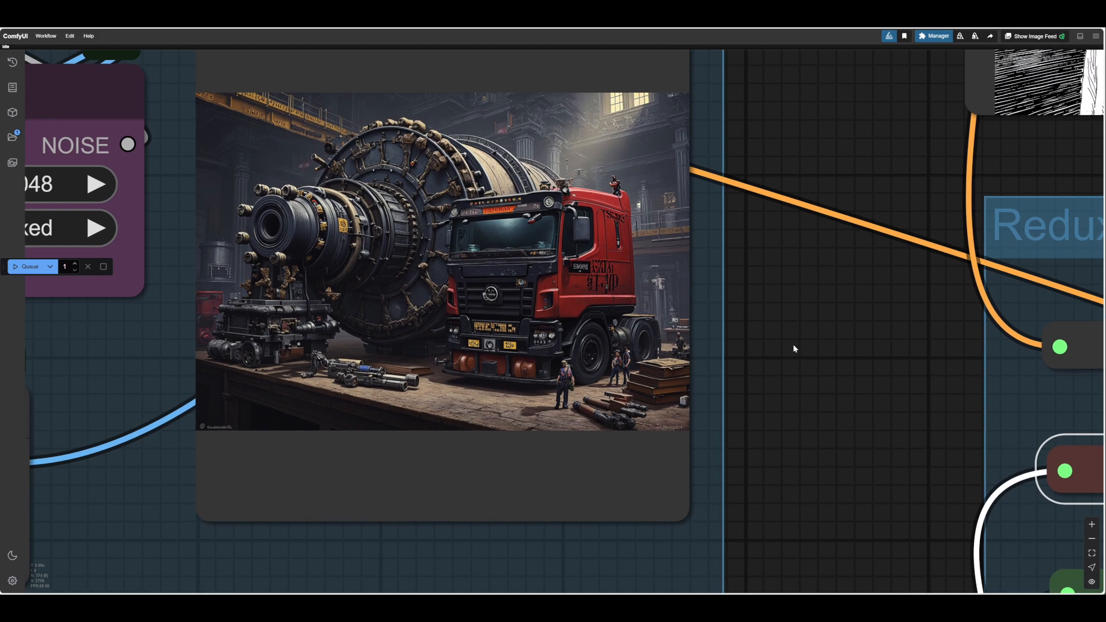
{"action": "scroll", "coordinate": [818, 352], "scroll_direction": "up", "scroll_amount": 1}
{"action": "scroll", "coordinate": [817, 350], "scroll_direction": "up", "scroll_amount": 1}
{"action": "scroll", "coordinate": [823, 342], "scroll_direction": "down", "scroll_amount": 3}
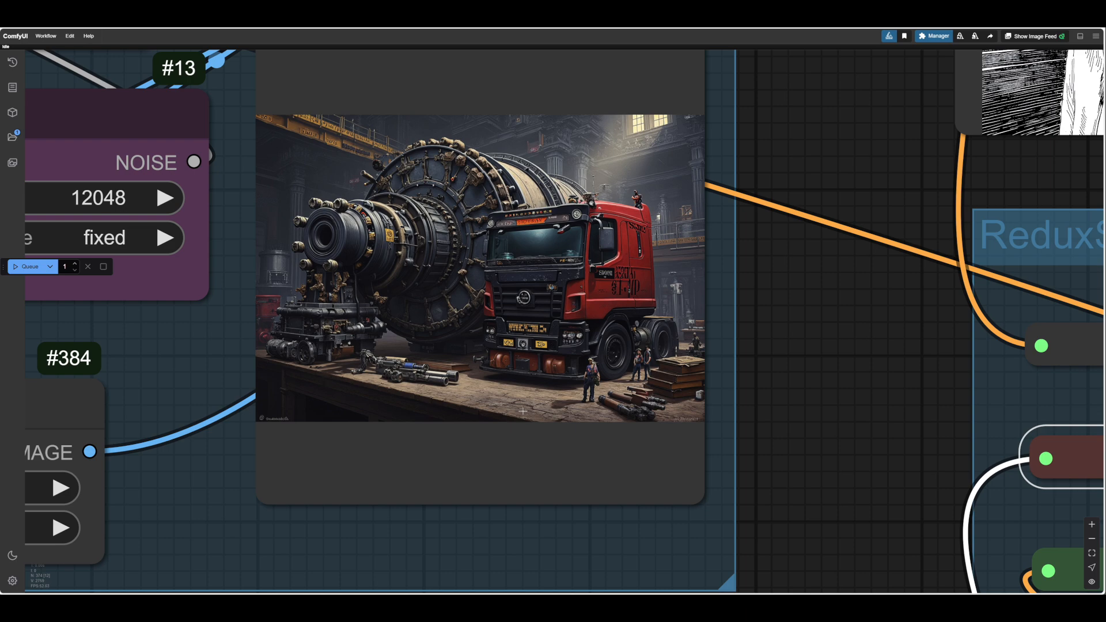
{"action": "scroll", "coordinate": [809, 363], "scroll_direction": "up", "scroll_amount": 1}
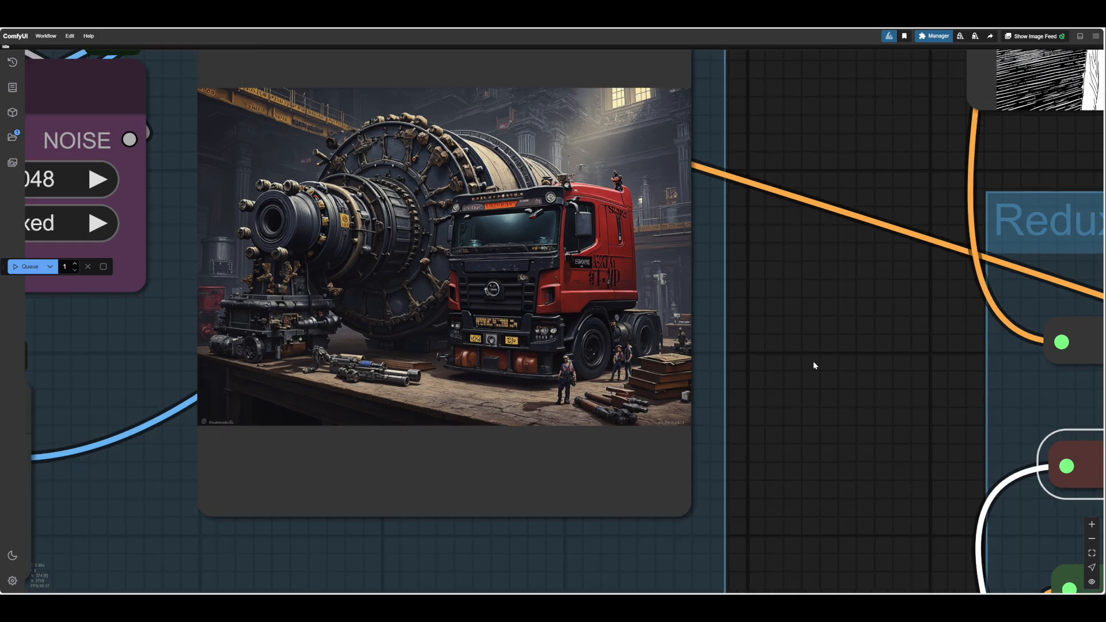
{"action": "scroll", "coordinate": [813, 360], "scroll_direction": "up", "scroll_amount": 1}
{"action": "scroll", "coordinate": [813, 360], "scroll_direction": "down", "scroll_amount": 6}
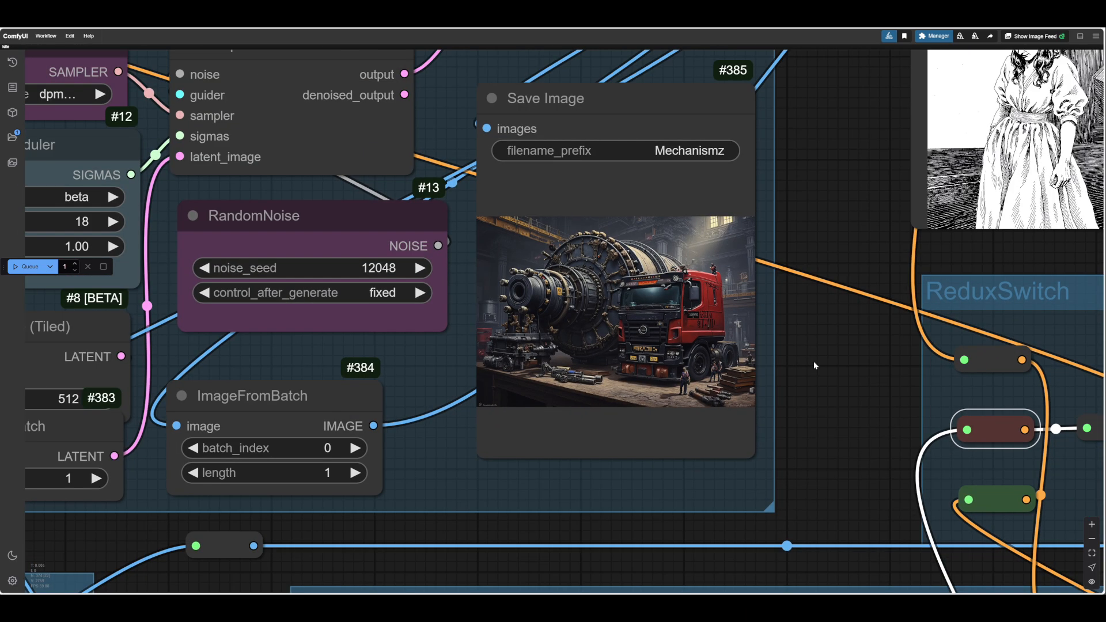
{"action": "scroll", "coordinate": [813, 363], "scroll_direction": "down", "scroll_amount": 2}
{"action": "left_click_drag", "start_coordinate": [822, 391], "coordinate": [674, 169]}
{"action": "scroll", "coordinate": [706, 299], "scroll_direction": "down", "scroll_amount": 1}
{"action": "scroll", "coordinate": [706, 299], "scroll_direction": "down", "scroll_amount": 2}
{"action": "scroll", "coordinate": [675, 174], "scroll_direction": "down", "scroll_amount": 4}
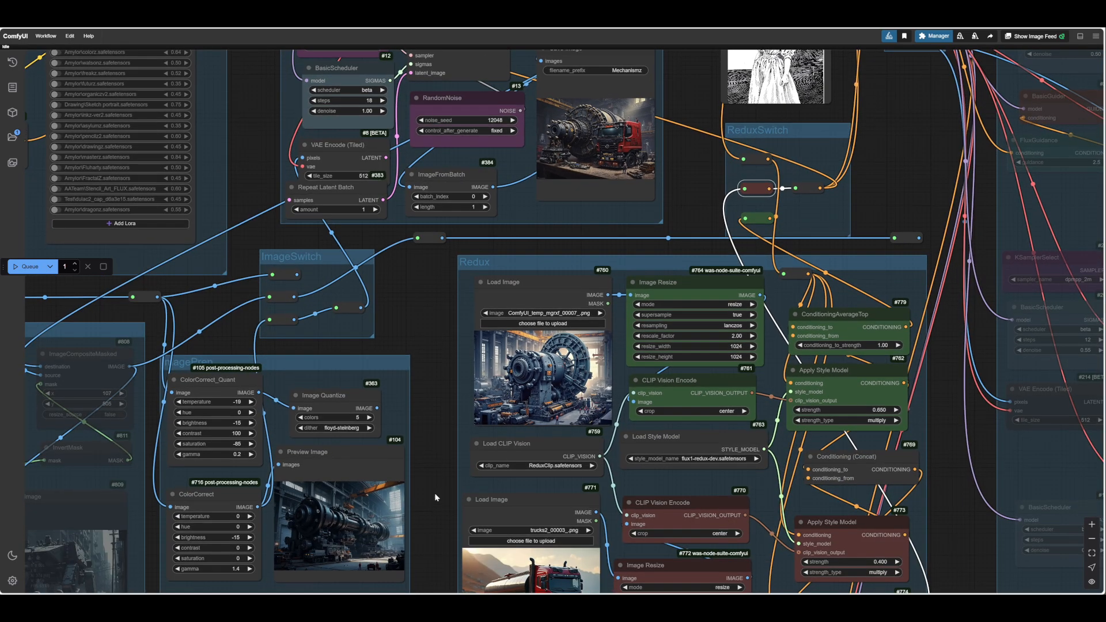
- Nudge the ConditioningAverageMix node slightly in the Redux group and set its conditioning_to_strength to 1.00
{"action": "left_click_drag", "start_coordinate": [460, 576], "coordinate": [463, 475]}
{"action": "left_click_drag", "start_coordinate": [415, 217], "coordinate": [251, 117]}
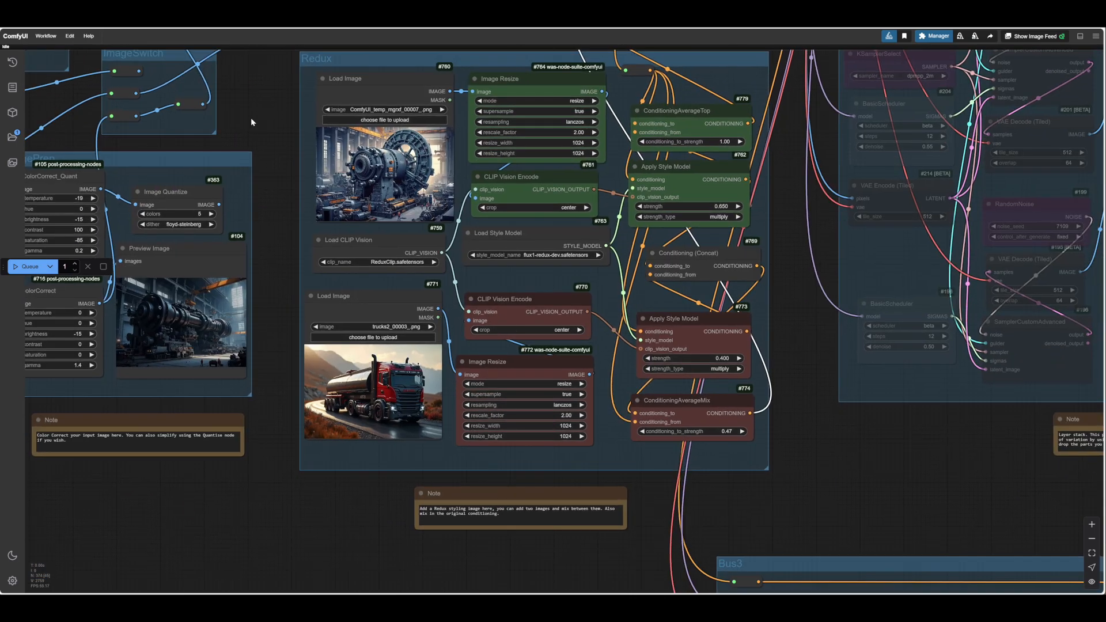
{"action": "scroll", "coordinate": [789, 468], "scroll_direction": "up", "scroll_amount": 2}
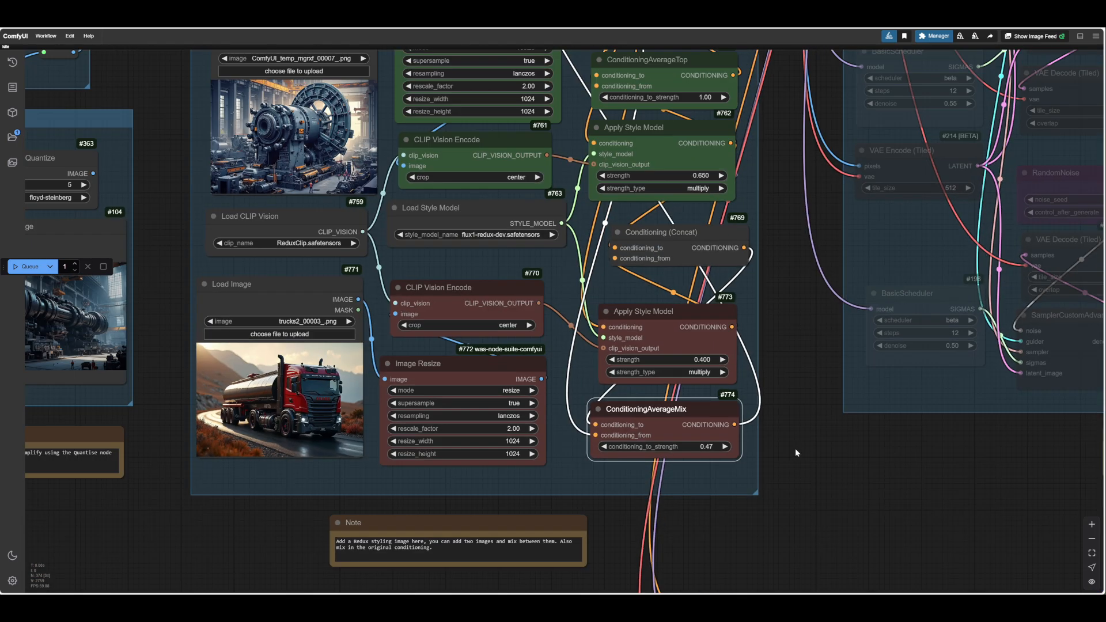
{"action": "left_click_drag", "start_coordinate": [794, 453], "coordinate": [770, 463]}
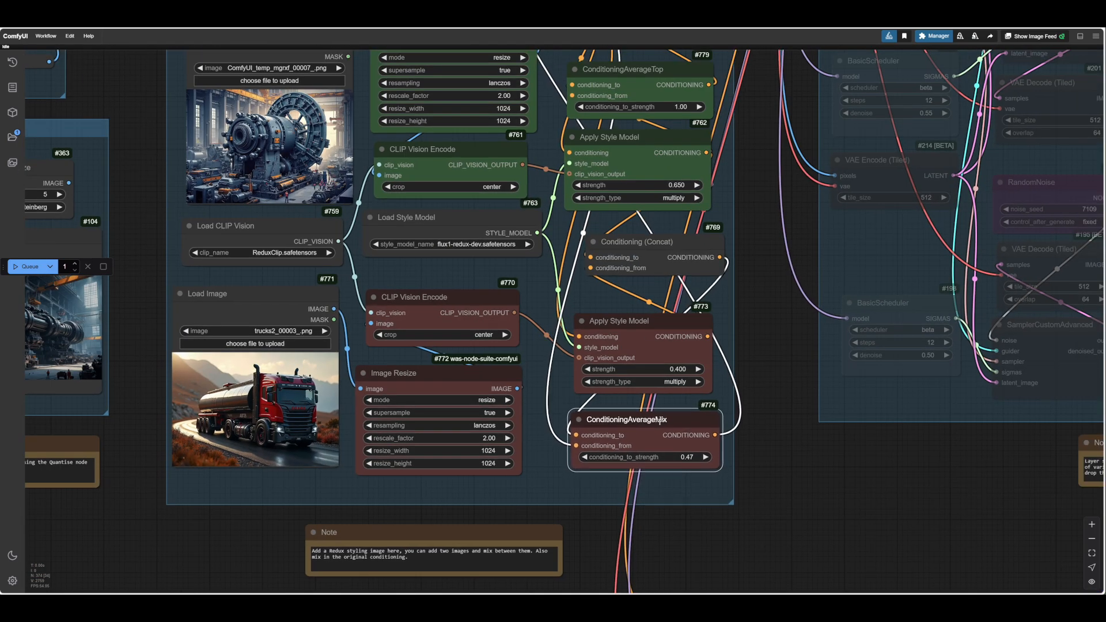
{"action": "scroll", "coordinate": [732, 490], "scroll_direction": "up", "scroll_amount": 3}
{"action": "scroll", "coordinate": [799, 471], "scroll_direction": "down", "scroll_amount": 3}
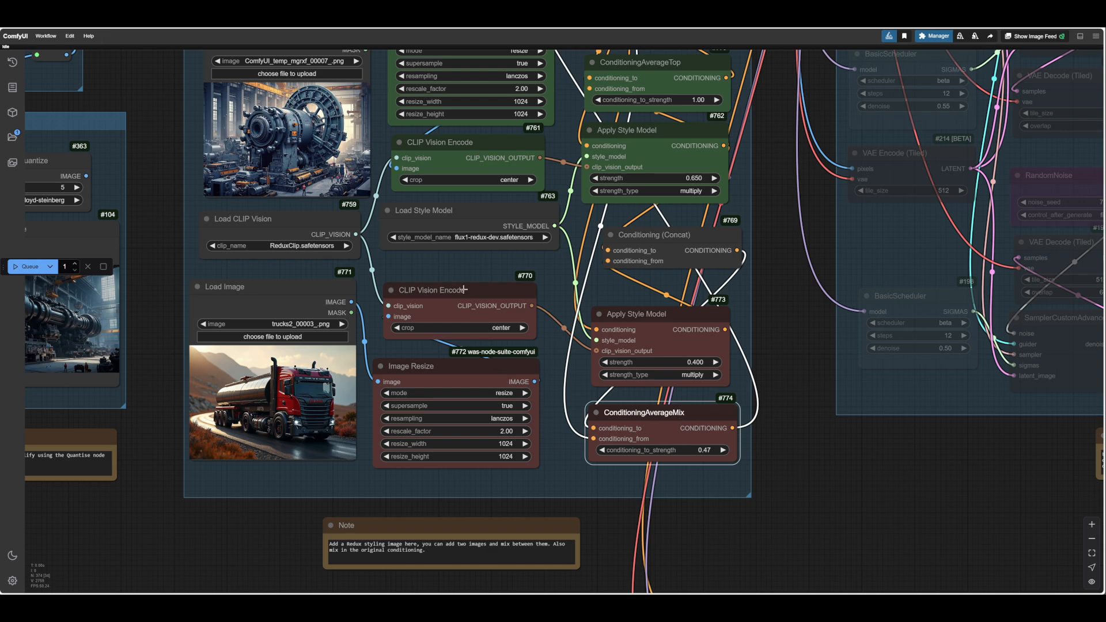
{"action": "left_click", "coordinate": [636, 314]}
{"action": "left_click_drag", "start_coordinate": [640, 408], "coordinate": [638, 410]}
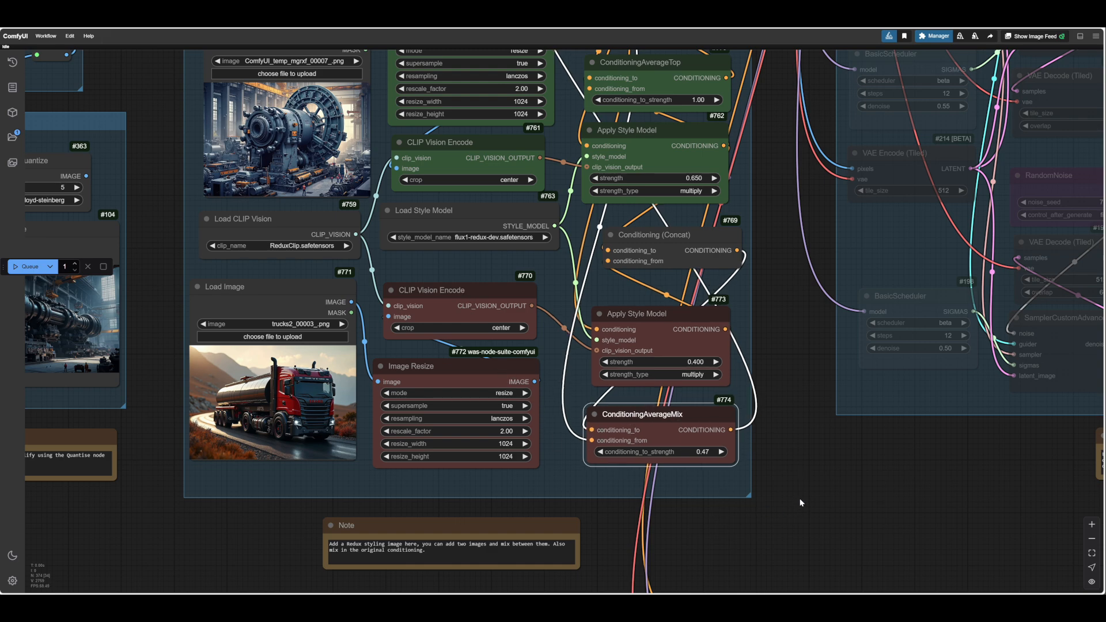
{"action": "scroll", "coordinate": [803, 494], "scroll_direction": "up", "scroll_amount": 3}
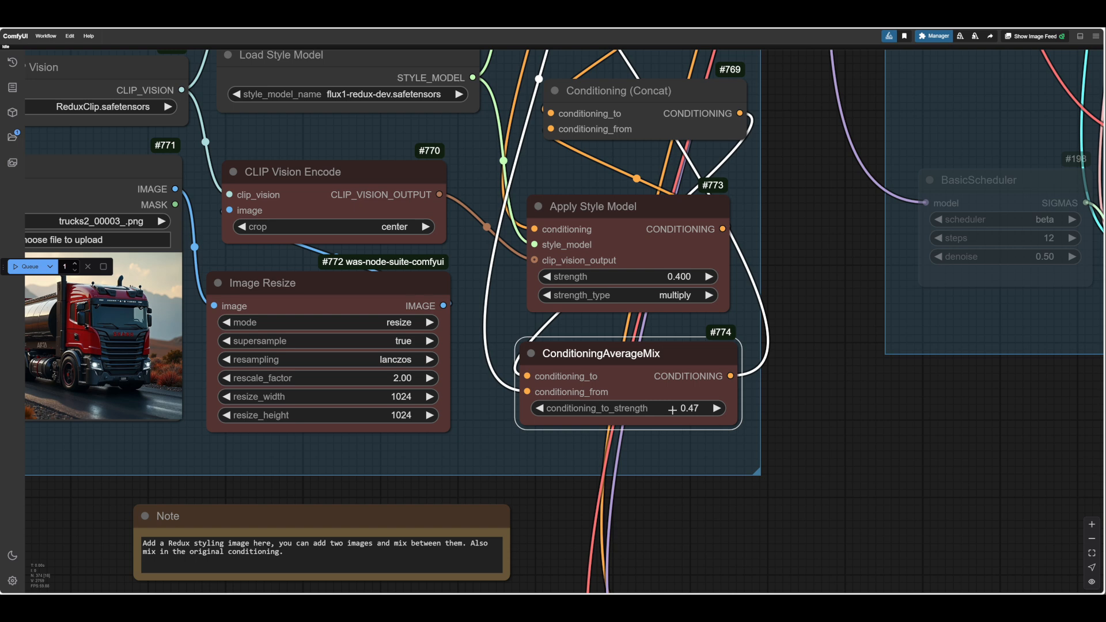
{"action": "left_click_drag", "start_coordinate": [608, 351], "coordinate": [608, 356]}
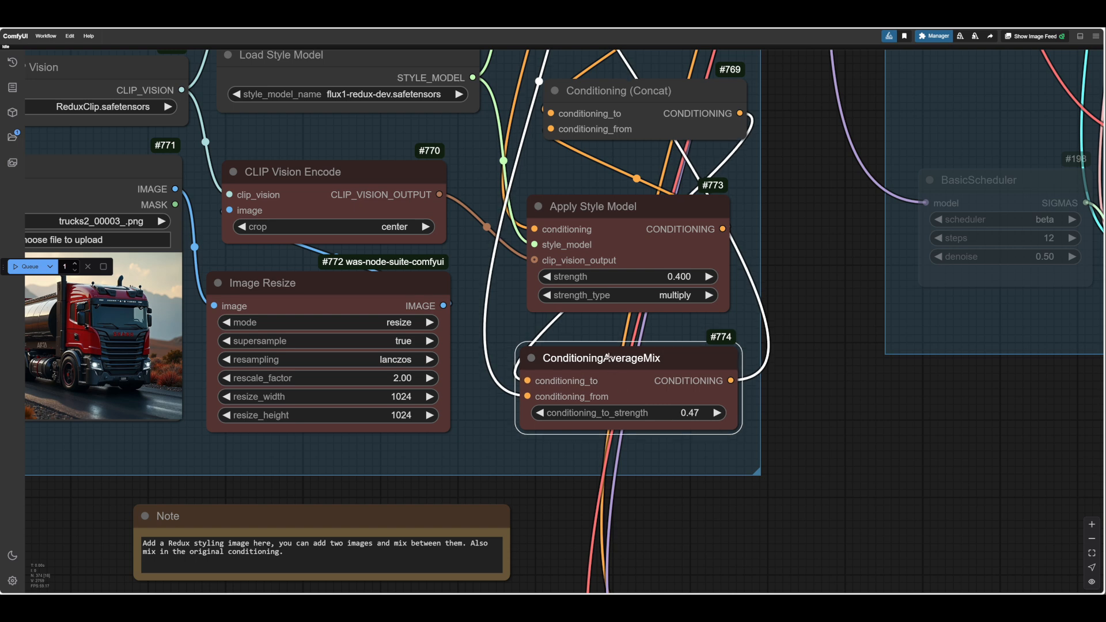
{"action": "scroll", "coordinate": [719, 512], "scroll_direction": "down", "scroll_amount": 7}
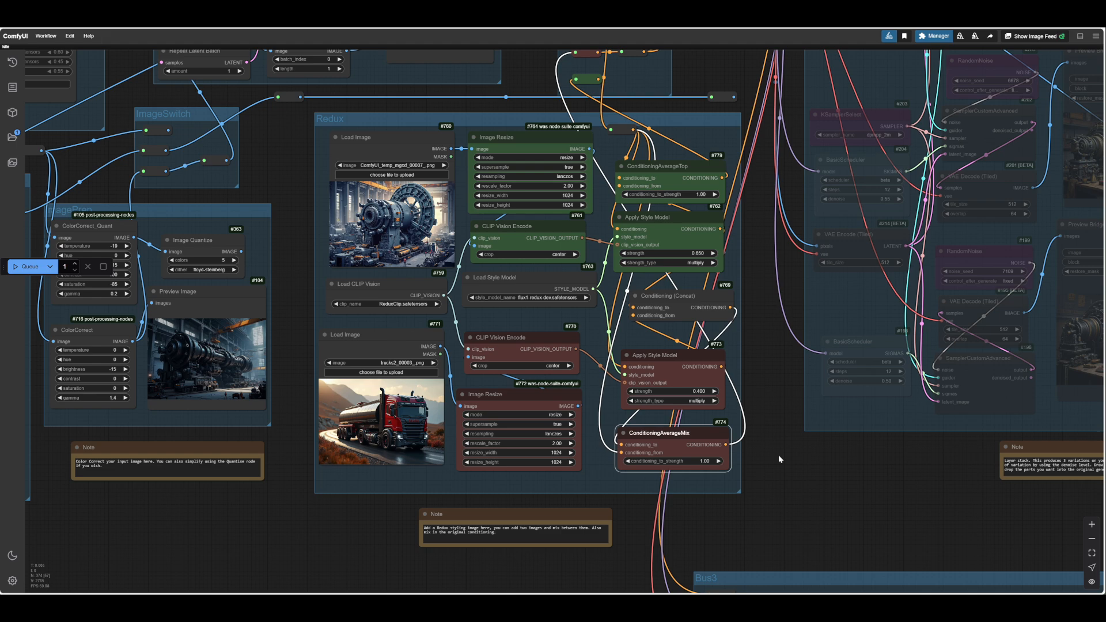
- Queue a generation with the new mix strength and examine the result up close in the Save Image node
{"action": "scroll", "coordinate": [786, 465], "scroll_direction": "down", "scroll_amount": 3}
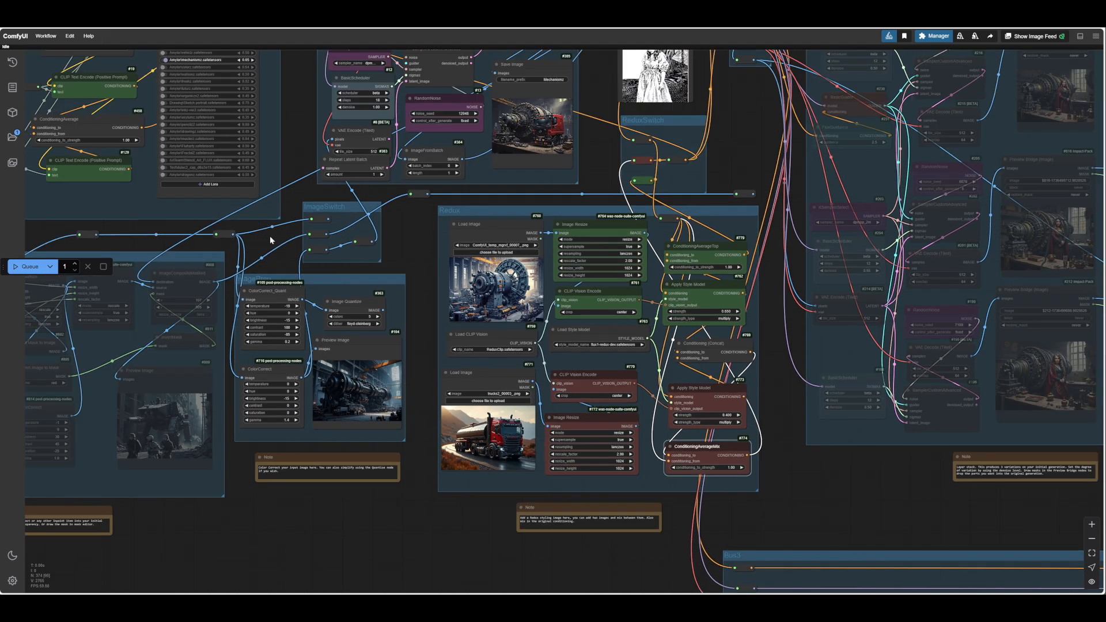
{"action": "left_click", "coordinate": [26, 266]}
{"action": "scroll", "coordinate": [747, 396], "scroll_direction": "up", "scroll_amount": 2}
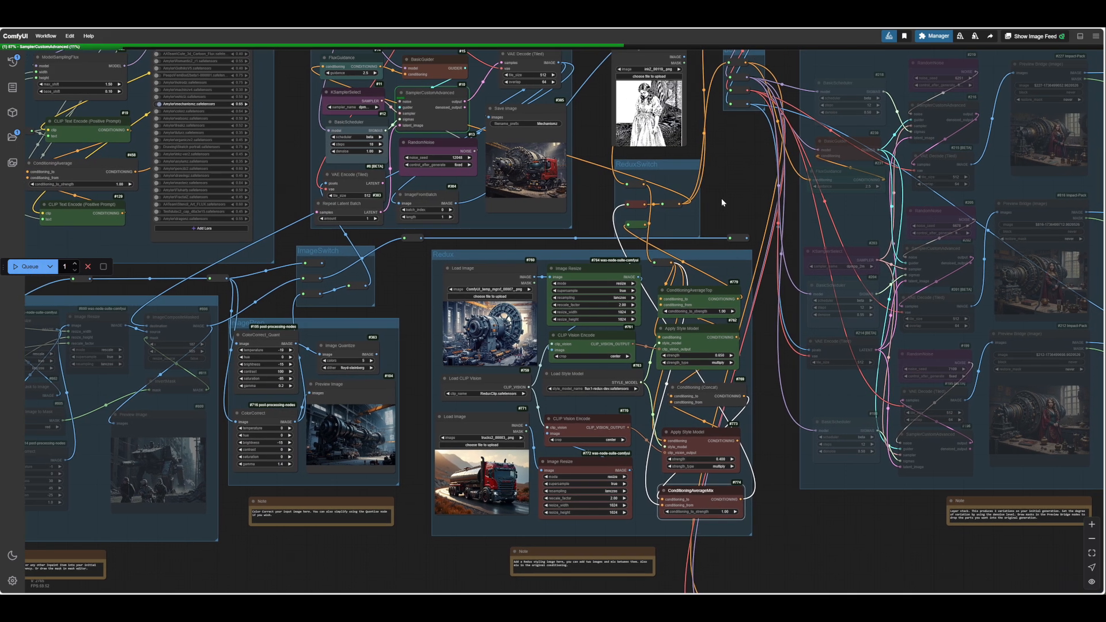
{"action": "left_click_drag", "start_coordinate": [720, 198], "coordinate": [897, 363]}
{"action": "scroll", "coordinate": [752, 311], "scroll_direction": "up", "scroll_amount": 5}
{"action": "scroll", "coordinate": [867, 357], "scroll_direction": "up", "scroll_amount": 10}
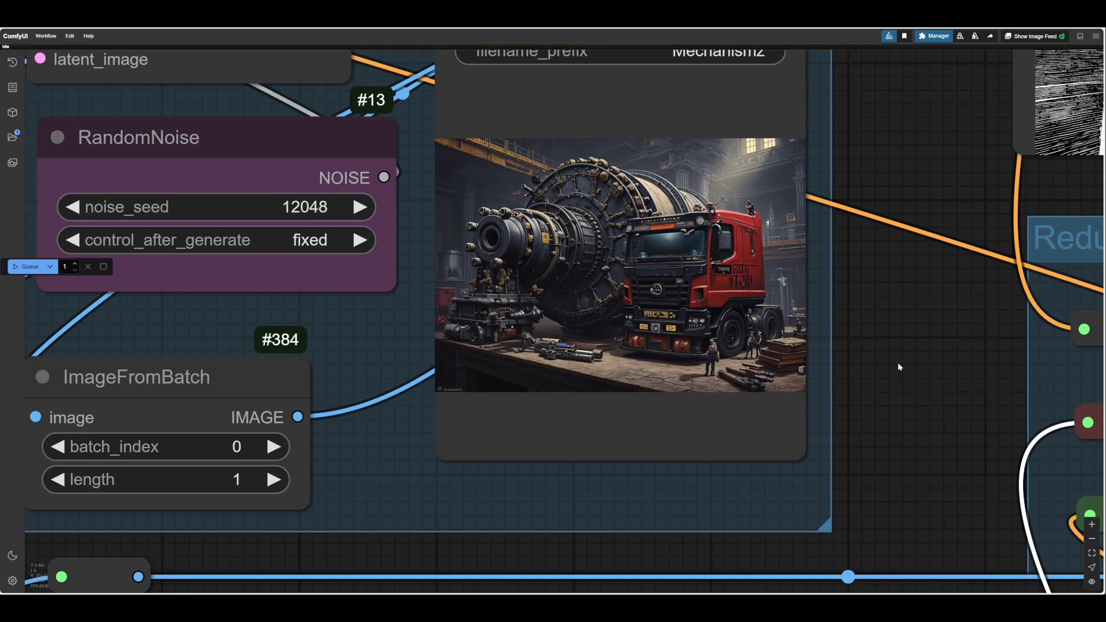
- Nudge the ConditioningAverageMix node slightly up and set the strength of the red Apply Style Model node to 0.550
{"action": "scroll", "coordinate": [1024, 477], "scroll_direction": "down", "scroll_amount": 5}
{"action": "left_click_drag", "start_coordinate": [1031, 504], "coordinate": [908, 151]}
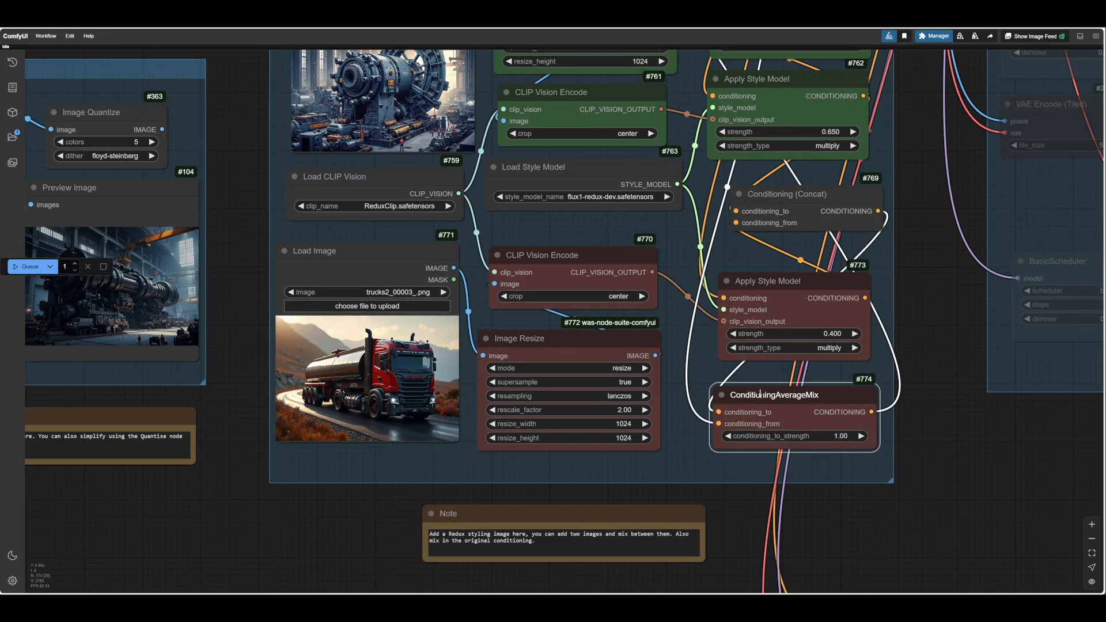
{"action": "left_click_drag", "start_coordinate": [760, 392], "coordinate": [760, 389]}
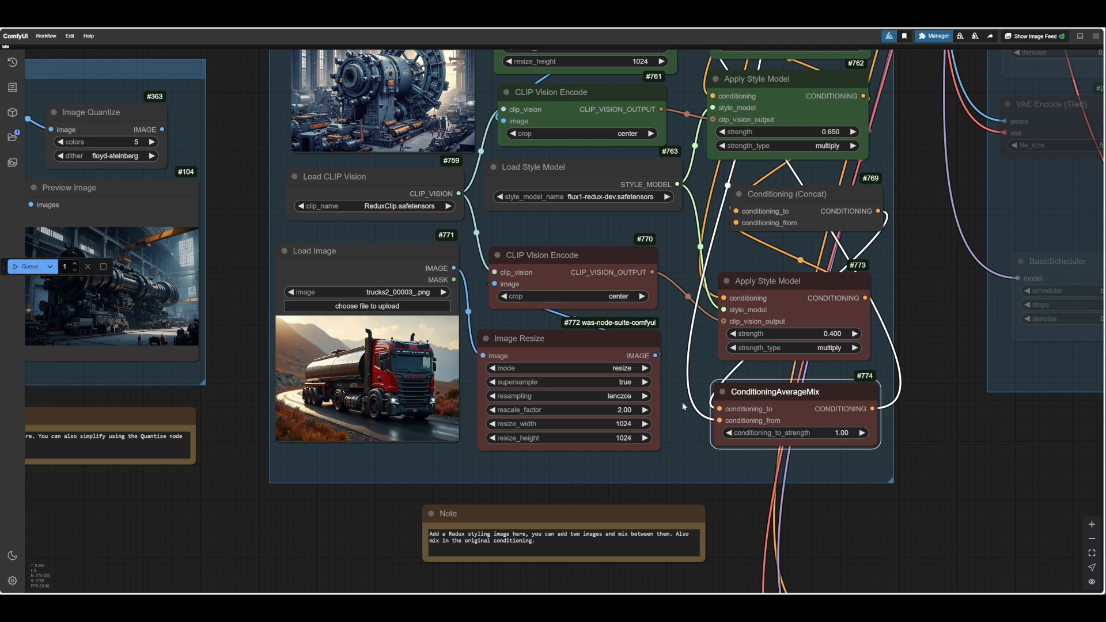
{"action": "left_click_drag", "start_coordinate": [683, 443], "coordinate": [658, 447]}
{"action": "left_click_drag", "start_coordinate": [929, 437], "coordinate": [824, 450]}
{"action": "scroll", "coordinate": [923, 461], "scroll_direction": "down", "scroll_amount": 4}
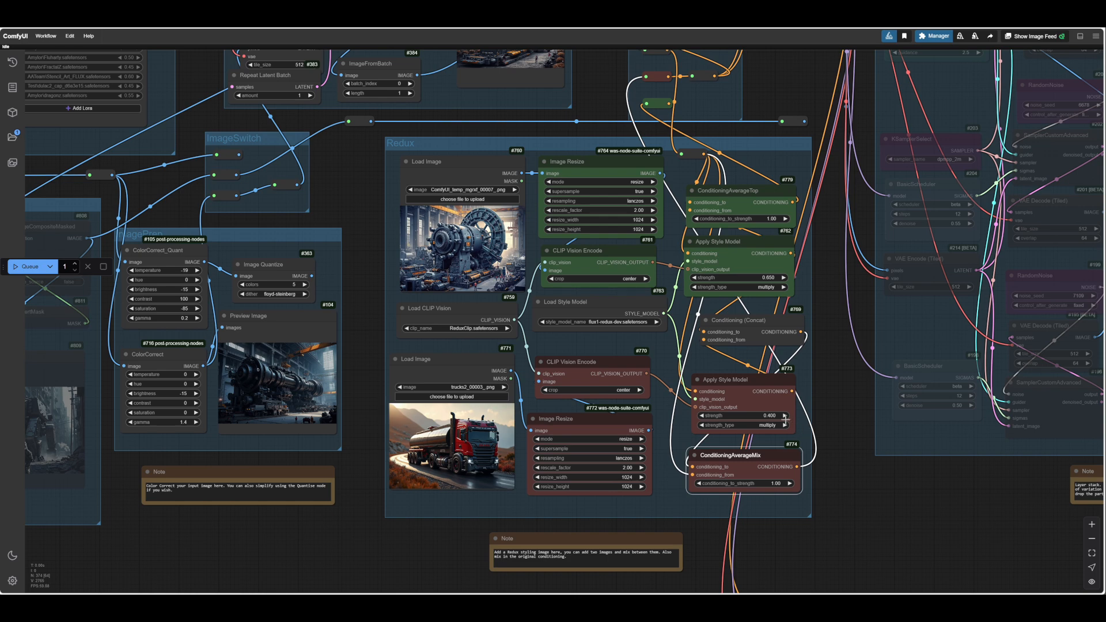
{"action": "left_click", "coordinate": [753, 415]}
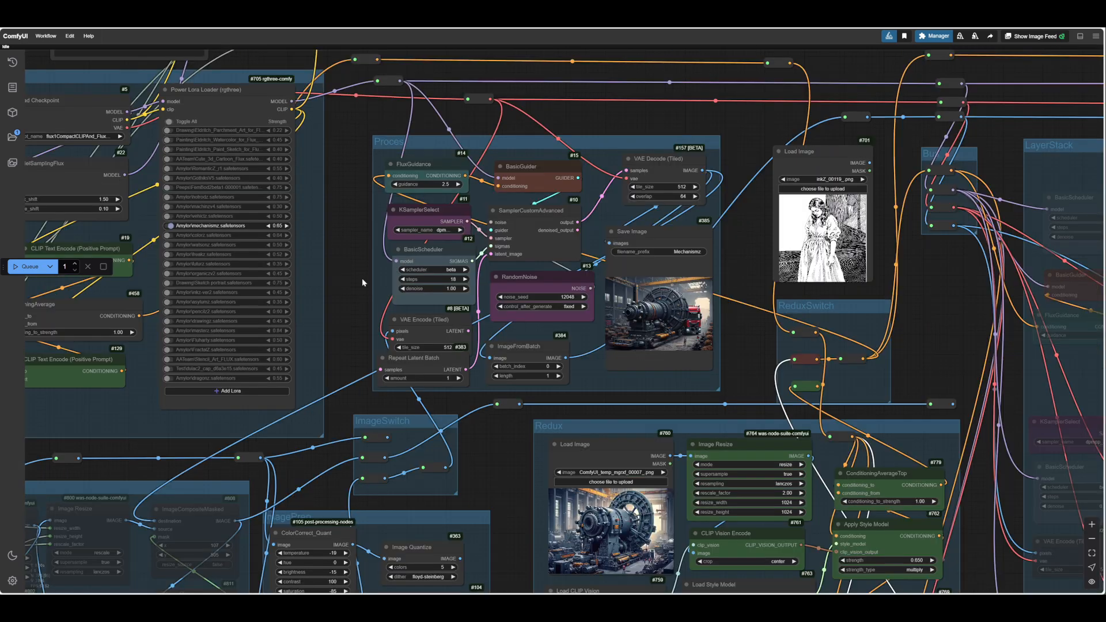
- Inspect the Save Image result up close and queue another generation with the red style model's strength raised
{"action": "left_click_drag", "start_coordinate": [357, 272], "coordinate": [380, 275]}
{"action": "scroll", "coordinate": [620, 313], "scroll_direction": "up", "scroll_amount": 12}
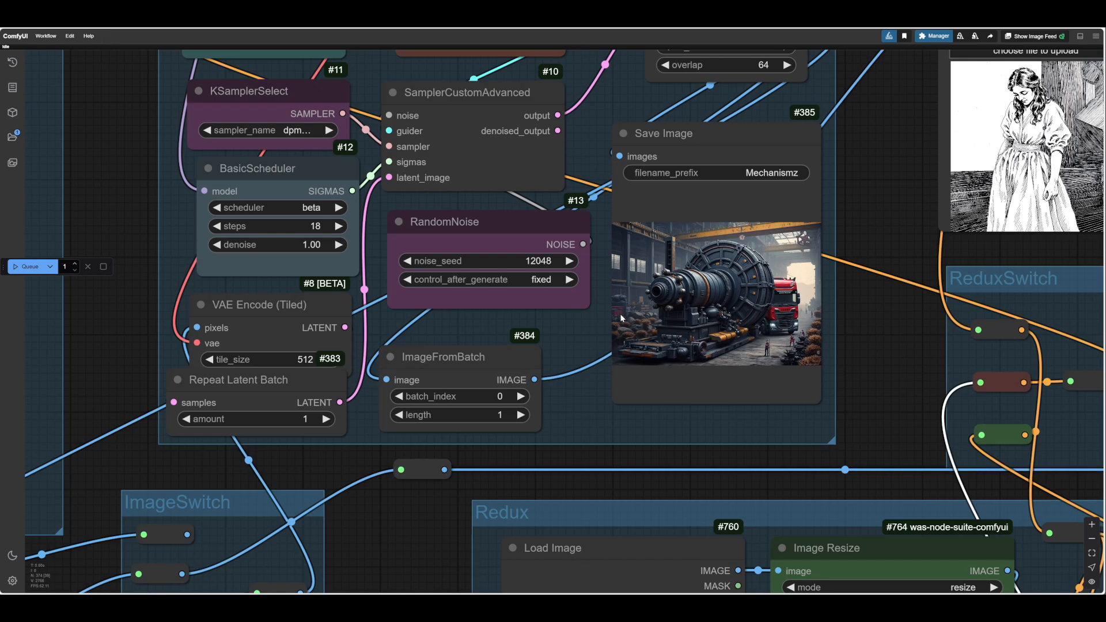
{"action": "left_click_drag", "start_coordinate": [524, 329], "coordinate": [481, 367]}
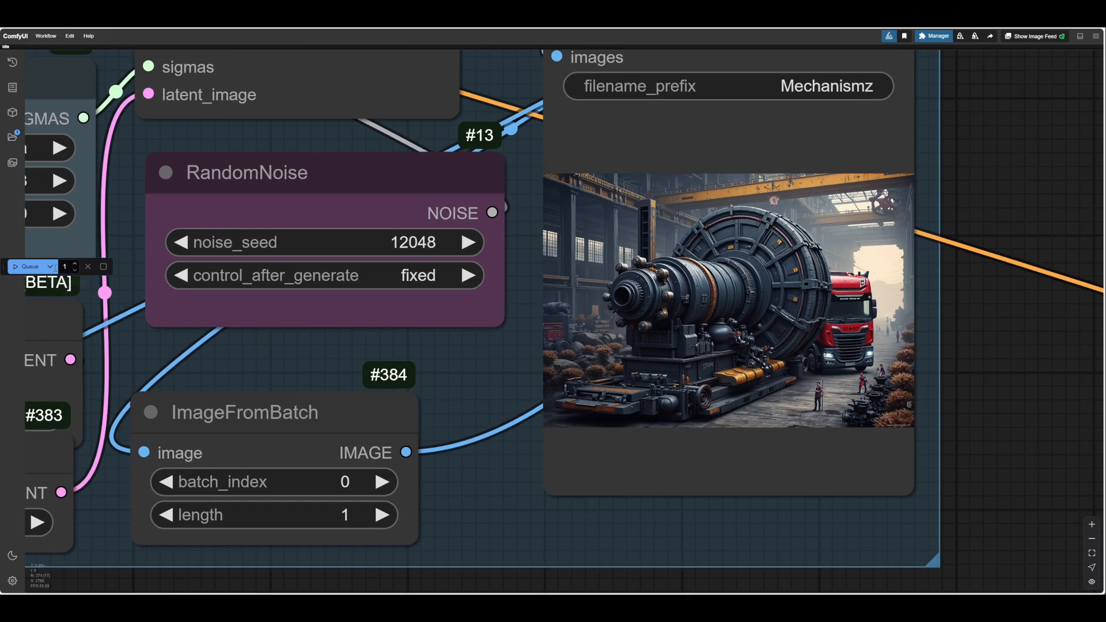
{"action": "left_click", "coordinate": [30, 266]}
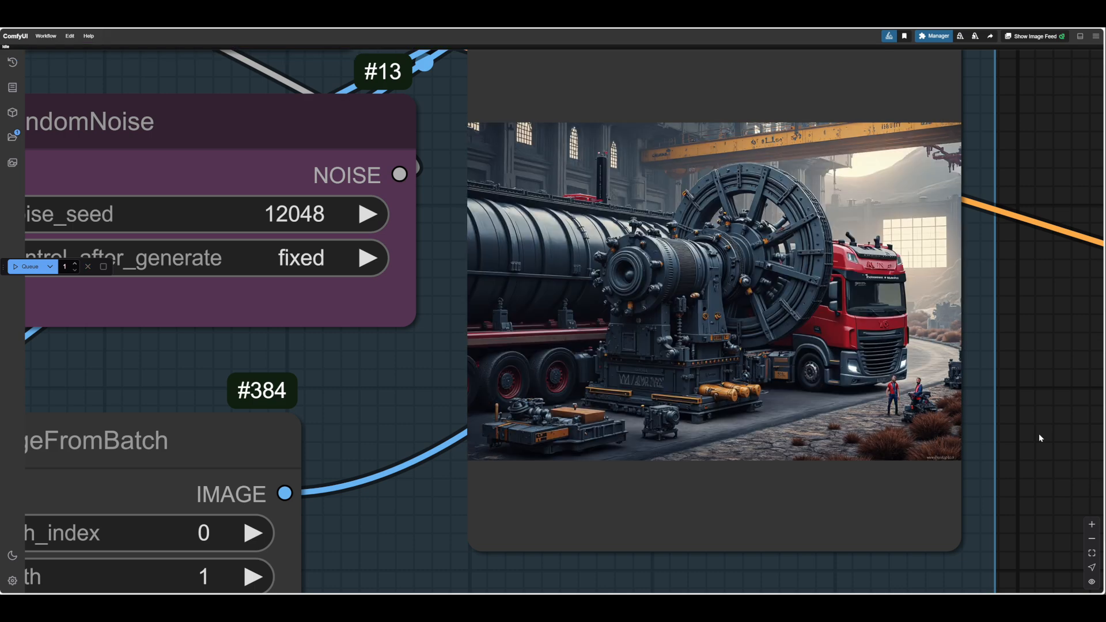
- Set the strength of the green Apply Style Model node in the Redux group to 0.300
{"action": "scroll", "coordinate": [1038, 433], "scroll_direction": "down", "scroll_amount": 10}
{"action": "left_click_drag", "start_coordinate": [1073, 457], "coordinate": [873, 347]}
{"action": "left_click", "coordinate": [793, 359]}
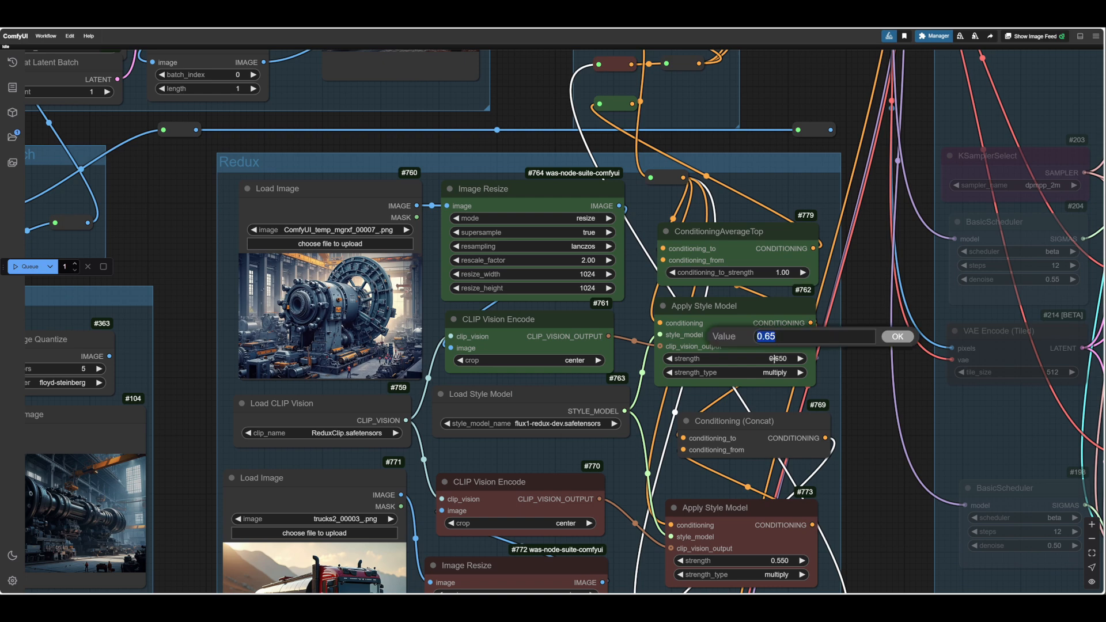
{"action": "left_click_drag", "start_coordinate": [794, 338], "coordinate": [766, 338]}
{"action": "type", "text": "5"}
{"action": "key", "text": "Return"}
- Queue a generation with the reduced green style strength, keeping the Save Image preview in close view
{"action": "left_click_drag", "start_coordinate": [510, 146], "coordinate": [552, 291]}
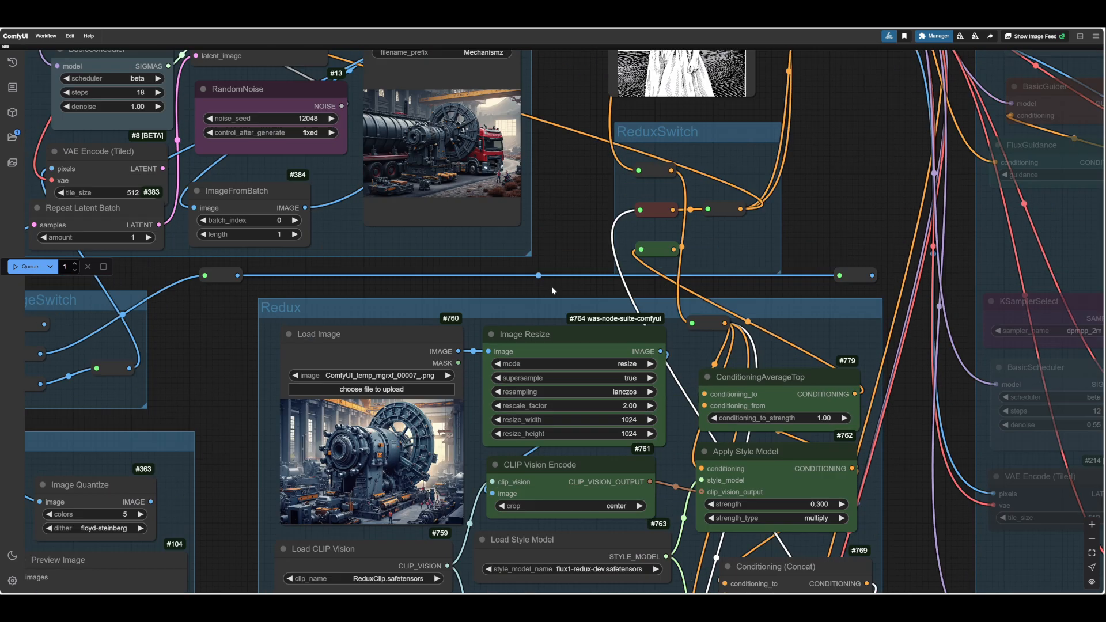
{"action": "scroll", "coordinate": [600, 189], "scroll_direction": "up", "scroll_amount": 11}
{"action": "left_click_drag", "start_coordinate": [601, 189], "coordinate": [1105, 415]}
{"action": "scroll", "coordinate": [433, 513], "scroll_direction": "up", "scroll_amount": 1}
{"action": "left_click_drag", "start_coordinate": [433, 512], "coordinate": [486, 520]}
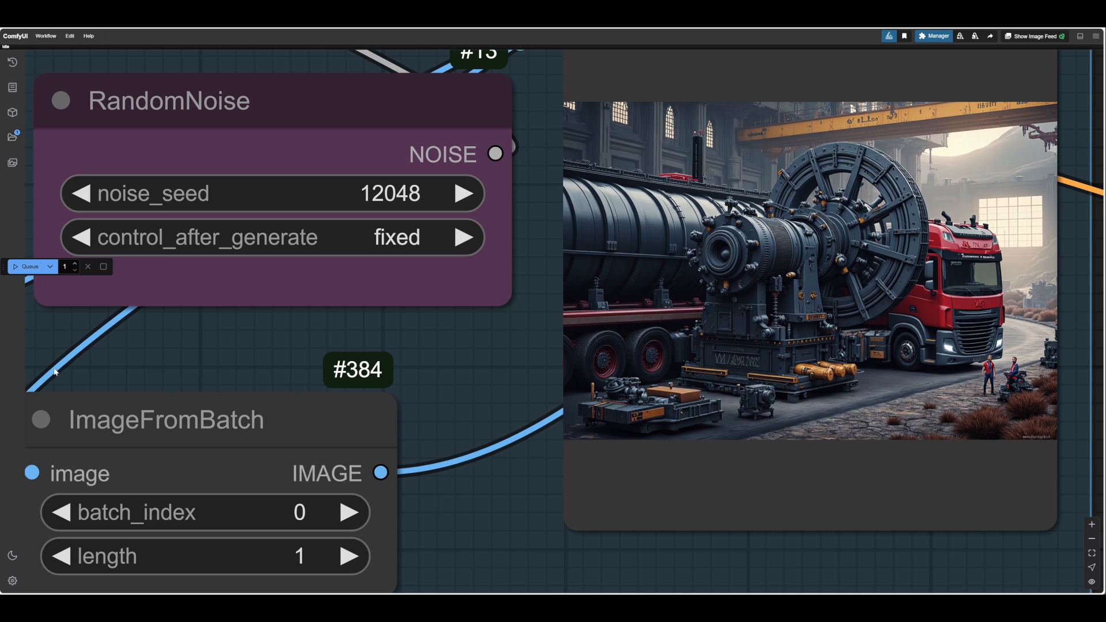
{"action": "left_click", "coordinate": [27, 269]}
{"action": "scroll", "coordinate": [428, 420], "scroll_direction": "right", "scroll_amount": 2}
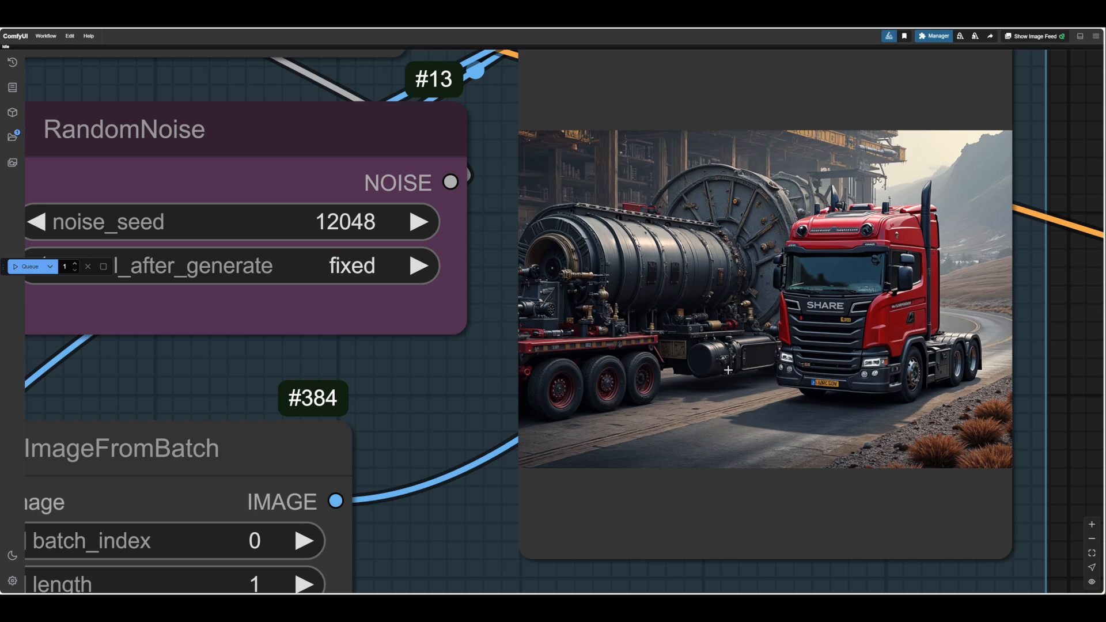
- Set the RandomNoise node's noise_seed to 12049 and generate a new image
{"action": "scroll", "coordinate": [713, 373], "scroll_direction": "down", "scroll_amount": 5}
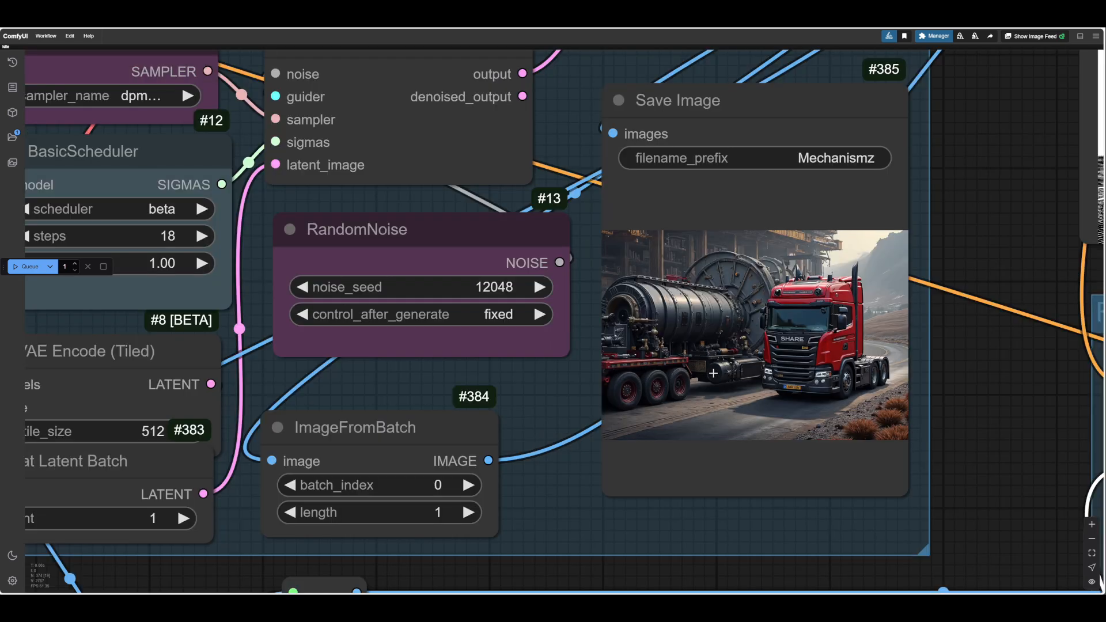
{"action": "left_click", "coordinate": [556, 296]}
{"action": "scroll", "coordinate": [918, 433], "scroll_direction": "up", "scroll_amount": 8}
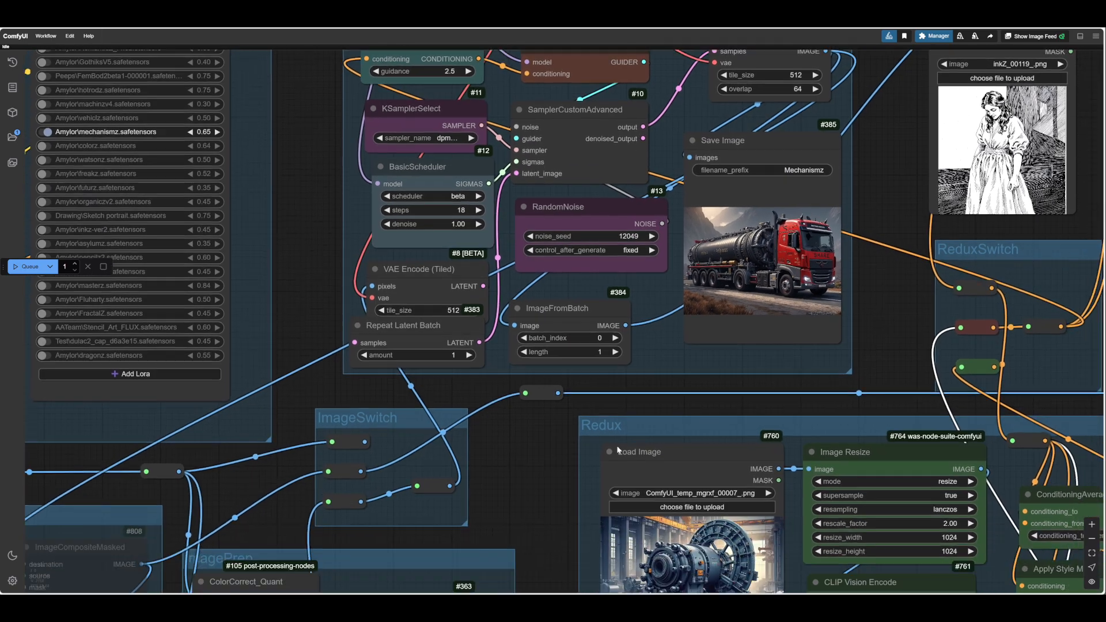
- Connect the uppermost reroute's output in the ReduxSwitch group to the group's final output reroute, replacing the red branch
{"action": "scroll", "coordinate": [617, 450], "scroll_direction": "down", "scroll_amount": 5}
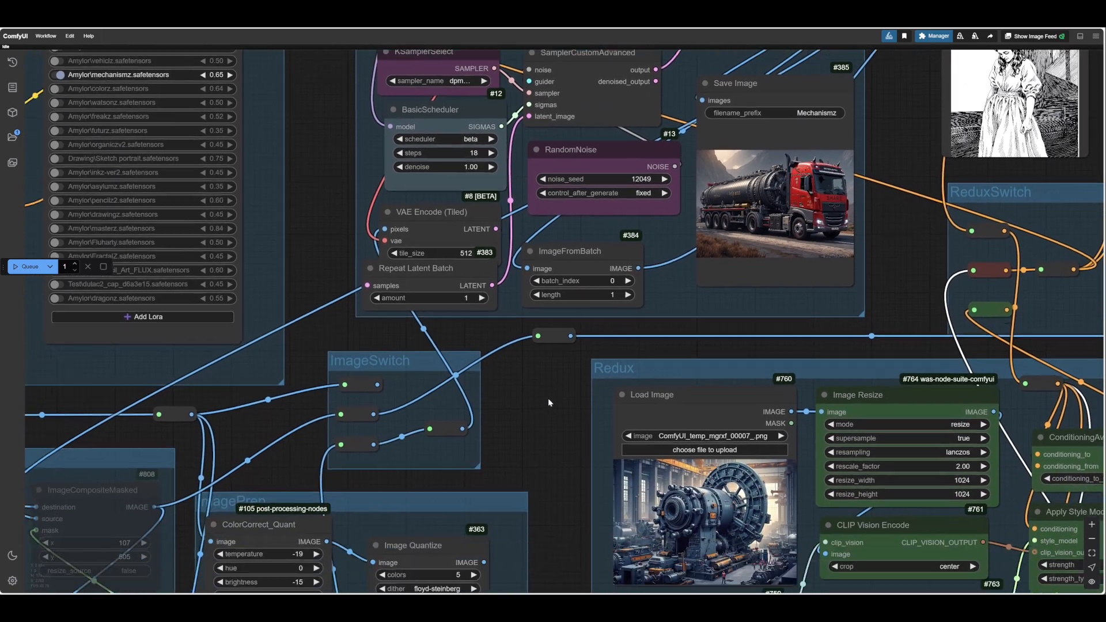
{"action": "scroll", "coordinate": [555, 453], "scroll_direction": "down", "scroll_amount": 5}
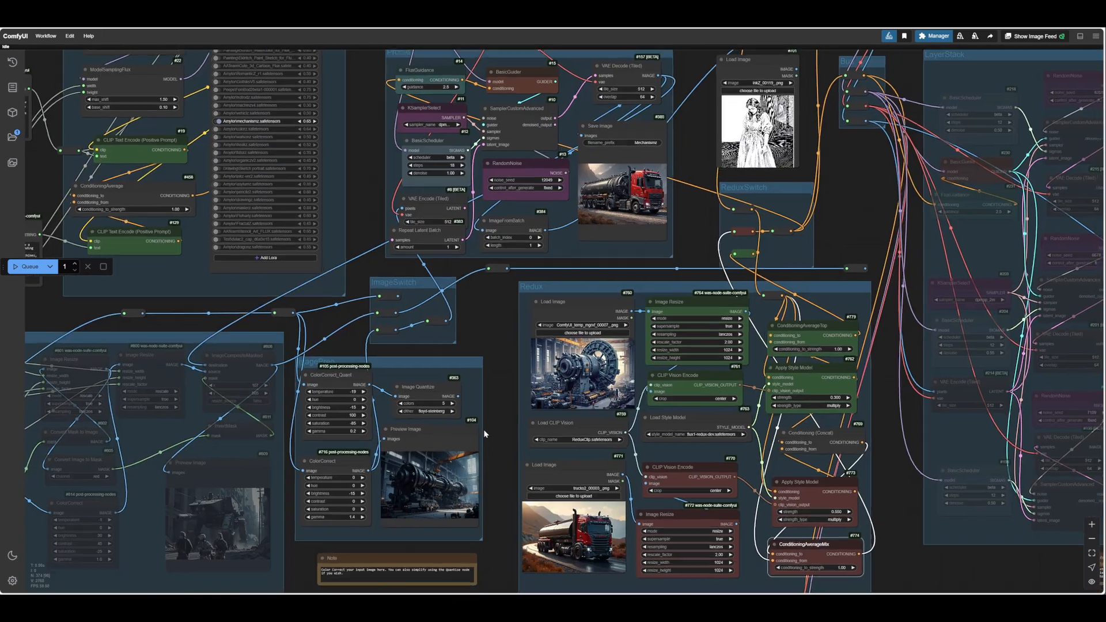
{"action": "scroll", "coordinate": [513, 465], "scroll_direction": "up", "scroll_amount": 3}
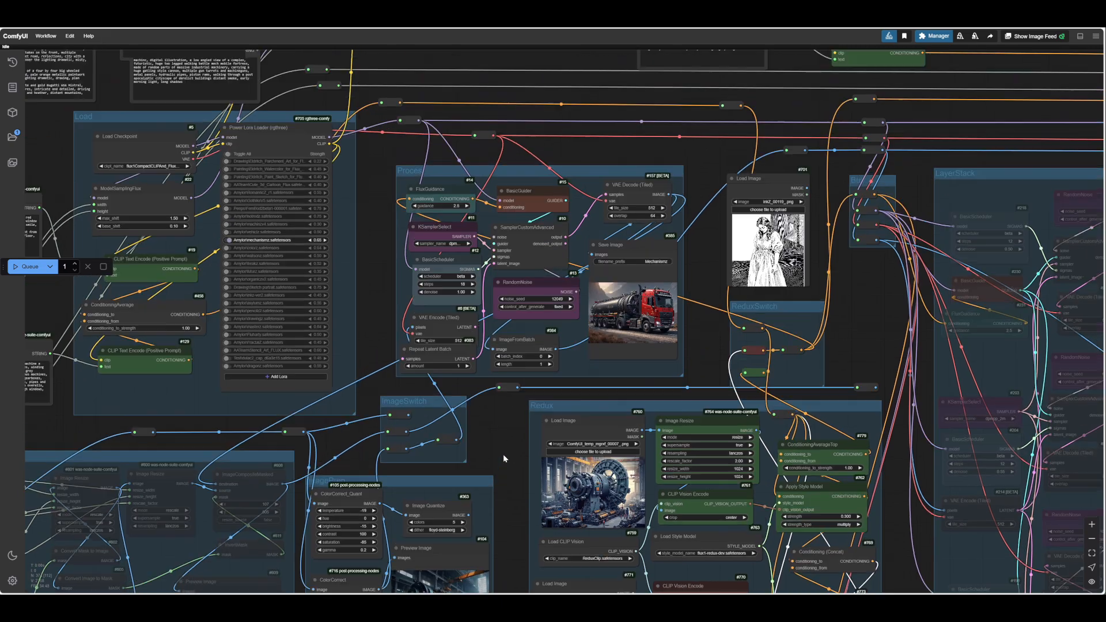
{"action": "scroll", "coordinate": [626, 438], "scroll_direction": "up", "scroll_amount": 6}
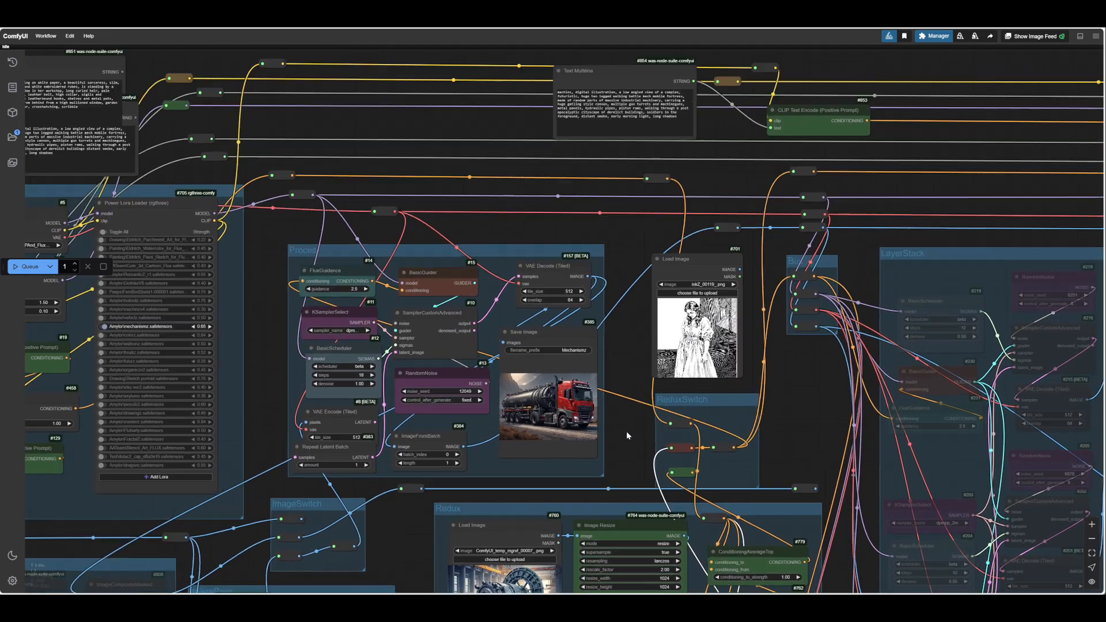
{"action": "scroll", "coordinate": [827, 369], "scroll_direction": "down", "scroll_amount": 8}
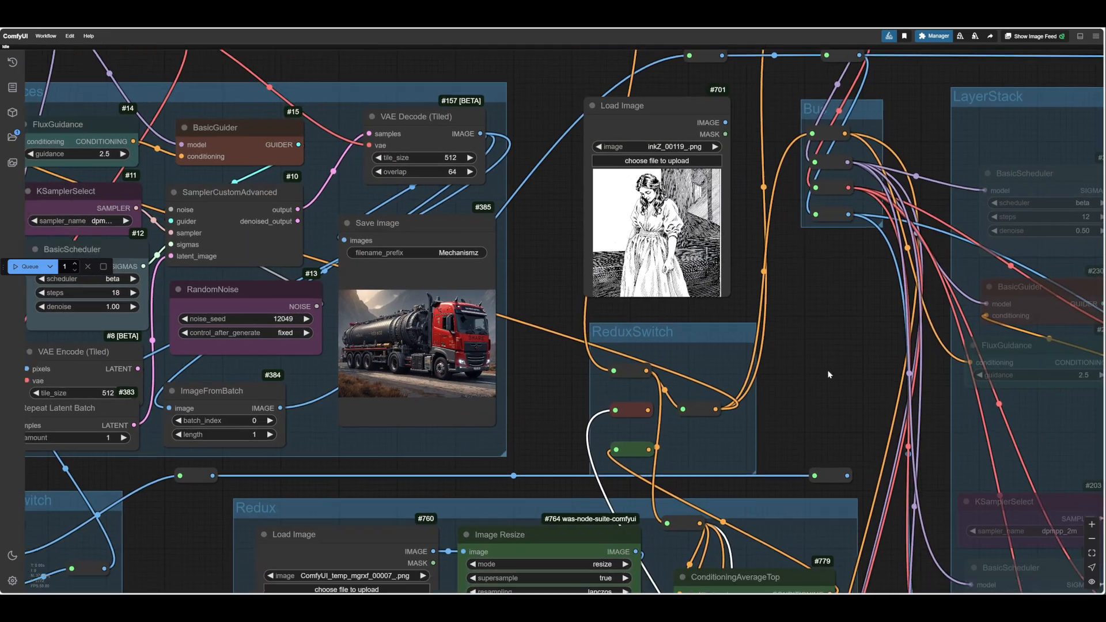
- Set all nodes of the Redux group to Never so that the group is disabled
{"action": "right_click", "coordinate": [726, 311]}
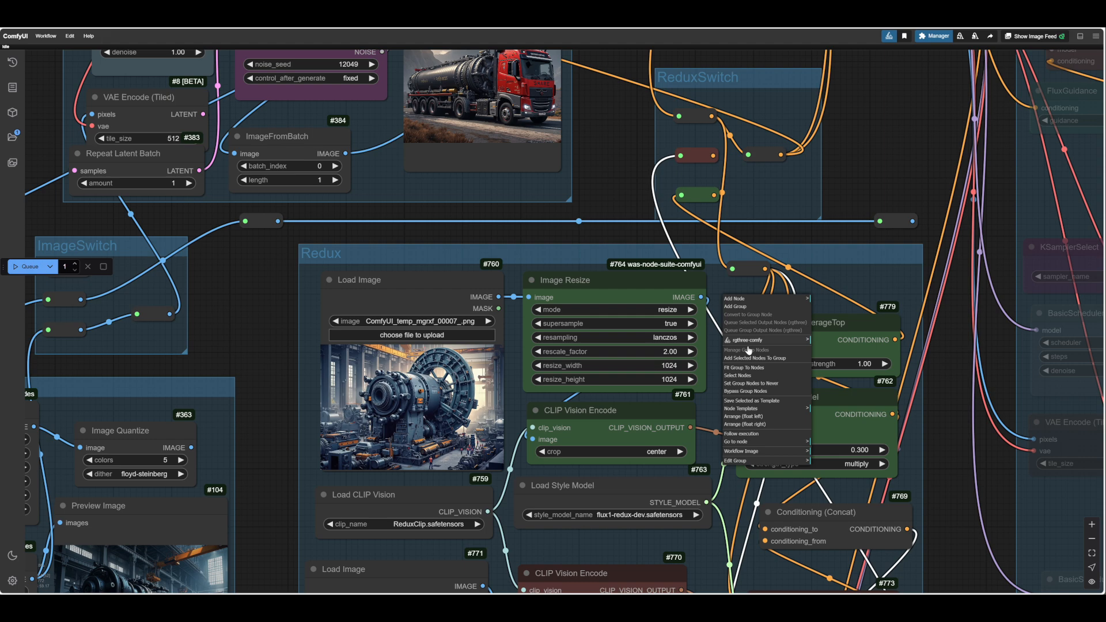
{"action": "left_click", "coordinate": [754, 383]}
{"action": "left_click_drag", "start_coordinate": [256, 316], "coordinate": [423, 282]}
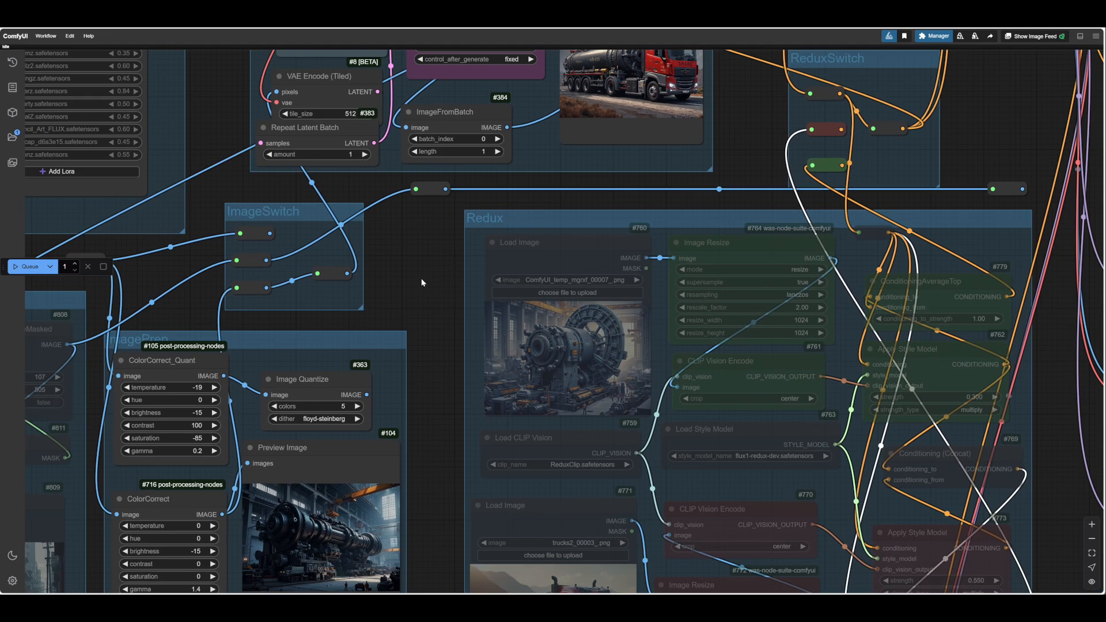
- Move the sorceress Text Multiline node down beside its text reroute and shift the machinz Text Multiline node slightly lower
{"action": "scroll", "coordinate": [420, 278], "scroll_direction": "down", "scroll_amount": 2}
{"action": "left_click_drag", "start_coordinate": [432, 387], "coordinate": [447, 335]}
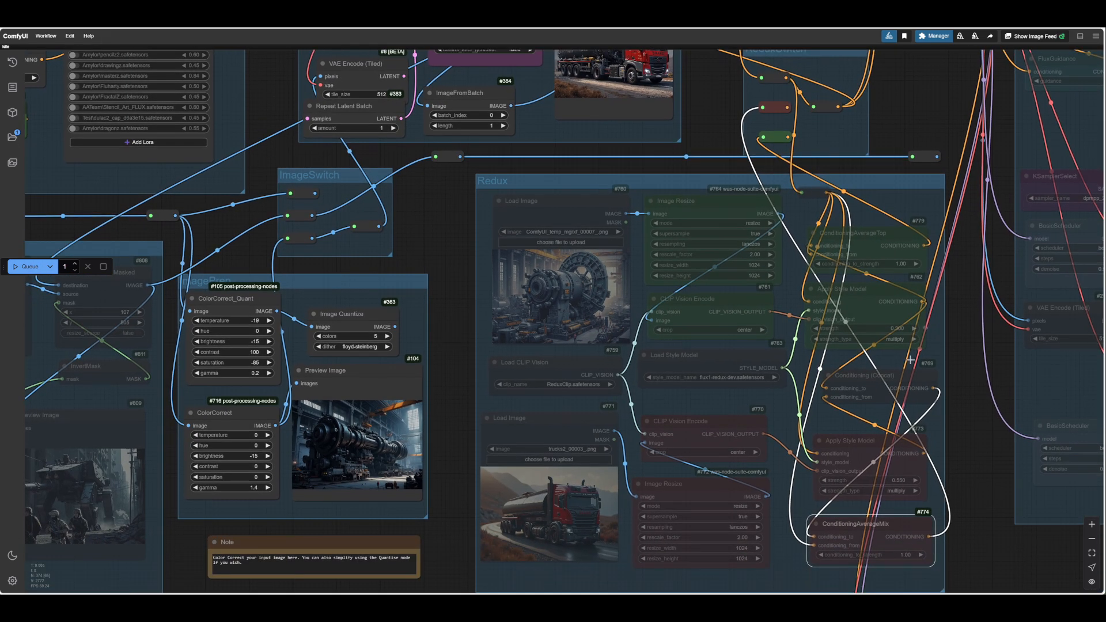
{"action": "left_click_drag", "start_coordinate": [444, 493], "coordinate": [811, 452]}
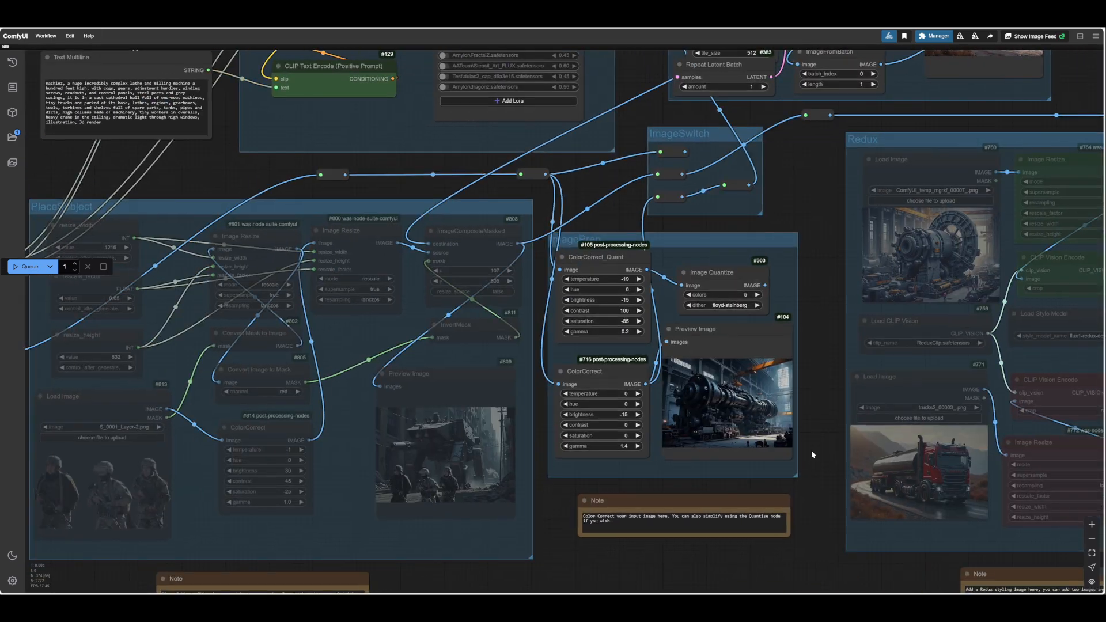
{"action": "left_click_drag", "start_coordinate": [197, 185], "coordinate": [791, 338]}
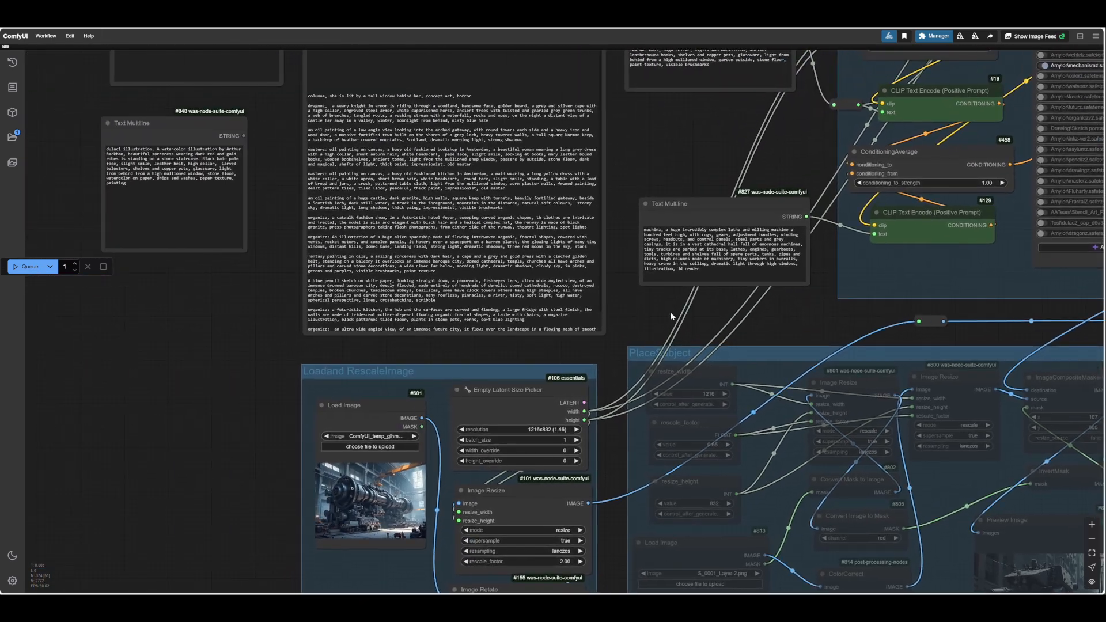
{"action": "left_click_drag", "start_coordinate": [641, 309], "coordinate": [712, 385]}
{"action": "scroll", "coordinate": [710, 385], "scroll_direction": "up", "scroll_amount": 6}
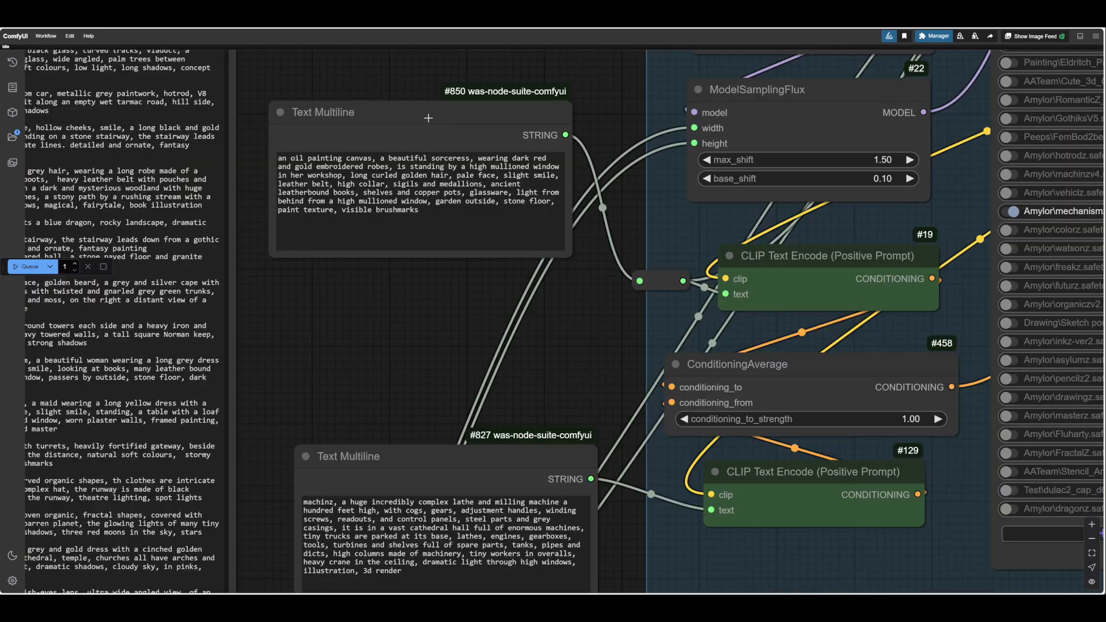
{"action": "left_click_drag", "start_coordinate": [429, 123], "coordinate": [452, 225]}
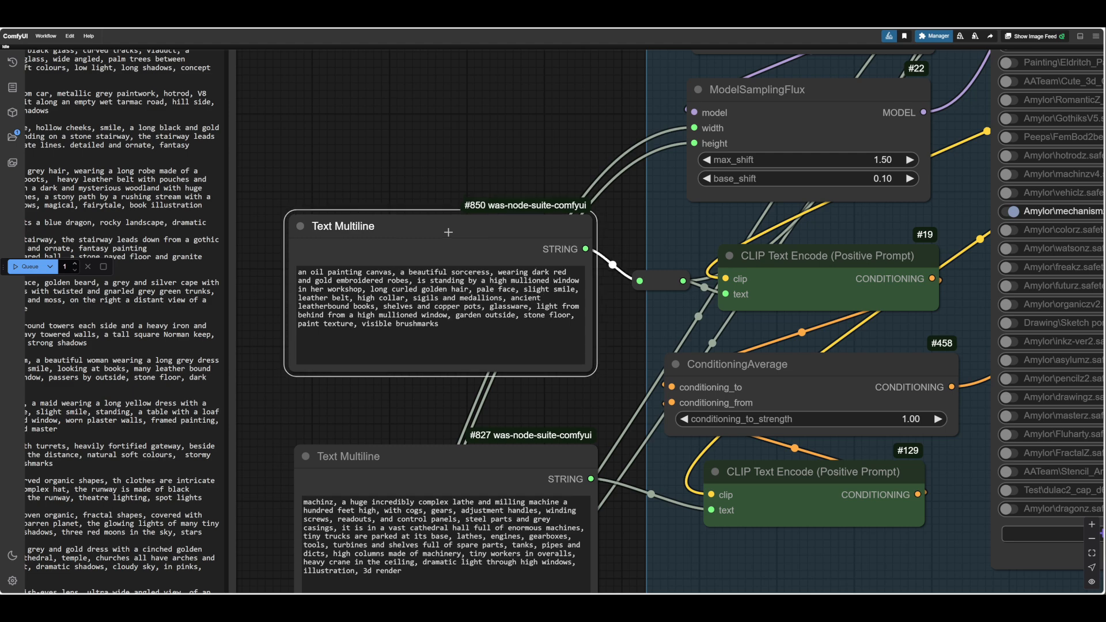
{"action": "left_click_drag", "start_coordinate": [597, 407], "coordinate": [575, 256]}
{"action": "left_click_drag", "start_coordinate": [468, 303], "coordinate": [463, 345]}
{"action": "scroll", "coordinate": [464, 265], "scroll_direction": "down", "scroll_amount": 8}
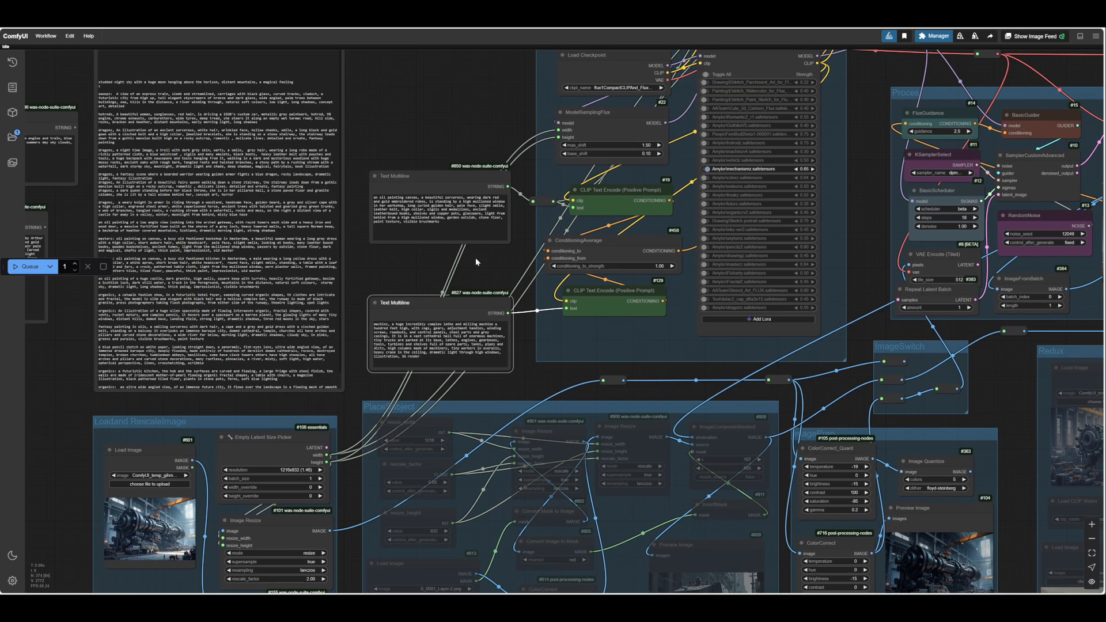
{"action": "left_click", "coordinate": [458, 183]}
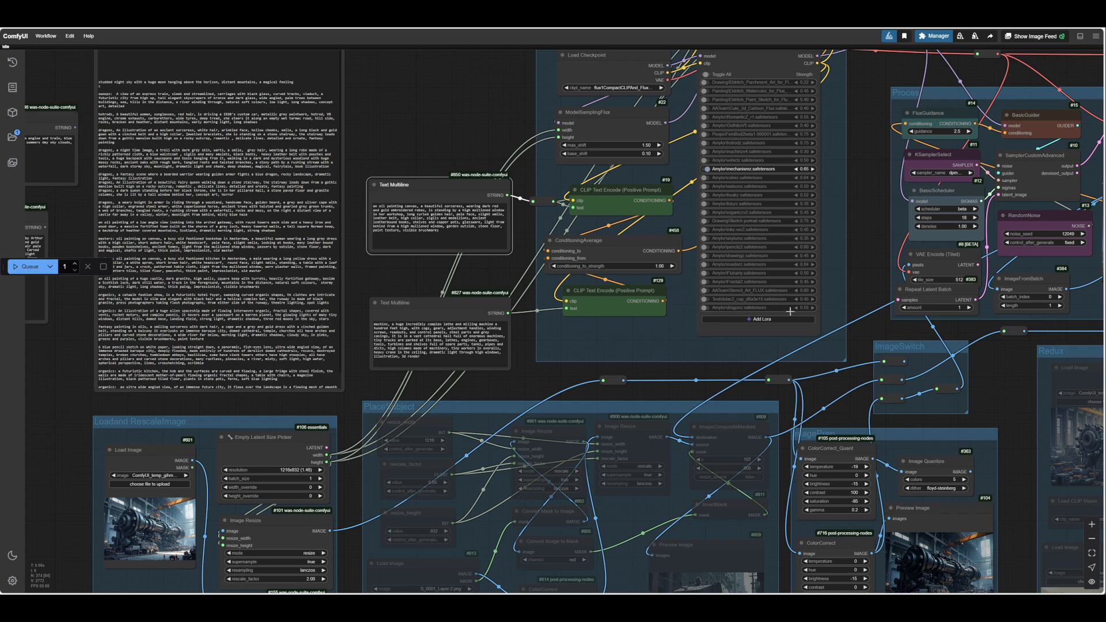
- Nudge the sorceress Text Multiline node into place and generate an image with conditioning_to_strength at 1.00
{"action": "left_click_drag", "start_coordinate": [871, 297], "coordinate": [602, 338]}
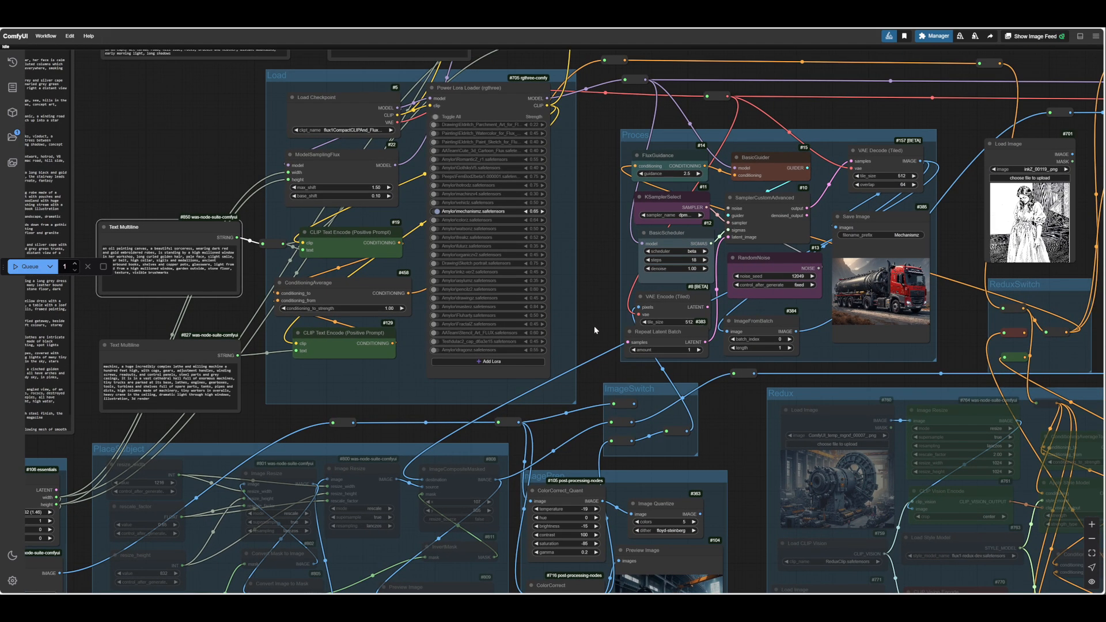
{"action": "scroll", "coordinate": [594, 327], "scroll_direction": "up", "scroll_amount": 7}
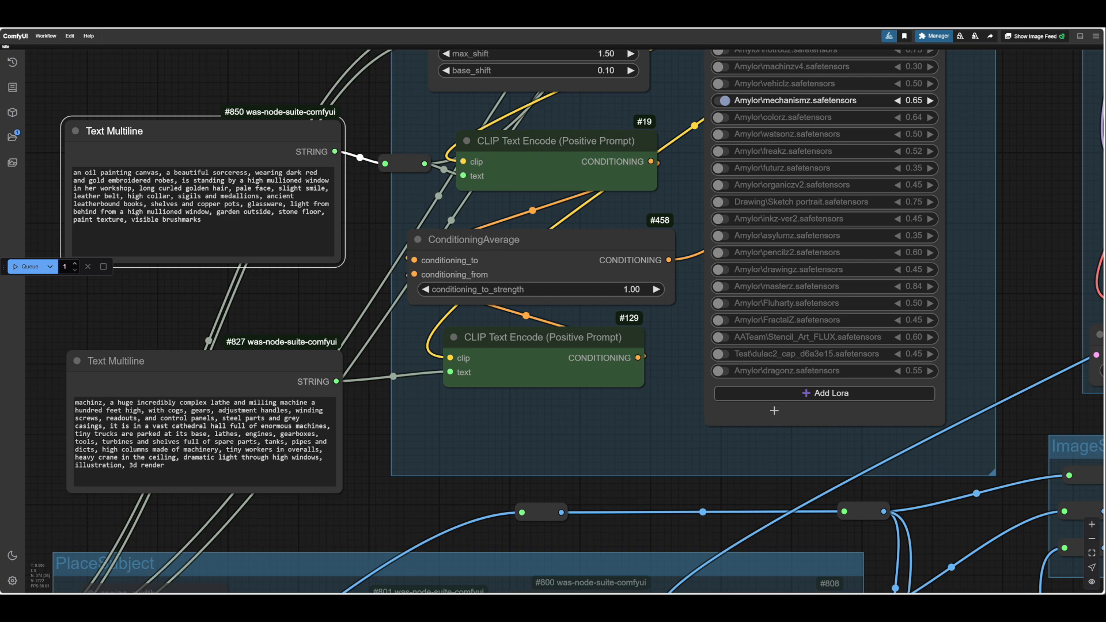
{"action": "mouse_move", "coordinate": [779, 454]}
{"action": "left_mouse_down"}
{"action": "mouse_move", "coordinate": [731, 451]}
{"action": "mouse_move", "coordinate": [781, 445]}
{"action": "left_mouse_up"}
{"action": "left_click_drag", "start_coordinate": [686, 426], "coordinate": [637, 450]}
{"action": "scroll", "coordinate": [637, 450], "scroll_direction": "down", "scroll_amount": 1}
{"action": "scroll", "coordinate": [637, 453], "scroll_direction": "down", "scroll_amount": 3}
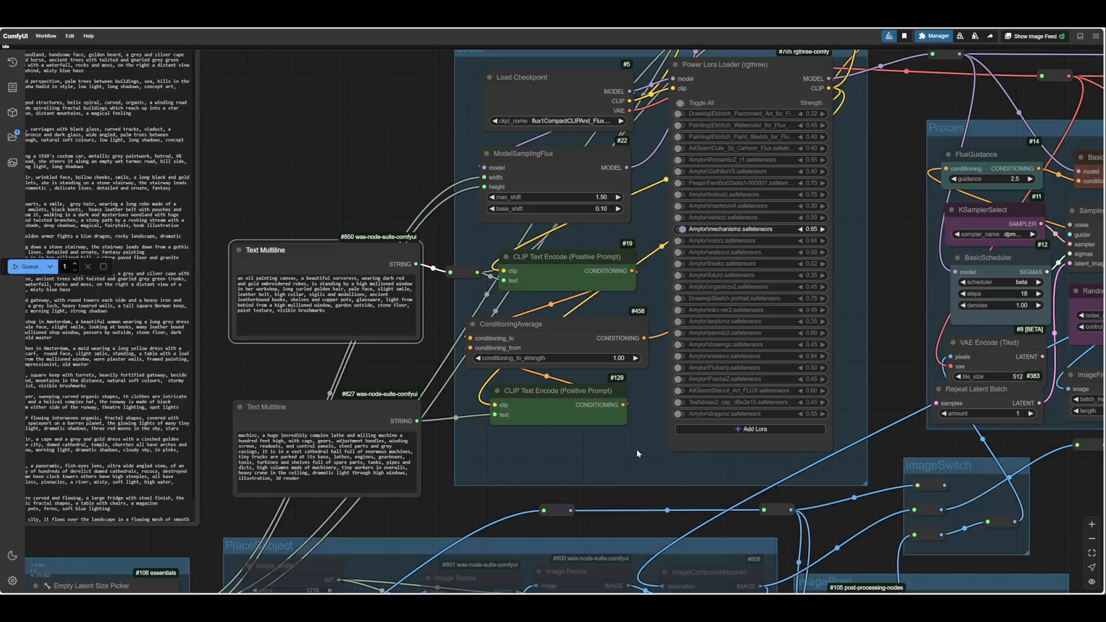
{"action": "left_click_drag", "start_coordinate": [394, 264], "coordinate": [390, 268]}
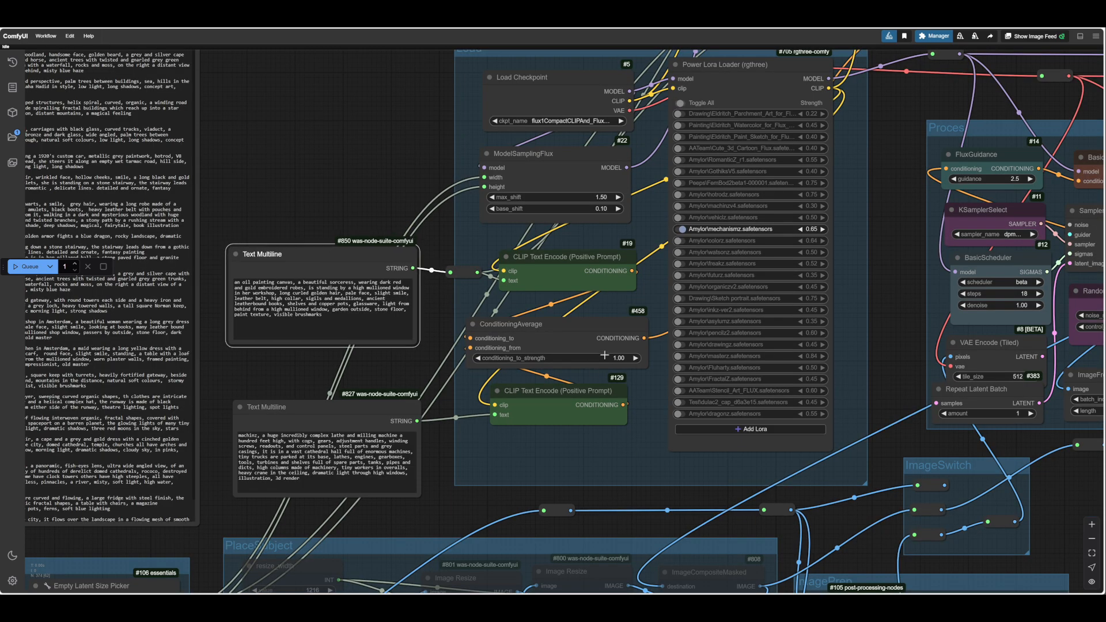
{"action": "left_click", "coordinate": [30, 267]}
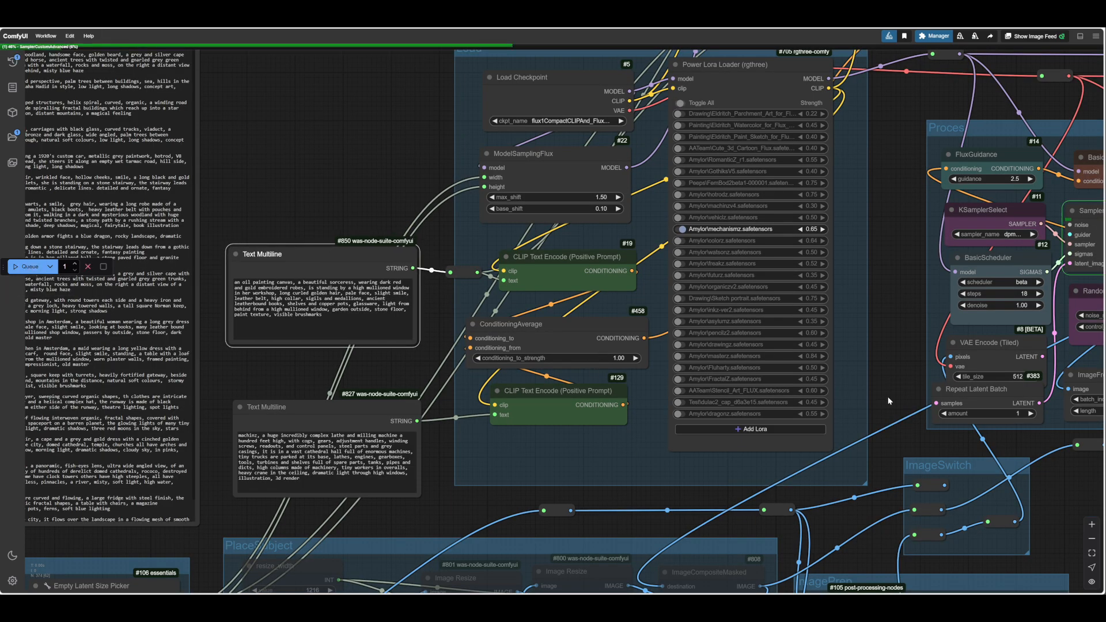
- Generate with the ConditioningAverage node's conditioning_to_strength at 0.00 and view the result in the Save Image preview
{"action": "left_click_drag", "start_coordinate": [891, 400], "coordinate": [483, 407]}
{"action": "scroll", "coordinate": [927, 345], "scroll_direction": "up", "scroll_amount": 10}
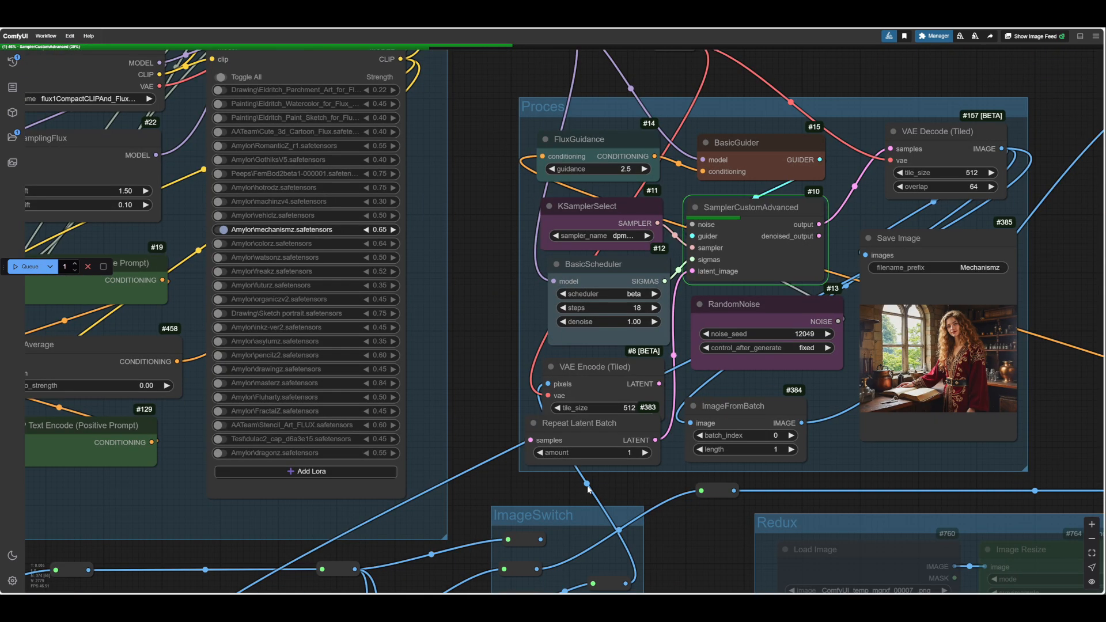
{"action": "scroll", "coordinate": [756, 396], "scroll_direction": "up", "scroll_amount": 10}
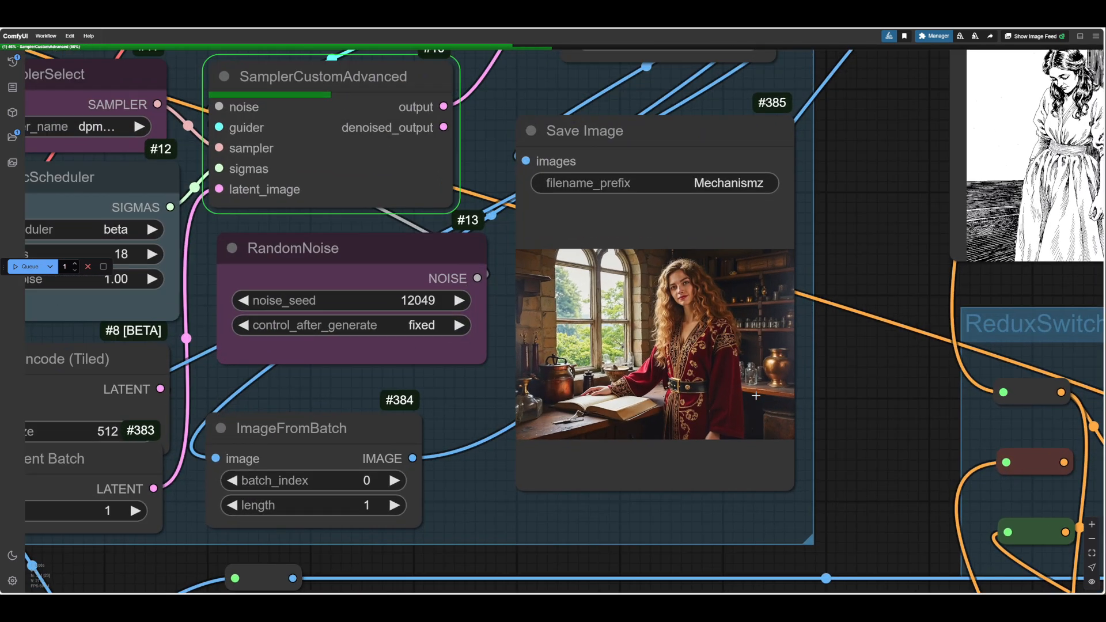
{"action": "scroll", "coordinate": [756, 396], "scroll_direction": "up", "scroll_amount": 4}
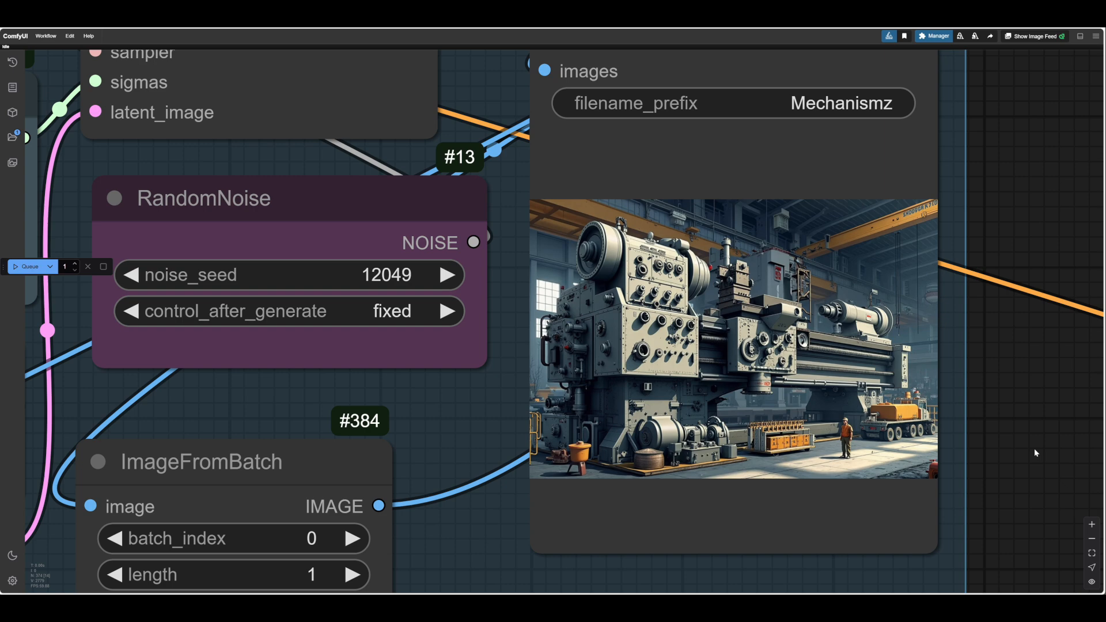
- Set the ConditioningAverage node's conditioning_to_strength to 0.40 and generate a new image
{"action": "scroll", "coordinate": [1034, 448], "scroll_direction": "down", "scroll_amount": 10}
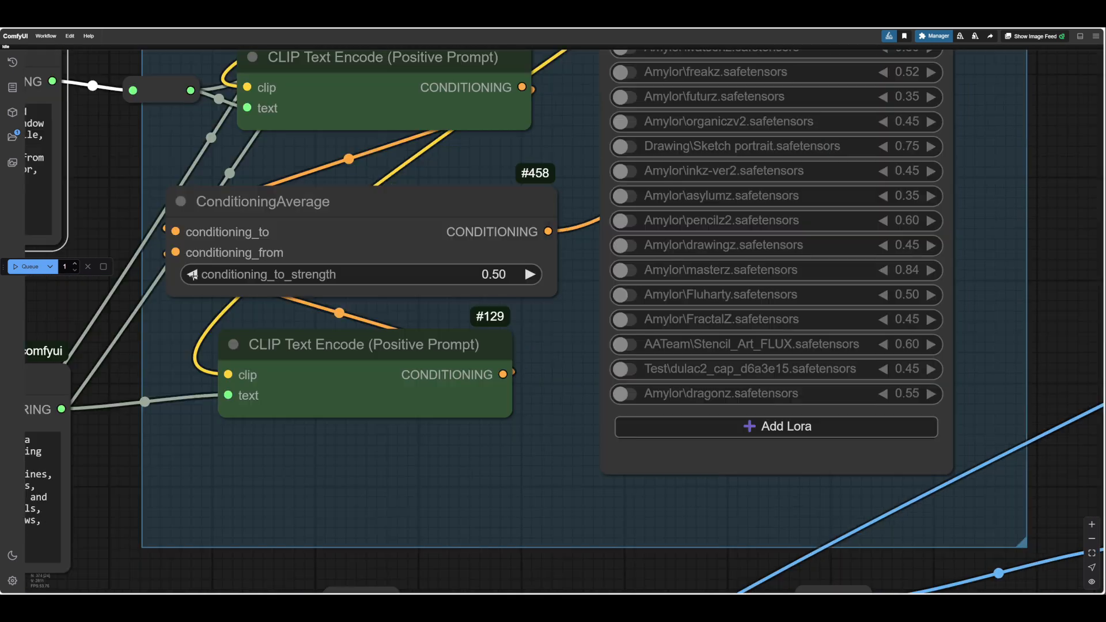
{"action": "left_click_drag", "start_coordinate": [192, 275], "coordinate": [191, 275]}
{"action": "left_click_drag", "start_coordinate": [153, 567], "coordinate": [486, 512]}
{"action": "scroll", "coordinate": [375, 542], "scroll_direction": "down", "scroll_amount": 3}
{"action": "scroll", "coordinate": [396, 489], "scroll_direction": "down", "scroll_amount": 2}
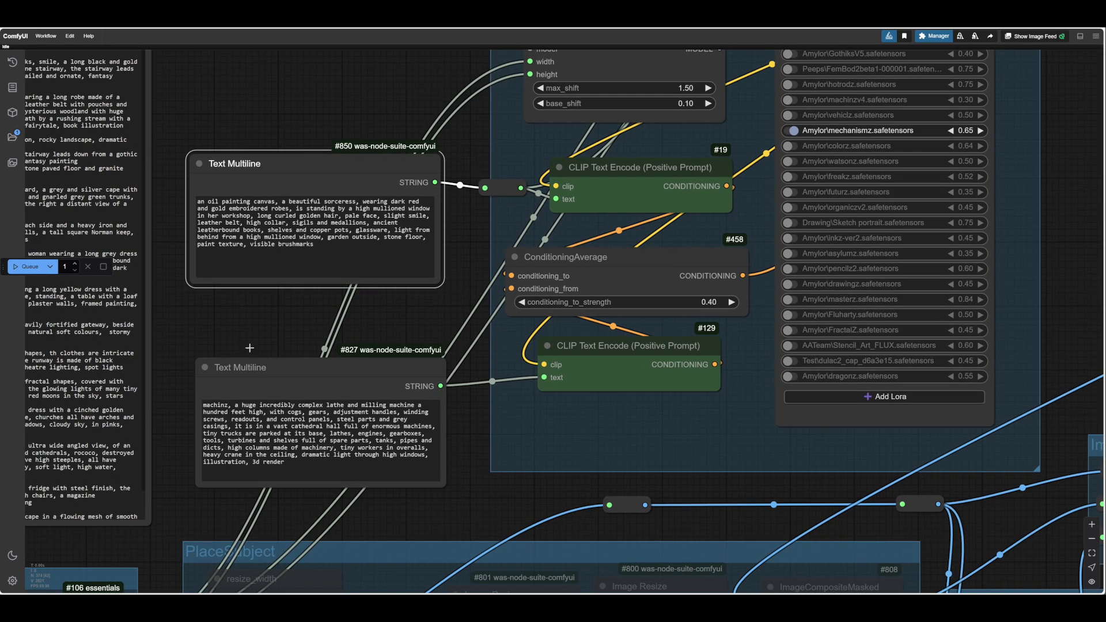
{"action": "left_click", "coordinate": [30, 269]}
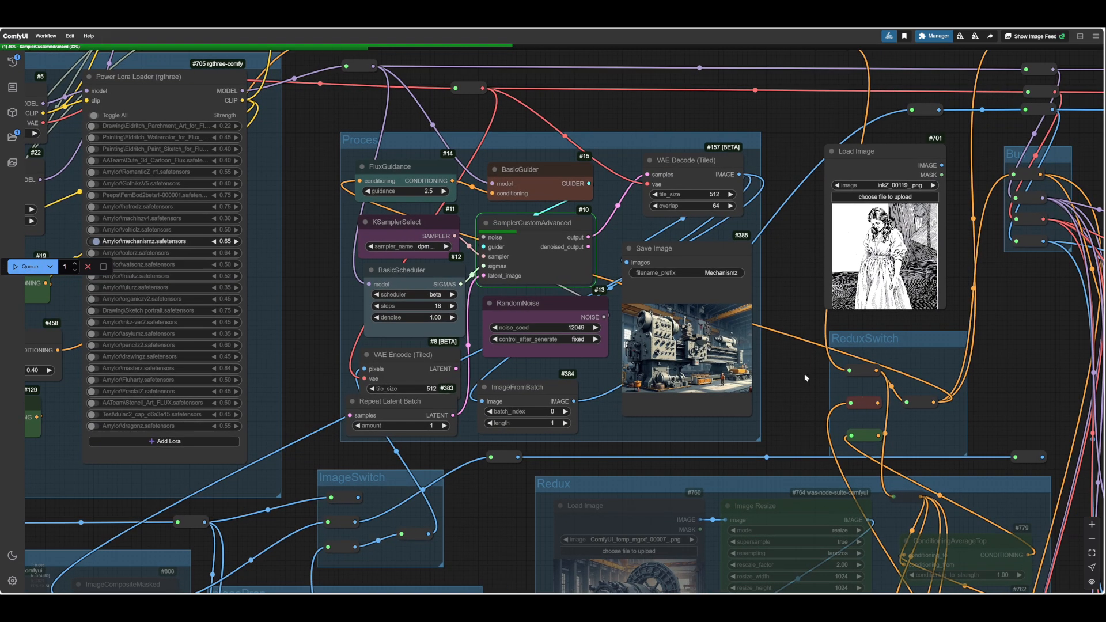
- Examine the Save Image preview up close to see how the two prompts blend at the 0.40 strength
{"action": "scroll", "coordinate": [802, 371], "scroll_direction": "up", "scroll_amount": 5}
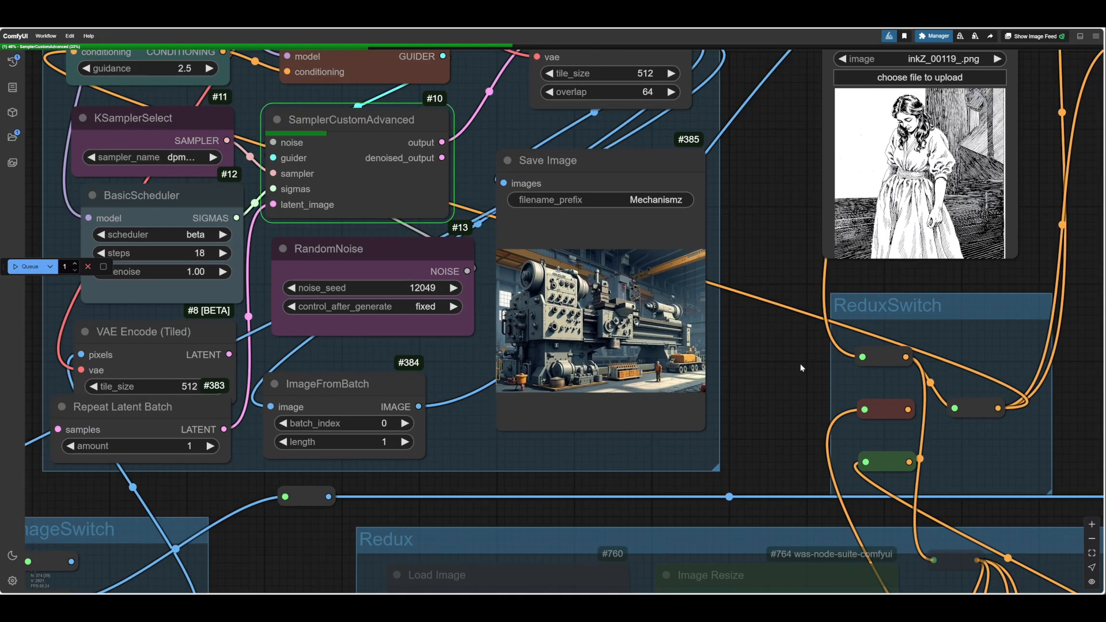
{"action": "left_click_drag", "start_coordinate": [799, 365], "coordinate": [904, 376]}
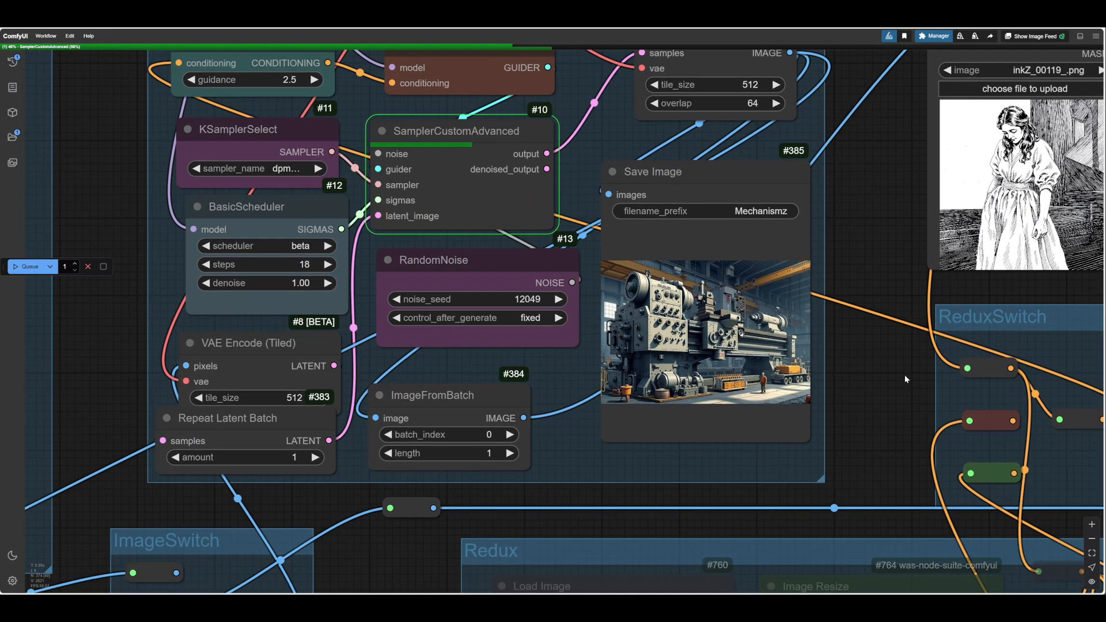
{"action": "scroll", "coordinate": [904, 374], "scroll_direction": "up", "scroll_amount": 2}
{"action": "scroll", "coordinate": [932, 367], "scroll_direction": "up", "scroll_amount": 2}
{"action": "scroll", "coordinate": [835, 374], "scroll_direction": "down", "scroll_amount": 5}
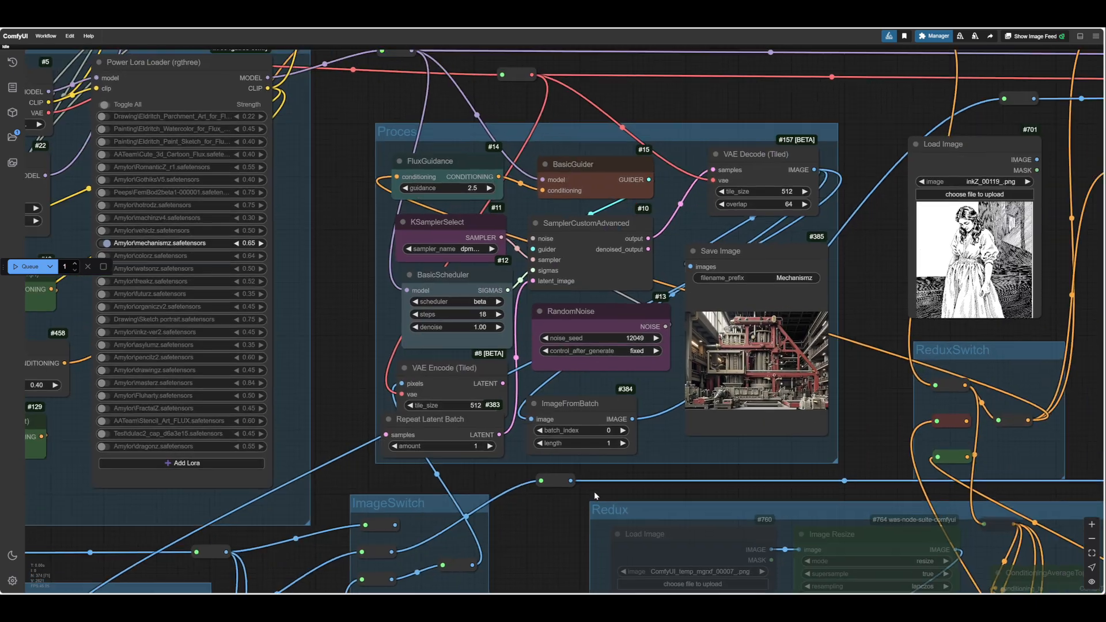
{"action": "scroll", "coordinate": [773, 330], "scroll_direction": "up", "scroll_amount": 6}
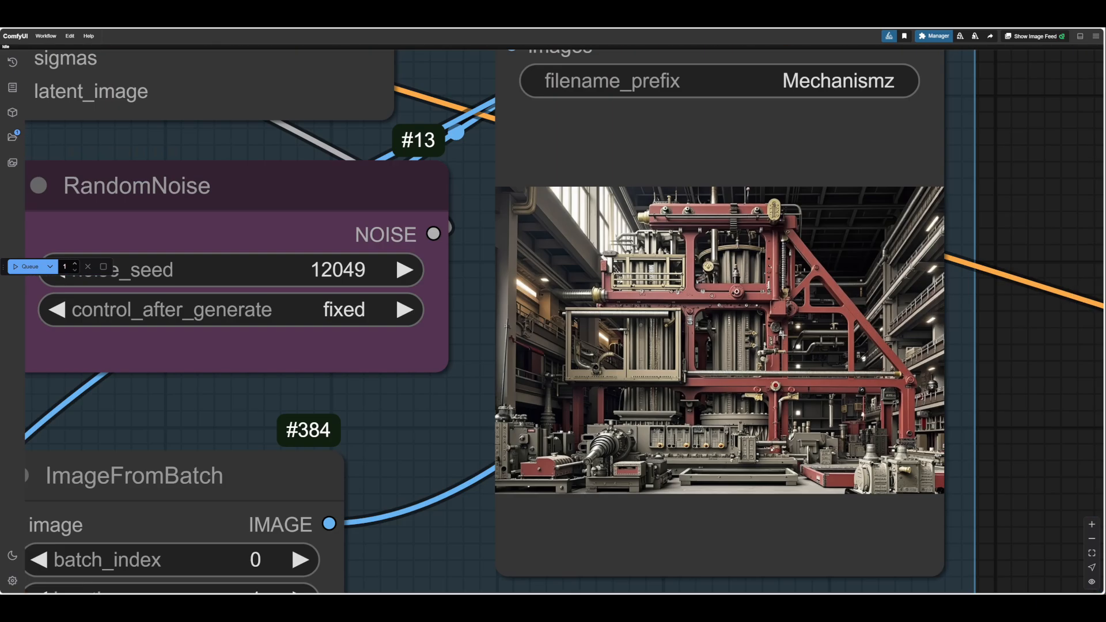
{"action": "scroll", "coordinate": [782, 334], "scroll_direction": "down", "scroll_amount": 15}
{"action": "scroll", "coordinate": [789, 333], "scroll_direction": "down", "scroll_amount": 1}
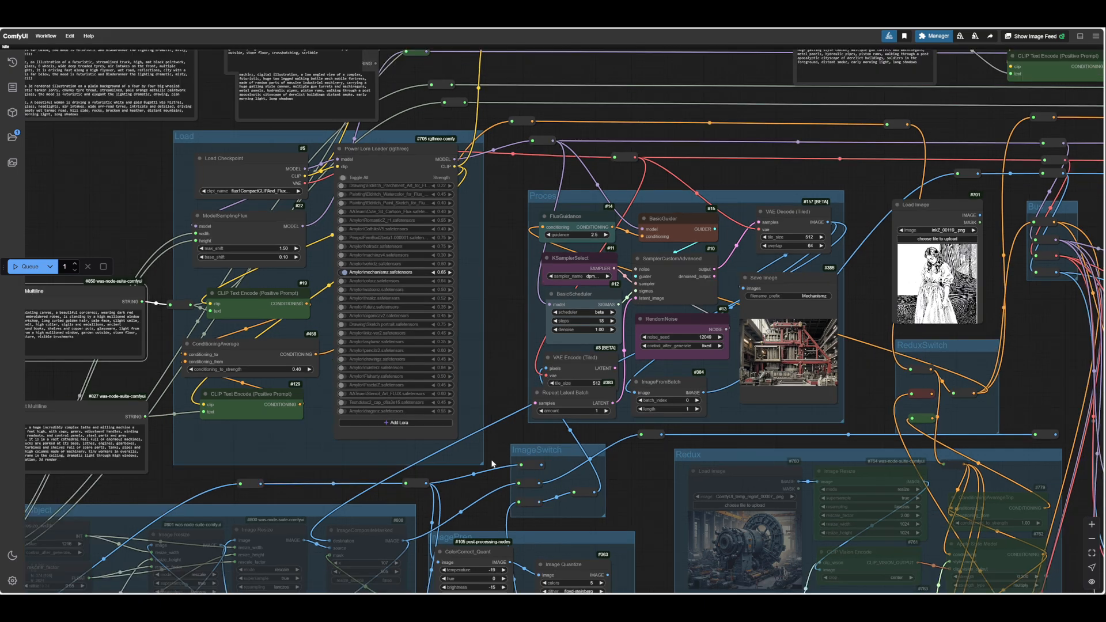
- Raise the ConditioningAverage node's conditioning_to_strength to 0.50 and queue another generation
{"action": "left_click_drag", "start_coordinate": [175, 470], "coordinate": [572, 499]}
{"action": "scroll", "coordinate": [550, 489], "scroll_direction": "up", "scroll_amount": 6}
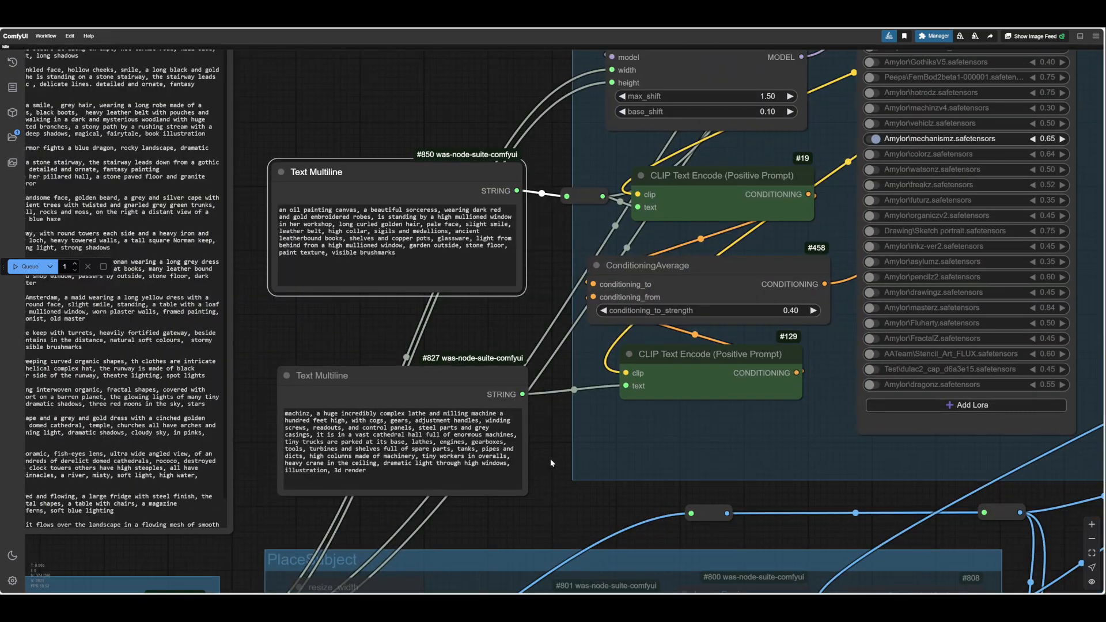
{"action": "left_click_drag", "start_coordinate": [542, 433], "coordinate": [488, 466]}
{"action": "left_click", "coordinate": [759, 344]}
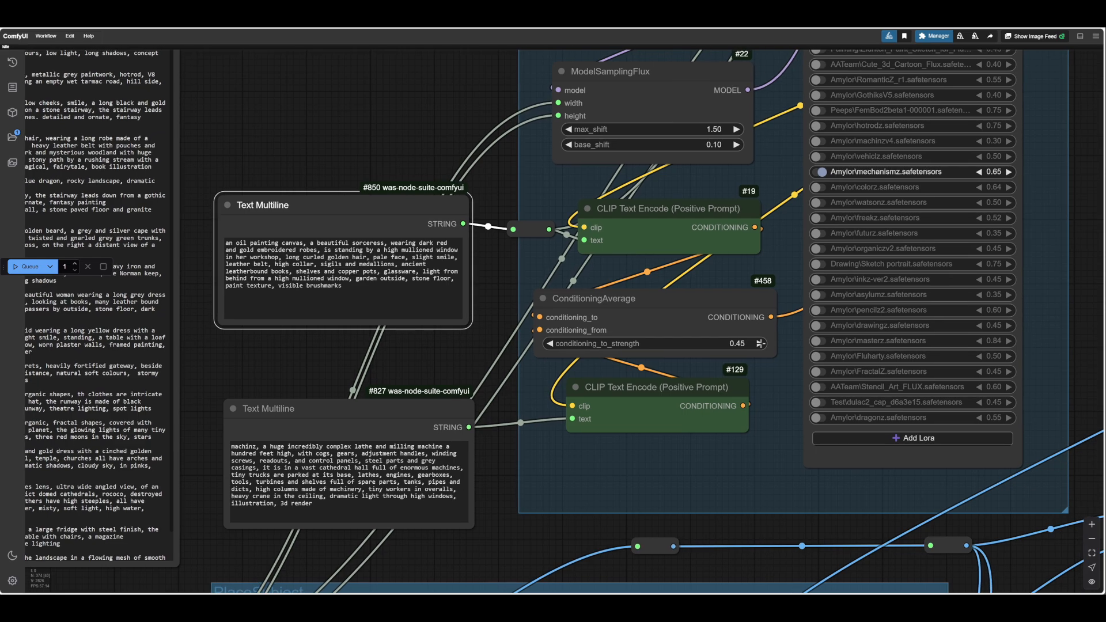
{"action": "left_click", "coordinate": [761, 344]}
{"action": "left_click", "coordinate": [761, 344]}
{"action": "left_click", "coordinate": [29, 267]}
- Follow the generation in the Proces group and examine the new image in the Save Image node
{"action": "left_click_drag", "start_coordinate": [794, 531], "coordinate": [284, 493]}
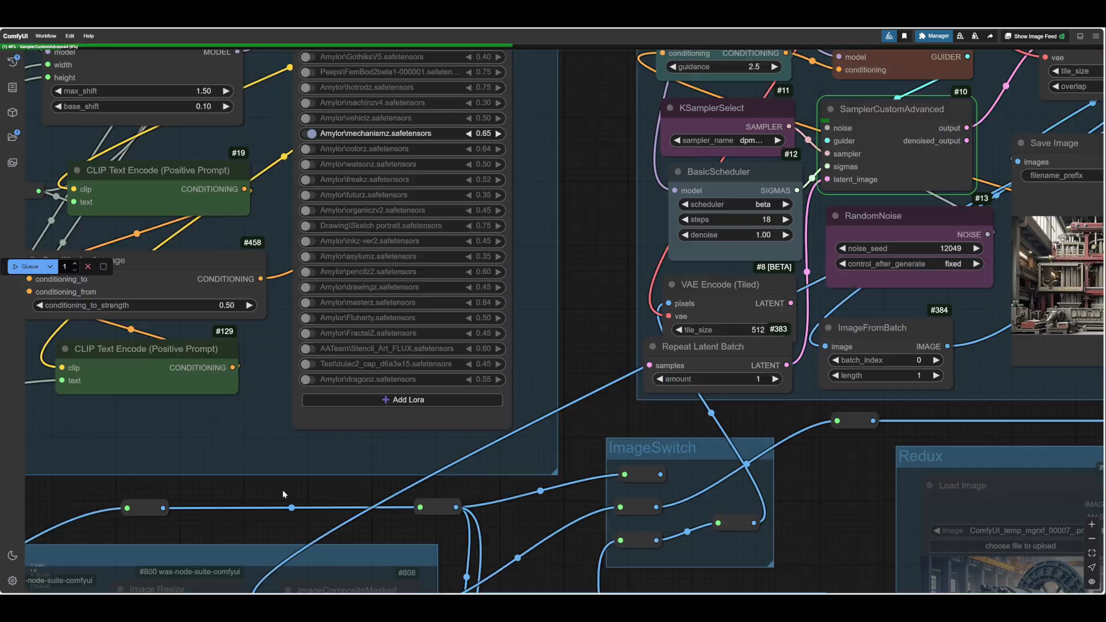
{"action": "left_click_drag", "start_coordinate": [829, 460], "coordinate": [424, 540]}
{"action": "scroll", "coordinate": [741, 352], "scroll_direction": "up", "scroll_amount": 10}
{"action": "scroll", "coordinate": [741, 352], "scroll_direction": "down", "scroll_amount": 8}
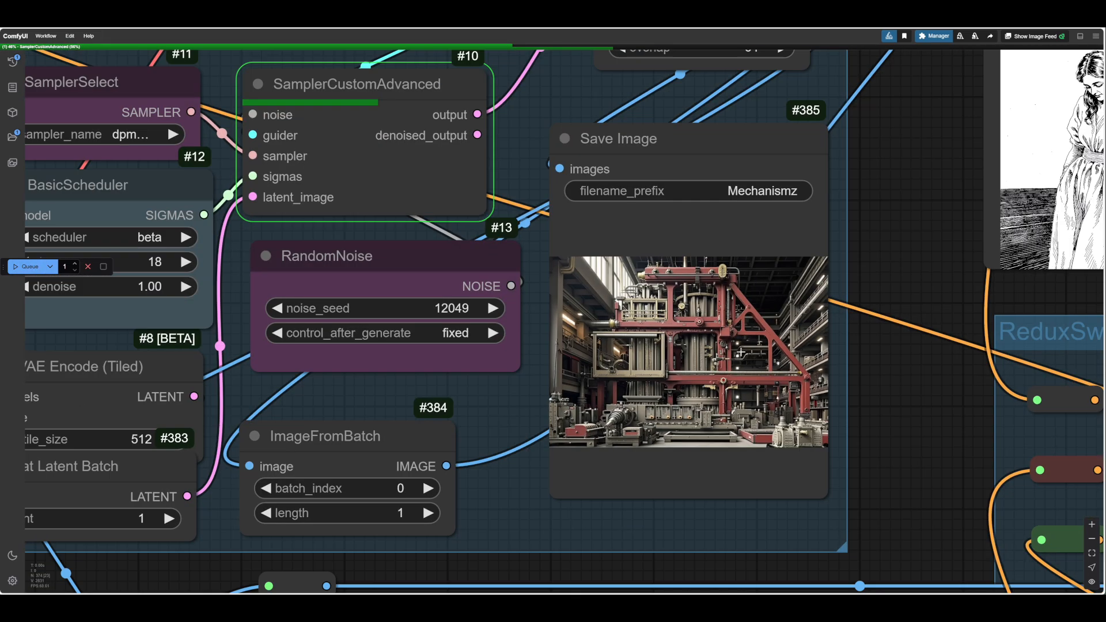
{"action": "scroll", "coordinate": [740, 352], "scroll_direction": "down", "scroll_amount": 2}
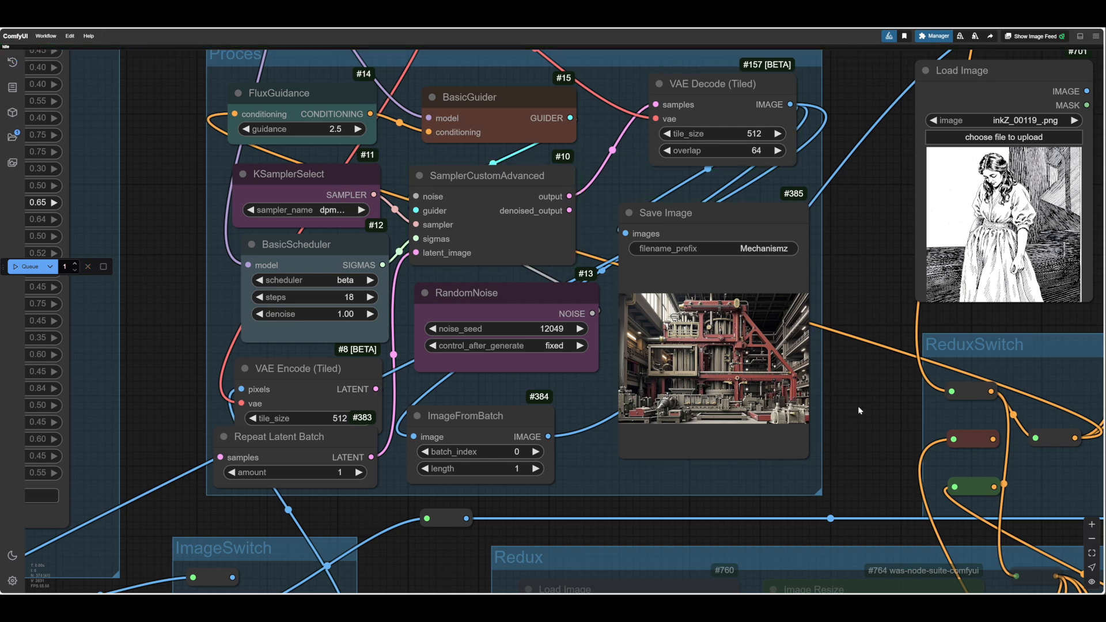
{"action": "scroll", "coordinate": [857, 405], "scroll_direction": "up", "scroll_amount": 5}
{"action": "left_click_drag", "start_coordinate": [855, 403], "coordinate": [1003, 444]}
{"action": "scroll", "coordinate": [945, 418], "scroll_direction": "up", "scroll_amount": 2}
{"action": "scroll", "coordinate": [1008, 429], "scroll_direction": "up", "scroll_amount": 3}
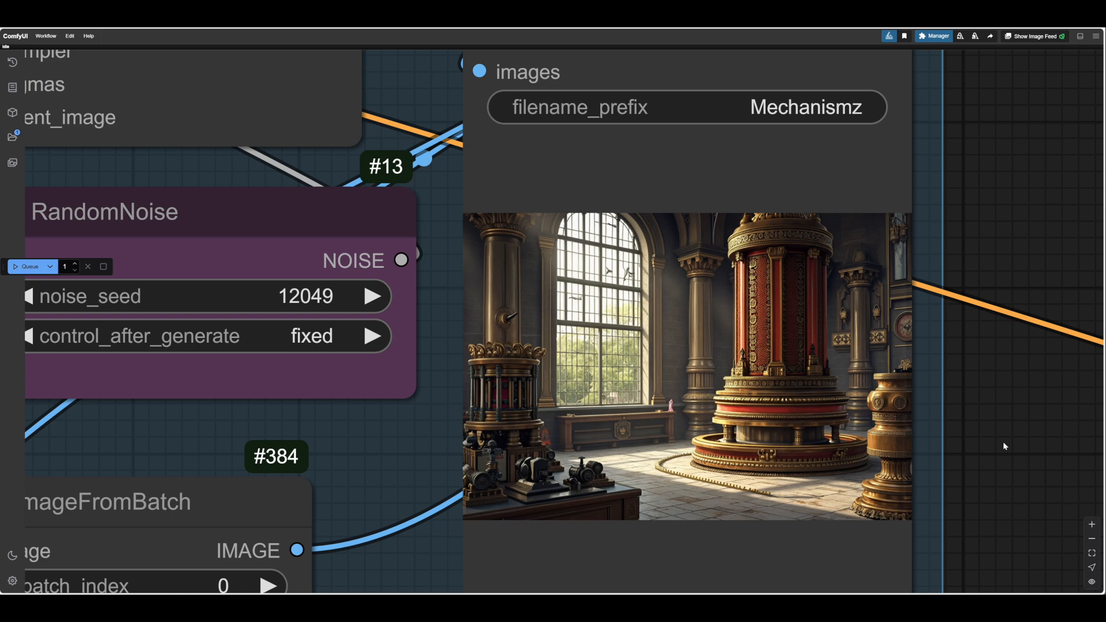
- Set the ConditioningAverage node's conditioning_to_strength to 0.55, generate again, and inspect the resulting image in the Save Image node
{"action": "scroll", "coordinate": [1003, 441], "scroll_direction": "down", "scroll_amount": 10}
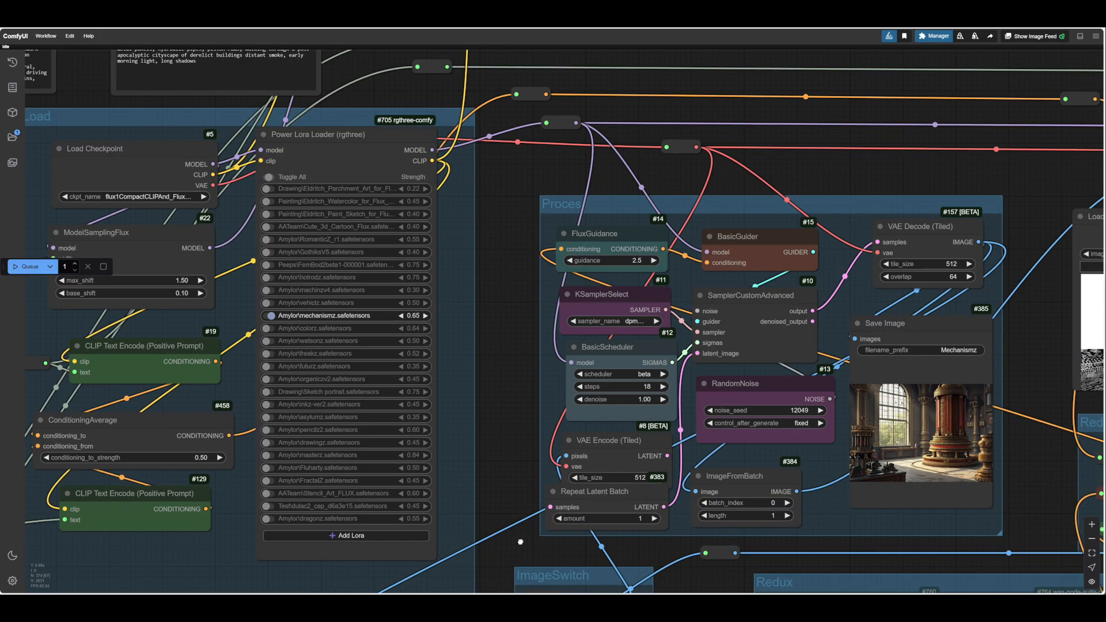
{"action": "scroll", "coordinate": [730, 425], "scroll_direction": "up", "scroll_amount": 5}
{"action": "left_click_drag", "start_coordinate": [516, 395], "coordinate": [619, 458]}
{"action": "left_click", "coordinate": [648, 309]}
{"action": "left_click", "coordinate": [647, 309]}
{"action": "left_click", "coordinate": [647, 309]}
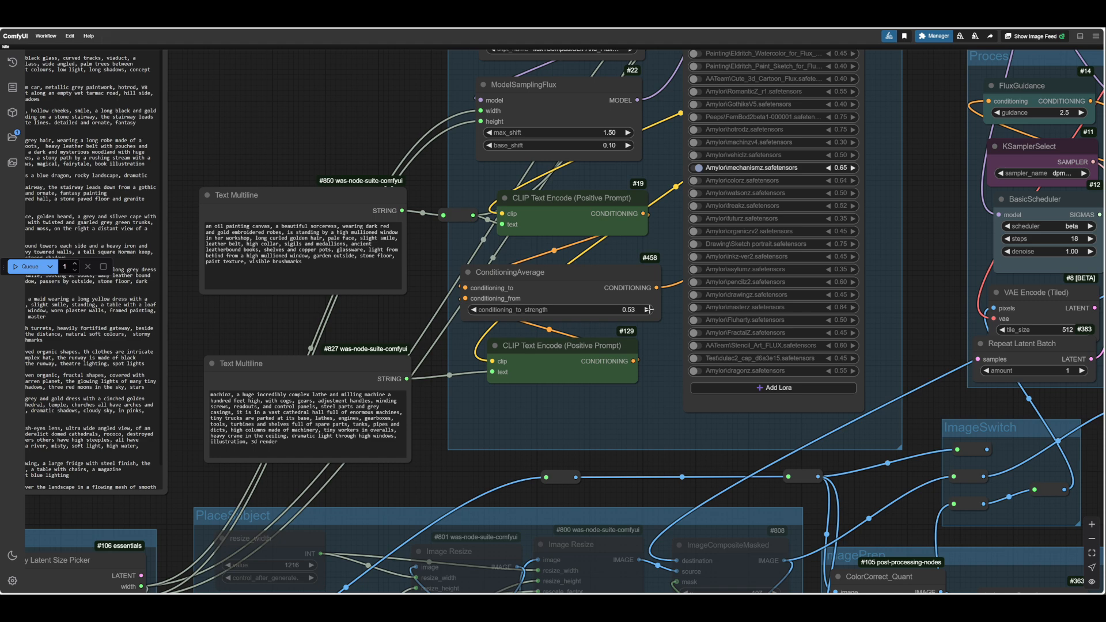
{"action": "left_click", "coordinate": [647, 309]}
{"action": "key", "text": "ctrl+Return"}
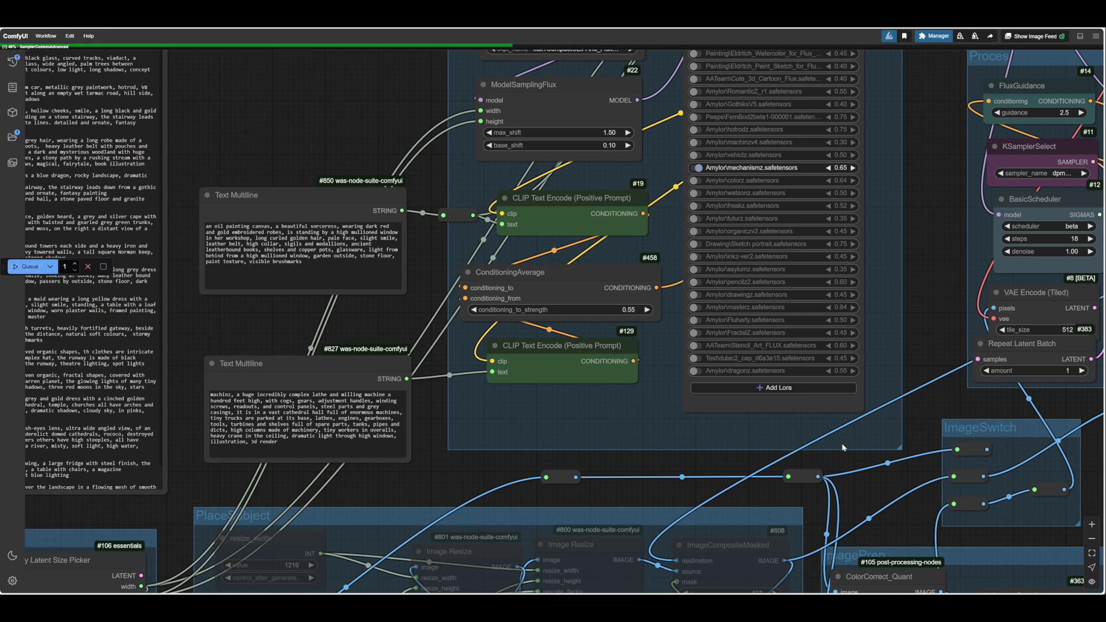
{"action": "left_click_drag", "start_coordinate": [887, 475], "coordinate": [299, 427]}
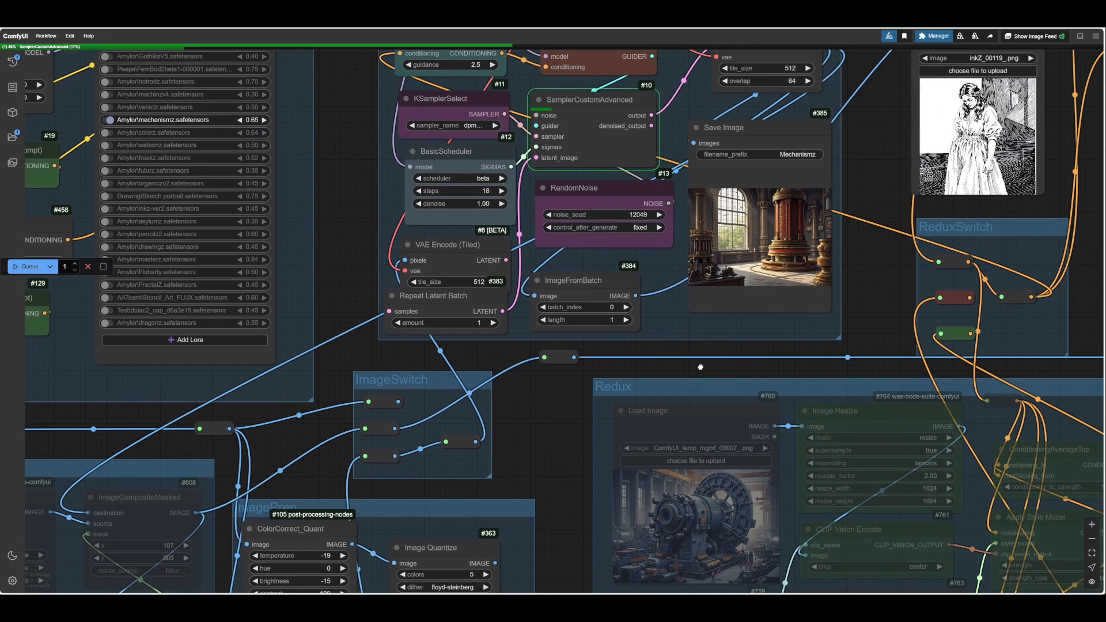
{"action": "left_click_drag", "start_coordinate": [873, 289], "coordinate": [886, 491]}
{"action": "scroll", "coordinate": [886, 492], "scroll_direction": "up", "scroll_amount": 9}
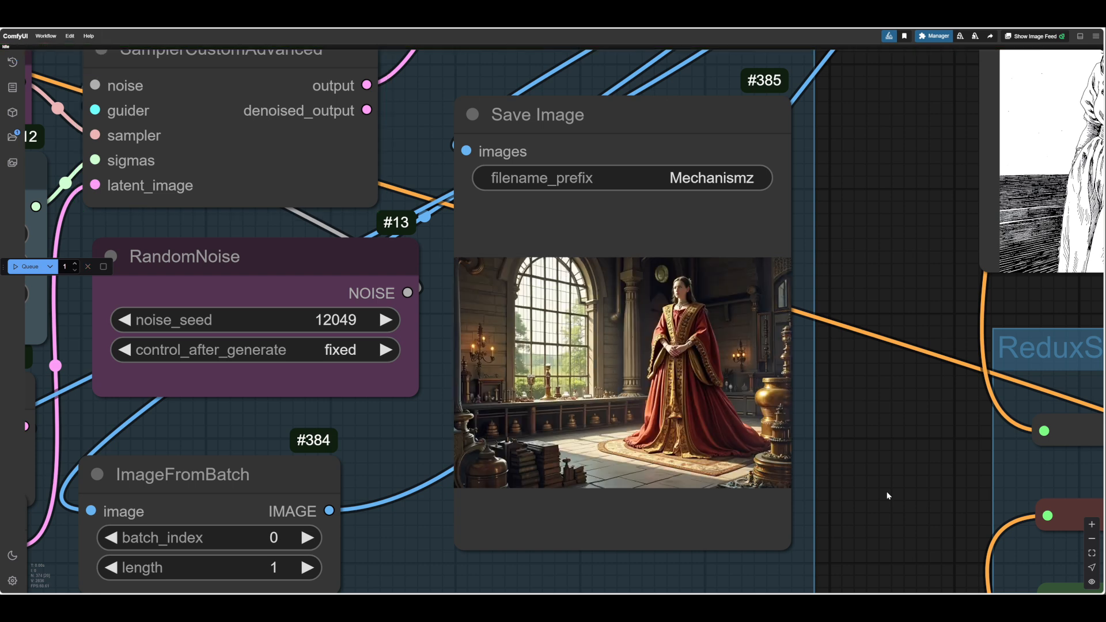
{"action": "scroll", "coordinate": [828, 390], "scroll_direction": "up", "scroll_amount": 6}
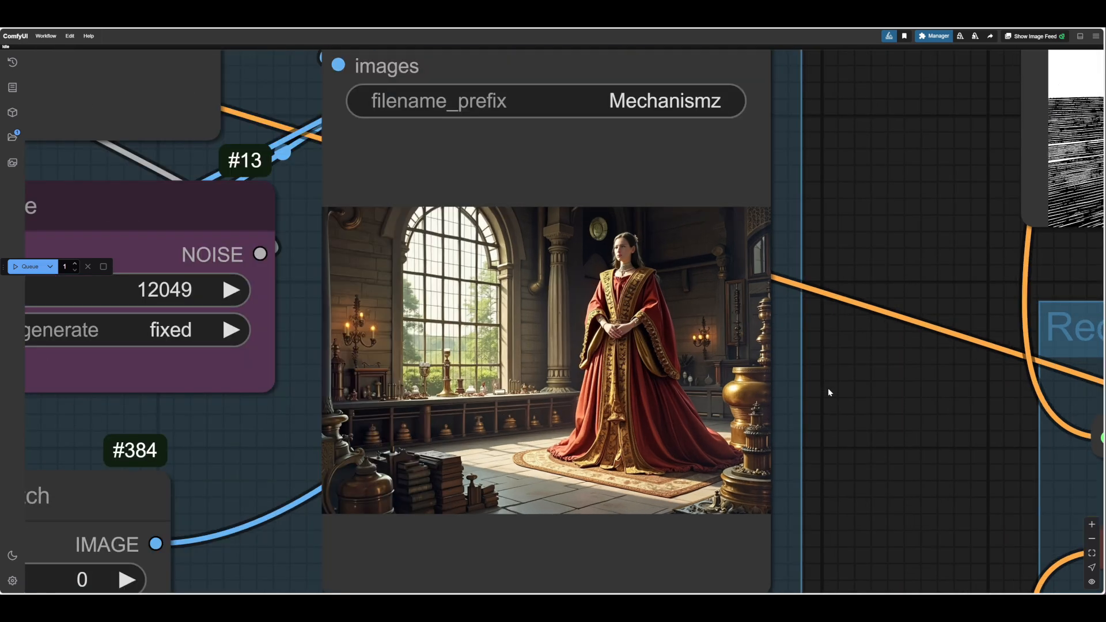
- Lower the ConditioningAverage node's conditioning_to_strength to 0.54 and queue another generation
{"action": "scroll", "coordinate": [829, 397], "scroll_direction": "down", "scroll_amount": 6}
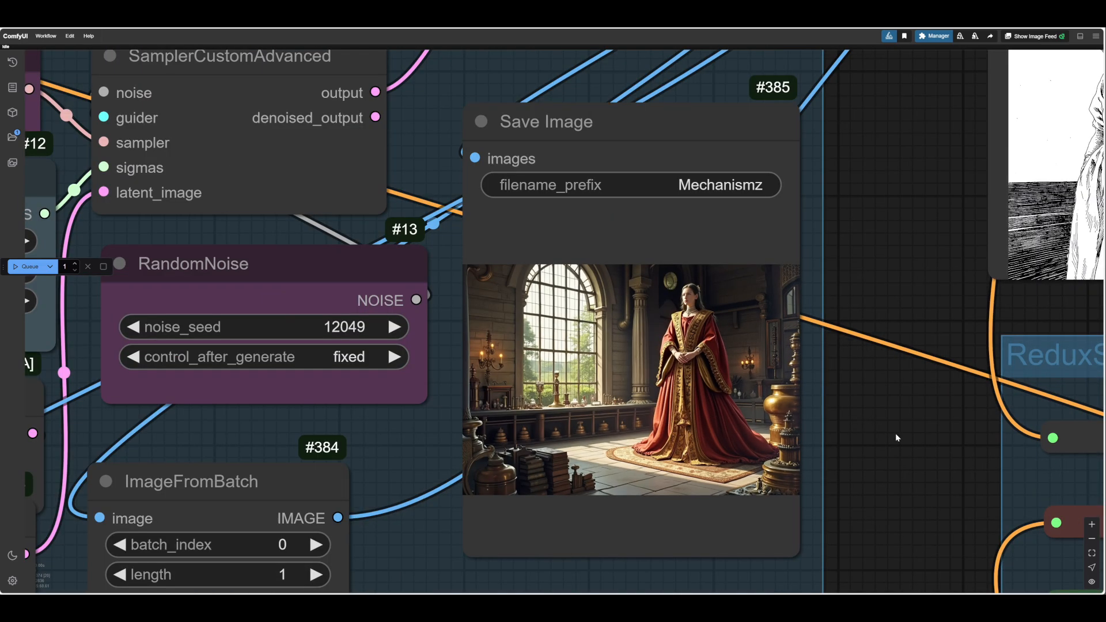
{"action": "left_click_drag", "start_coordinate": [894, 433], "coordinate": [942, 401]}
{"action": "scroll", "coordinate": [943, 405], "scroll_direction": "down", "scroll_amount": 1}
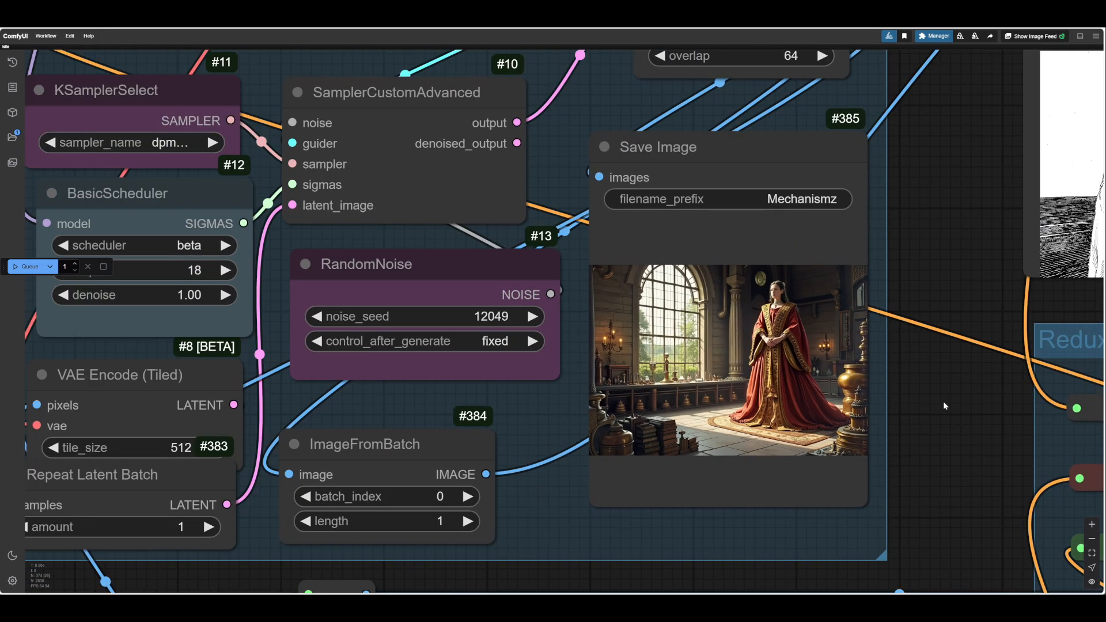
{"action": "scroll", "coordinate": [943, 406], "scroll_direction": "up", "scroll_amount": 1}
{"action": "scroll", "coordinate": [943, 405], "scroll_direction": "down", "scroll_amount": 8}
{"action": "left_click_drag", "start_coordinate": [166, 556], "coordinate": [658, 536]}
{"action": "scroll", "coordinate": [644, 436], "scroll_direction": "up", "scroll_amount": 5}
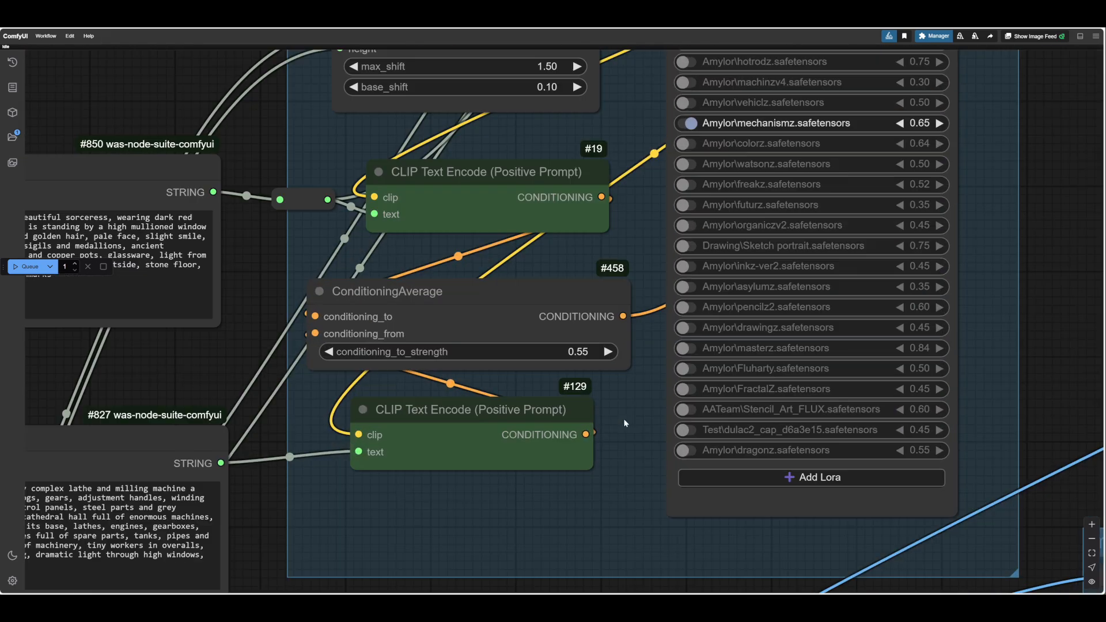
{"action": "left_click", "coordinate": [329, 352]}
{"action": "left_click_drag", "start_coordinate": [696, 537], "coordinate": [532, 512]}
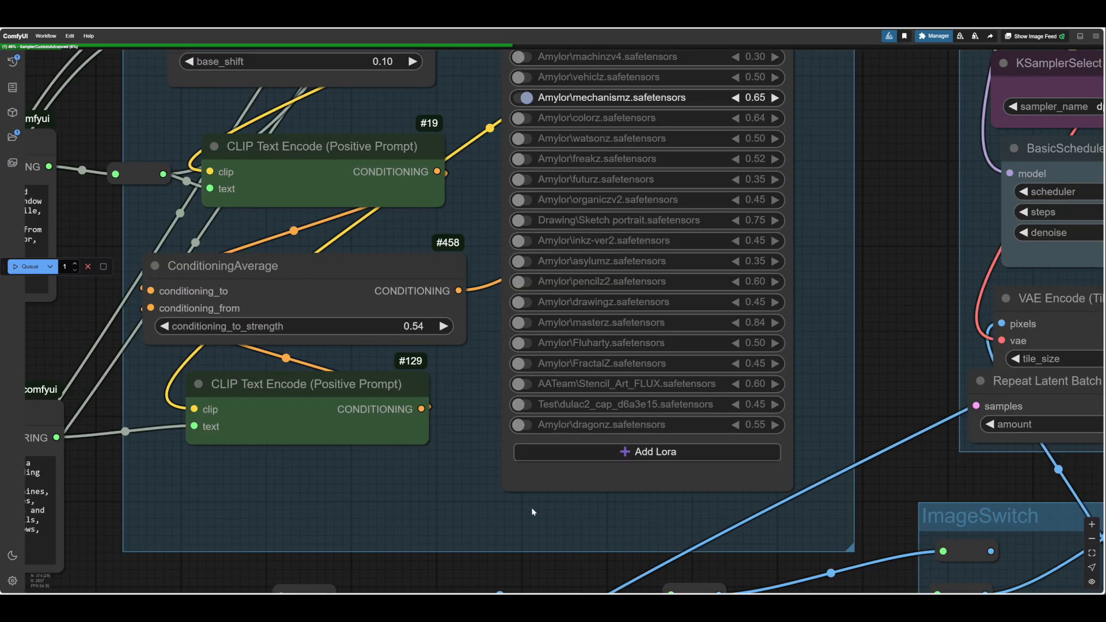
- Lower the conditioning_to_strength further to 0.52, generate again, and examine the new image in the Save Image node
{"action": "scroll", "coordinate": [533, 511], "scroll_direction": "down", "scroll_amount": 3}
{"action": "left_click_drag", "start_coordinate": [843, 476], "coordinate": [476, 440]}
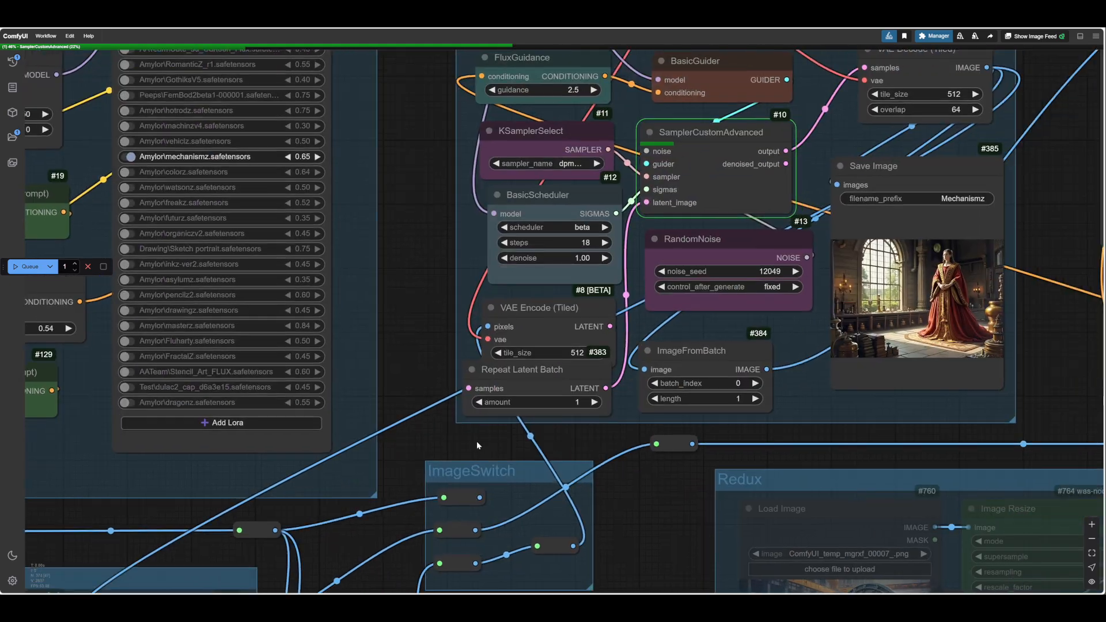
{"action": "left_click_drag", "start_coordinate": [665, 484], "coordinate": [384, 483]}
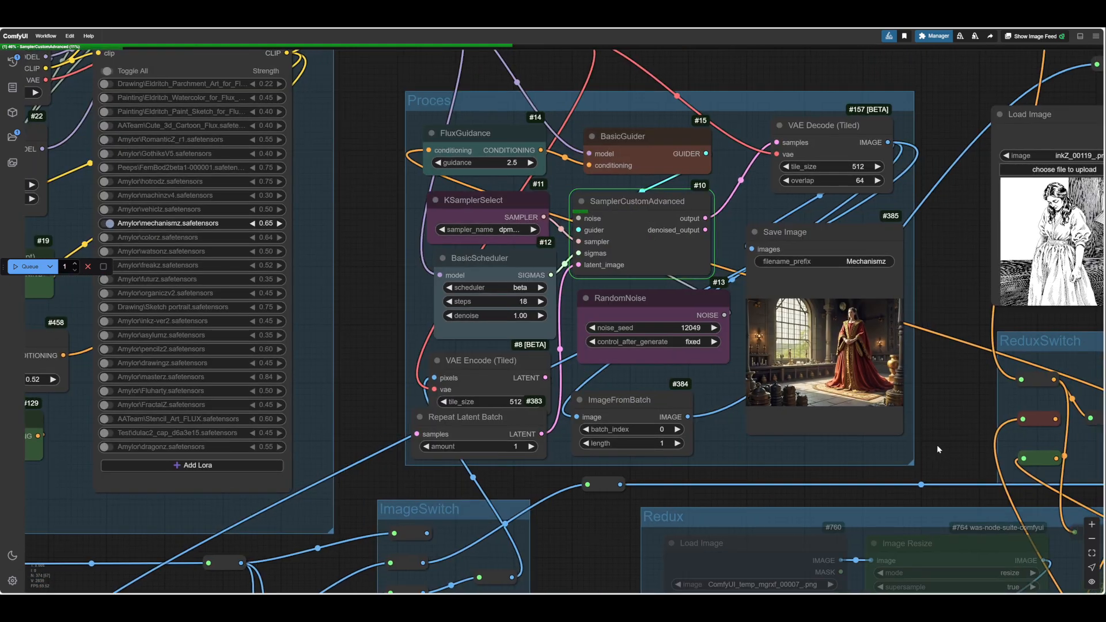
{"action": "scroll", "coordinate": [936, 449], "scroll_direction": "up", "scroll_amount": 12}
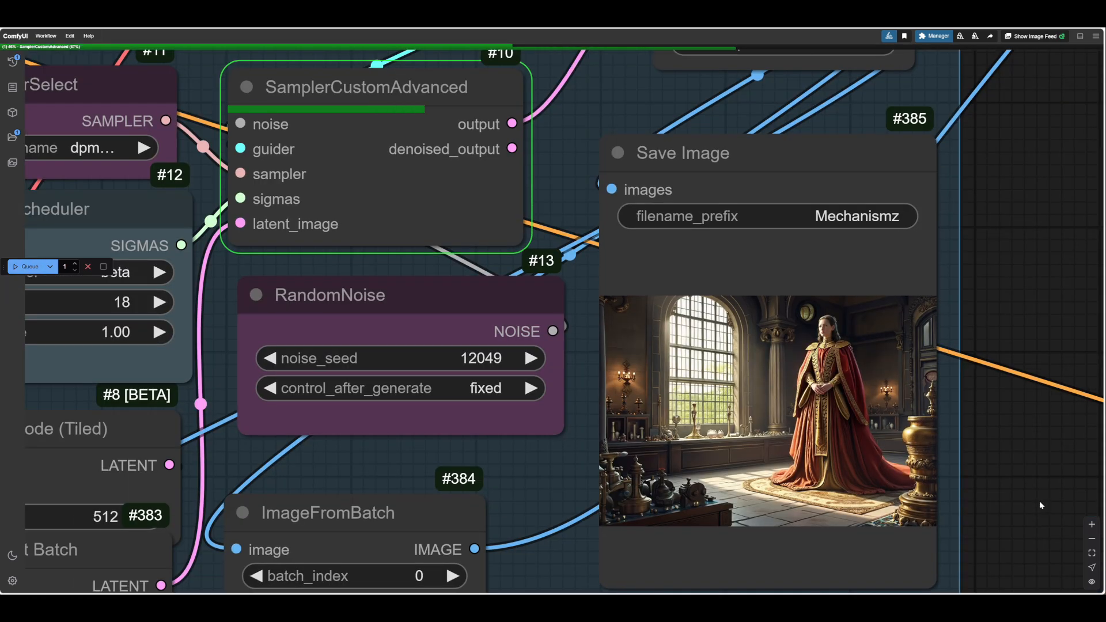
{"action": "scroll", "coordinate": [1039, 498], "scroll_direction": "down", "scroll_amount": 1}
{"action": "scroll", "coordinate": [1039, 496], "scroll_direction": "up", "scroll_amount": 3}
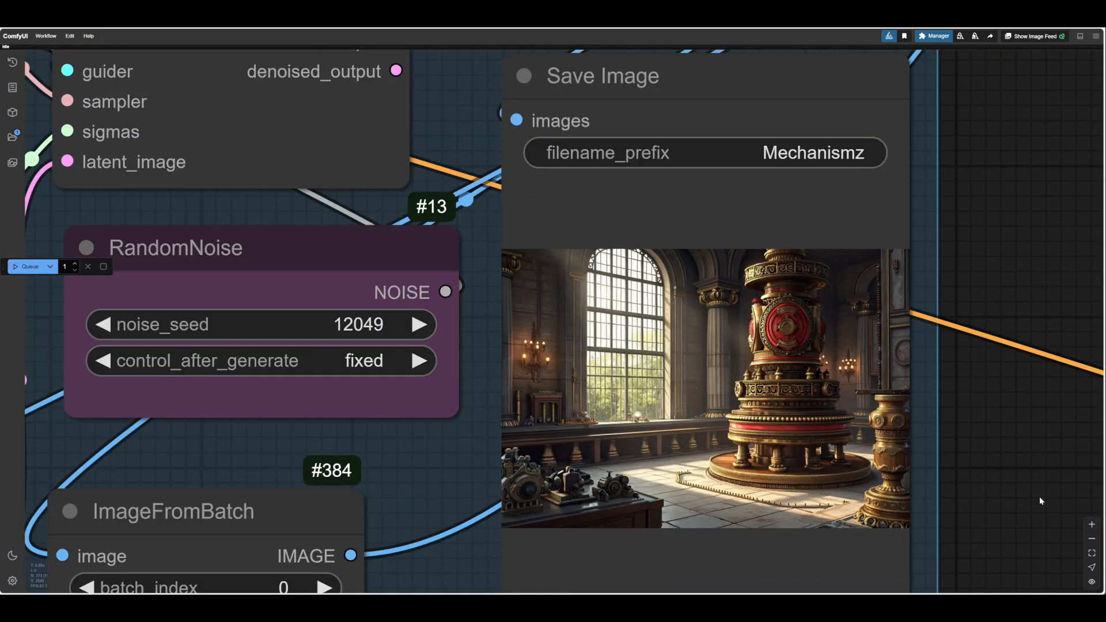
- Raise the RandomNoise node's noise_seed to 12050 and 12051, generating and viewing an image for each seed
{"action": "scroll", "coordinate": [1039, 498], "scroll_direction": "down", "scroll_amount": 5}
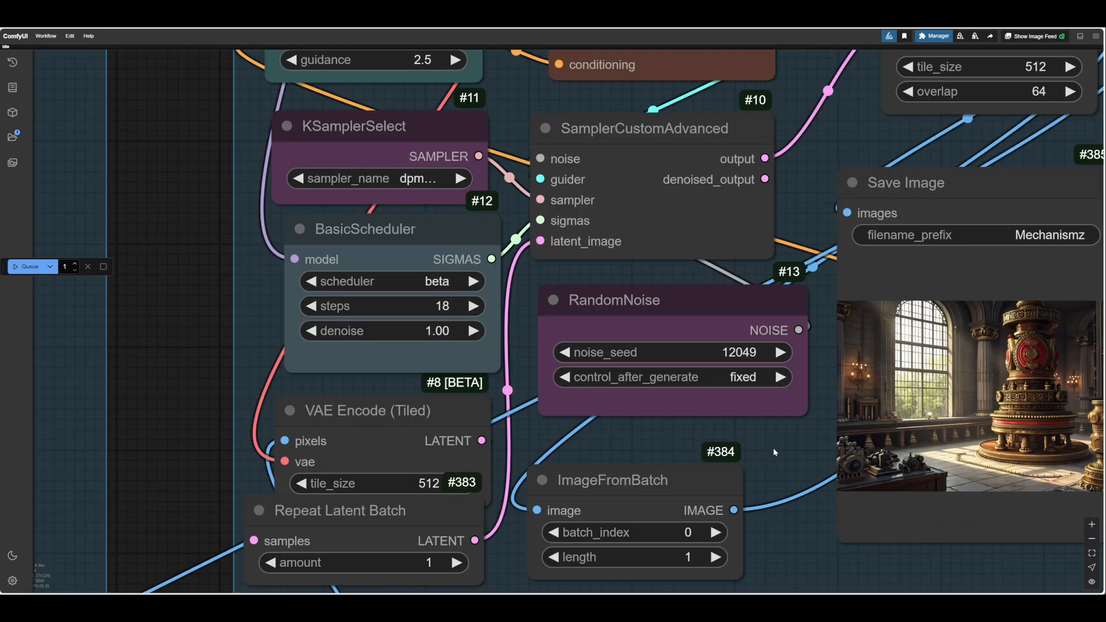
{"action": "scroll", "coordinate": [772, 447], "scroll_direction": "up", "scroll_amount": 3}
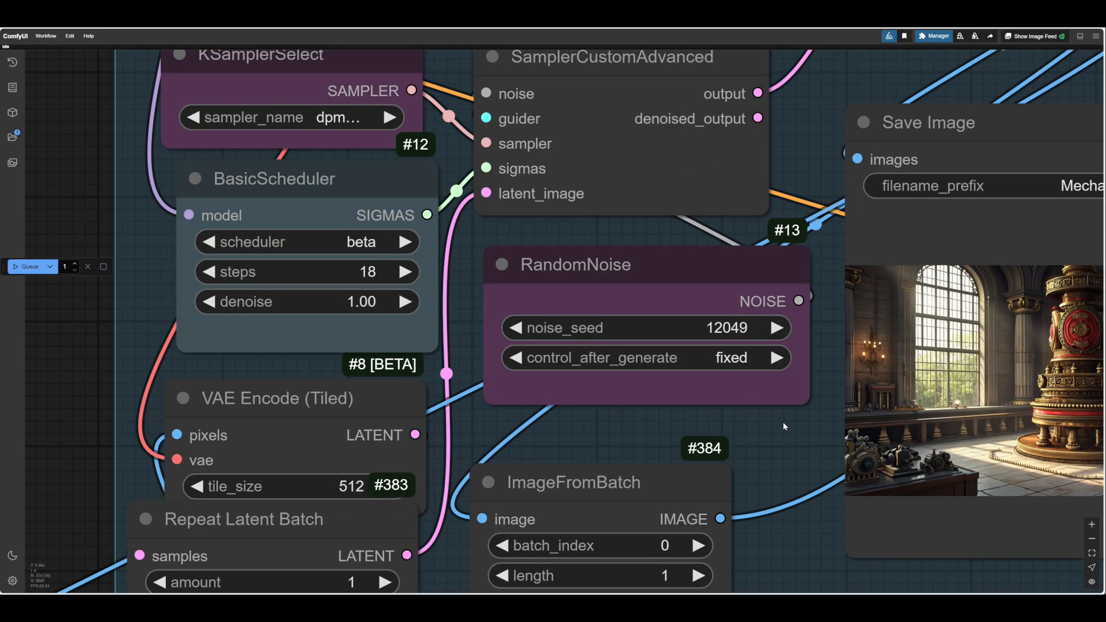
{"action": "left_click", "coordinate": [776, 327]}
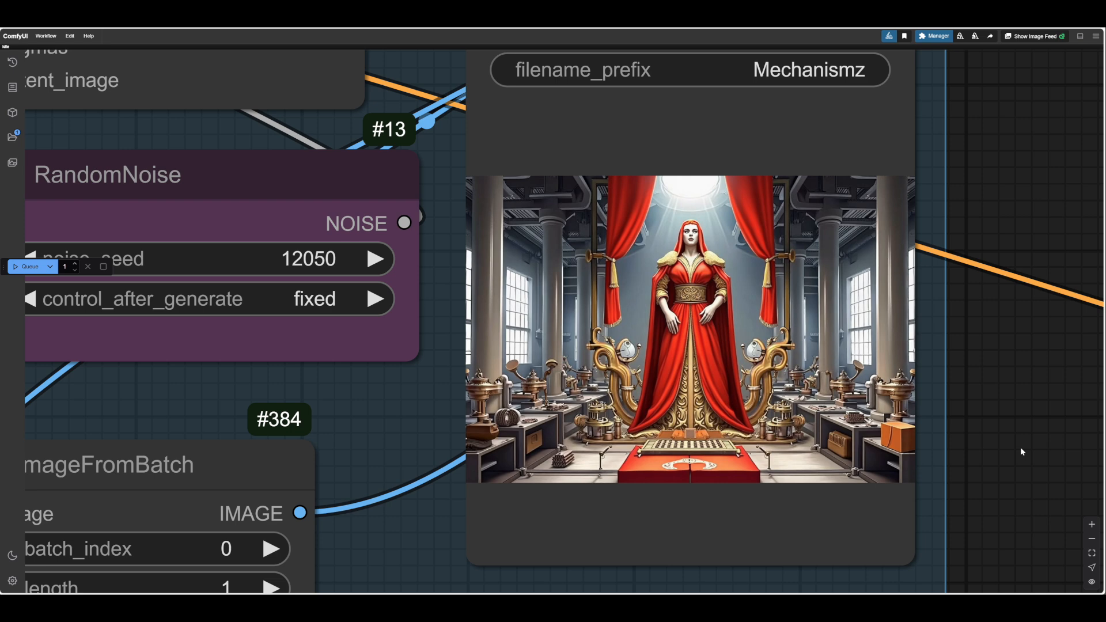
{"action": "left_click", "coordinate": [375, 258]}
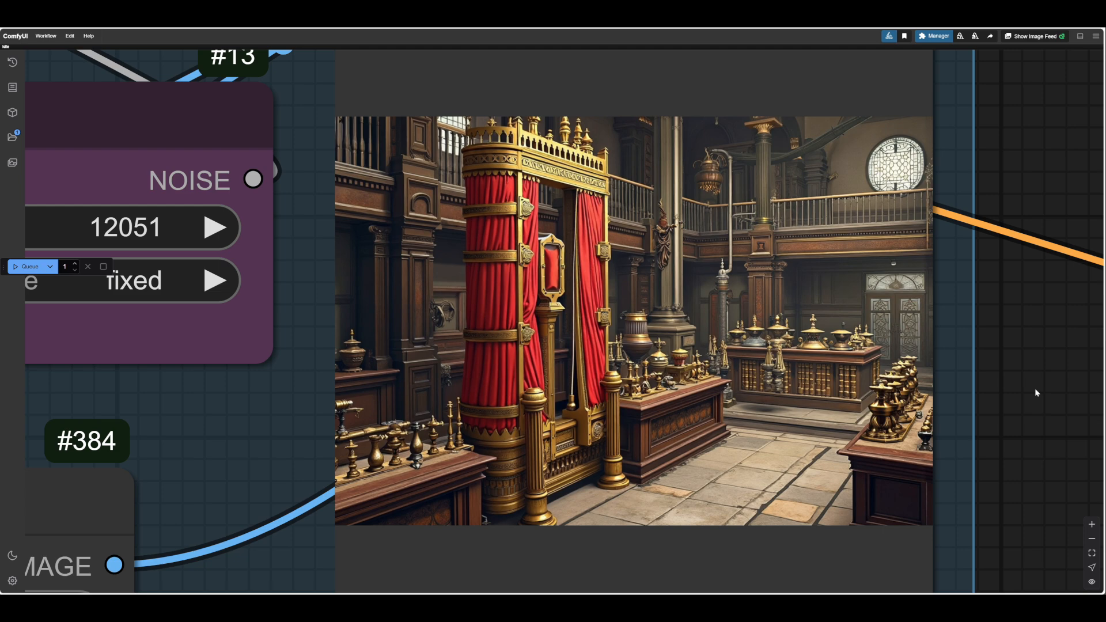
- Set the noise_seed to 12052, queue a generation, and examine the resulting image up close
{"action": "left_click", "coordinate": [214, 228]}
{"action": "left_click", "coordinate": [24, 267]}
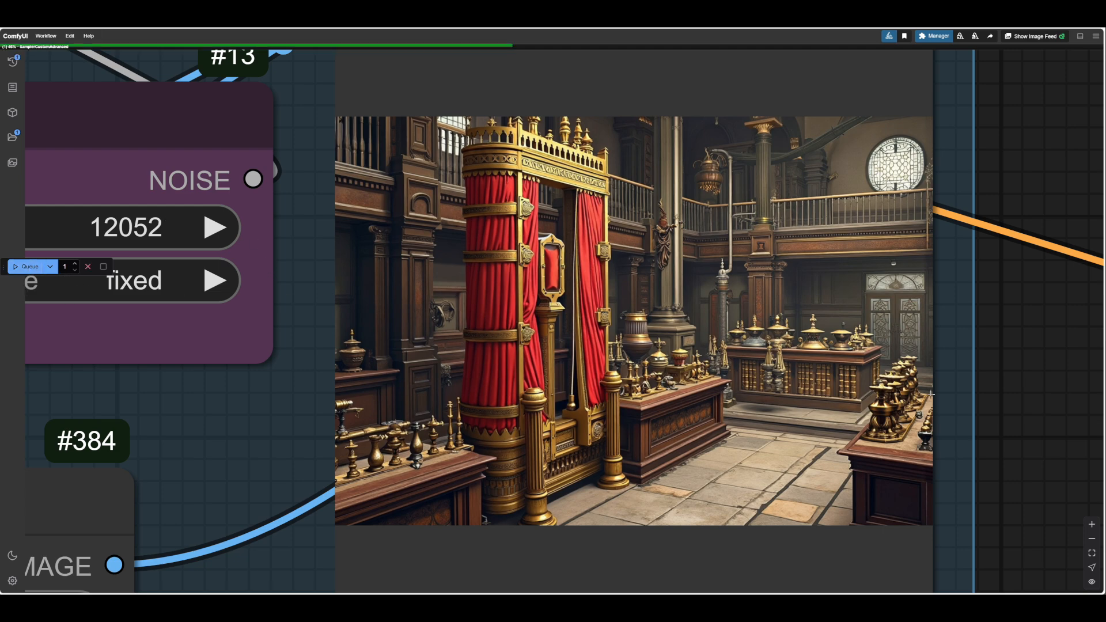
{"action": "scroll", "coordinate": [1008, 408], "scroll_direction": "down", "scroll_amount": 2}
{"action": "mouse_move", "coordinate": [1008, 412]}
{"action": "left_mouse_down"}
{"action": "mouse_move", "coordinate": [958, 431]}
{"action": "mouse_move", "coordinate": [1001, 414]}
{"action": "left_mouse_up"}
{"action": "scroll", "coordinate": [979, 426], "scroll_direction": "up", "scroll_amount": 2}
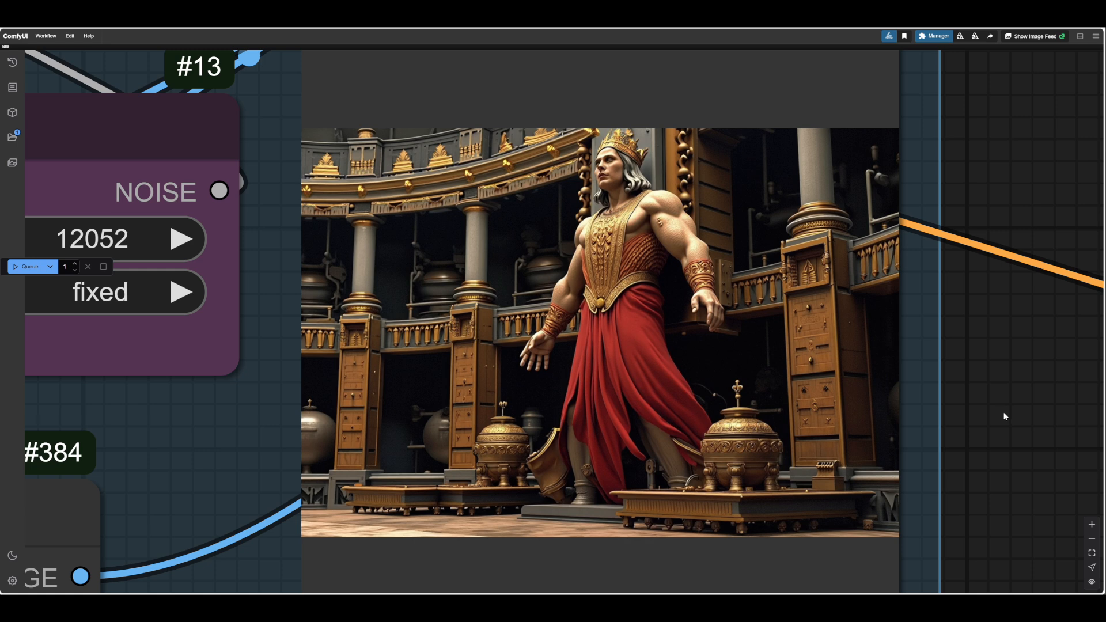
{"action": "scroll", "coordinate": [598, 303], "scroll_direction": "up", "scroll_amount": 1}
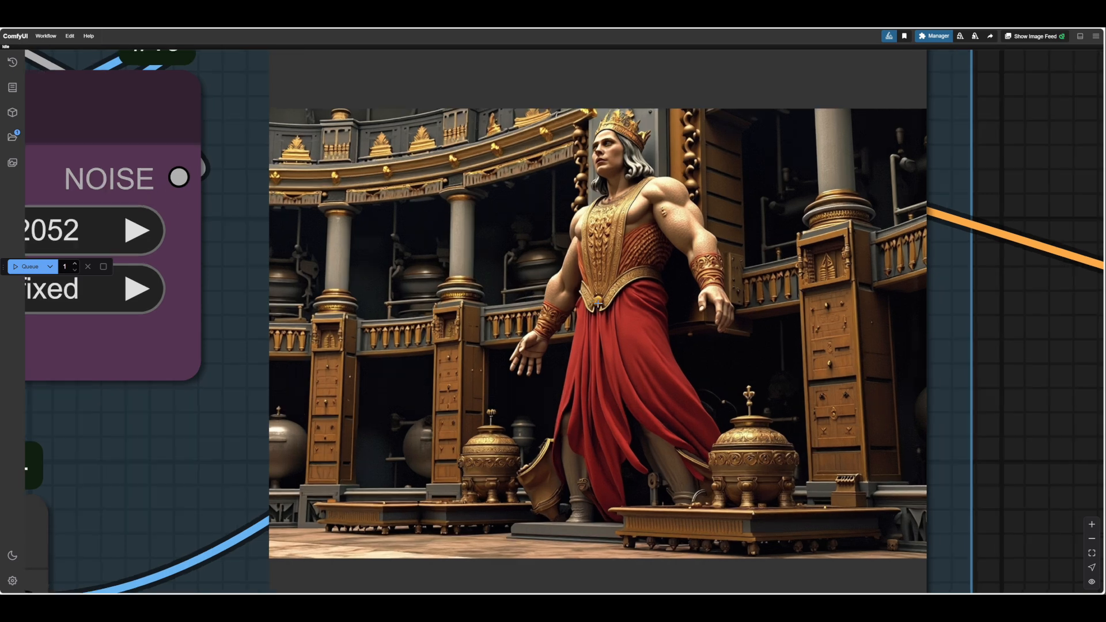
- Set the noise_seed to 12053, generate again, and inspect the resulting image in the Save Image node
{"action": "scroll", "coordinate": [598, 304], "scroll_direction": "down", "scroll_amount": 2}
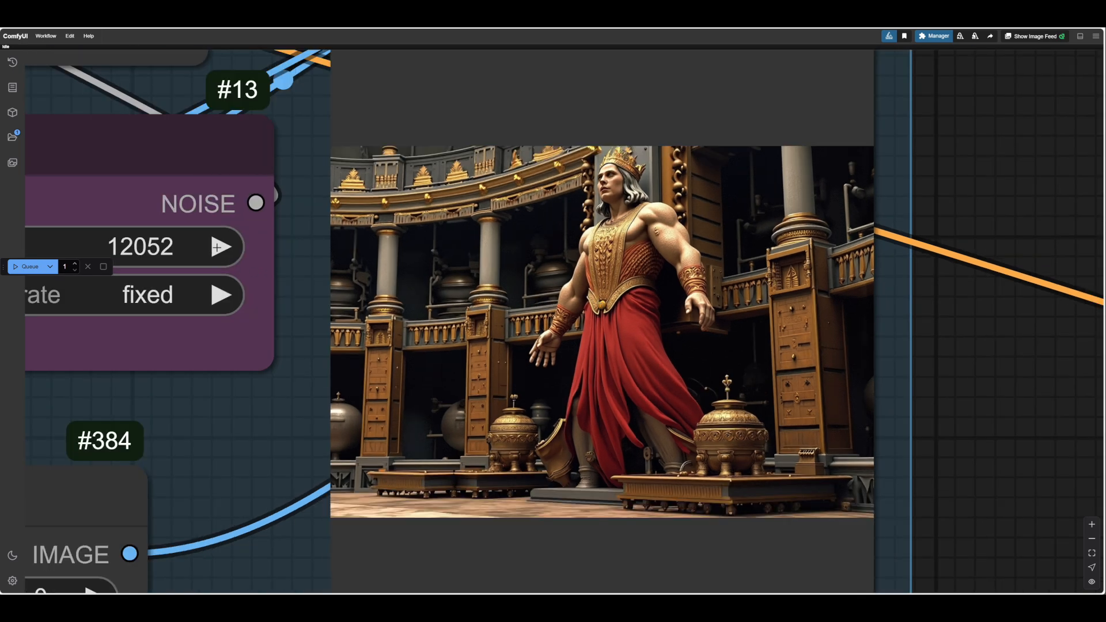
{"action": "left_click", "coordinate": [221, 247]}
{"action": "left_click", "coordinate": [56, 268]}
{"action": "scroll", "coordinate": [1017, 434], "scroll_direction": "down", "scroll_amount": 1}
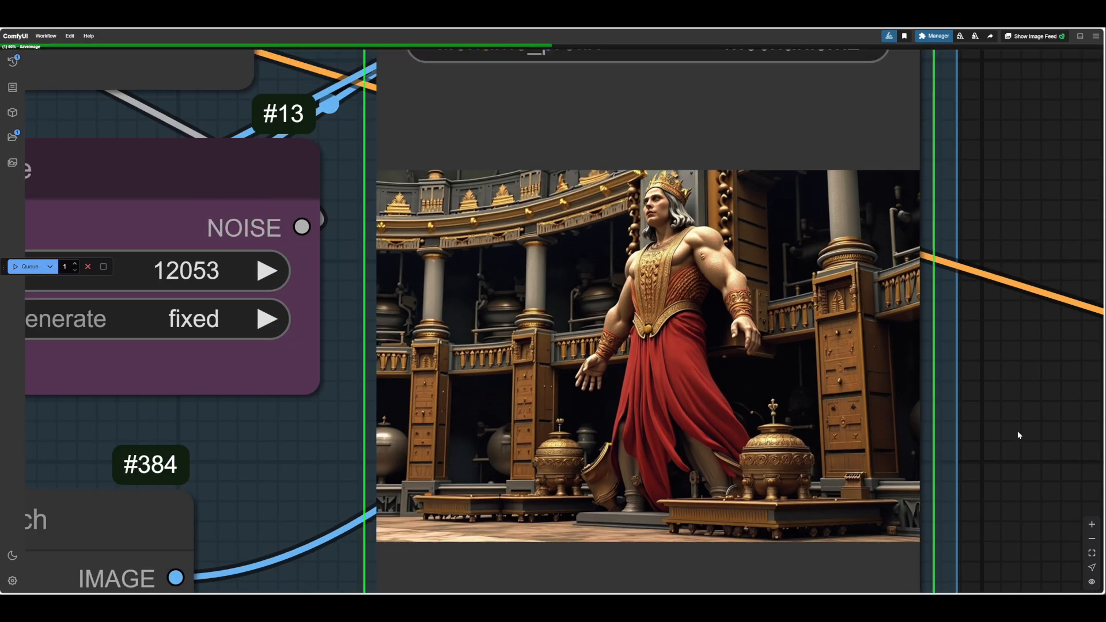
{"action": "scroll", "coordinate": [976, 438], "scroll_direction": "down", "scroll_amount": 2}
{"action": "scroll", "coordinate": [976, 436], "scroll_direction": "down", "scroll_amount": 2}
{"action": "scroll", "coordinate": [943, 412], "scroll_direction": "down", "scroll_amount": 2}
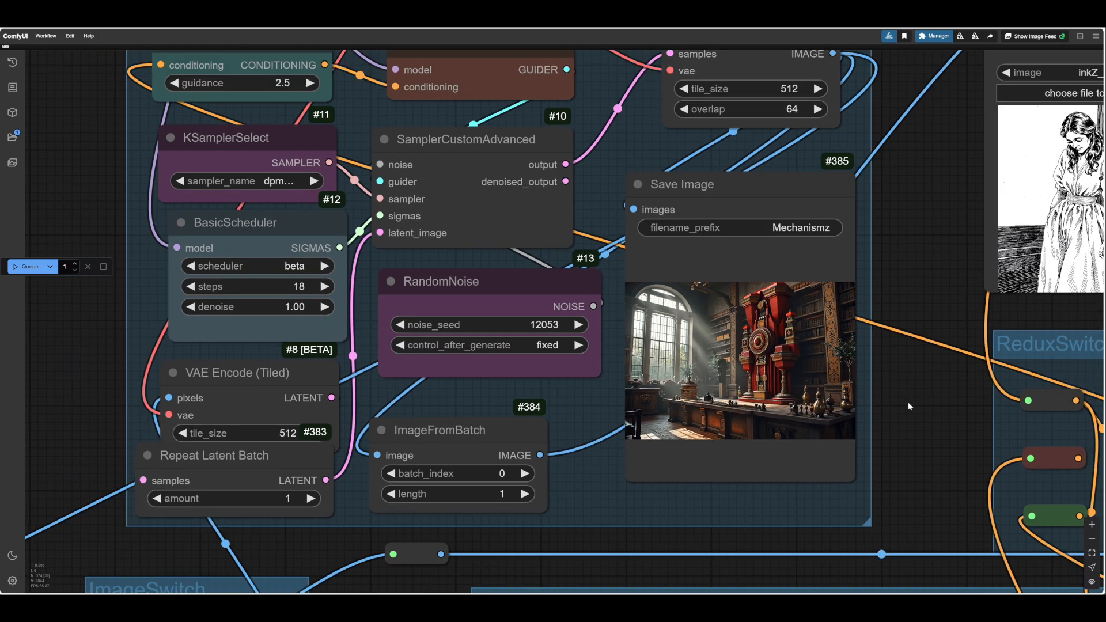
{"action": "scroll", "coordinate": [910, 406], "scroll_direction": "up", "scroll_amount": 4}
{"action": "scroll", "coordinate": [910, 406], "scroll_direction": "down", "scroll_amount": 1}
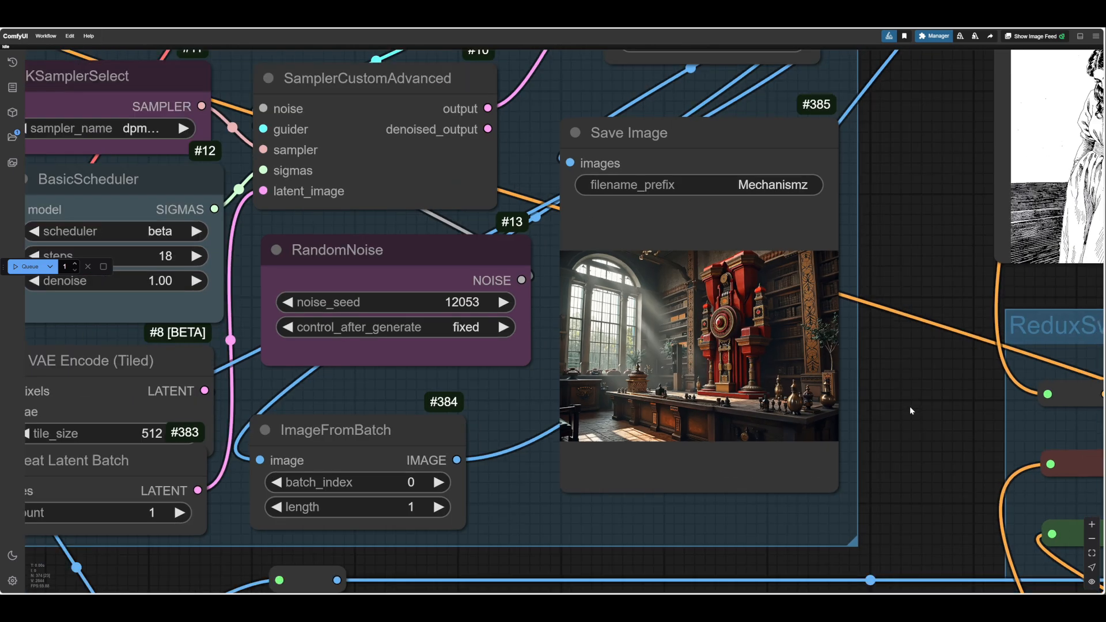
{"action": "left_click_drag", "start_coordinate": [910, 406], "coordinate": [1041, 426]}
{"action": "scroll", "coordinate": [937, 387], "scroll_direction": "down", "scroll_amount": 2}
{"action": "scroll", "coordinate": [907, 408], "scroll_direction": "up", "scroll_amount": 8}
{"action": "scroll", "coordinate": [1003, 410], "scroll_direction": "up", "scroll_amount": 3}
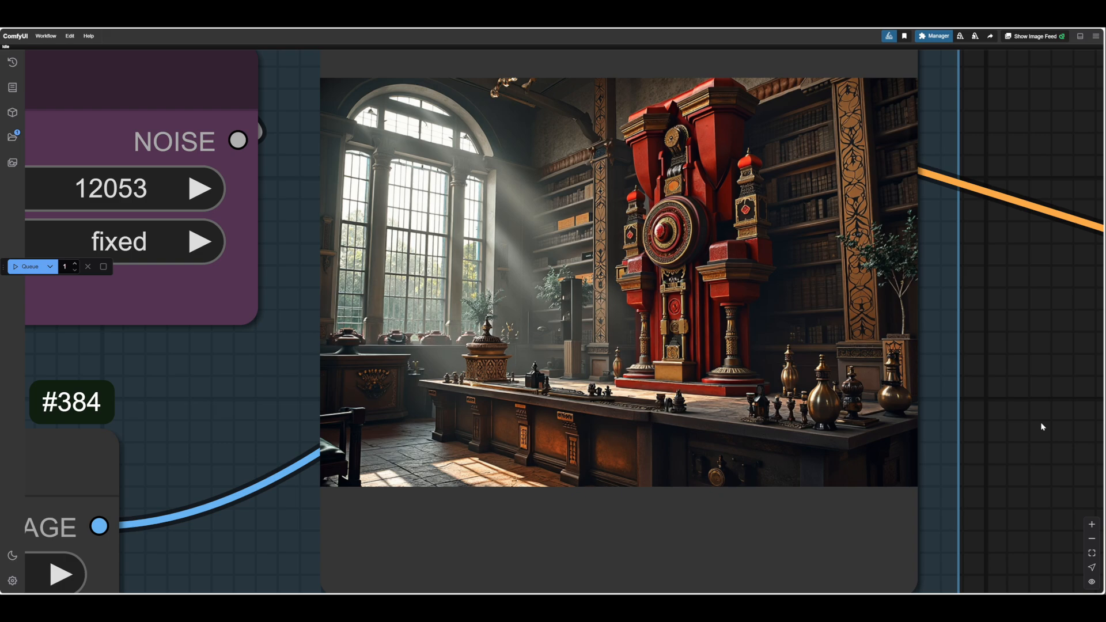
- Move the machinz Text Multiline node beyond the long prompt list and place the dulac1 sorceress node beneath the oil painting prompt node
{"action": "scroll", "coordinate": [1043, 426], "scroll_direction": "down", "scroll_amount": 8}
{"action": "left_click_drag", "start_coordinate": [378, 575], "coordinate": [1010, 554]}
{"action": "left_click_drag", "start_coordinate": [330, 551], "coordinate": [651, 545]}
{"action": "scroll", "coordinate": [651, 544], "scroll_direction": "left", "scroll_amount": 10}
{"action": "scroll", "coordinate": [641, 246], "scroll_direction": "down", "scroll_amount": 3}
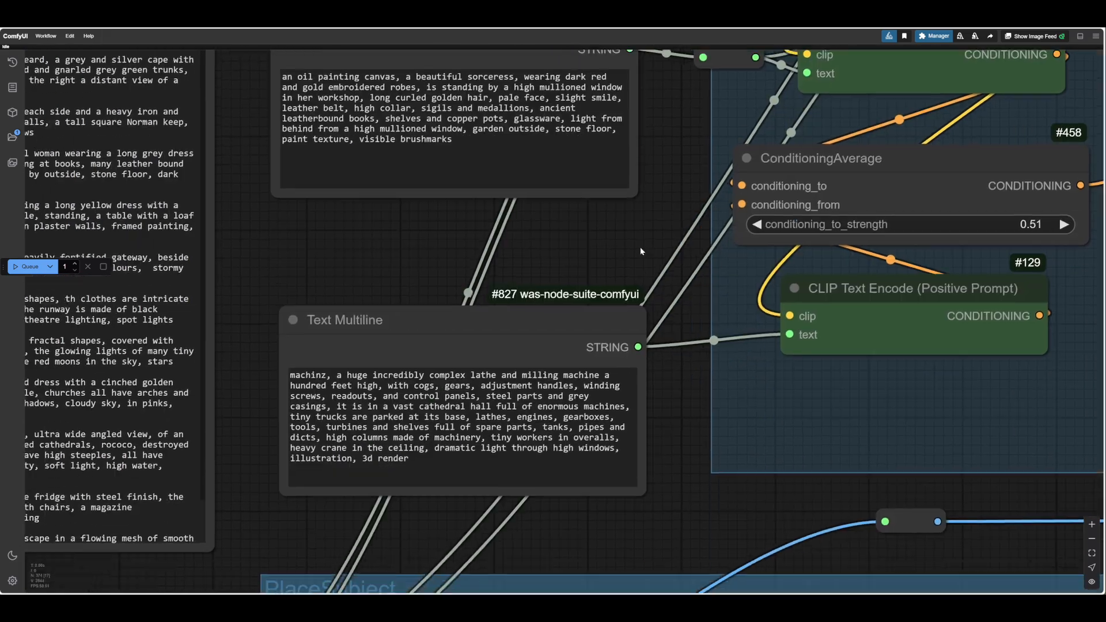
{"action": "scroll", "coordinate": [607, 367], "scroll_direction": "left", "scroll_amount": 10}
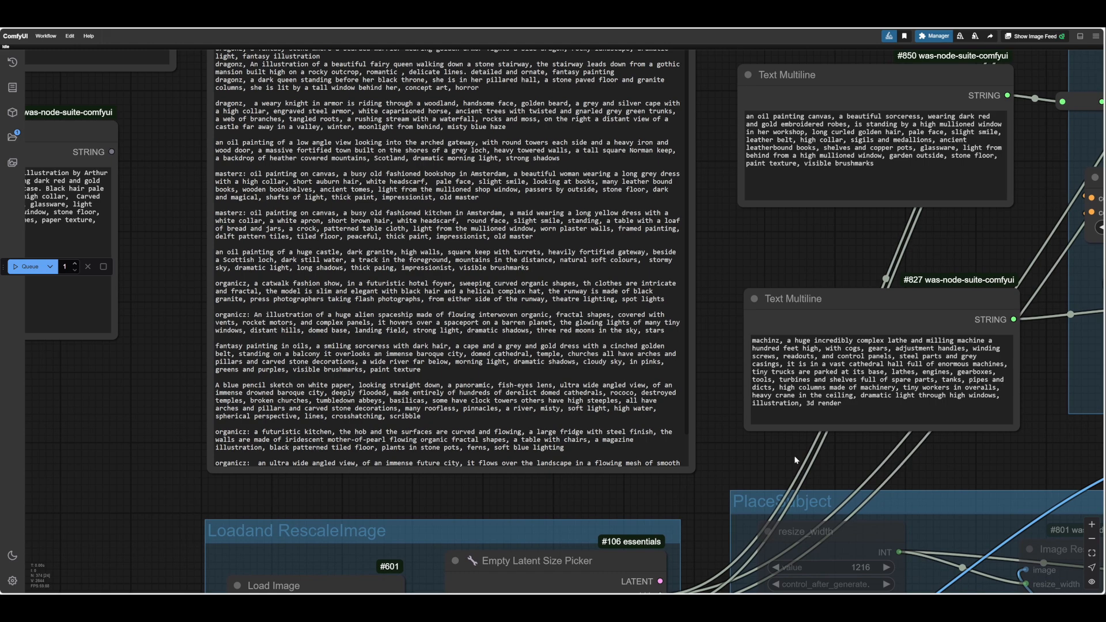
{"action": "scroll", "coordinate": [397, 449], "scroll_direction": "left", "scroll_amount": 5}
{"action": "left_click_drag", "start_coordinate": [397, 445], "coordinate": [423, 433]}
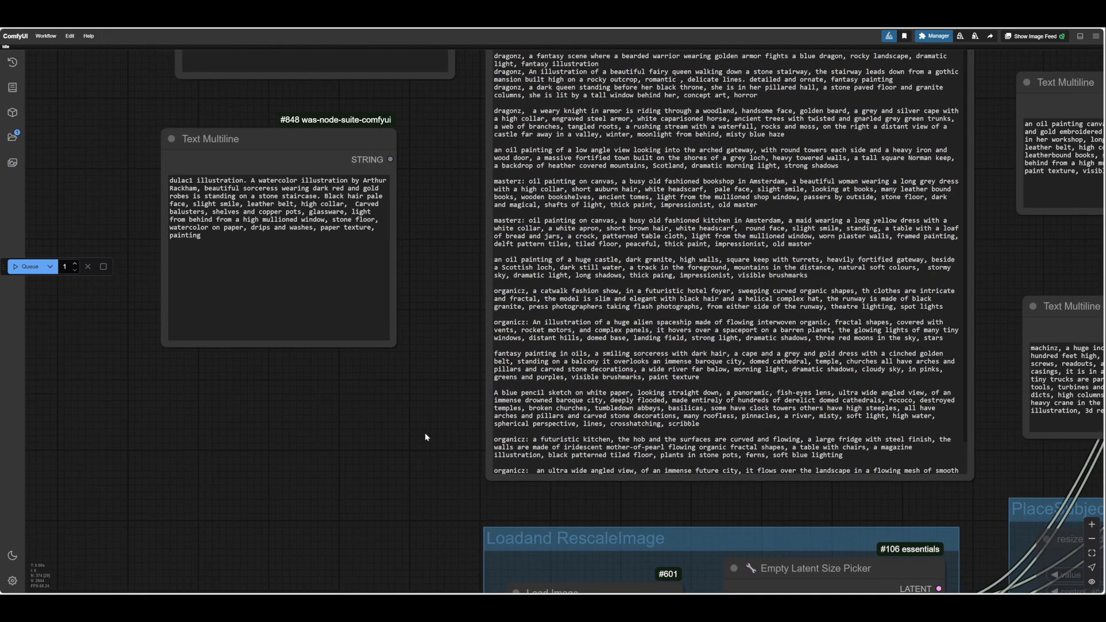
{"action": "scroll", "coordinate": [420, 430], "scroll_direction": "down", "scroll_amount": 2}
{"action": "left_click_drag", "start_coordinate": [297, 190], "coordinate": [983, 350]}
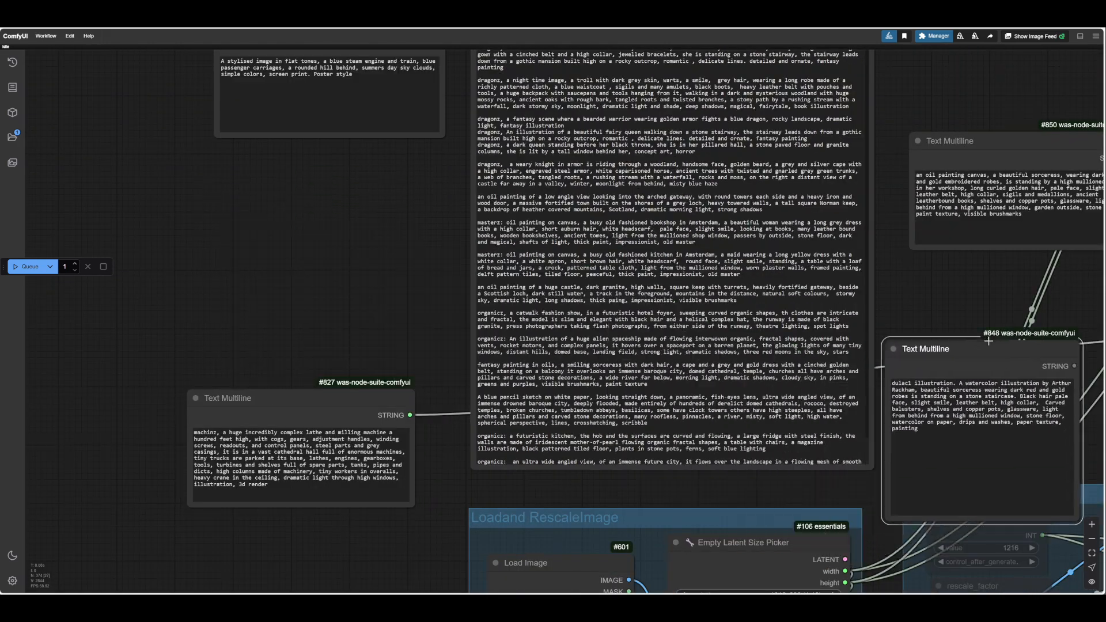
{"action": "left_click_drag", "start_coordinate": [983, 351], "coordinate": [1013, 284]}
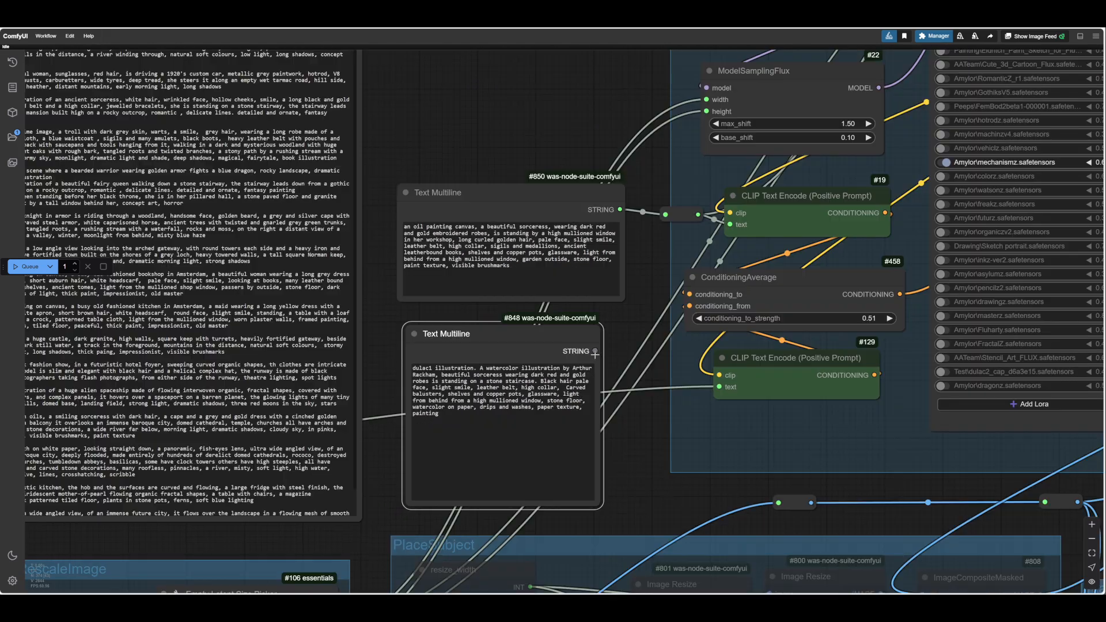
- Connect the sorceress node's STRING output to the text input of CLIP Text Encode #129, and trim its dulac1 and watercolor wording
{"action": "left_click_drag", "start_coordinate": [595, 352], "coordinate": [719, 389]}
{"action": "left_click_drag", "start_coordinate": [719, 389], "coordinate": [720, 388]}
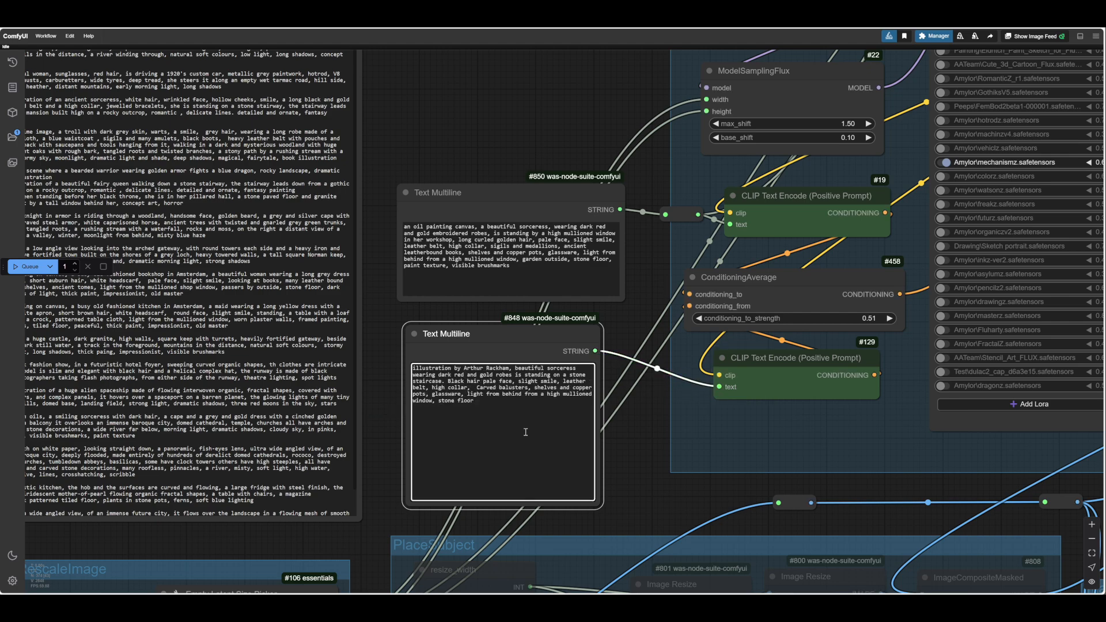
{"action": "left_click_drag", "start_coordinate": [646, 443], "coordinate": [790, 435]}
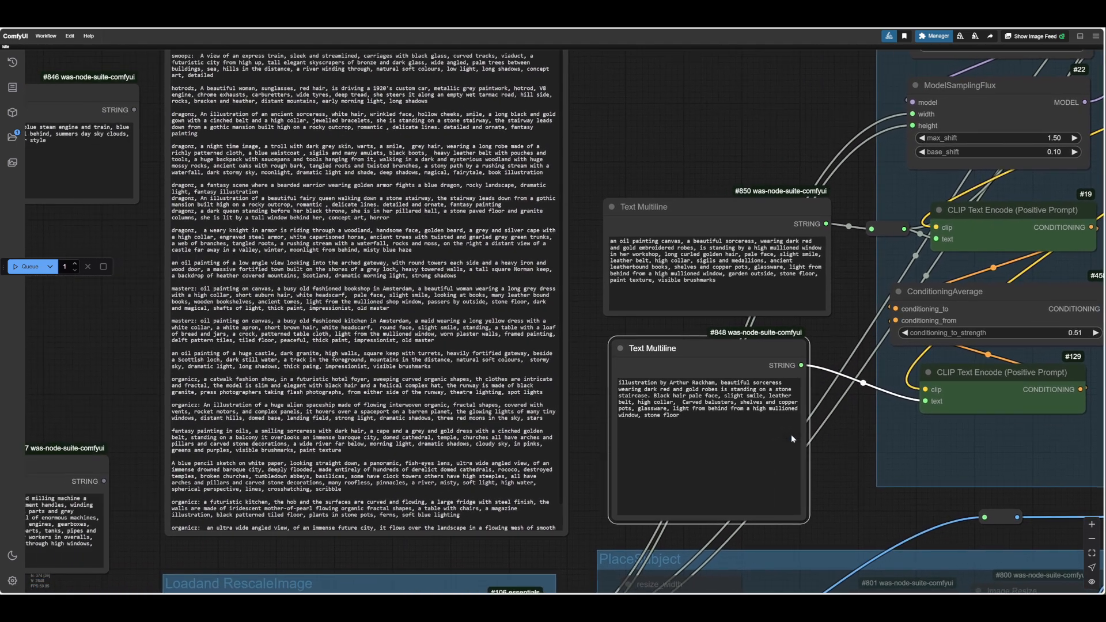
- Change the second prompt to a stone staircase on a mountainside, ending at "high collar", then generate and view the image
{"action": "left_click_drag", "start_coordinate": [86, 365], "coordinate": [179, 290]}
{"action": "scroll", "coordinate": [786, 412], "scroll_direction": "up", "scroll_amount": 5}
{"action": "left_click_drag", "start_coordinate": [920, 393], "coordinate": [814, 471]}
{"action": "scroll", "coordinate": [786, 413], "scroll_direction": "up", "scroll_amount": 1}
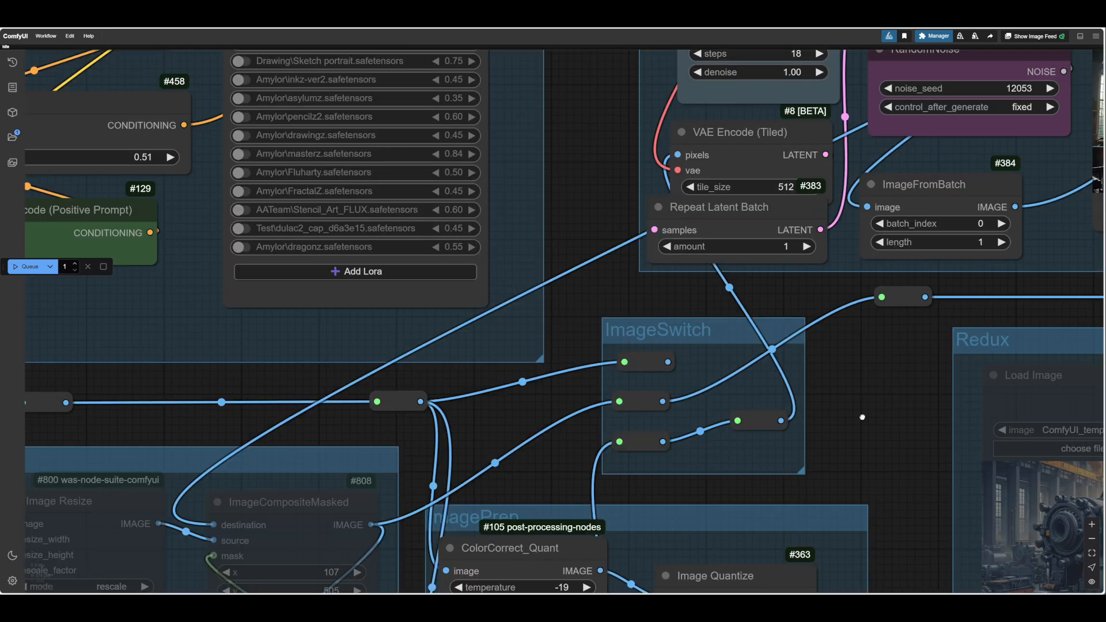
{"action": "left_click_drag", "start_coordinate": [796, 416], "coordinate": [194, 510]}
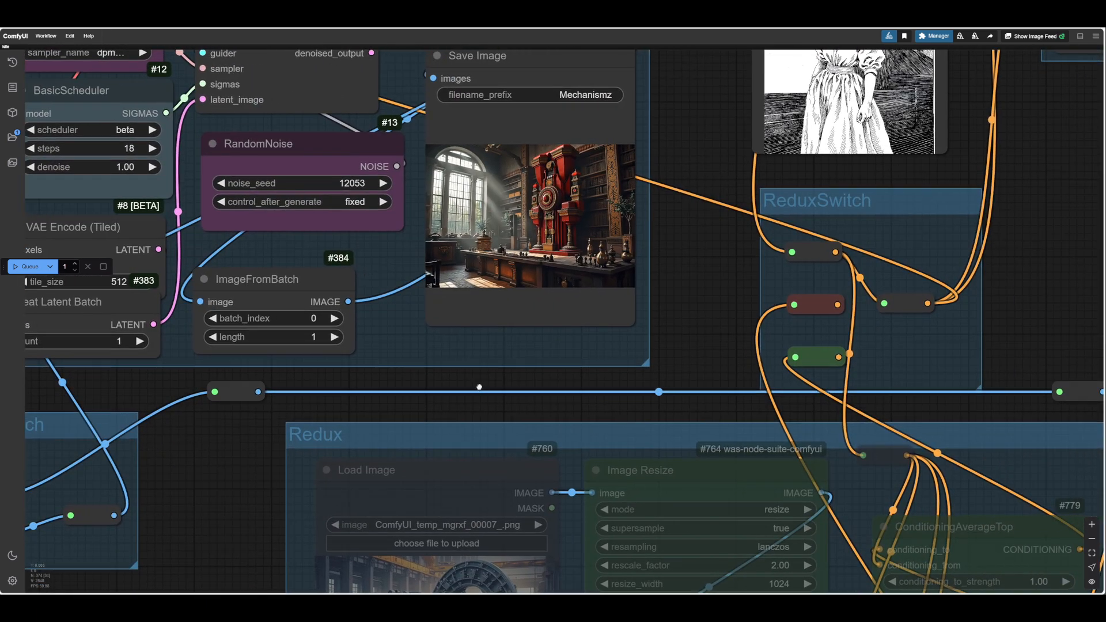
{"action": "left_click_drag", "start_coordinate": [478, 384], "coordinate": [365, 465]}
{"action": "left_click", "coordinate": [35, 267]}
{"action": "scroll", "coordinate": [48, 245], "scroll_direction": "up", "scroll_amount": 5}
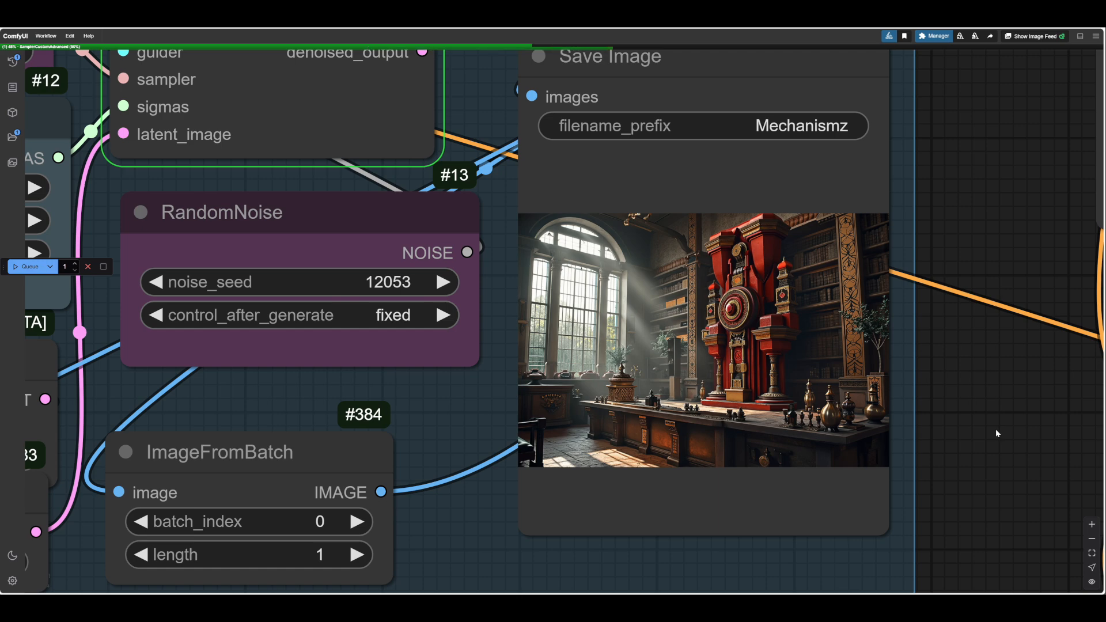
{"action": "scroll", "coordinate": [995, 428], "scroll_direction": "up", "scroll_amount": 2}
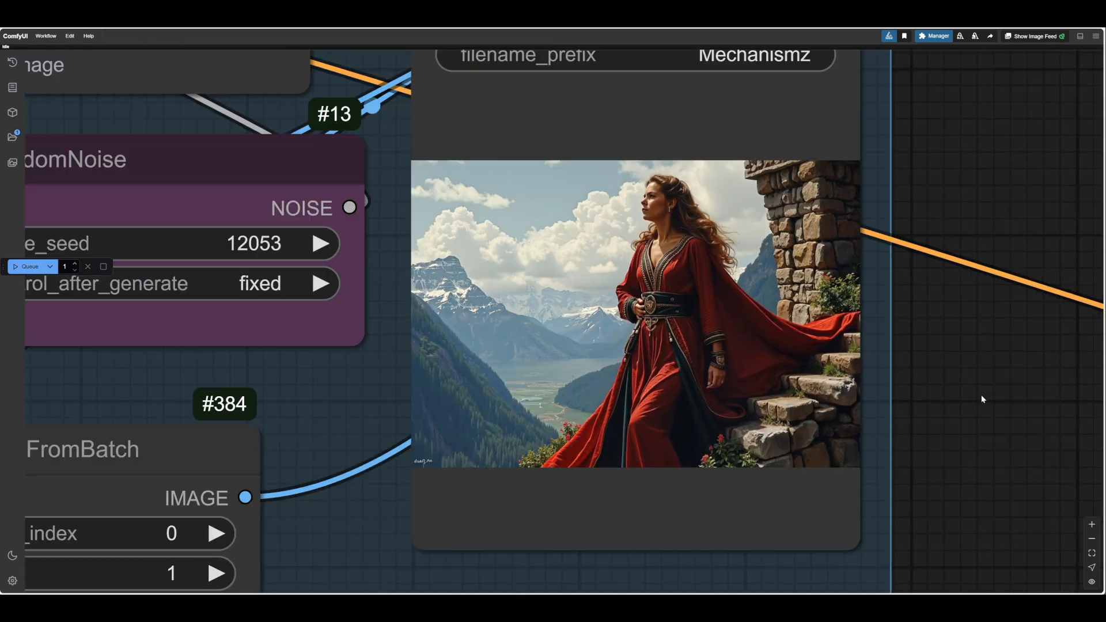
- Raise the ConditioningAverage node's conditioning_to_strength slightly and generate another image from the two sorceress prompts
{"action": "scroll", "coordinate": [980, 395], "scroll_direction": "down", "scroll_amount": 6}
{"action": "scroll", "coordinate": [980, 395], "scroll_direction": "down", "scroll_amount": 5}
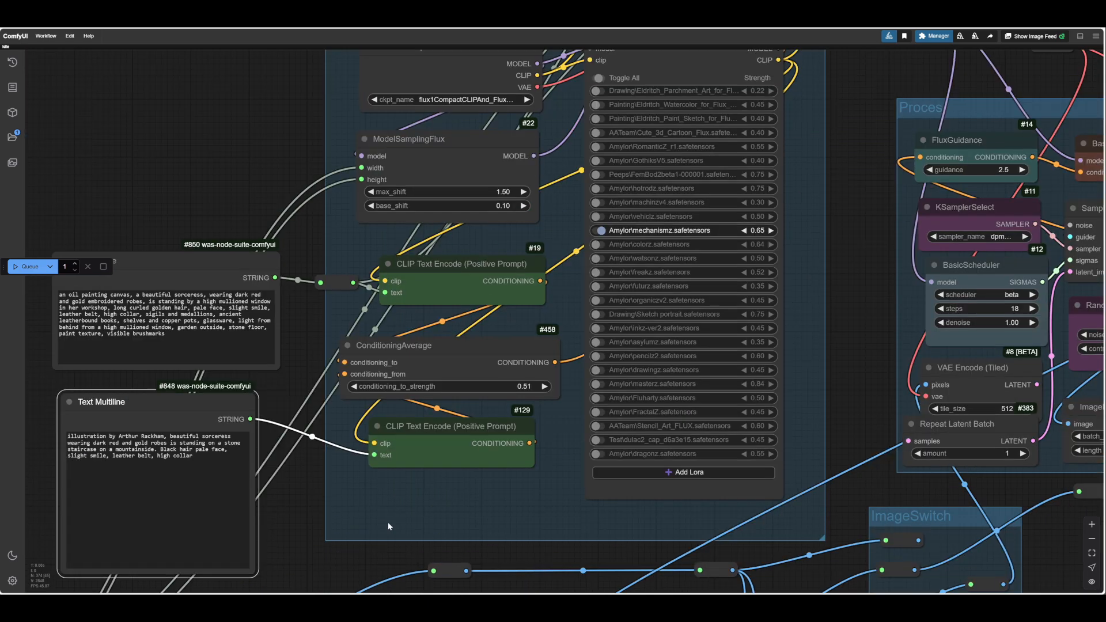
{"action": "left_click", "coordinate": [542, 388]}
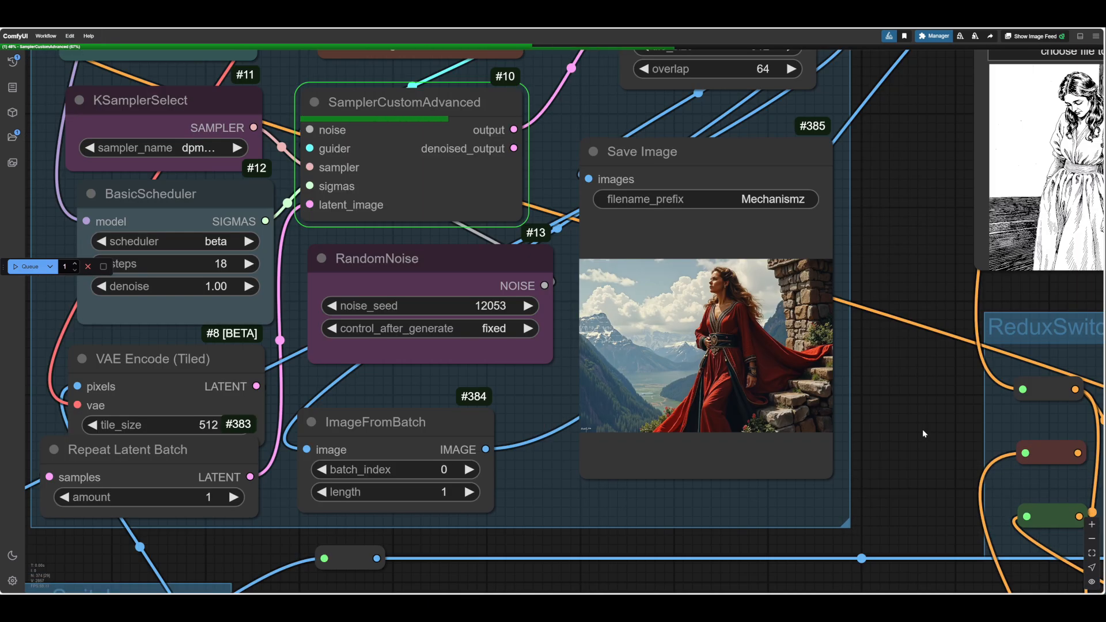
- Set the RandomNoise node's noise_seed to 12054, queue another generation, and watch it in the Proces group
{"action": "scroll", "coordinate": [922, 433], "scroll_direction": "down", "scroll_amount": 4}
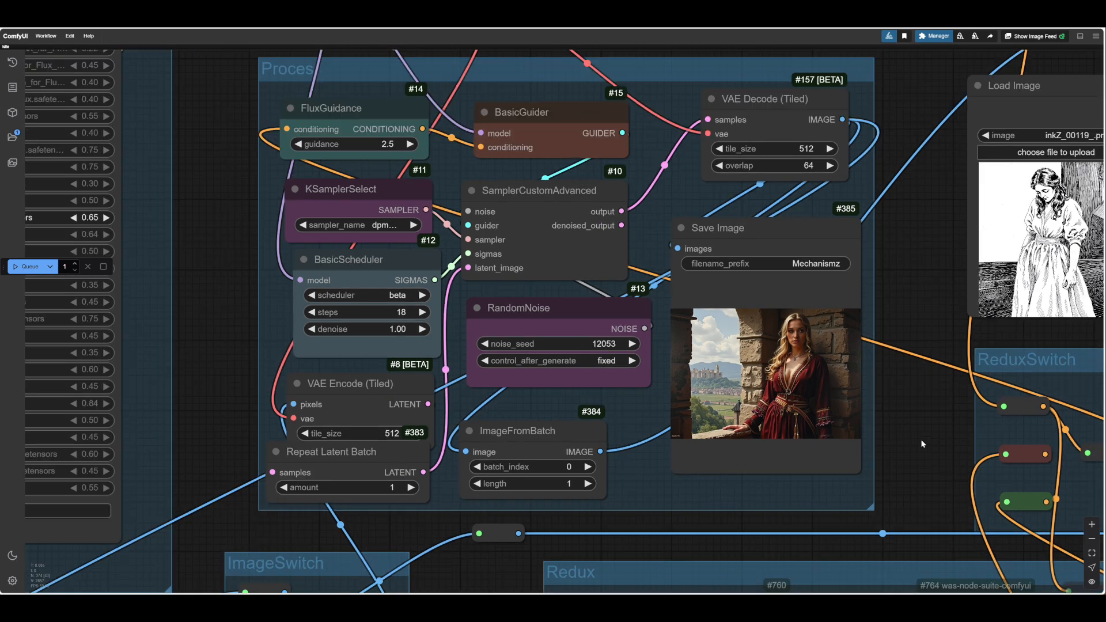
{"action": "left_click", "coordinate": [632, 344]}
{"action": "key", "text": "ctrl+Return"}
{"action": "scroll", "coordinate": [936, 445], "scroll_direction": "up", "scroll_amount": 6}
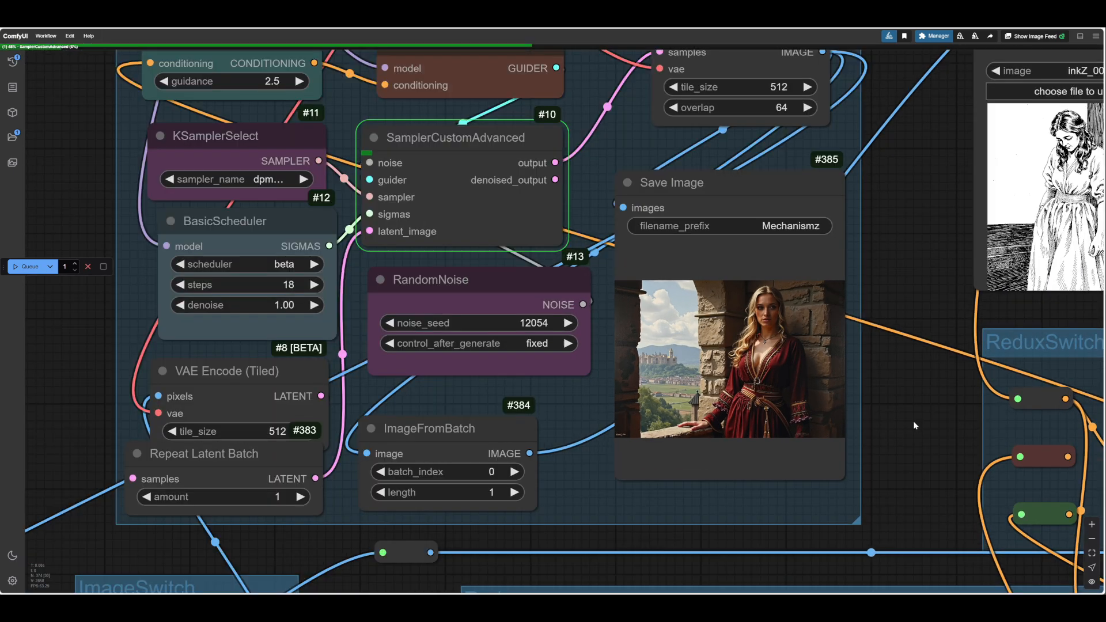
- Lower the ConditioningAverage node's conditioning_to_strength and queue another generation from the two sorceress prompts
{"action": "left_click_drag", "start_coordinate": [910, 423], "coordinate": [976, 461]}
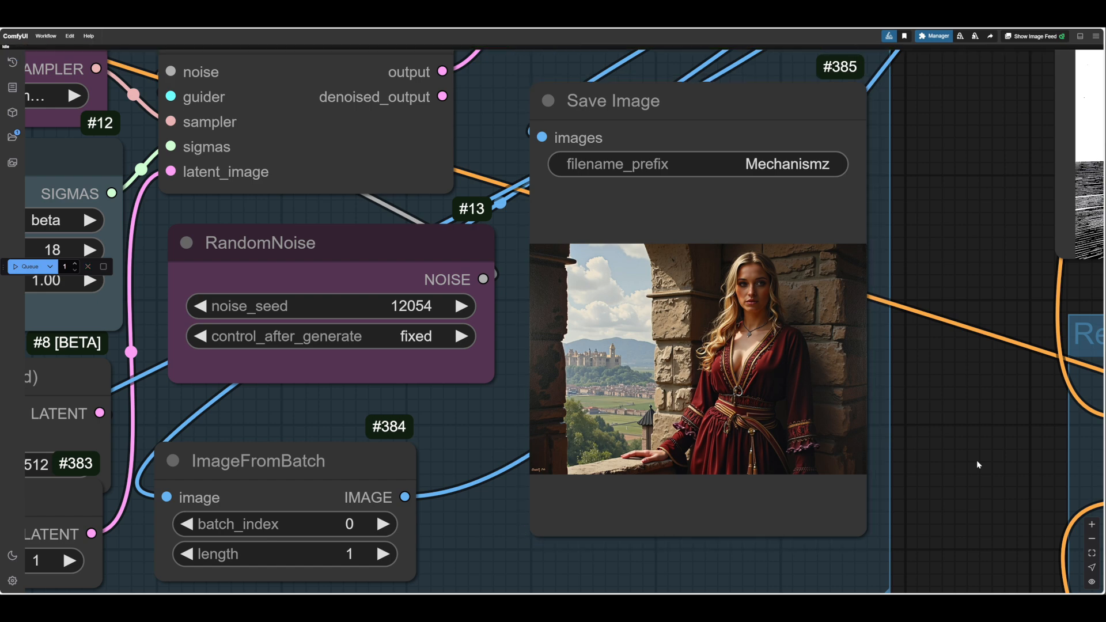
{"action": "scroll", "coordinate": [976, 460], "scroll_direction": "down", "scroll_amount": 6}
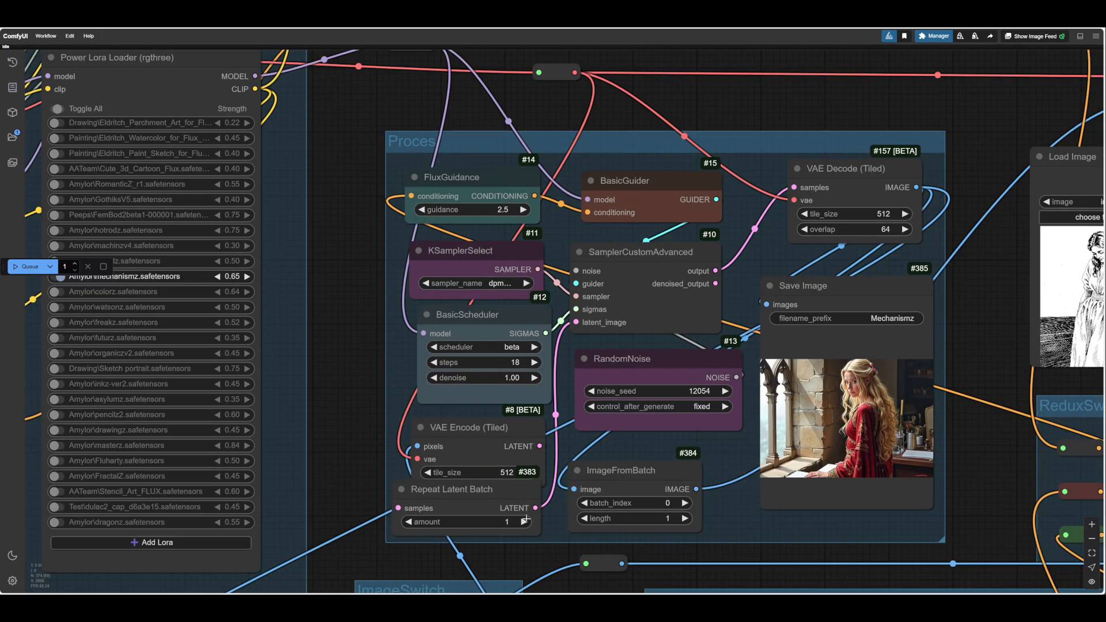
{"action": "left_click_drag", "start_coordinate": [393, 426], "coordinate": [1036, 281]}
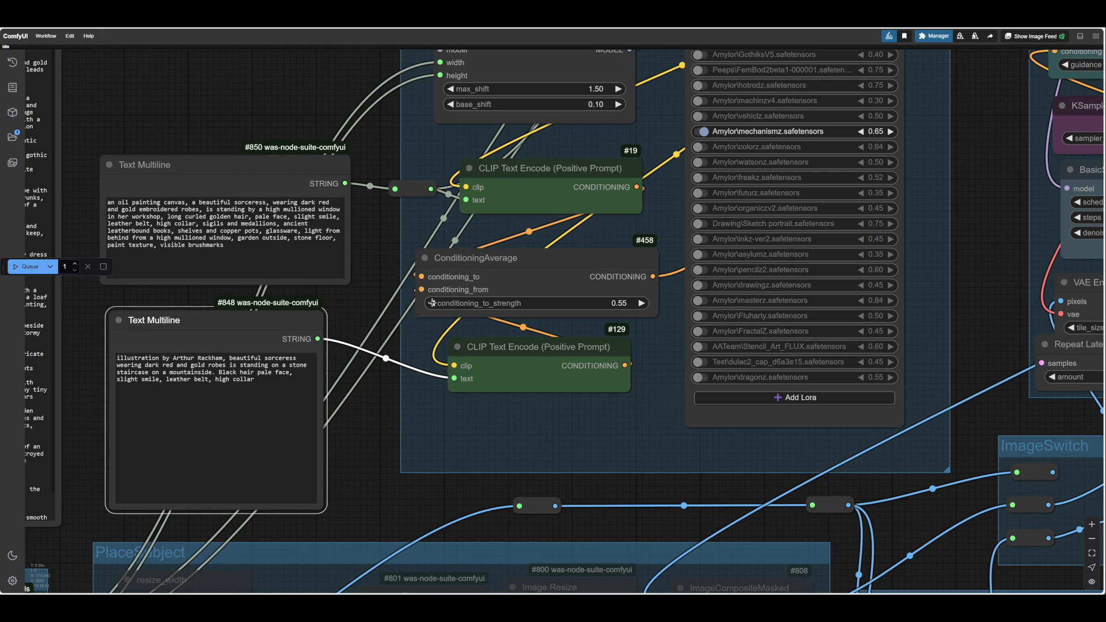
{"action": "left_click", "coordinate": [29, 269]}
{"action": "left_click", "coordinate": [29, 269]}
- Watch the generation in the Proces group and examine the resulting sorceress image up close in the Save Image node
{"action": "left_click_drag", "start_coordinate": [968, 455], "coordinate": [317, 394]}
{"action": "left_click_drag", "start_coordinate": [599, 409], "coordinate": [288, 496]}
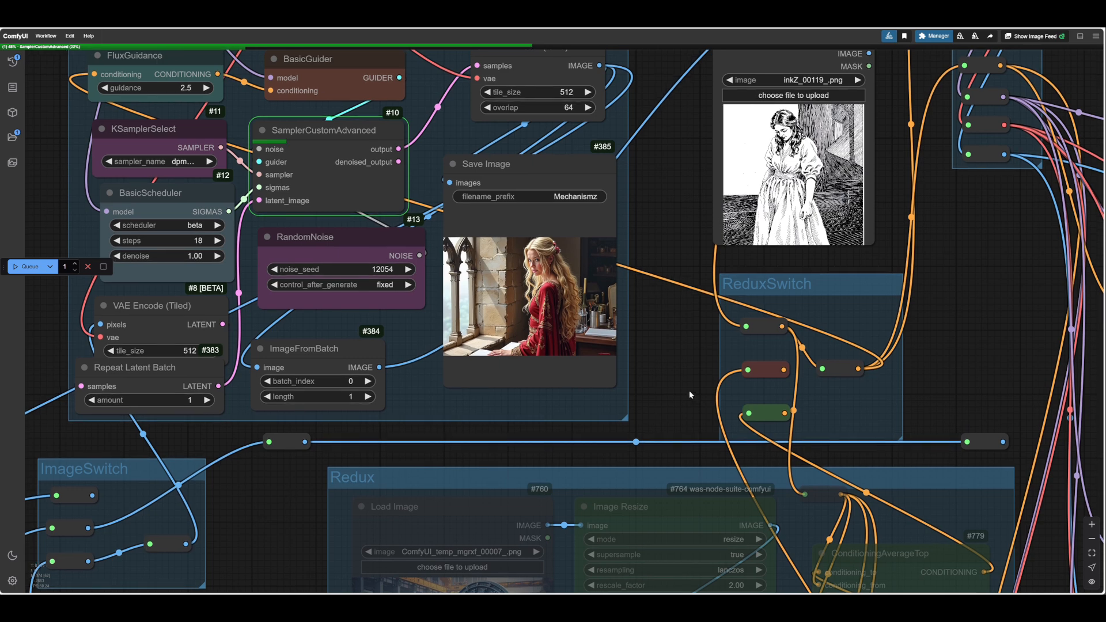
{"action": "scroll", "coordinate": [666, 343], "scroll_direction": "up", "scroll_amount": 3}
{"action": "left_click_drag", "start_coordinate": [666, 344], "coordinate": [968, 460]}
{"action": "scroll", "coordinate": [746, 447], "scroll_direction": "up", "scroll_amount": 8}
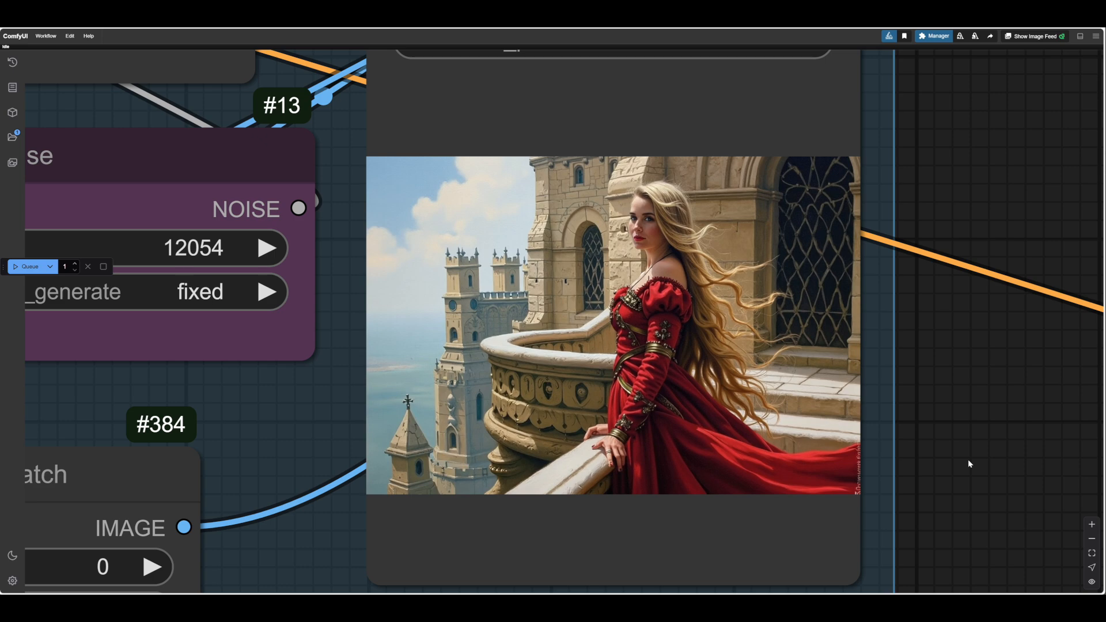
{"action": "scroll", "coordinate": [968, 462], "scroll_direction": "up", "scroll_amount": 4}
{"action": "left_click_drag", "start_coordinate": [960, 442], "coordinate": [1104, 507]}
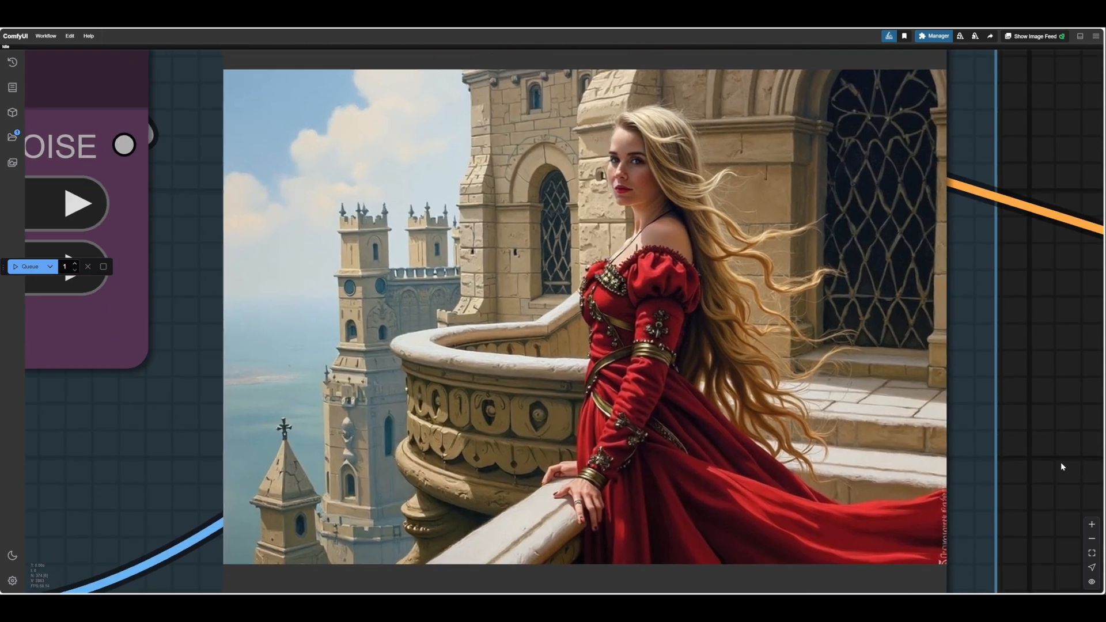
{"action": "scroll", "coordinate": [1080, 458], "scroll_direction": "down", "scroll_amount": 1}
{"action": "left_click_drag", "start_coordinate": [1079, 458], "coordinate": [1041, 464]}
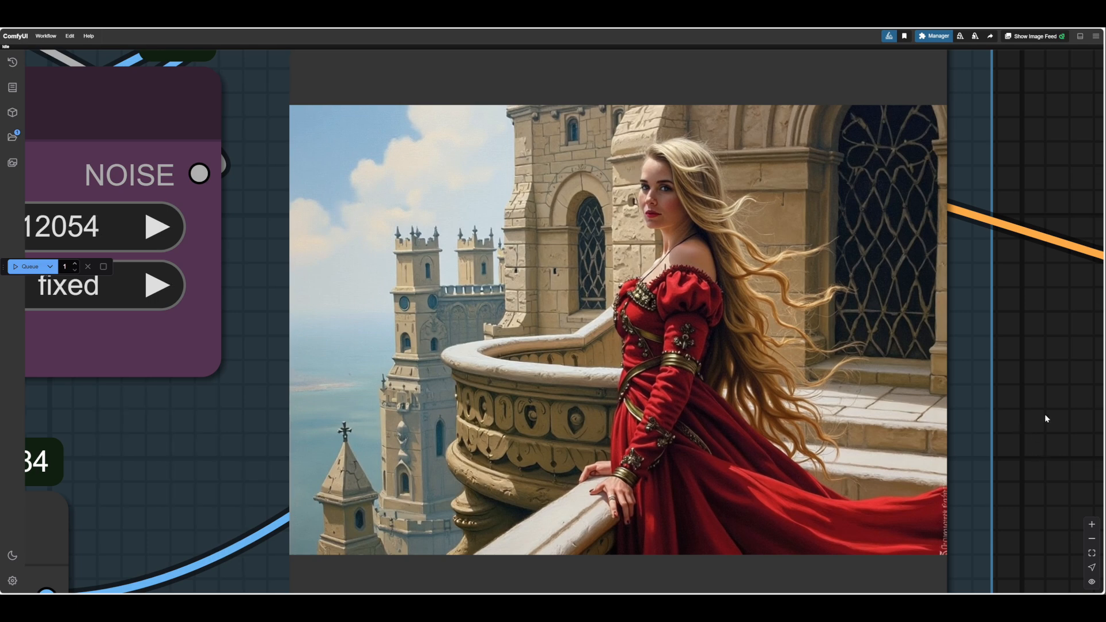
{"action": "scroll", "coordinate": [1046, 419], "scroll_direction": "down", "scroll_amount": 2}
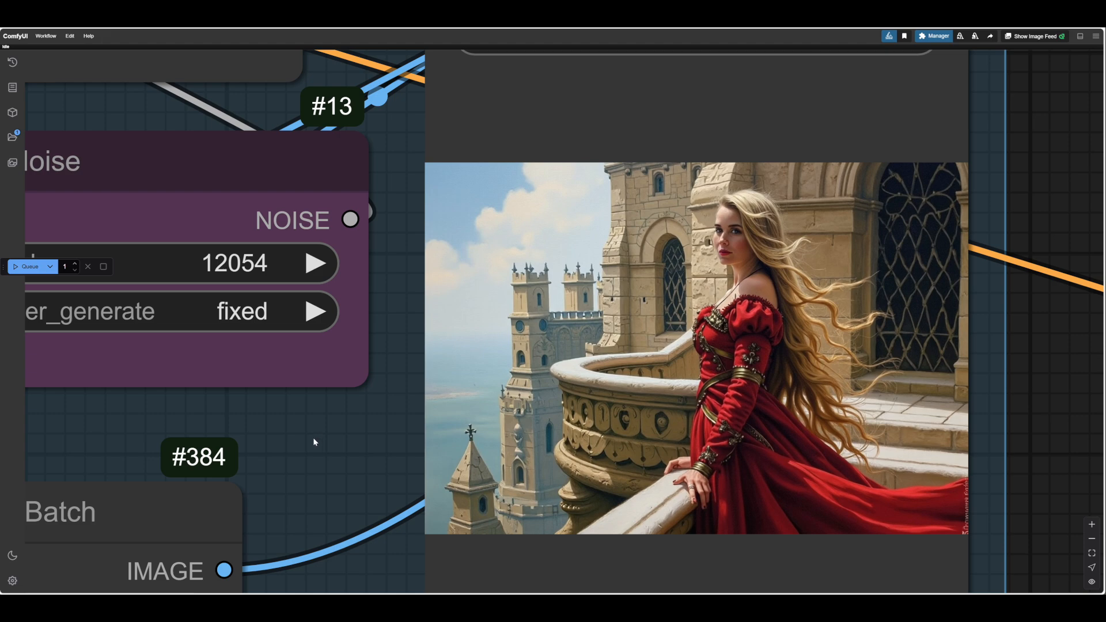